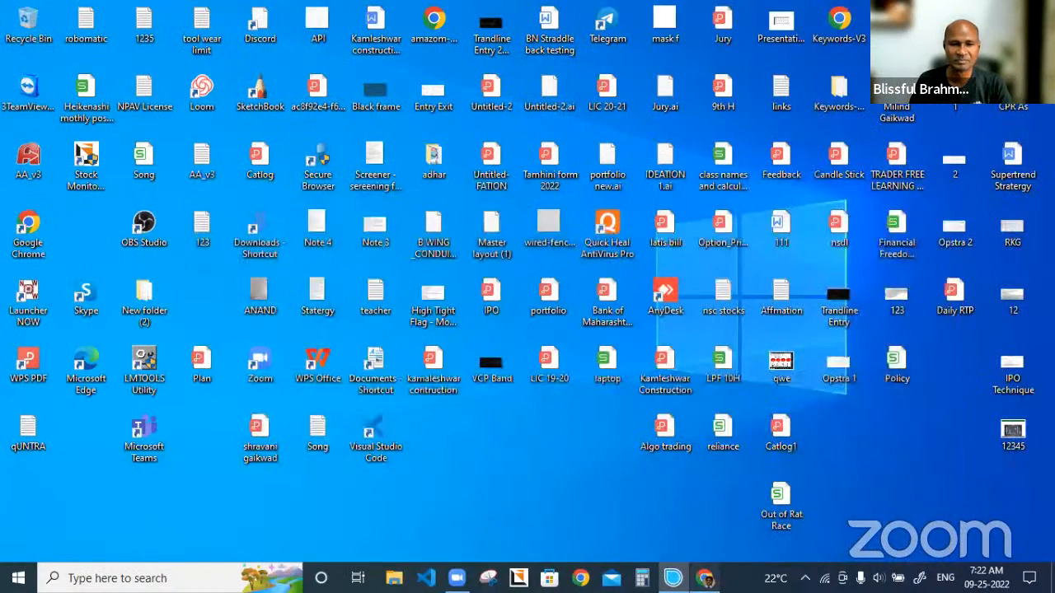
Switch to Chrome and open Google Drive in a new browser tab
click(706, 579)
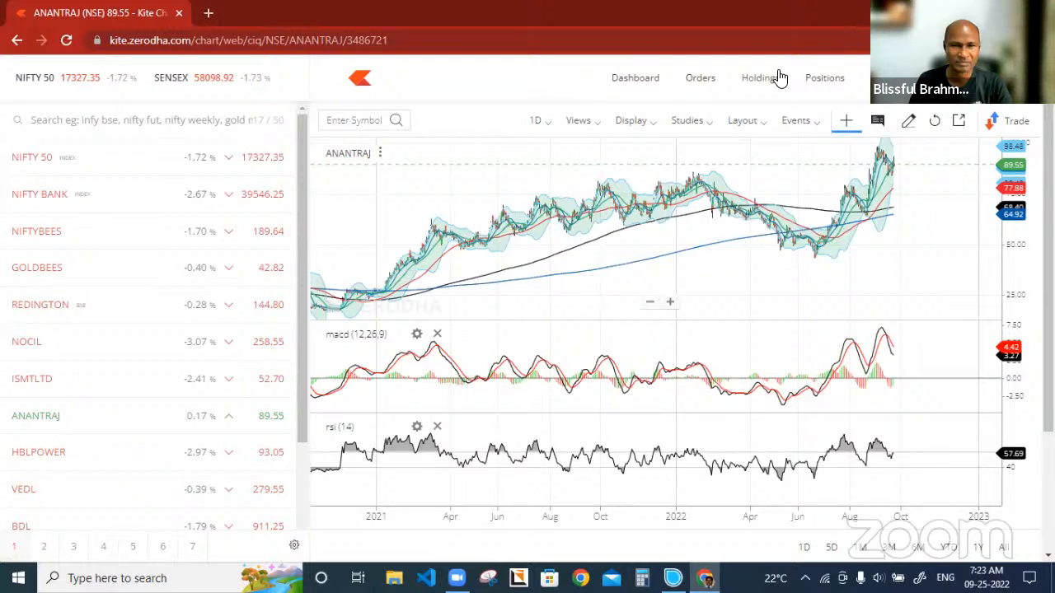
click(208, 13)
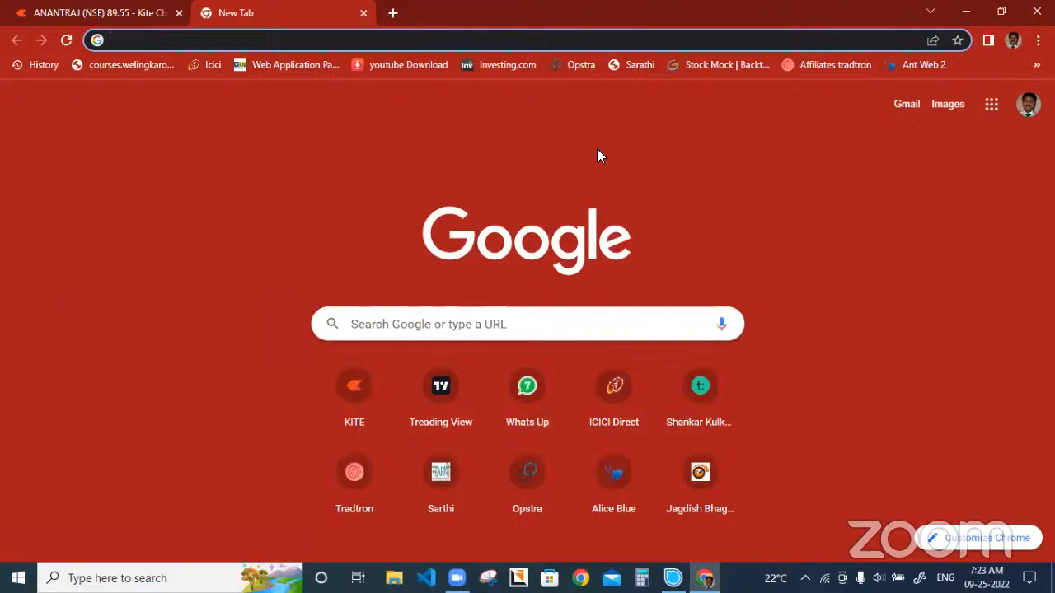
click(993, 107)
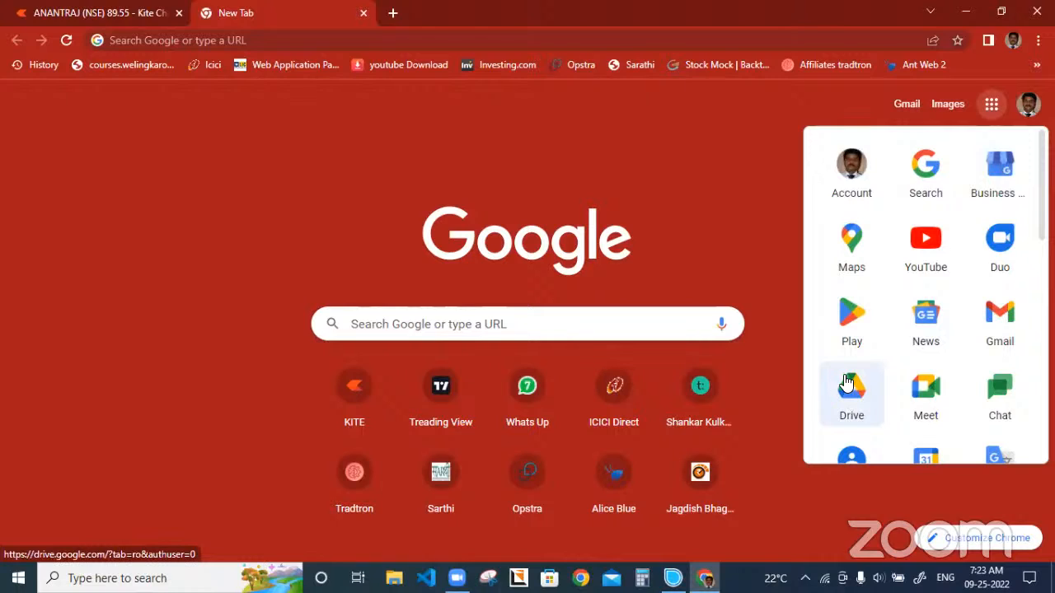
click(853, 398)
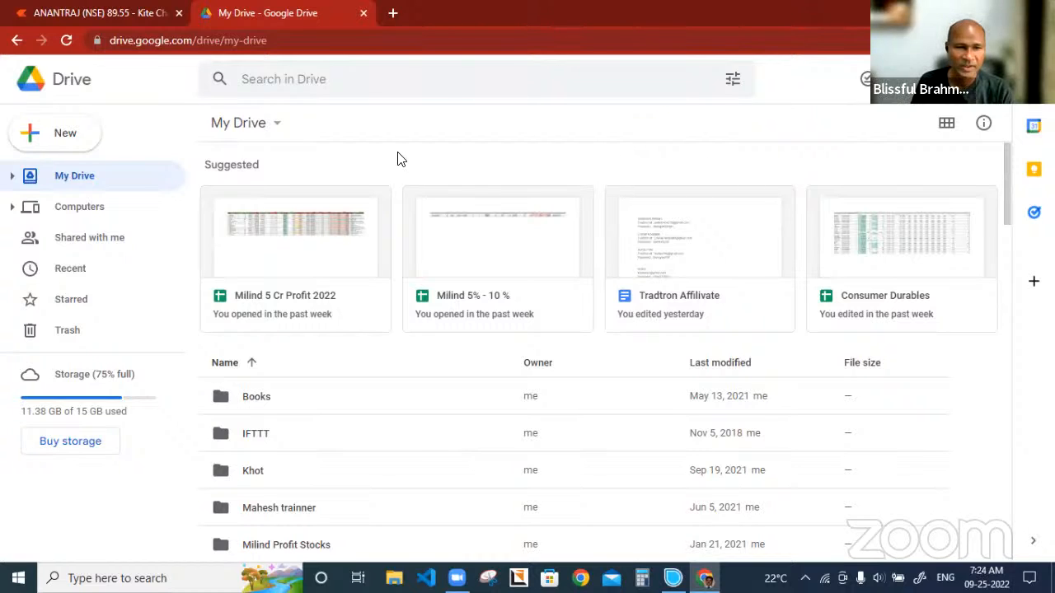
Create a blank Google Docs document from My Drive and return to the Drive page
click(56, 136)
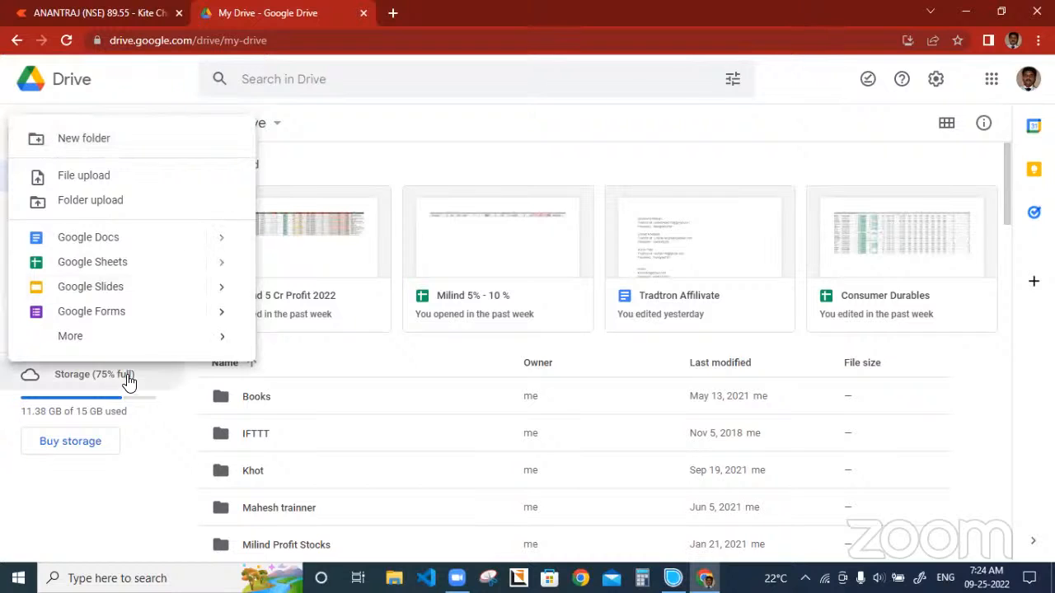
mouse_move(81, 347)
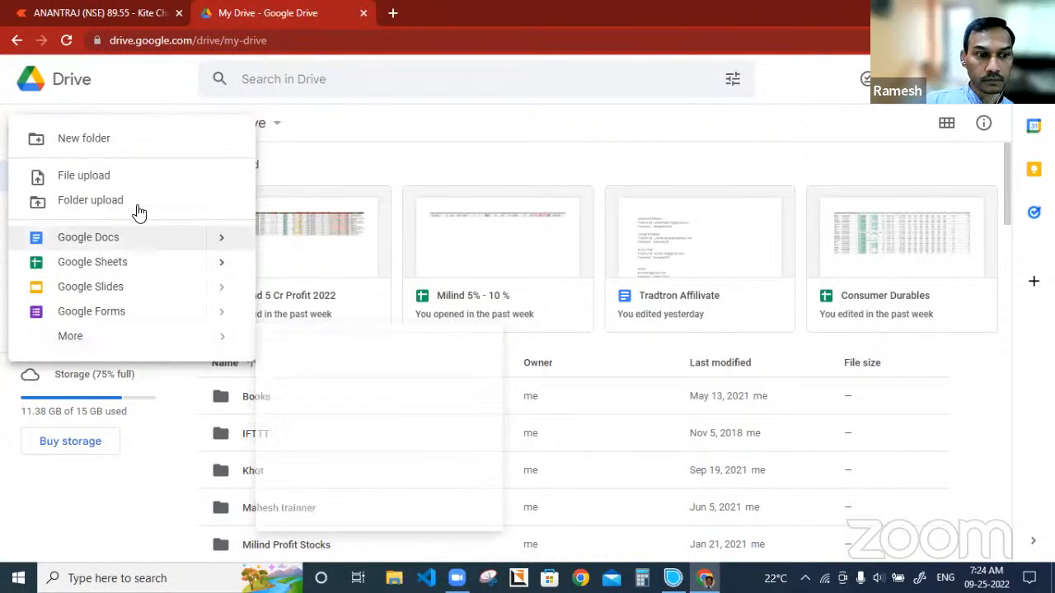
click(148, 244)
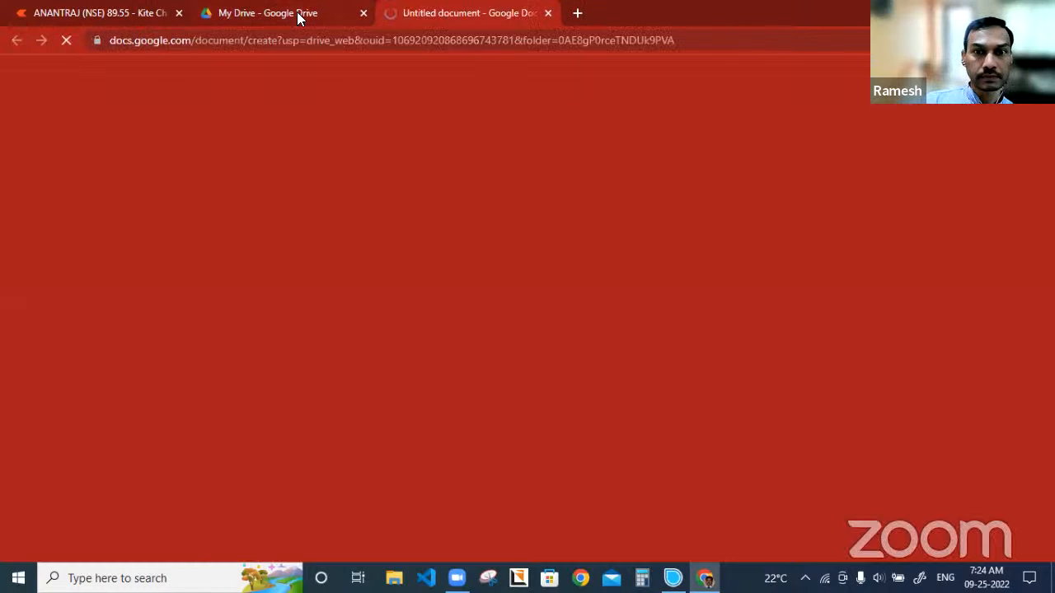
click(297, 14)
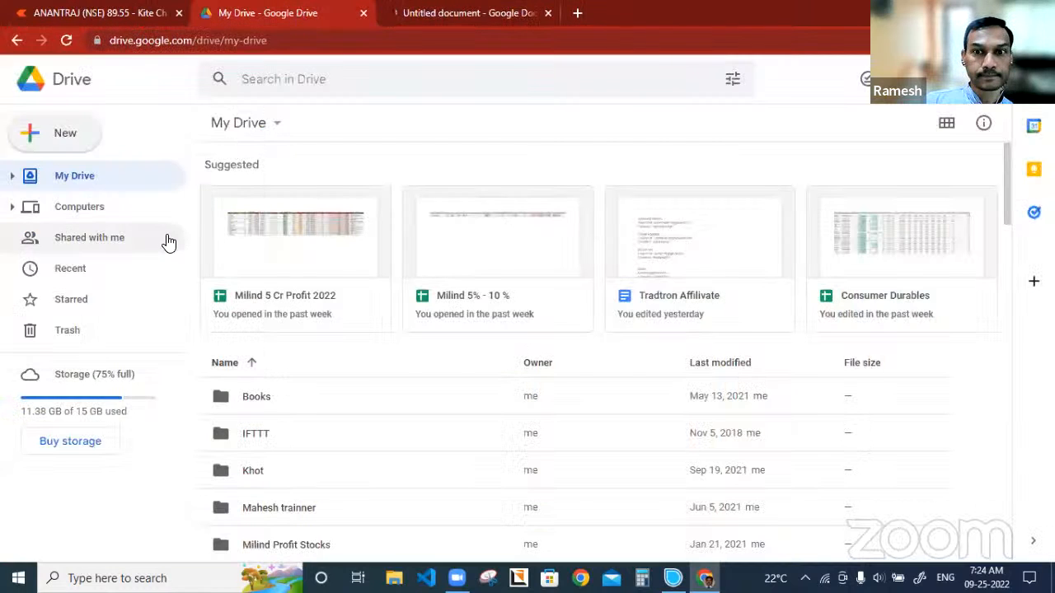
Create a blank Google Sheets spreadsheet from My Drive
click(65, 136)
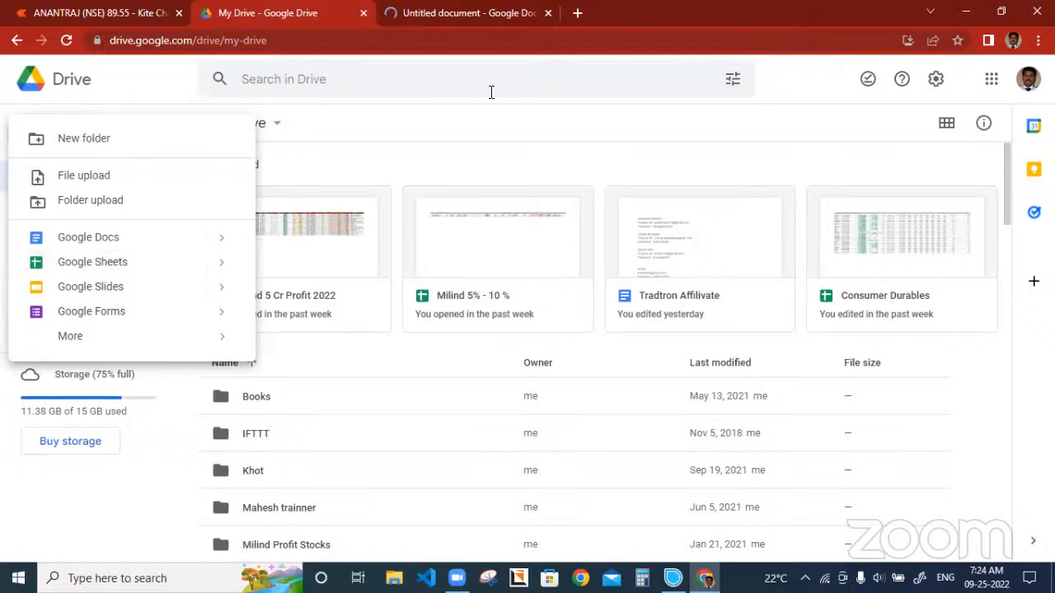
click(797, 99)
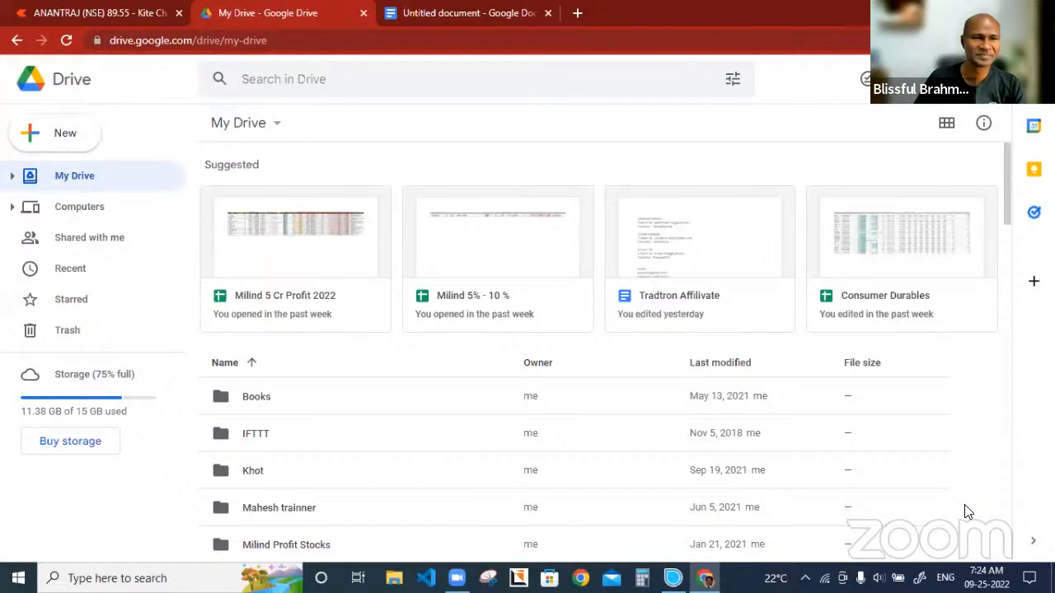
click(57, 146)
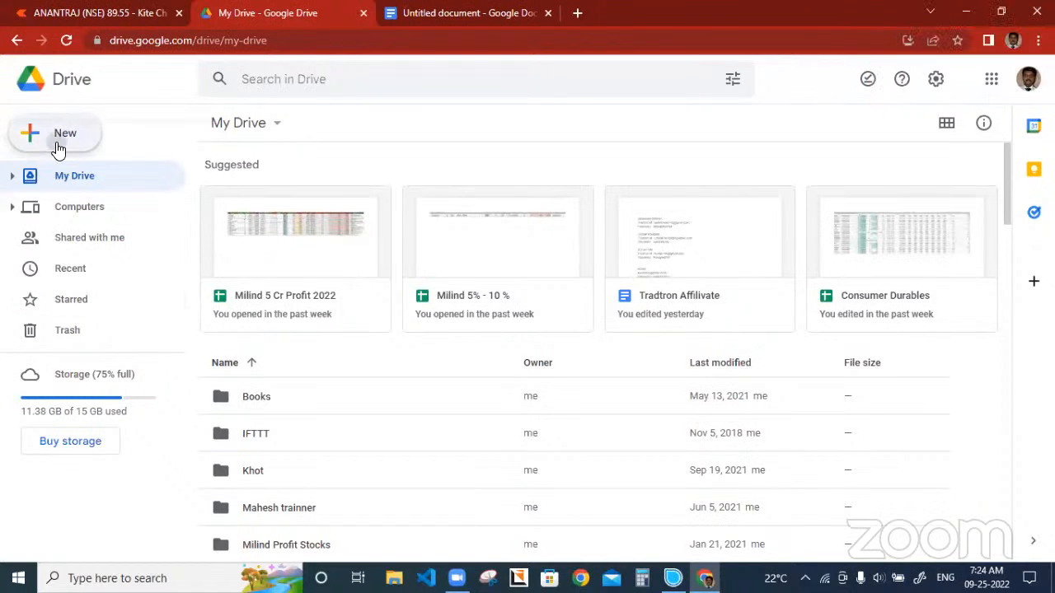
click(127, 263)
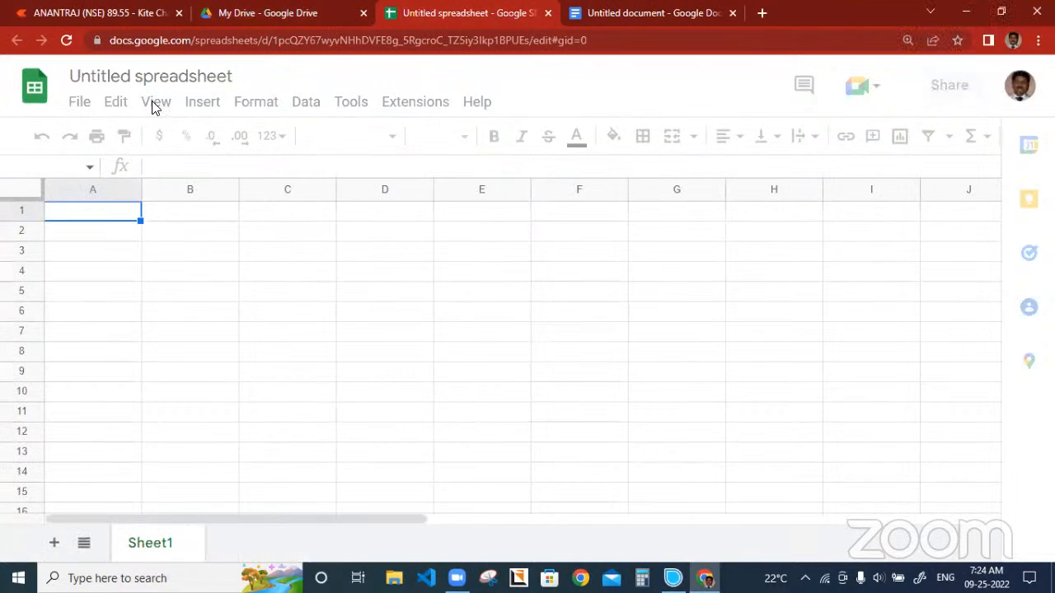
Rename the untitled spreadsheet as My Portfolio
click(174, 80)
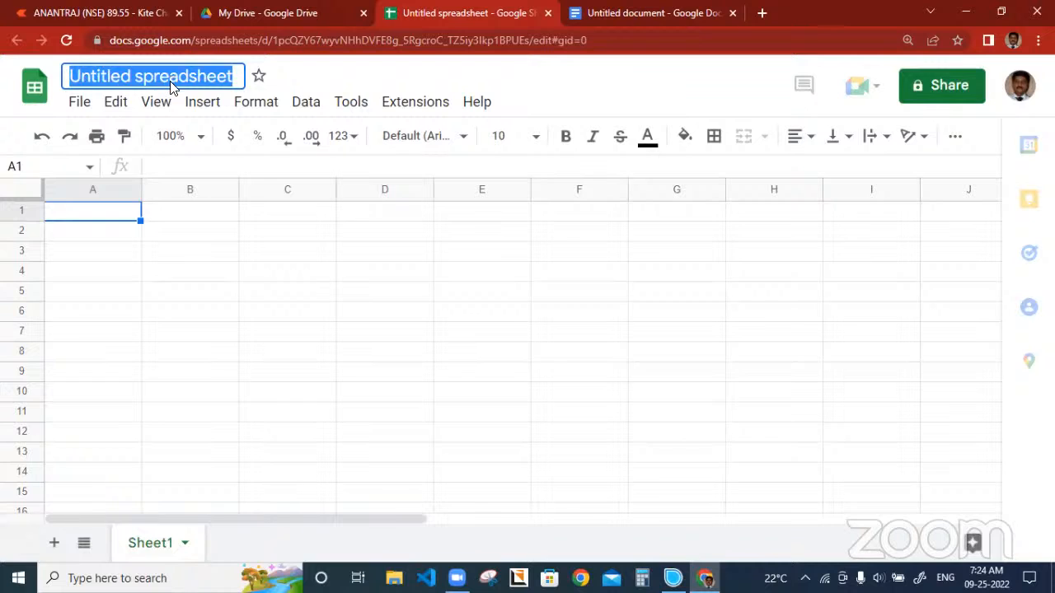
text(My Po)
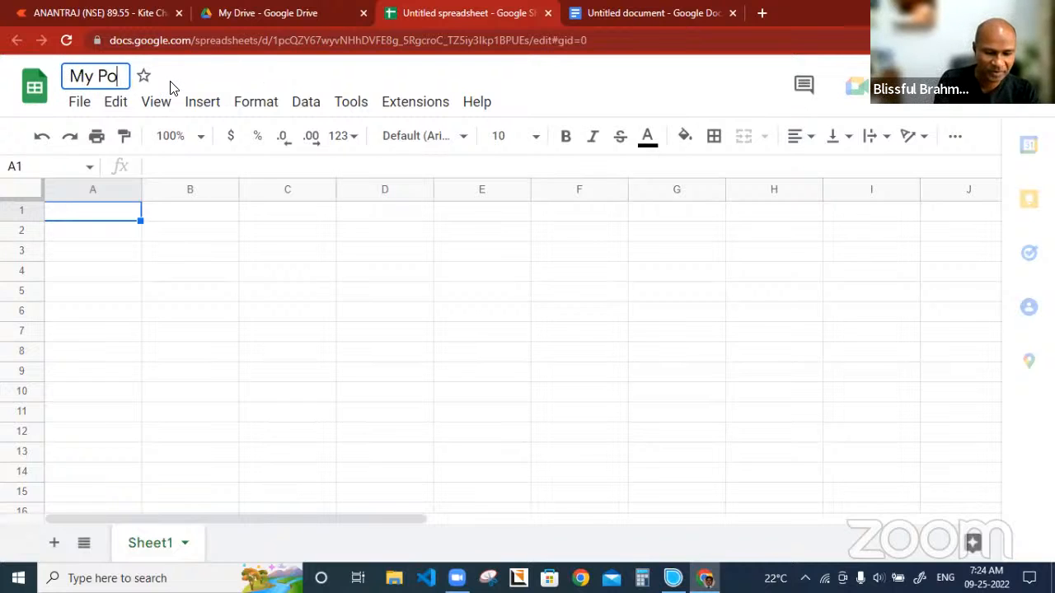
text(rtfoli)
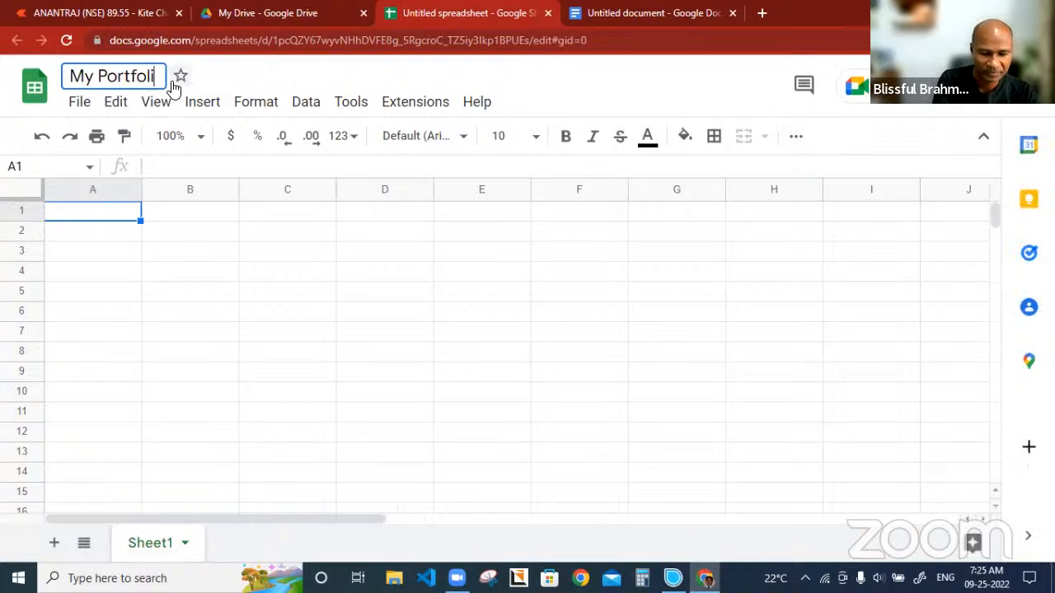
text(o)
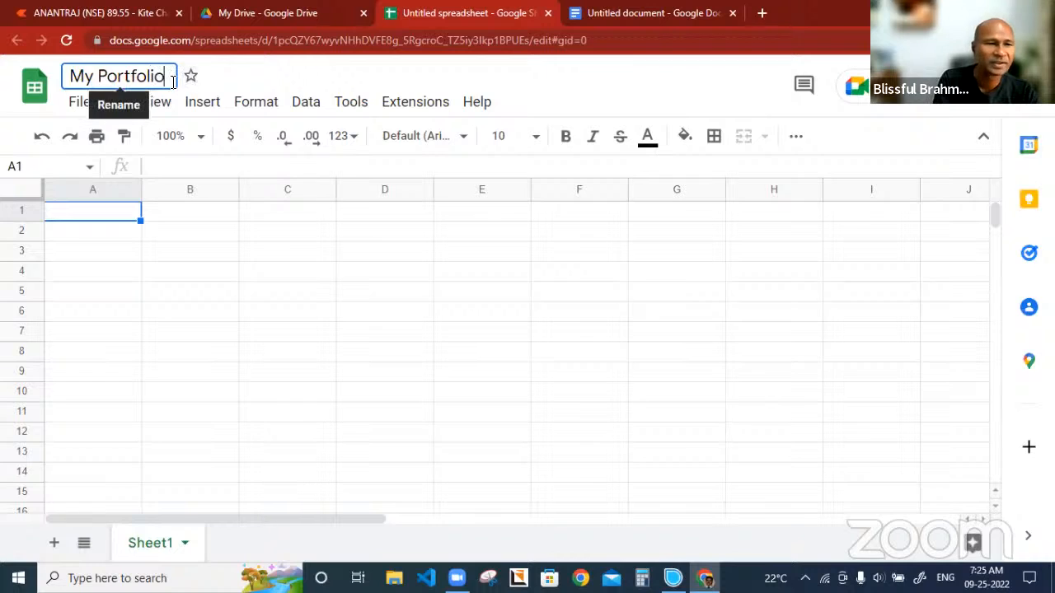
click(151, 255)
Enter the column headers Sr. No, Name of Stock and Buy Qty in cells A1 to C1
click(90, 216)
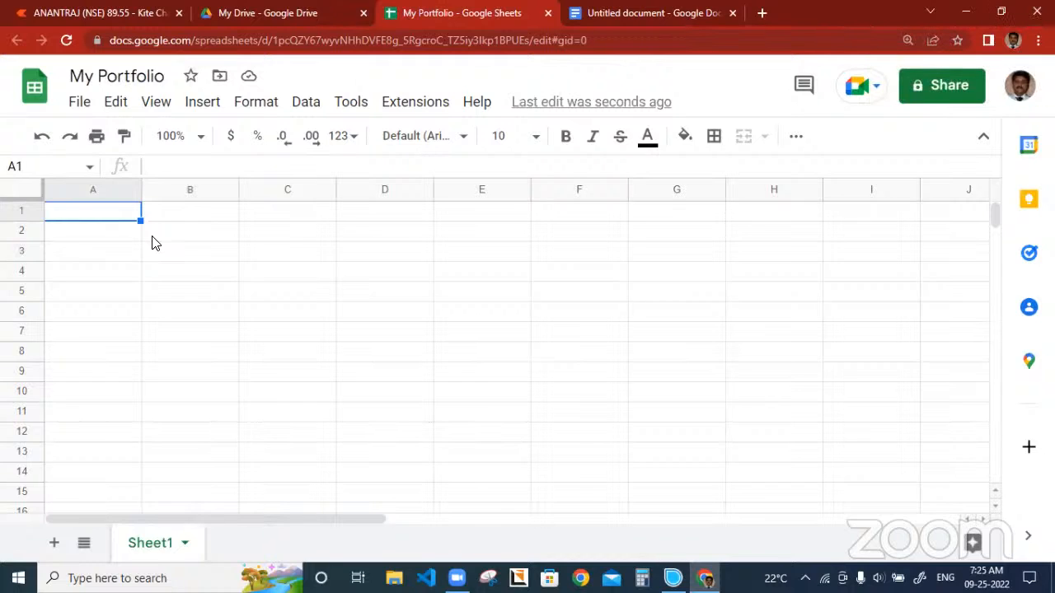
text(Sr. No)
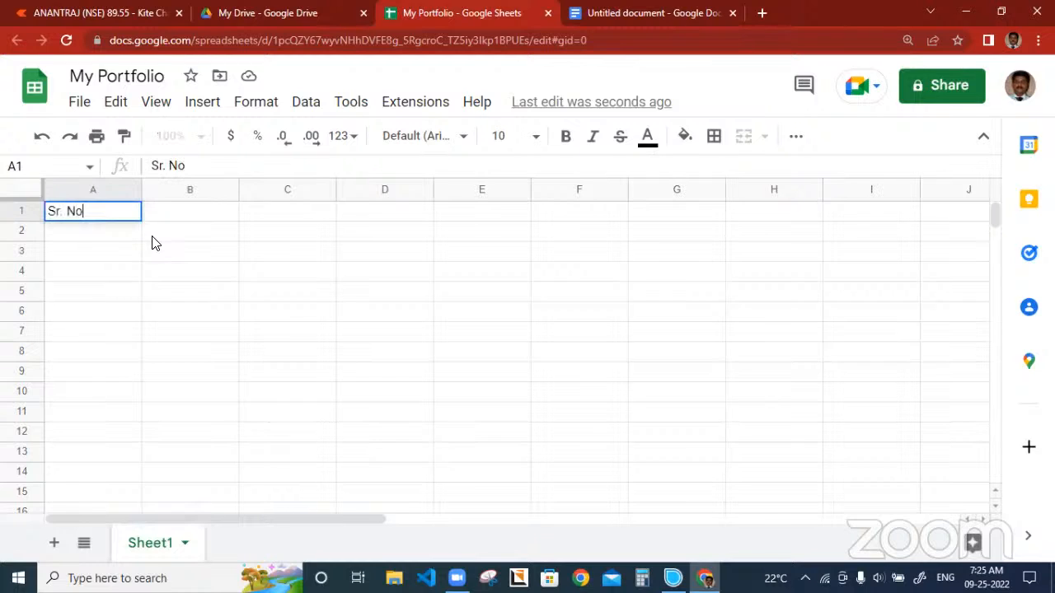
key(Tab)
text(Na)
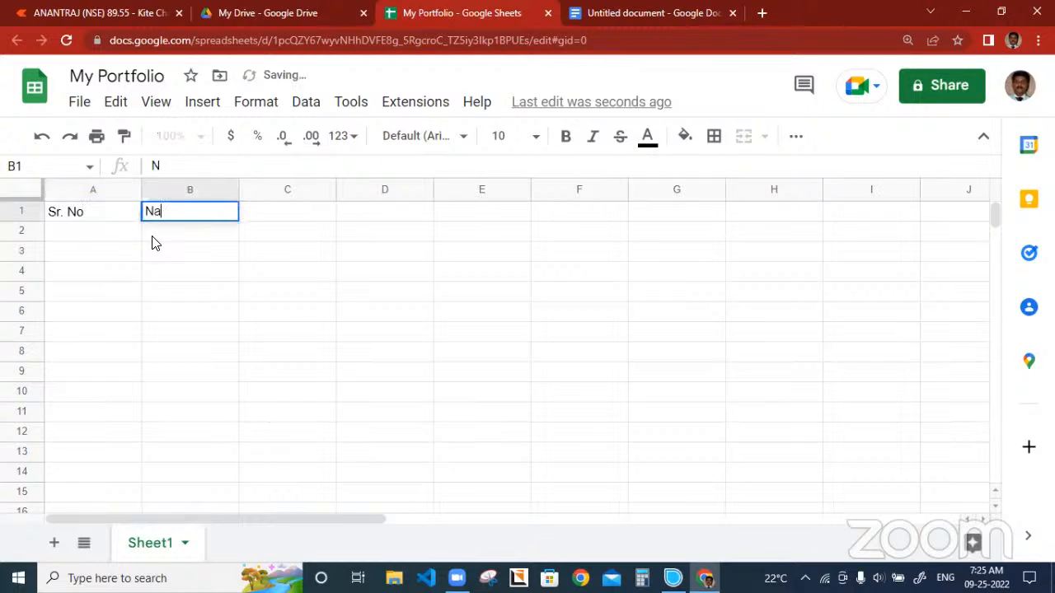
text(me of Stock)
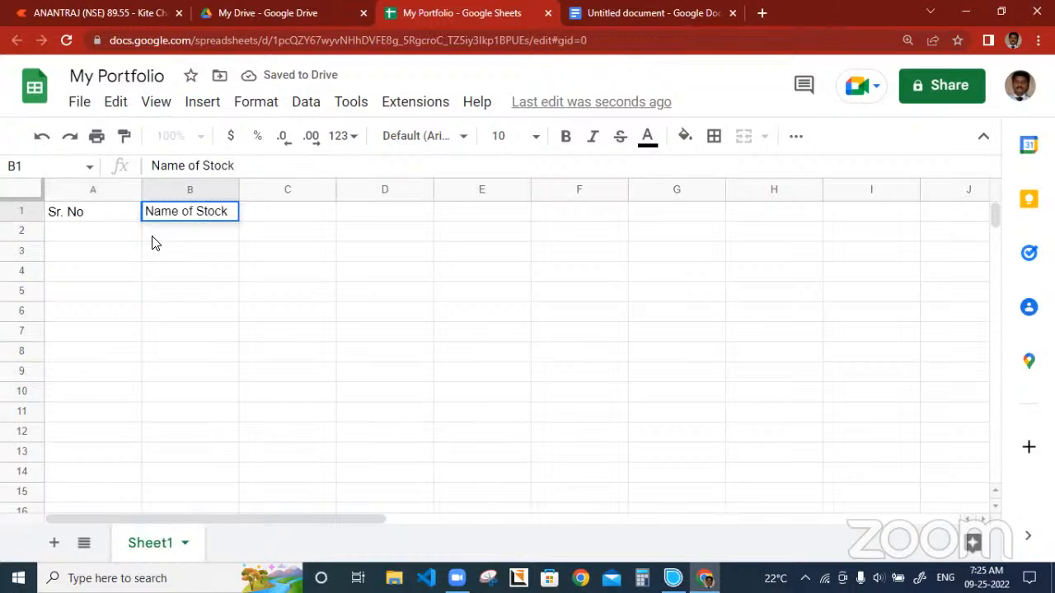
key(Tab)
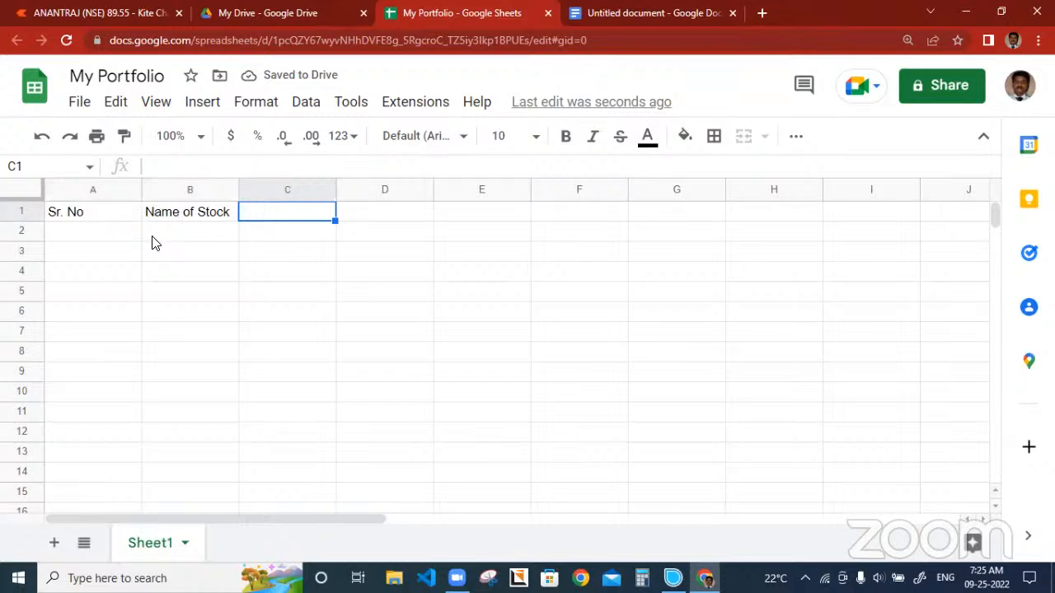
text(B)
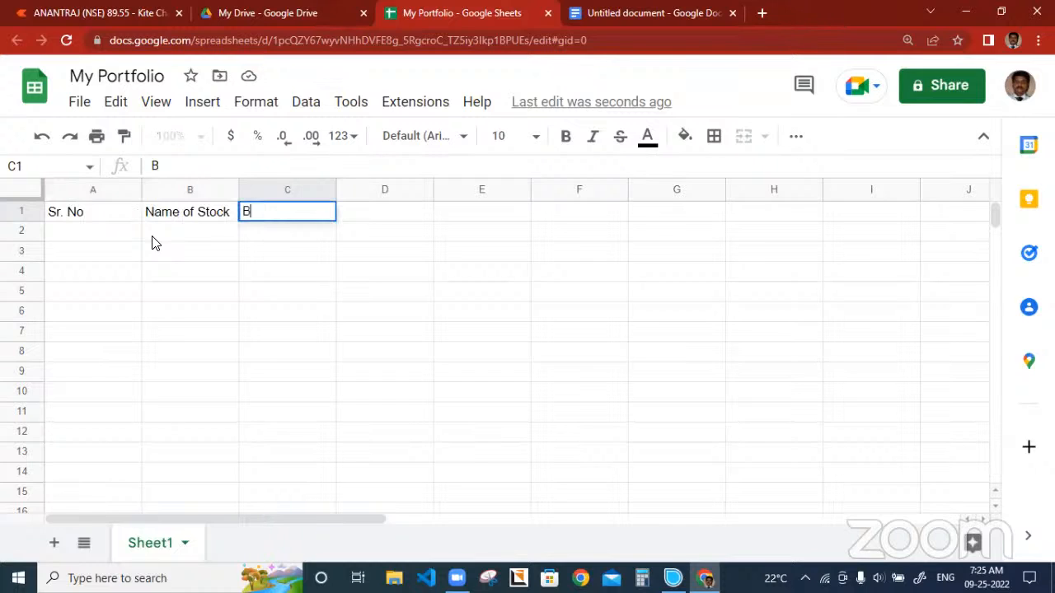
text(uy Qty)
key(Tab)
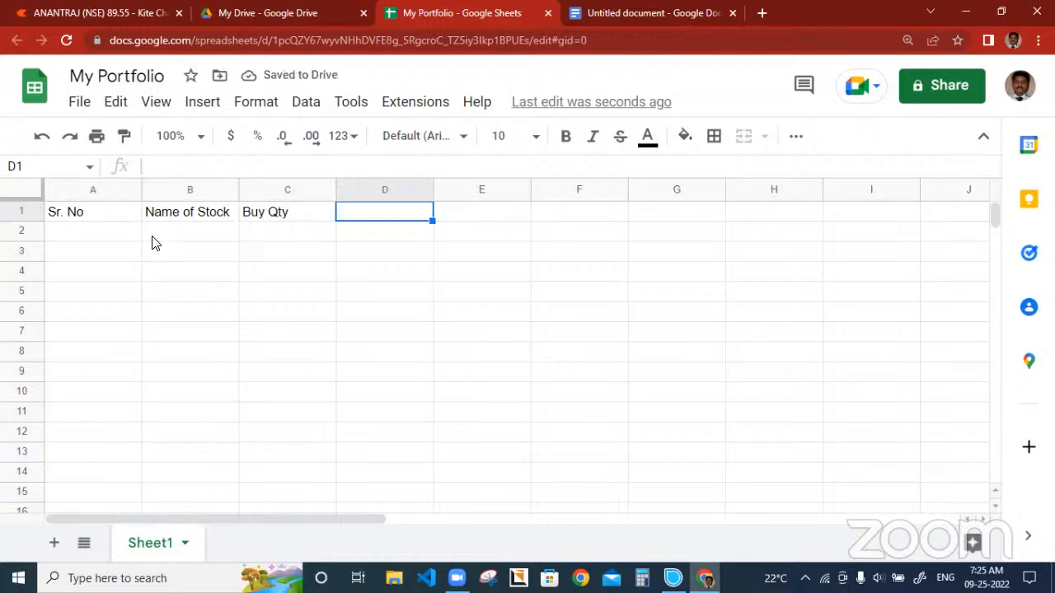
Add the column headers Buy Price, Investment, Date and CMP in cells D1 to G1
text(Buy)
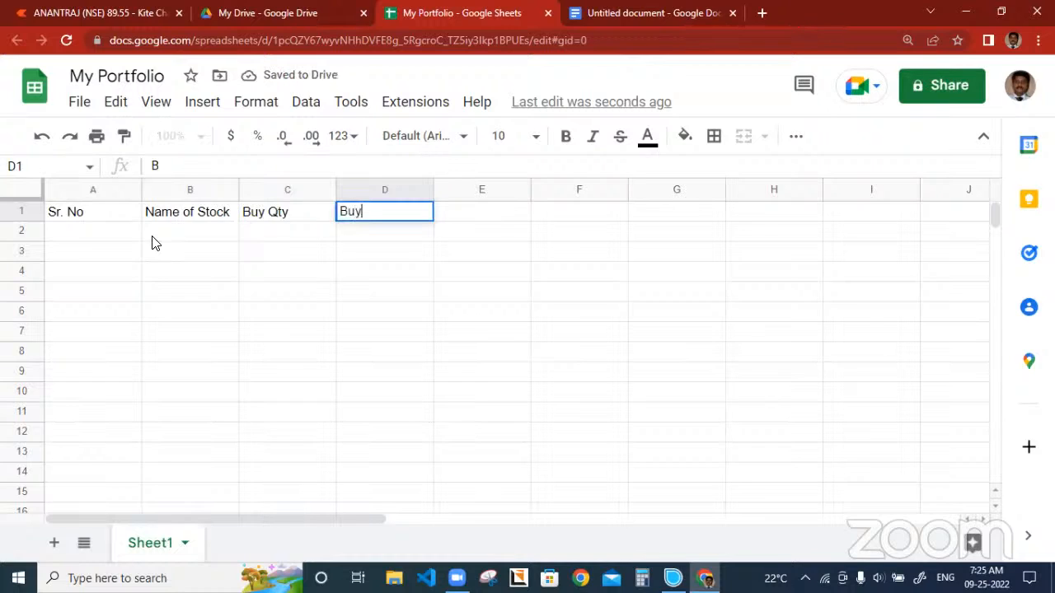
text( Price)
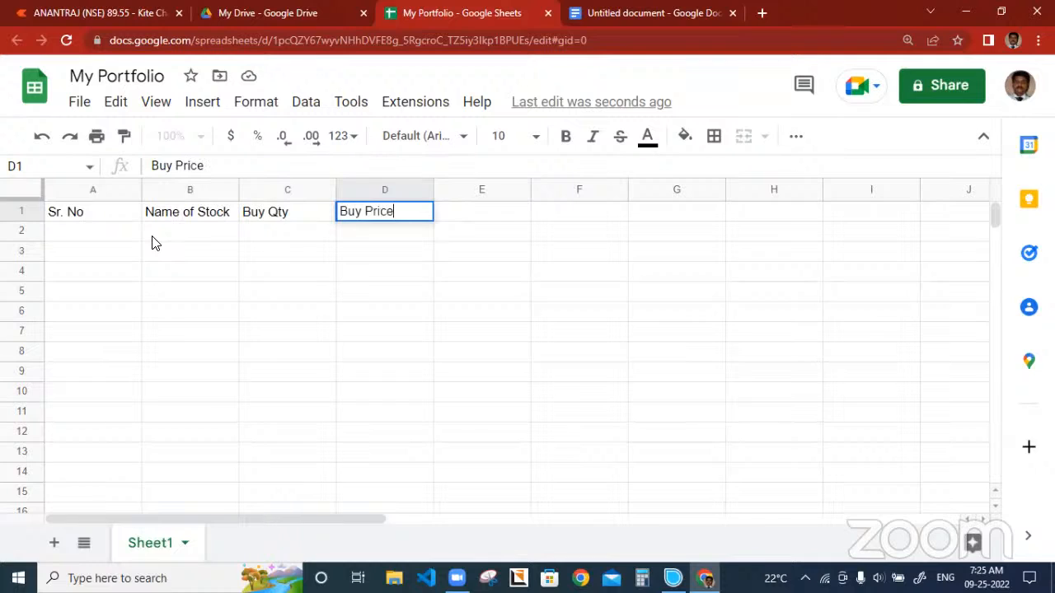
key(Tab)
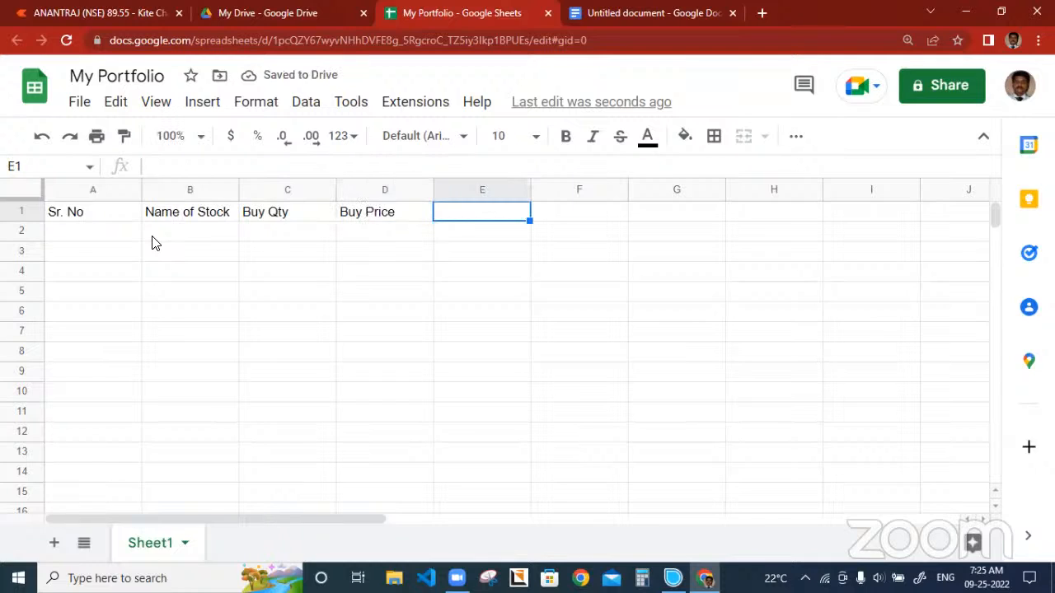
text(Investment)
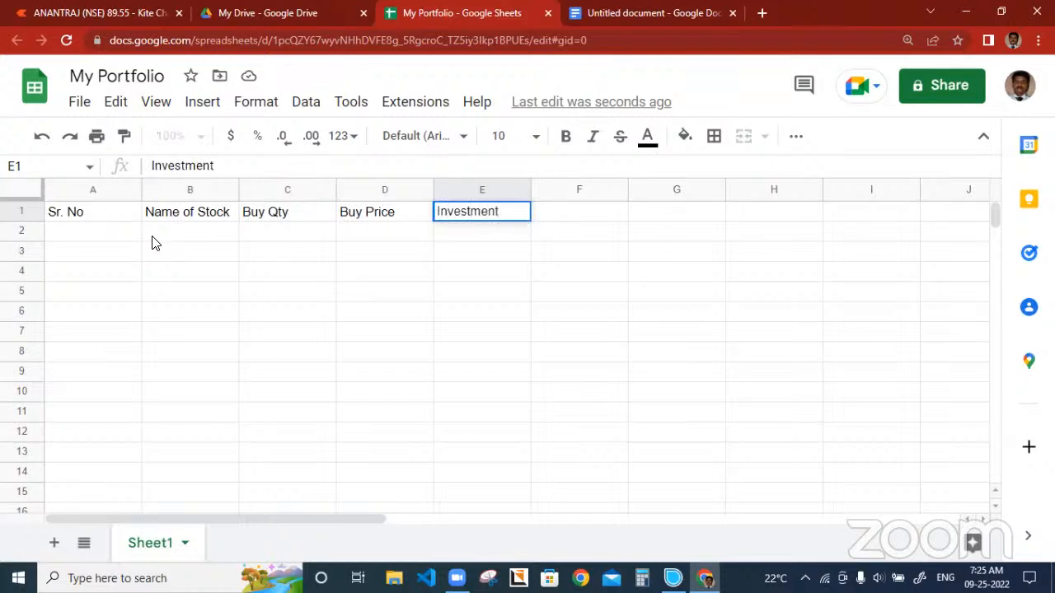
key(Tab)
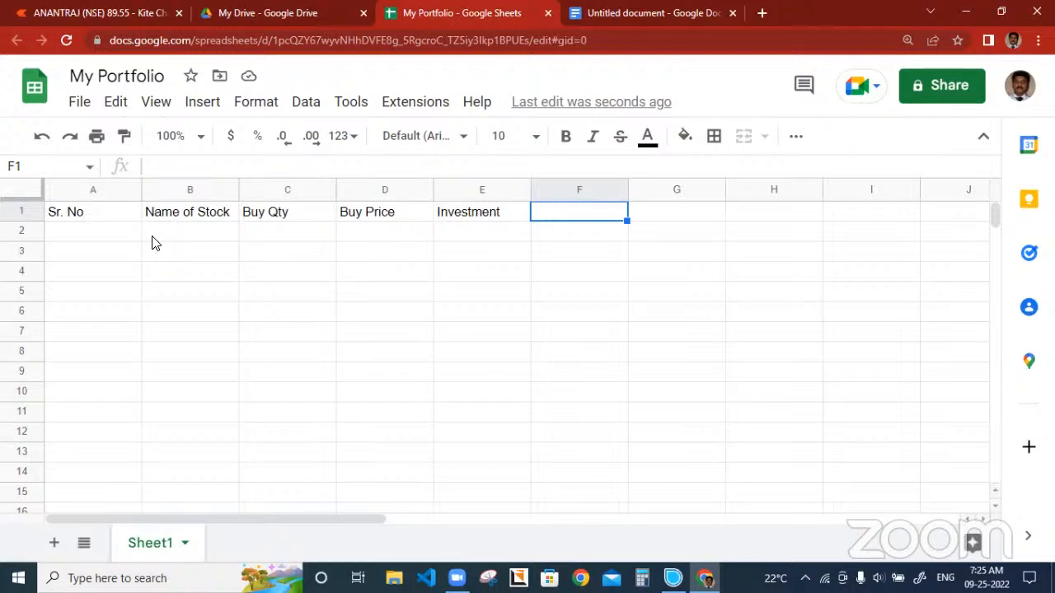
text(Date)
key(Tab)
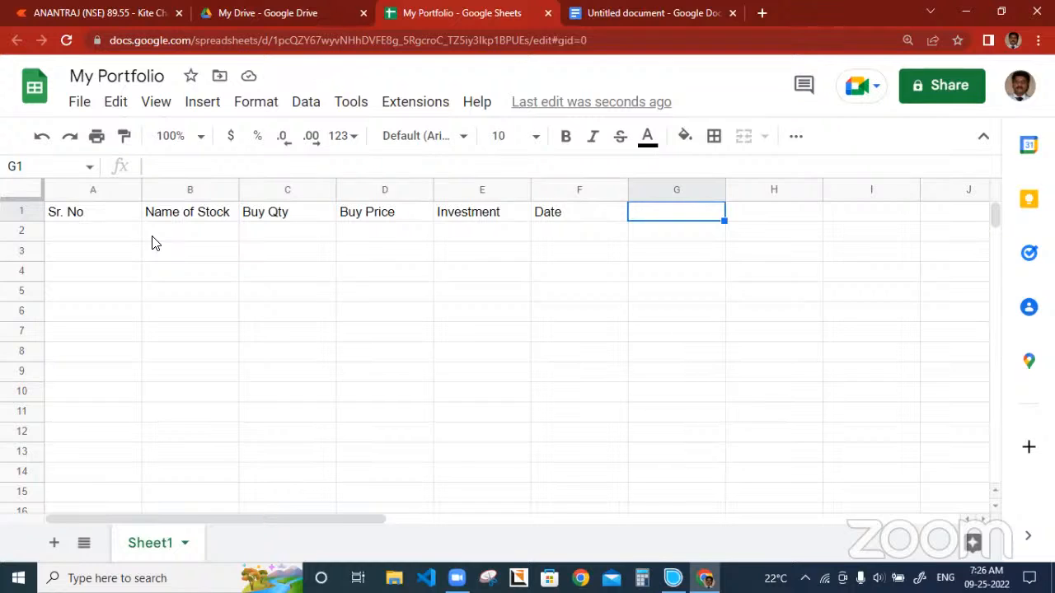
text(CMP)
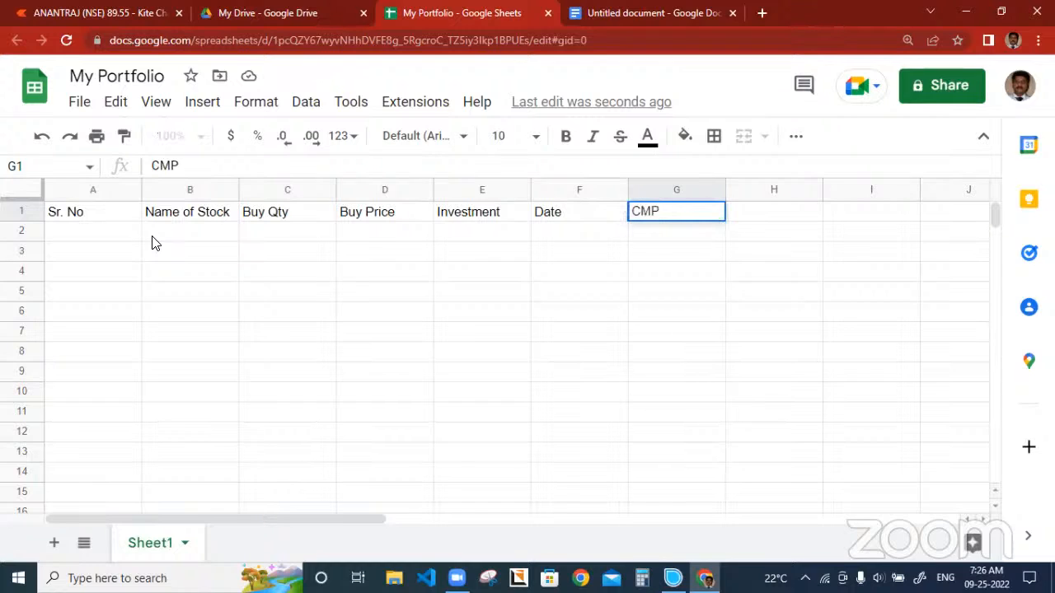
key(Tab)
Enter serial number 1, stock name Wipro and buy quantity 1 in cells A2 to C2
key(Down)
key(Left)
key(Left)
key(Left)
key(Left)
key(Left)
key(Left)
key(Left)
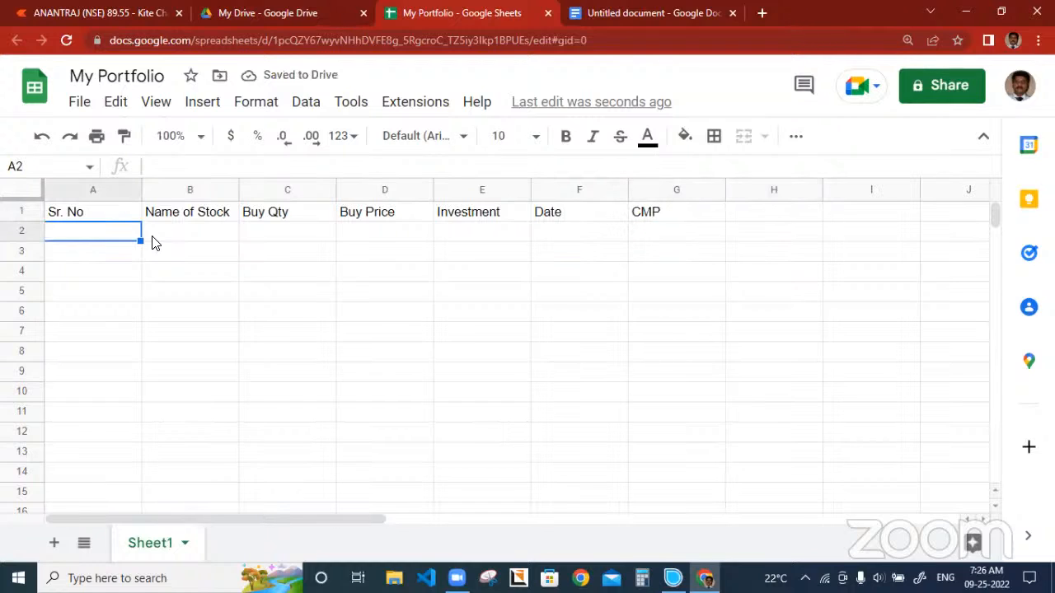
text(1)
key(Tab)
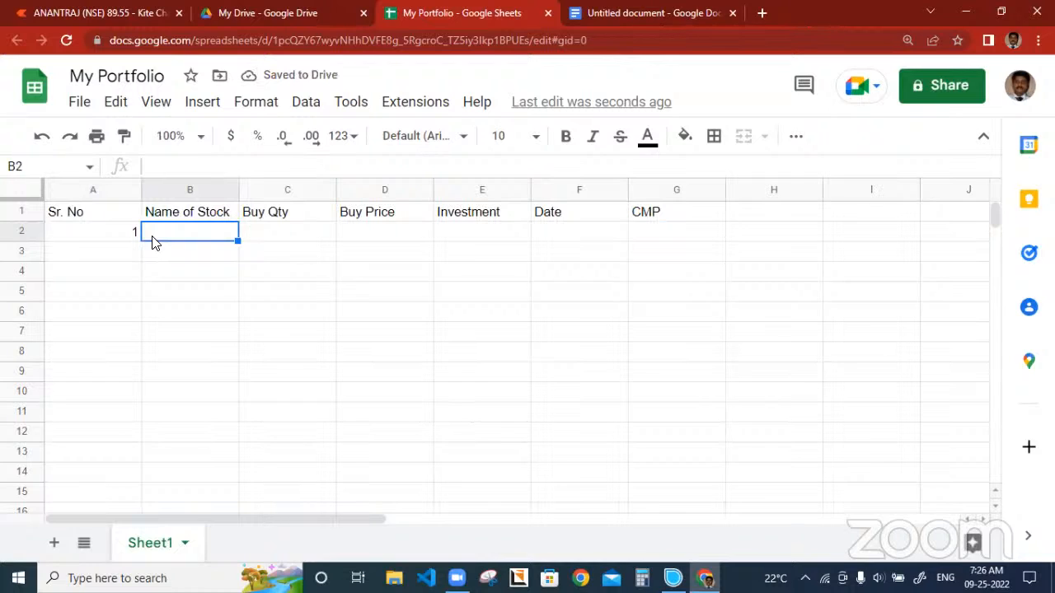
text(Wipro)
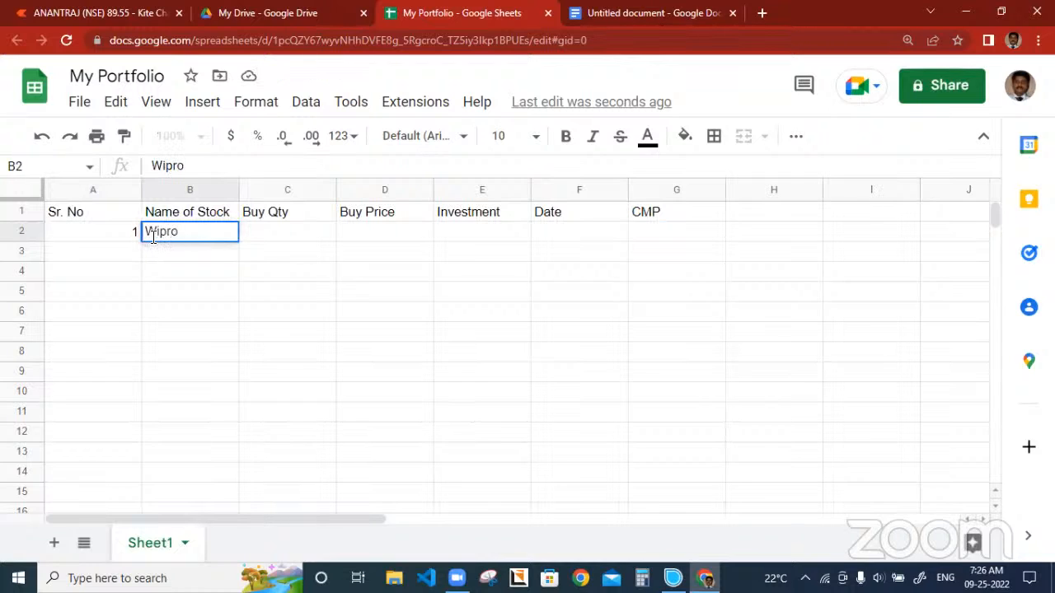
key(Tab)
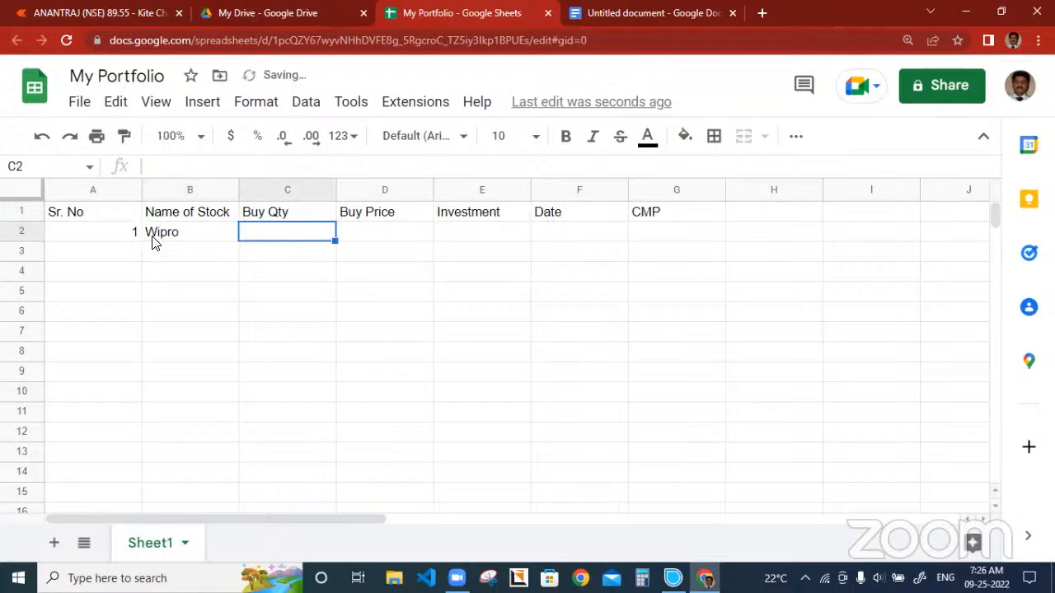
text(1)
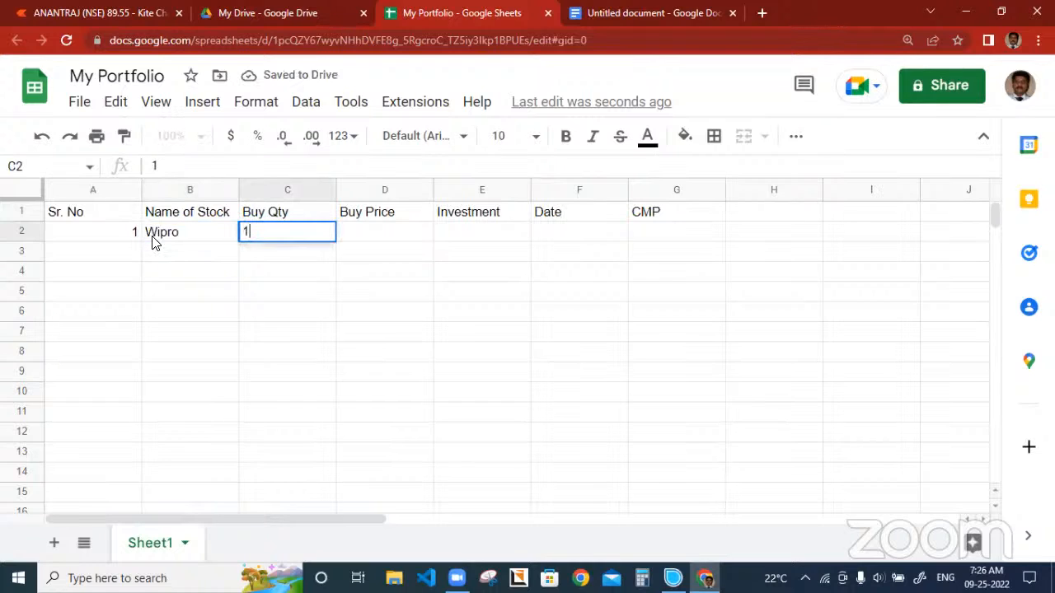
key(Tab)
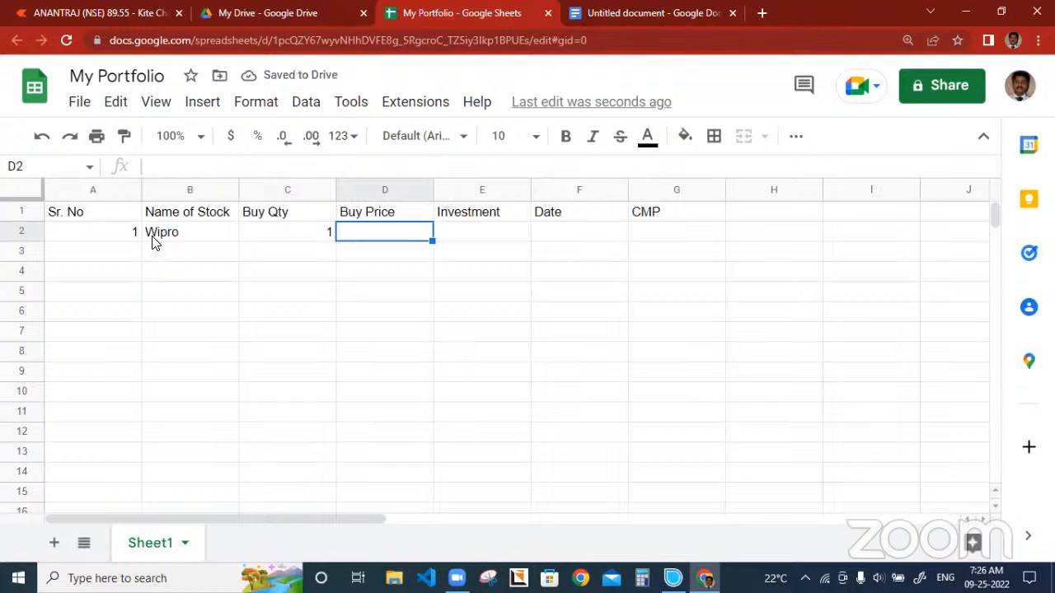
Switch to Kite, search for Wipro and open the chart of its NSE listing to look up the share price
click(105, 16)
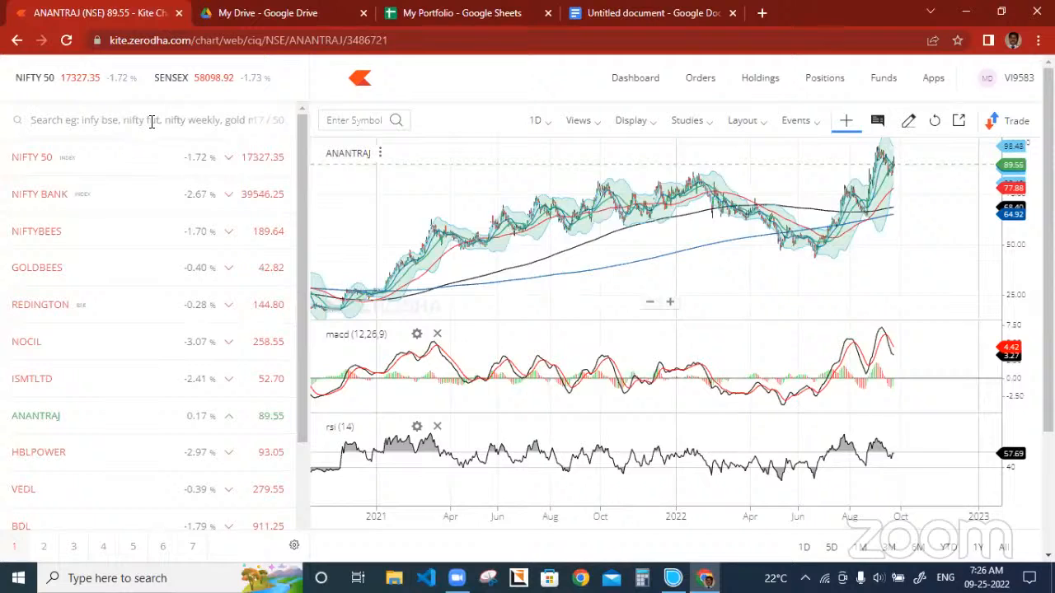
text(Wipro)
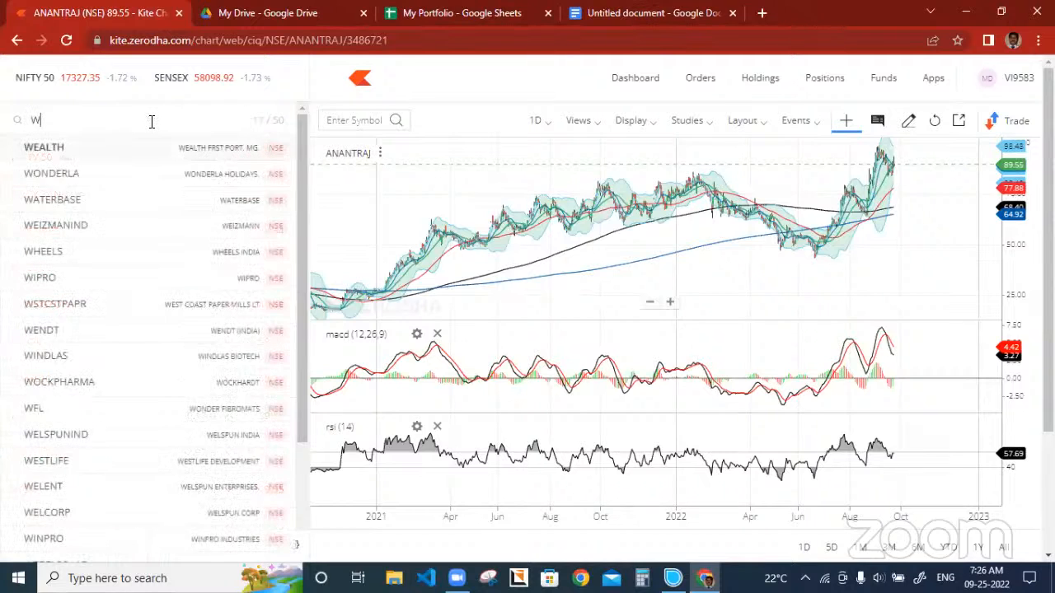
mouse_move(272, 152)
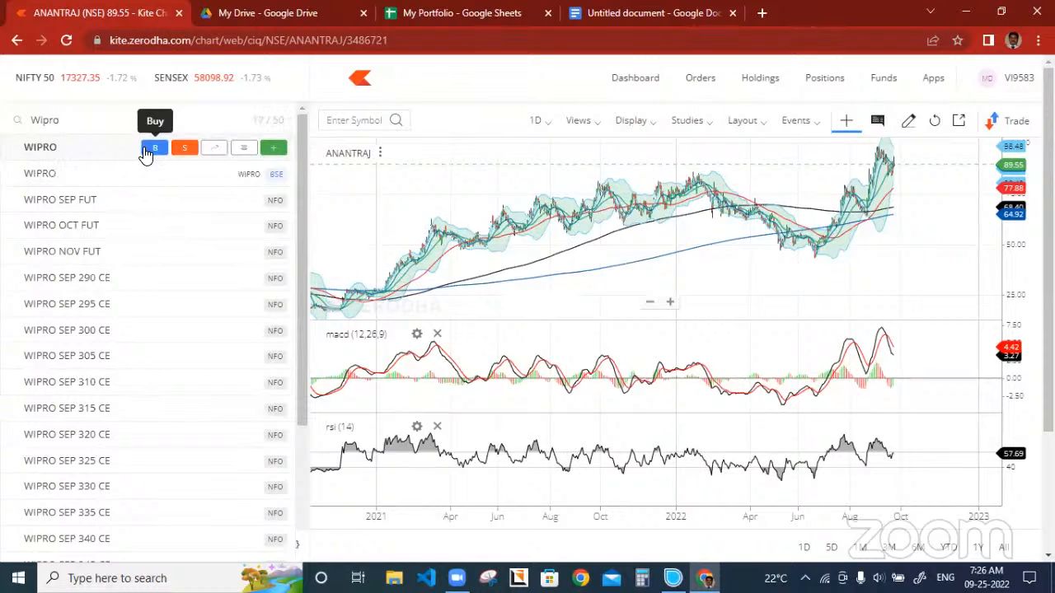
click(213, 152)
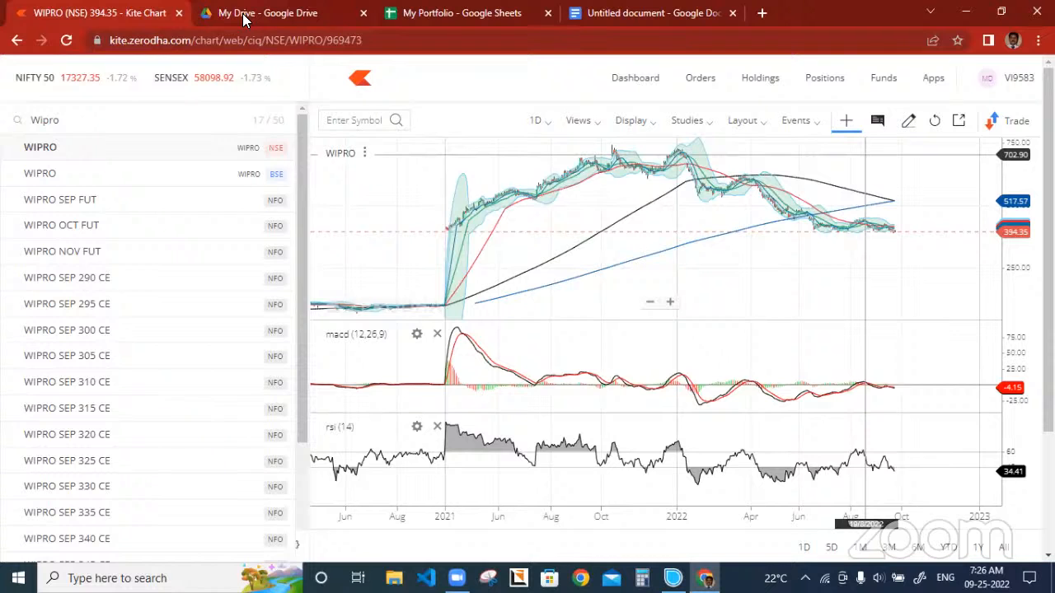
Return to the My Portfolio spreadsheet and enter 394.35 as Wipro's buy price in cell D2
click(422, 13)
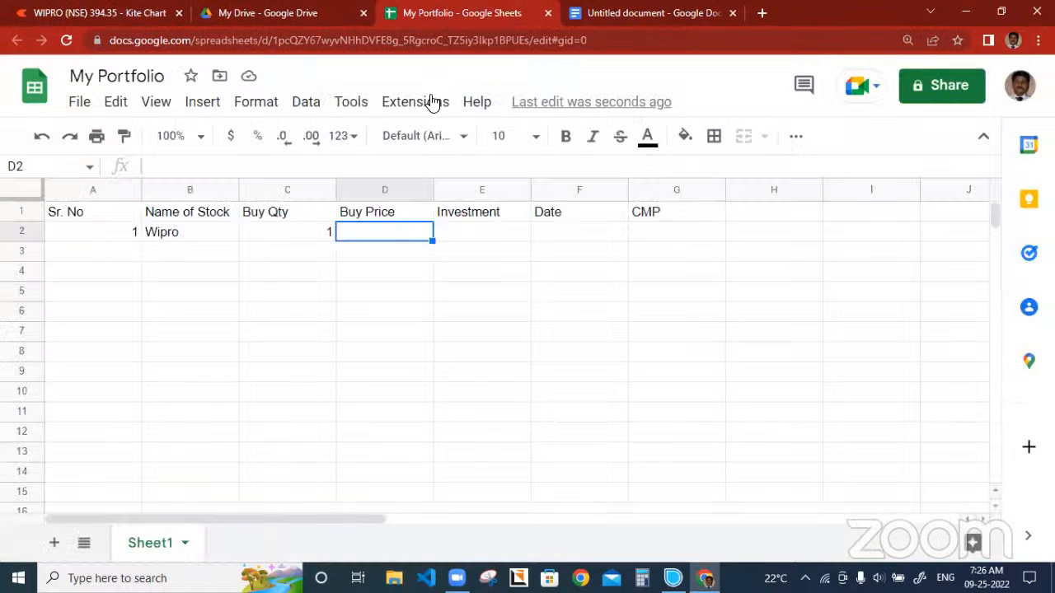
text(394.)
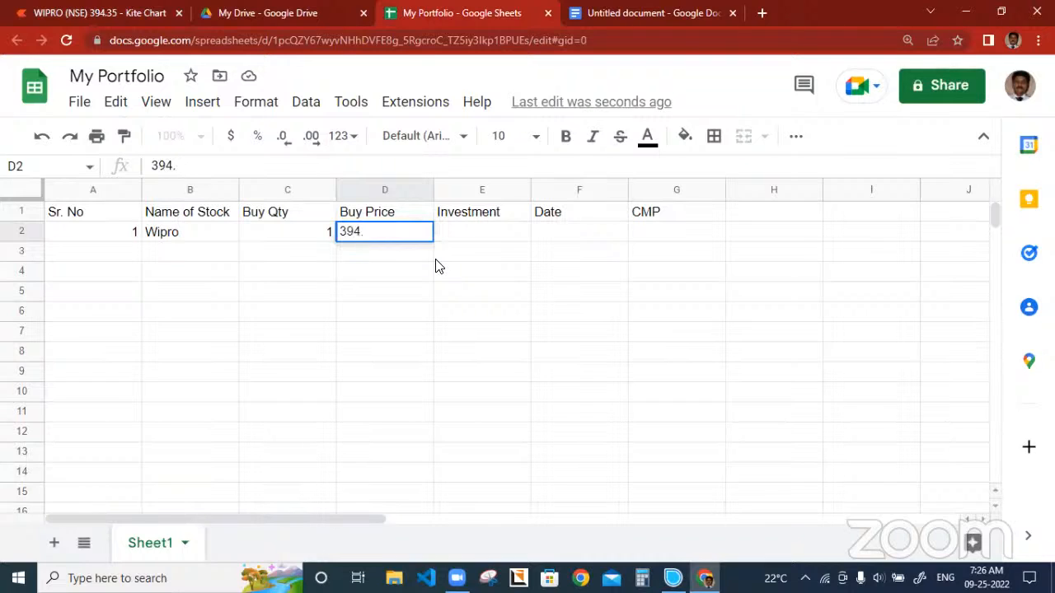
text(35)
key(Tab)
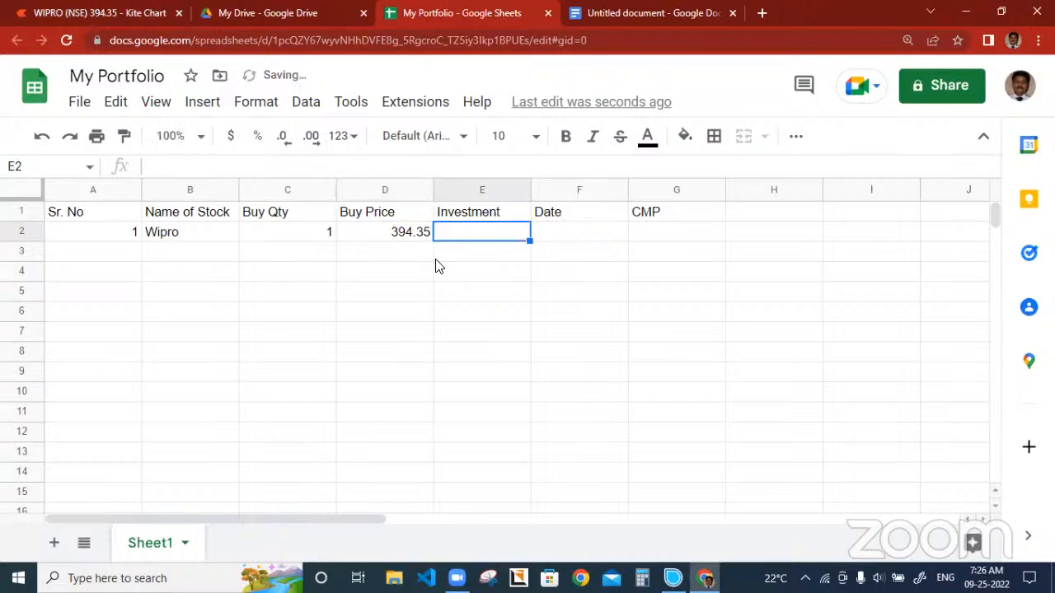
Calculate Wipro's investment in cell E2 with the suggested formula =D2*C2
key(Left)
key(Right)
text(=)
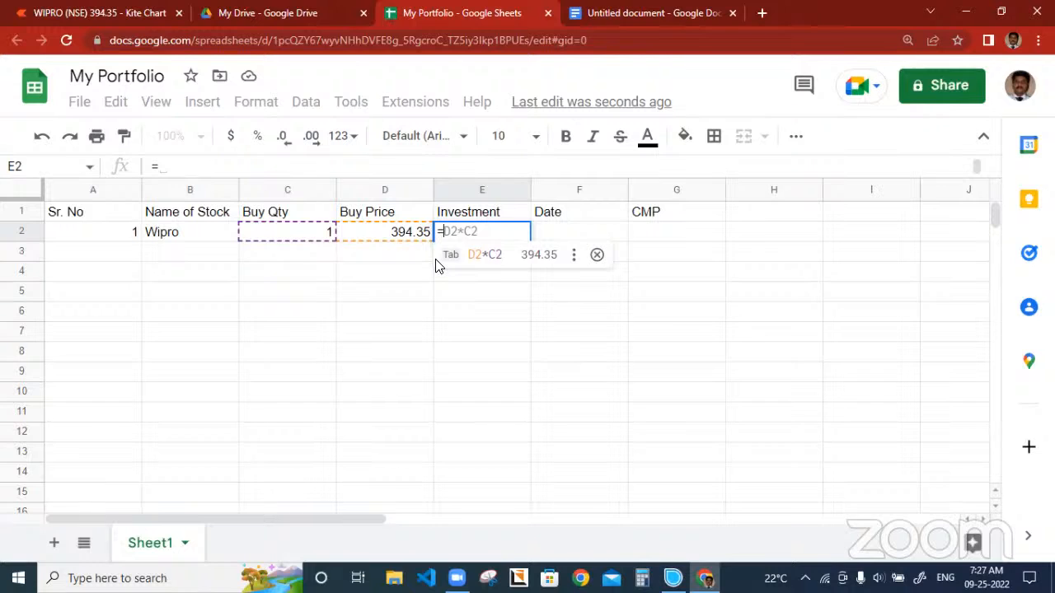
key(Tab)
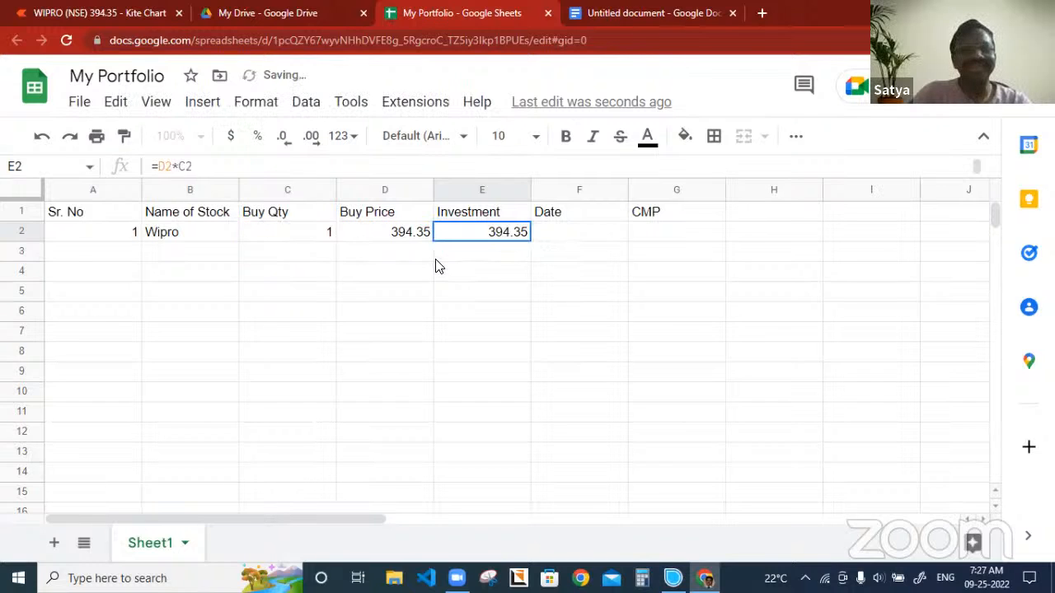
Change Wipro's buy quantity in cell C2 to 2
key(Left)
key(Left)
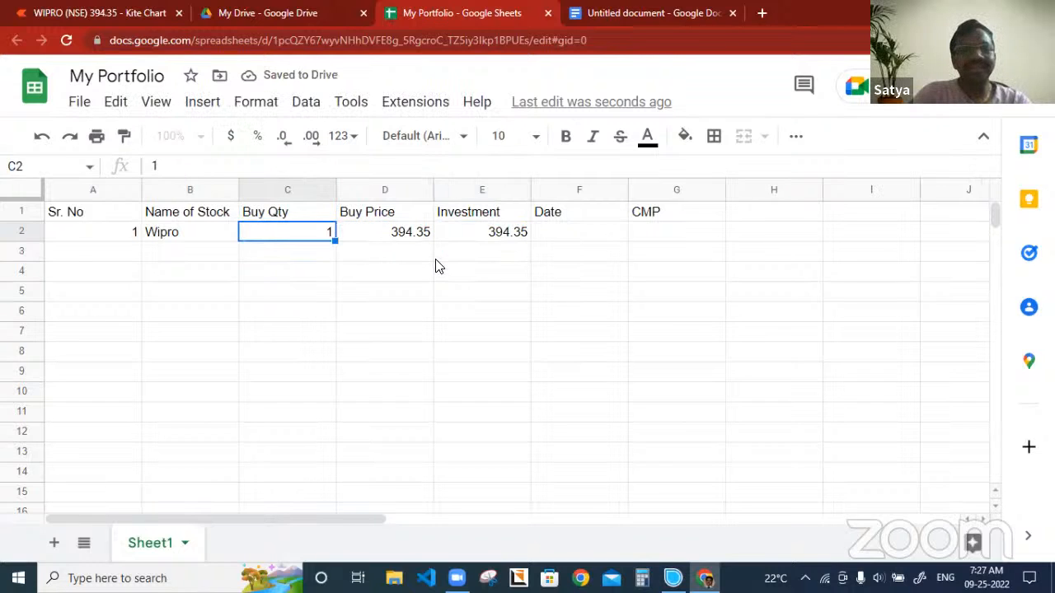
text(2)
key(Return)
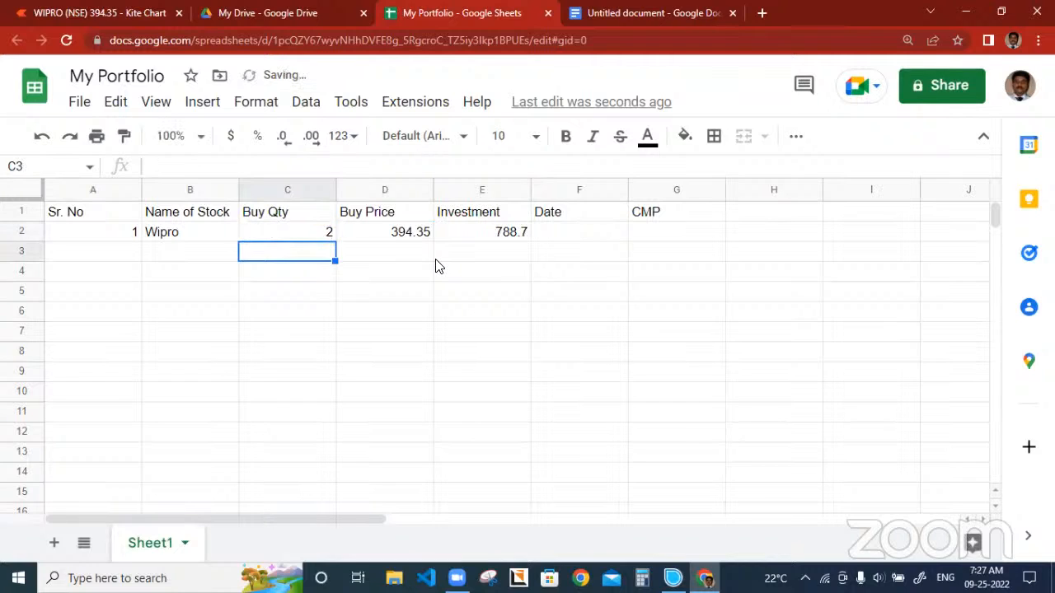
Set Wipro's buy quantity in cell C2 to 5
key(Up)
text(5)
key(Return)
key(Up)
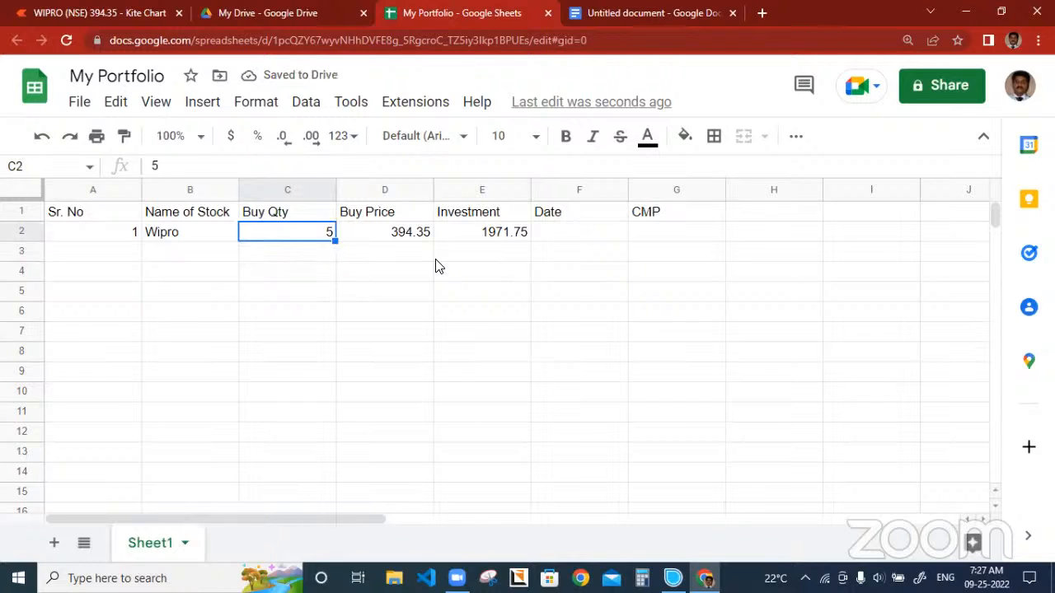
Enter the purchase date 09/25/2022 for Wipro in cell F2
key(Right)
key(Right)
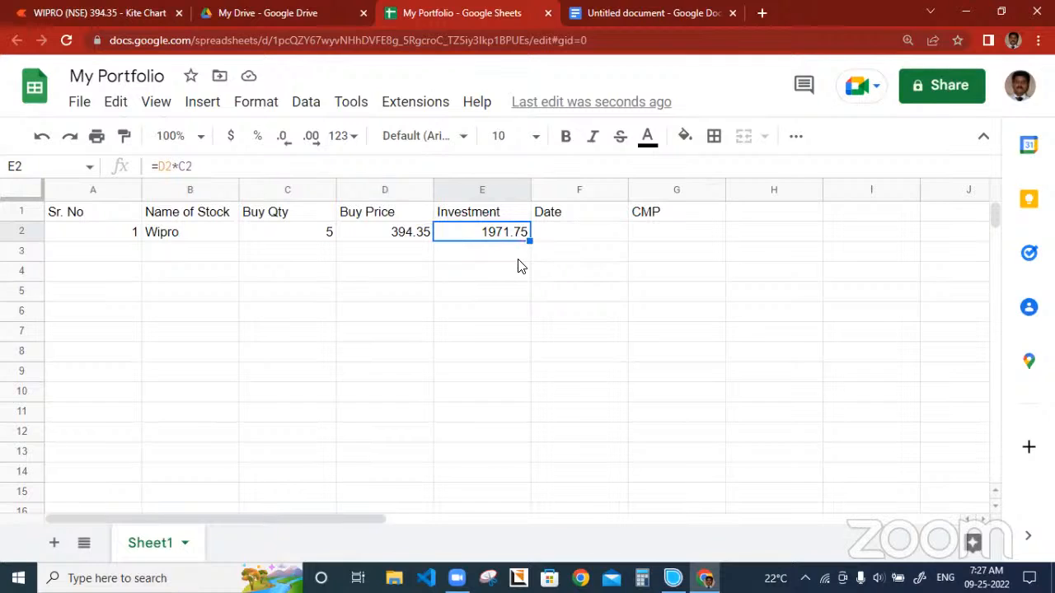
key(Right)
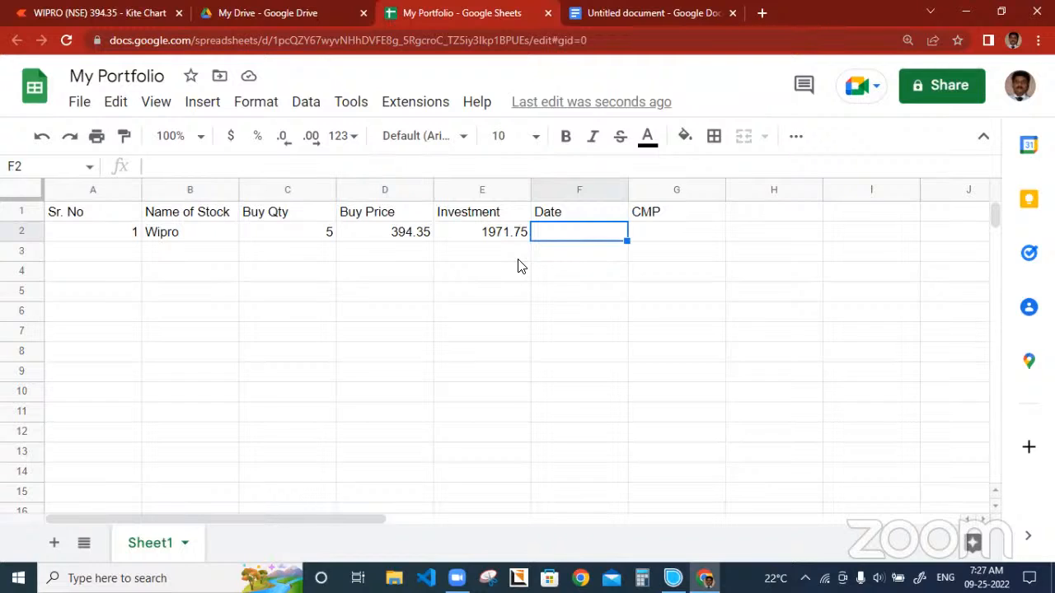
text(09/25)
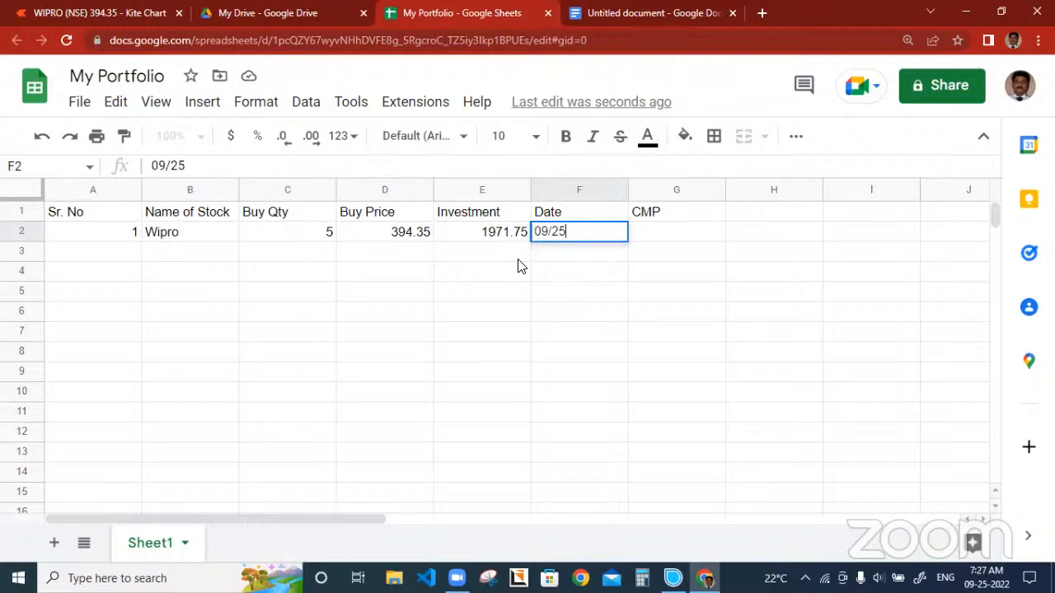
text(/2022)
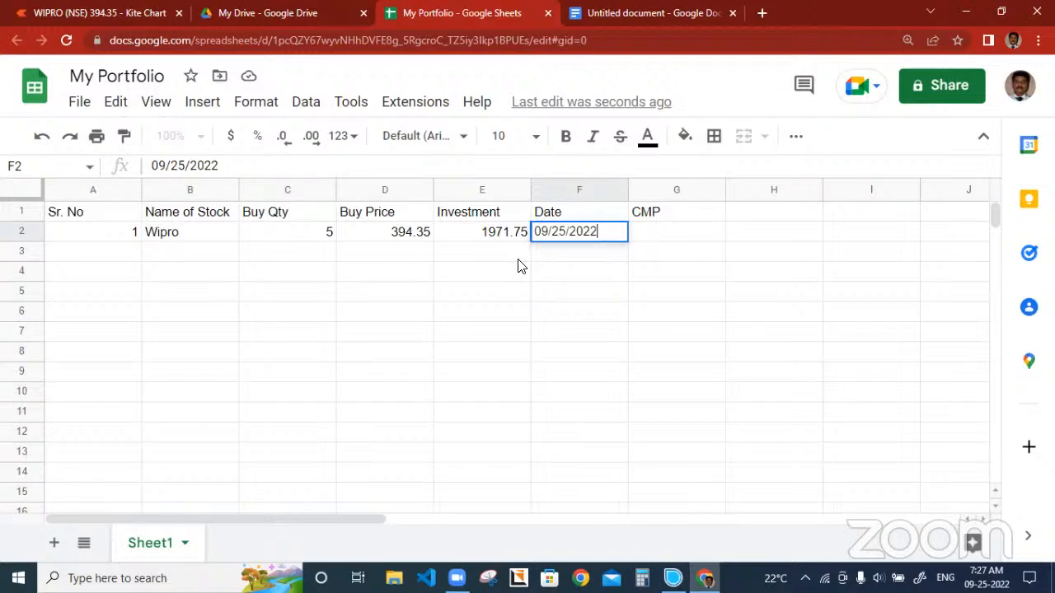
key(Return)
Fetch Wipro's current market price in cell G2 with the formula =GOOGLEFINANCE(B2)
key(Up)
key(Right)
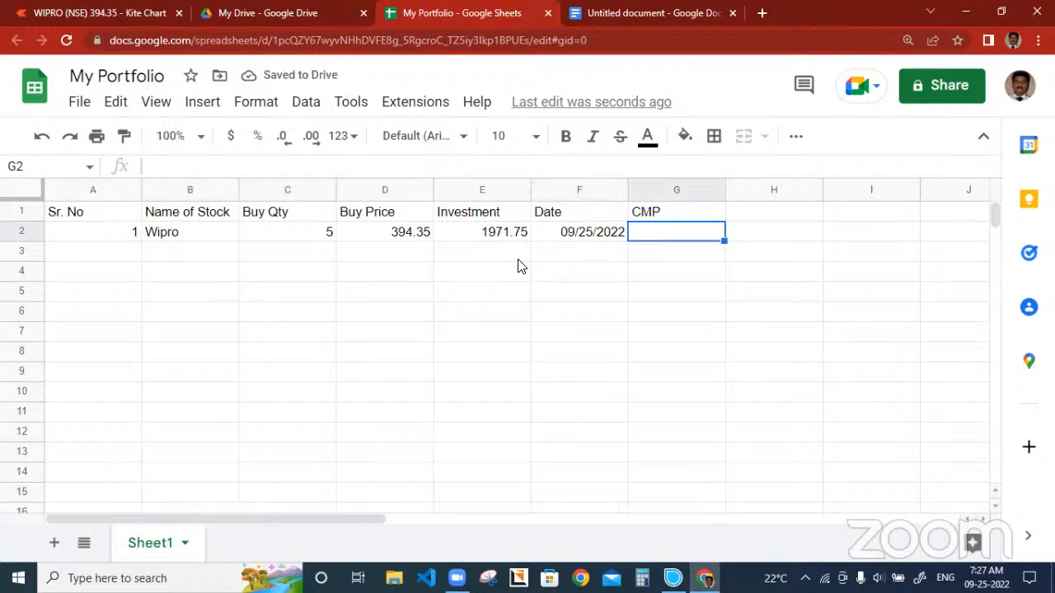
text(=)
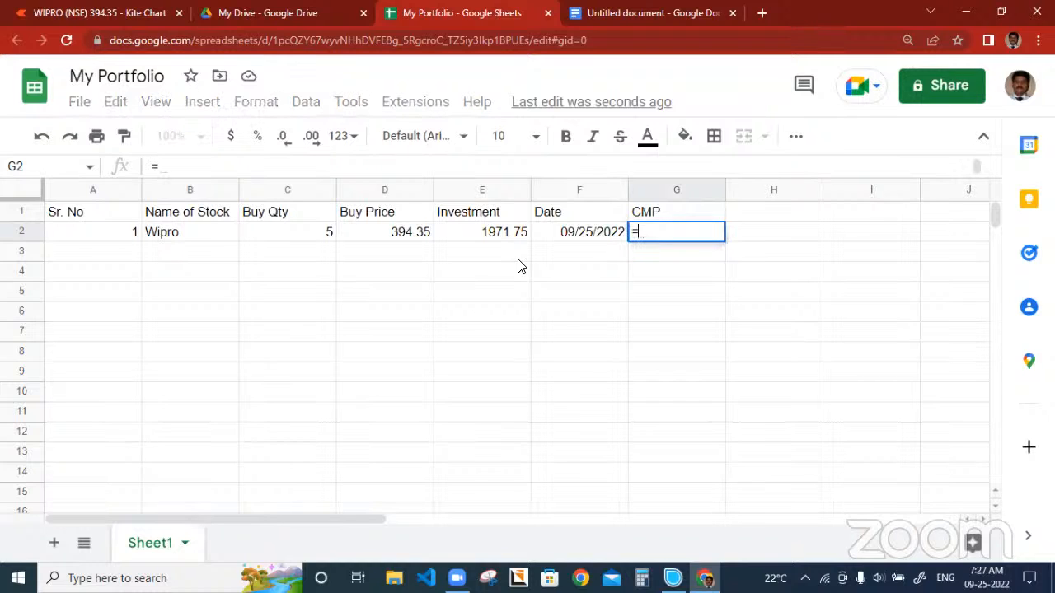
text(google)
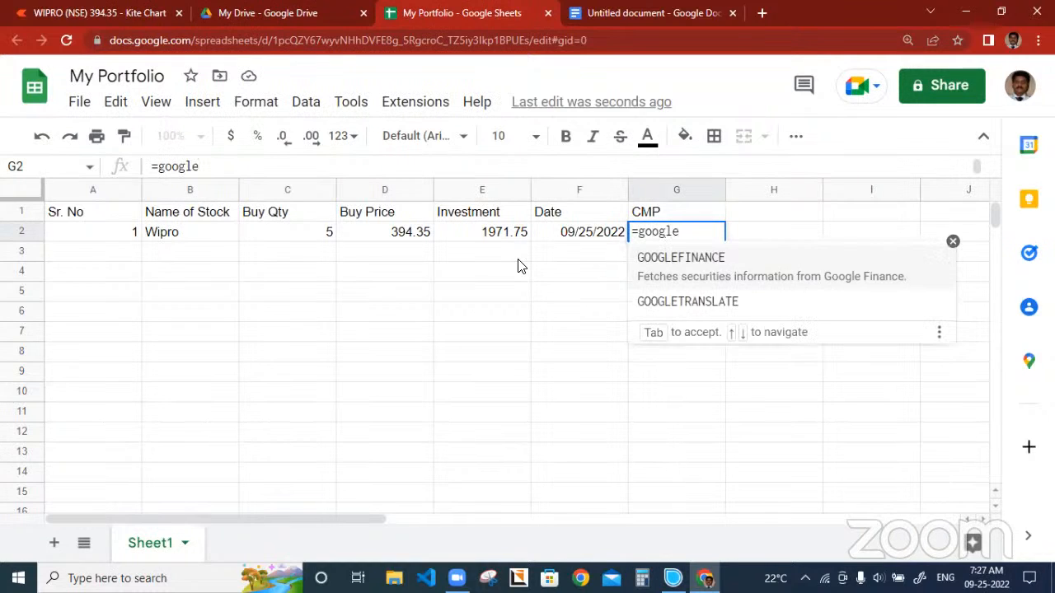
click(729, 259)
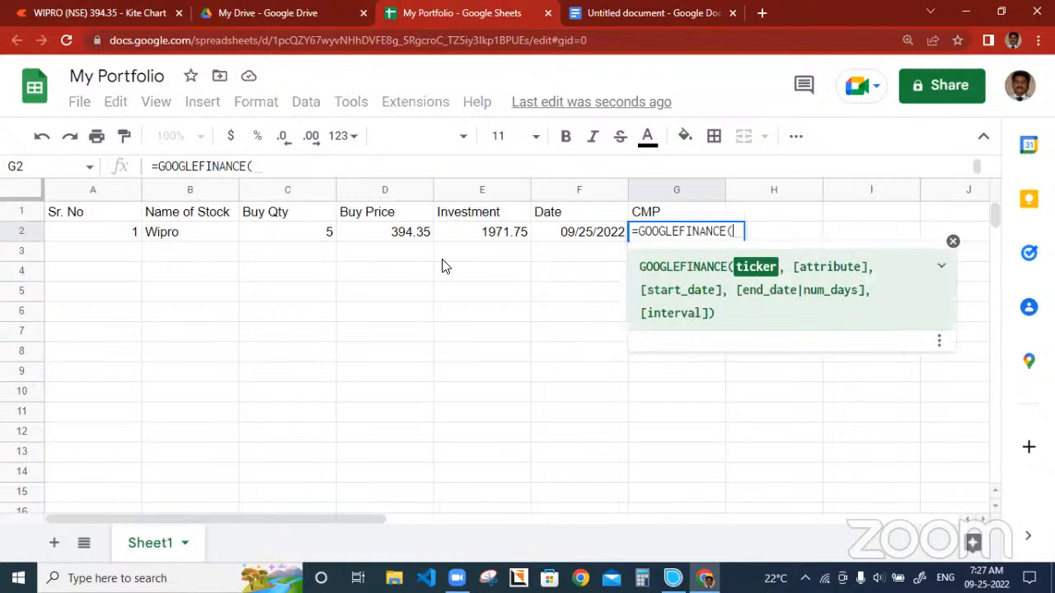
click(195, 239)
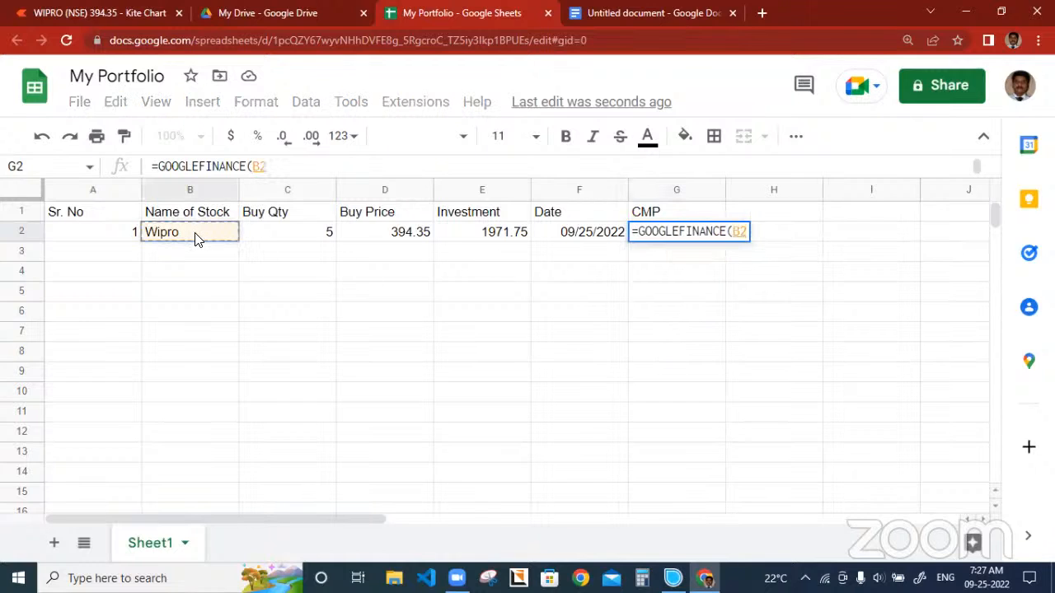
text())
key(Return)
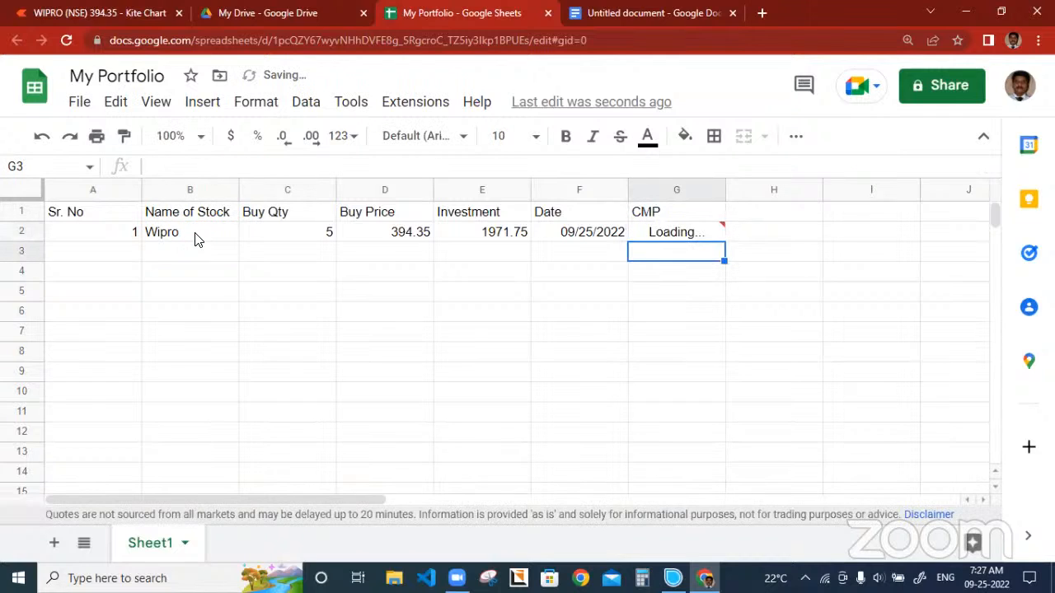
key(Up)
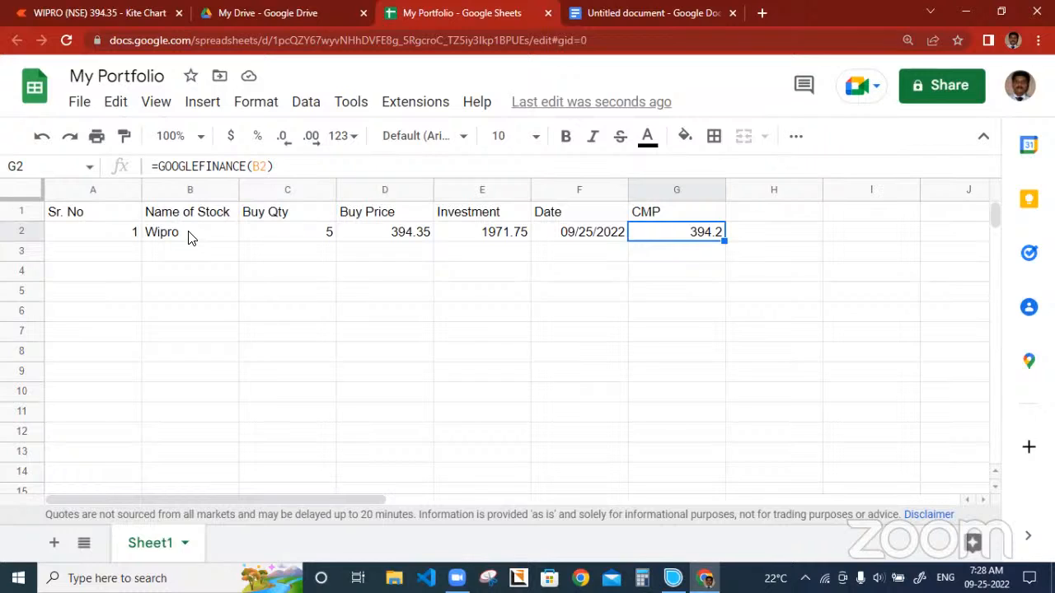
click(189, 238)
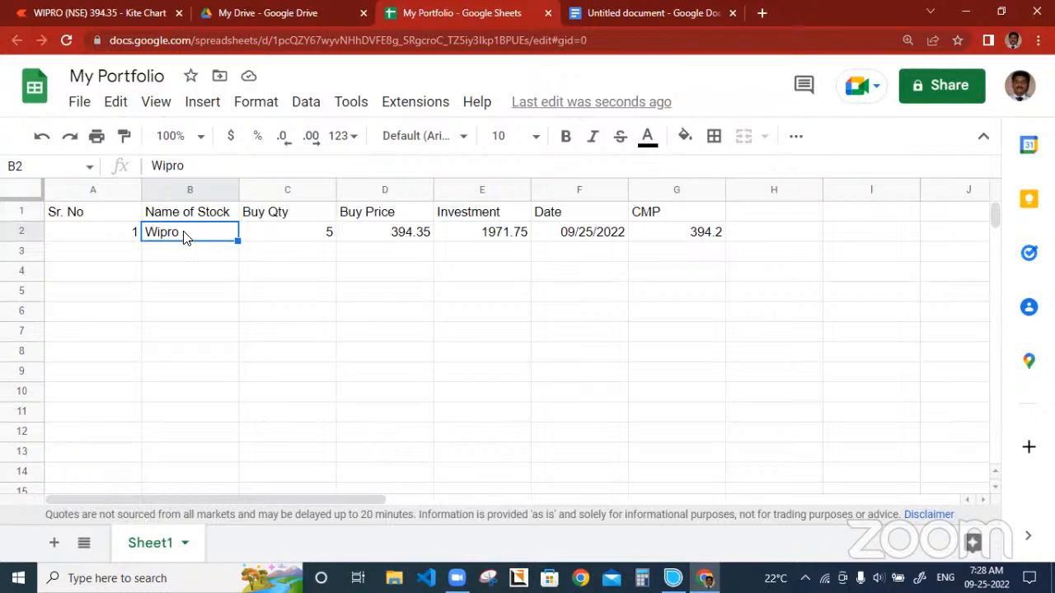
click(684, 235)
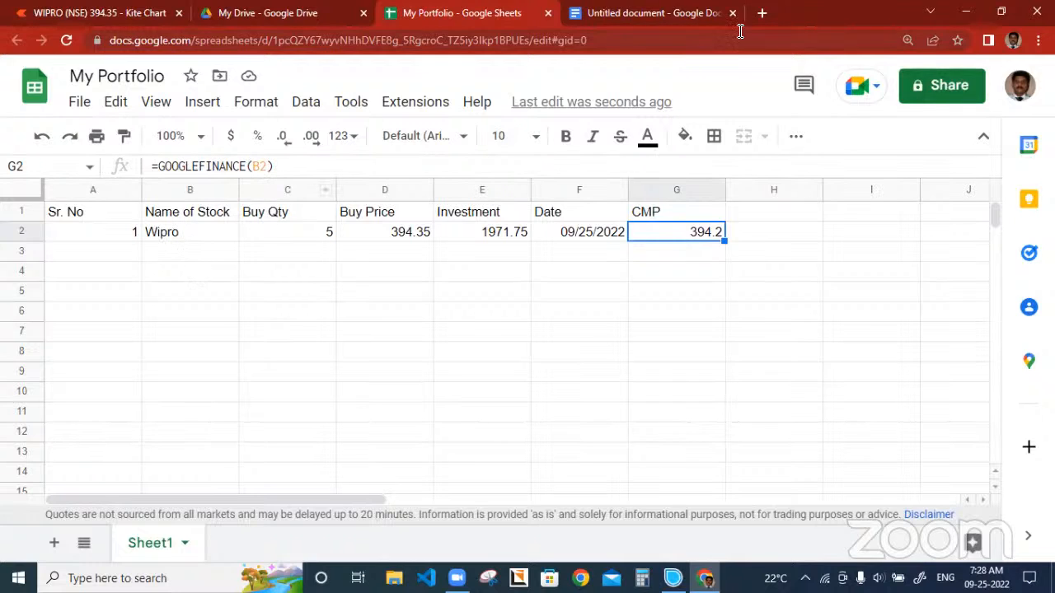
Search Google in a new browser tab for "bajaj auto share price" and look over the Bajaj Auto Ltd quote
click(761, 13)
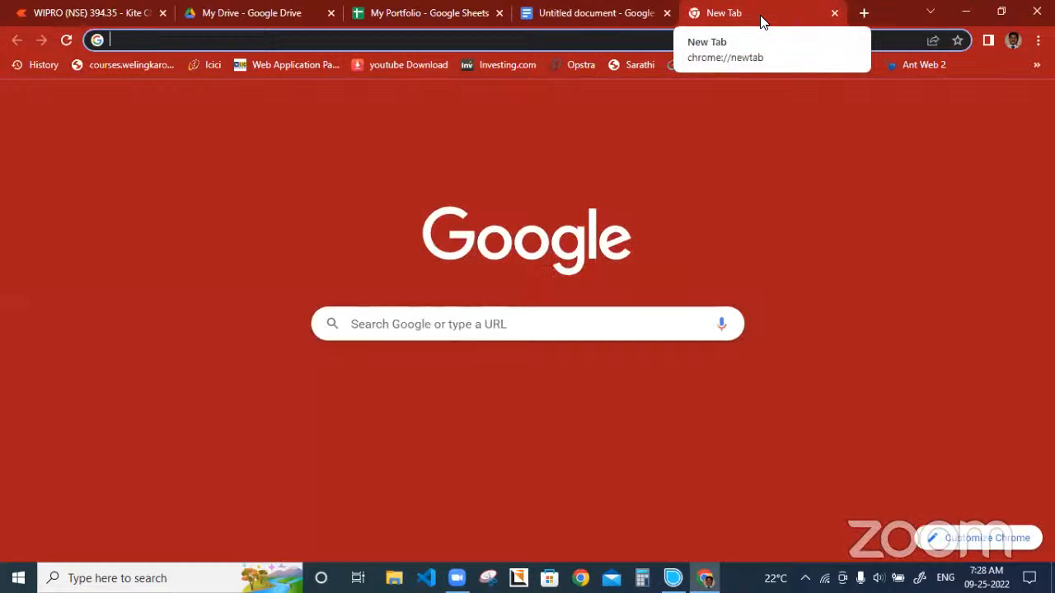
click(446, 324)
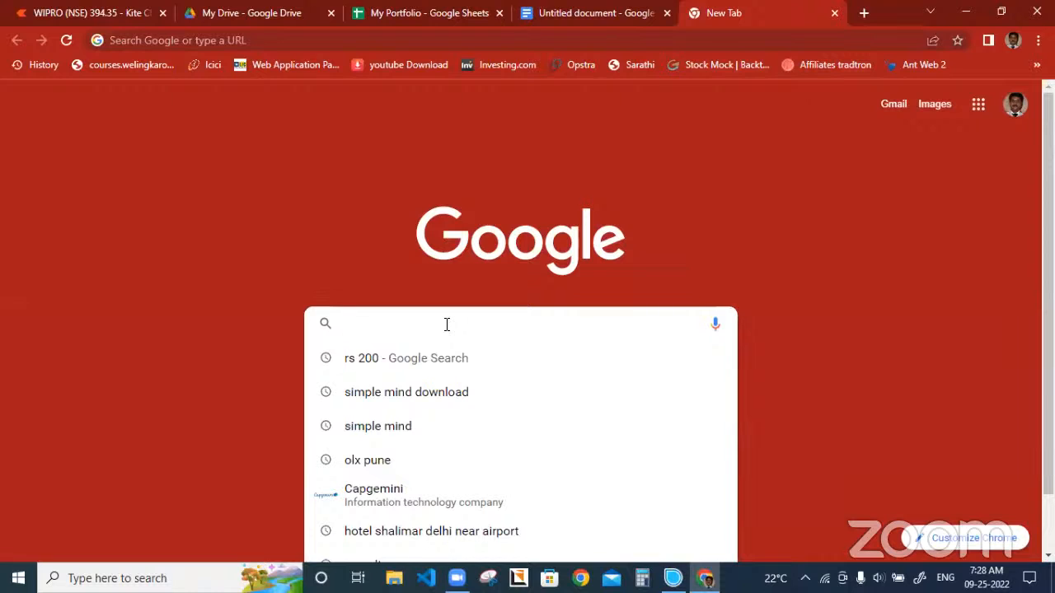
text(babaj a)
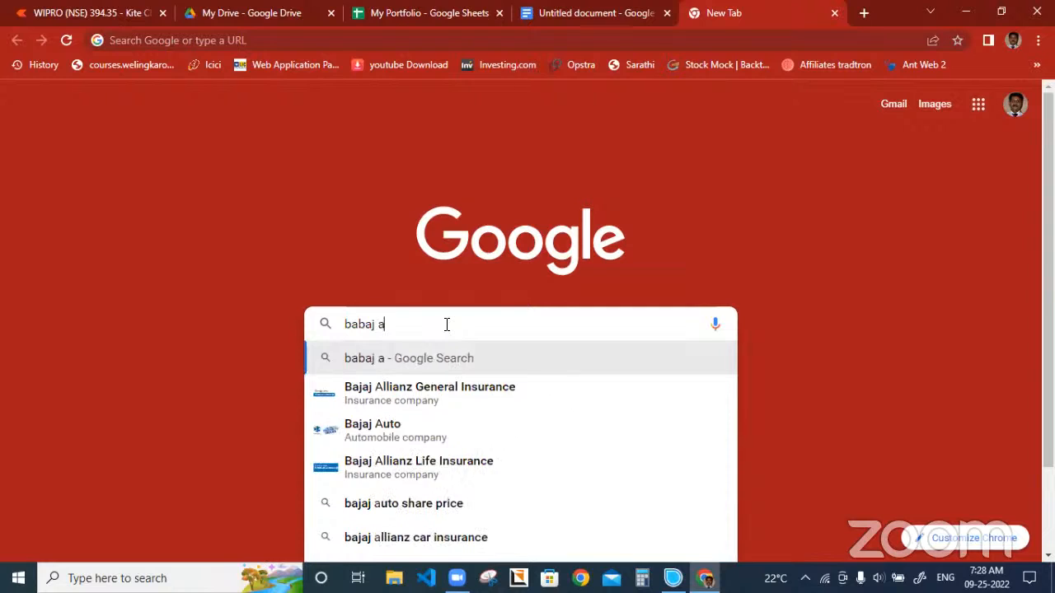
text(uto)
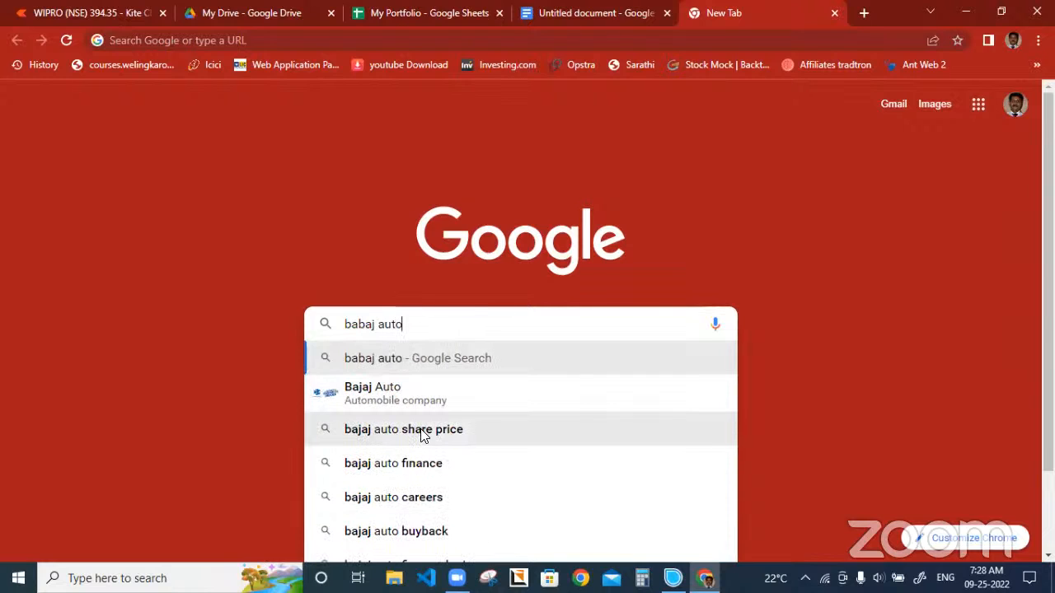
click(421, 431)
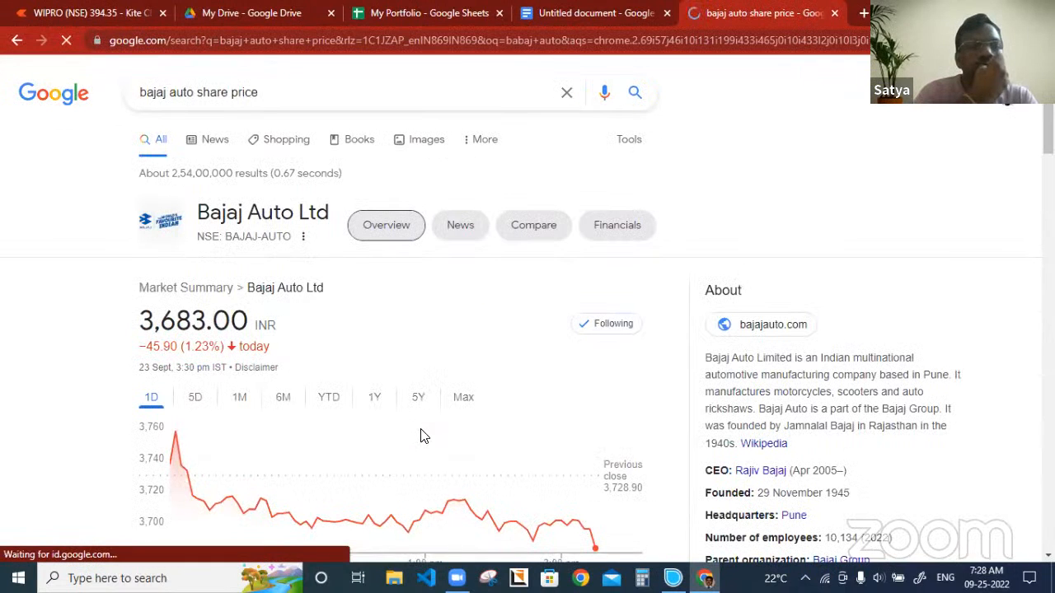
scroll(421, 436, down, 2)
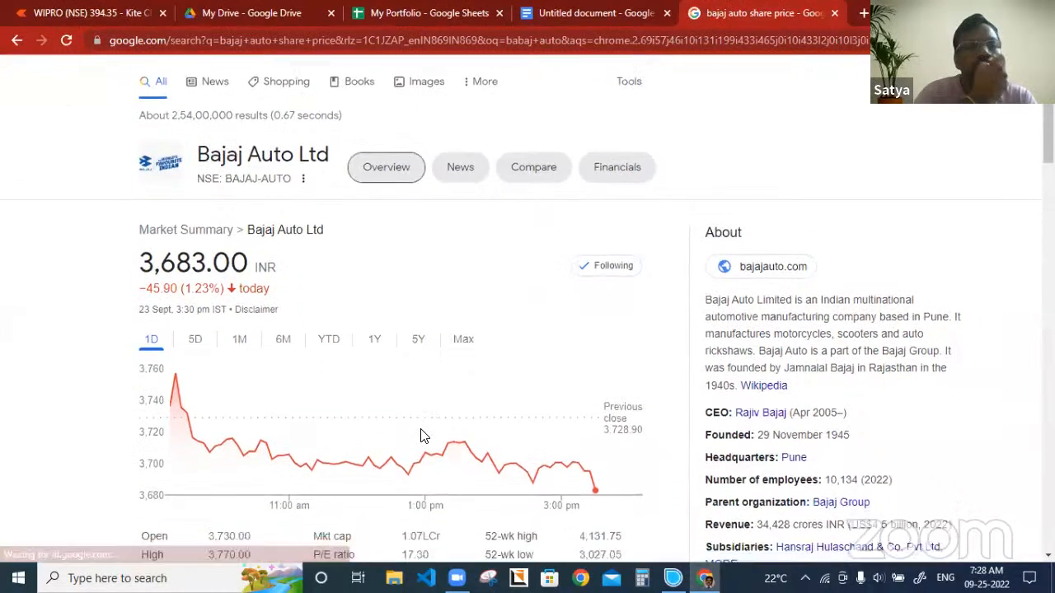
scroll(420, 436, down, 2)
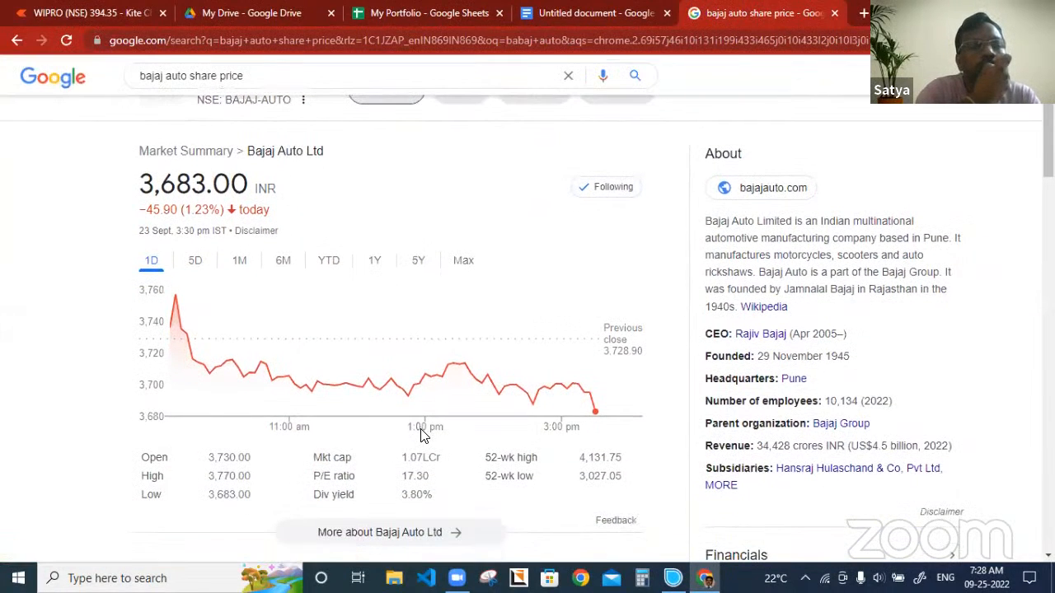
scroll(421, 436, down, 2)
scroll(421, 436, up, 4)
scroll(420, 436, down, 2)
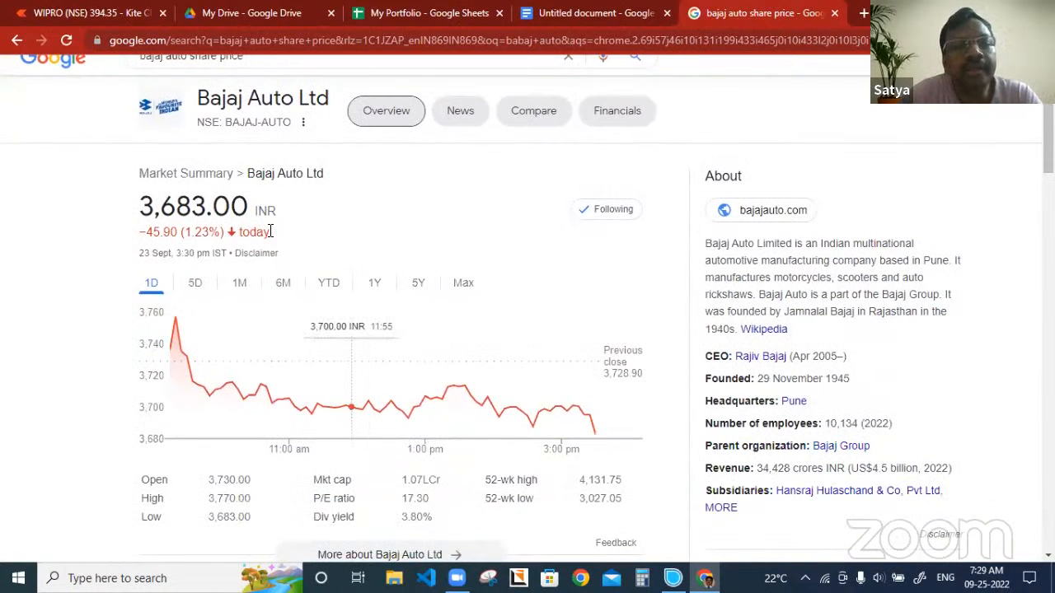
Copy the NSE ticker BAJAJ-AUTO from the Google result into cell B3 of the My Portfolio sheet
drag(249, 173, 258, 173)
click(439, 192)
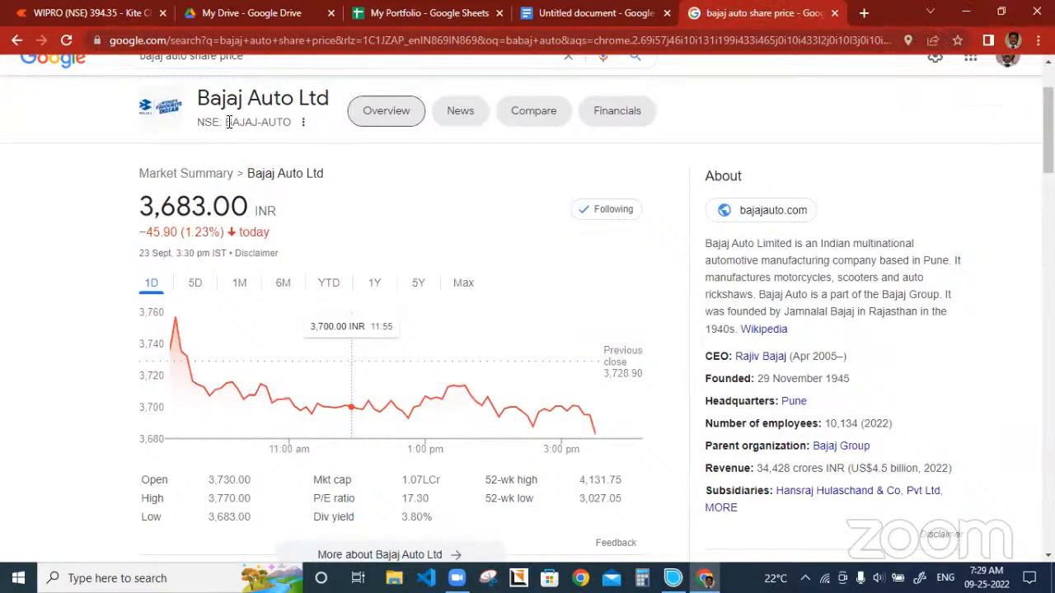
drag(227, 122, 291, 125)
key(ctrl+c)
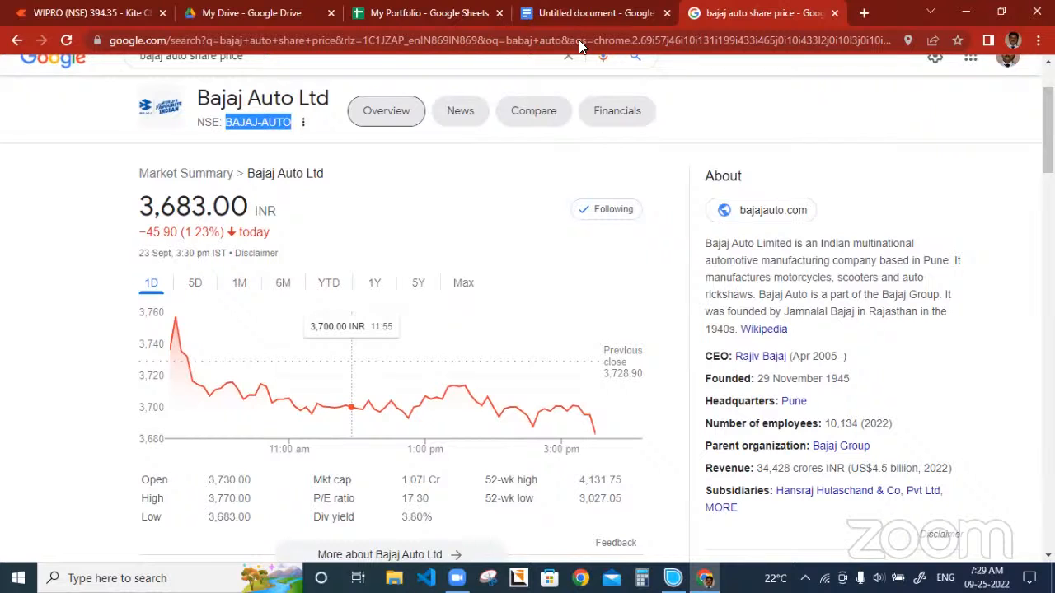
click(430, 13)
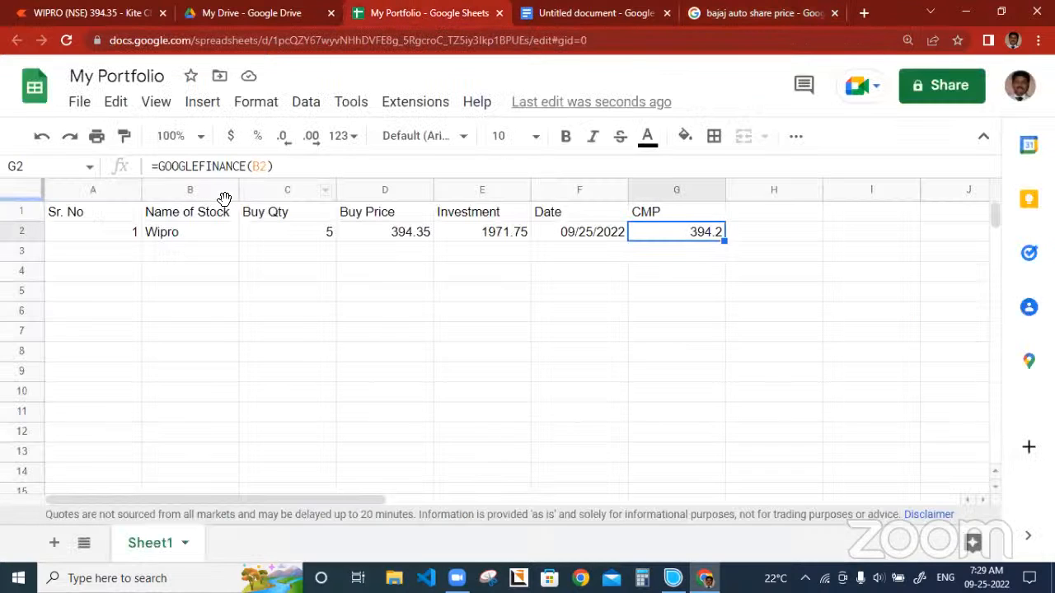
click(175, 257)
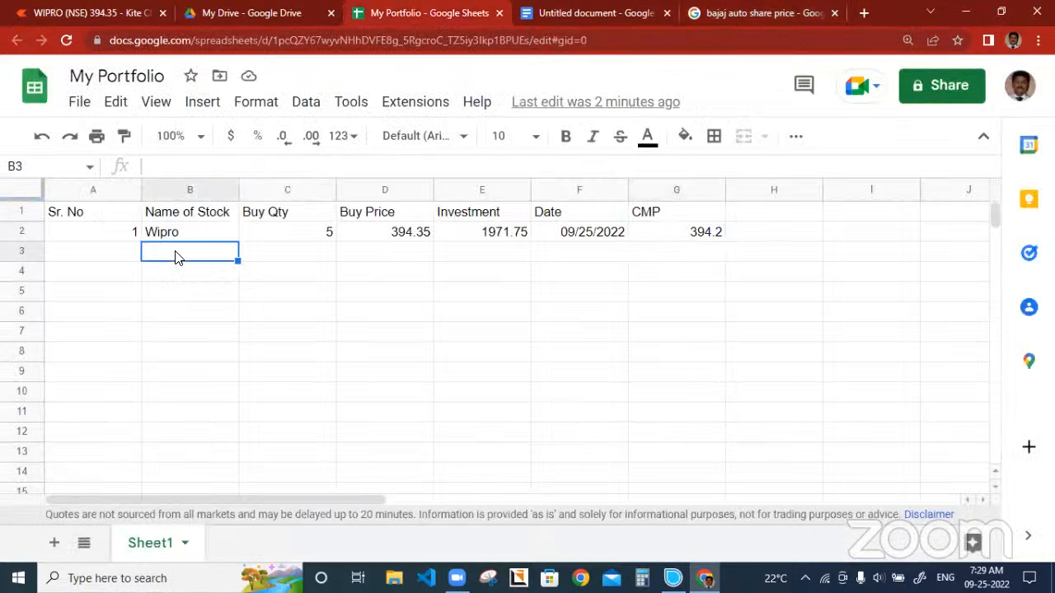
key(ctrl+v)
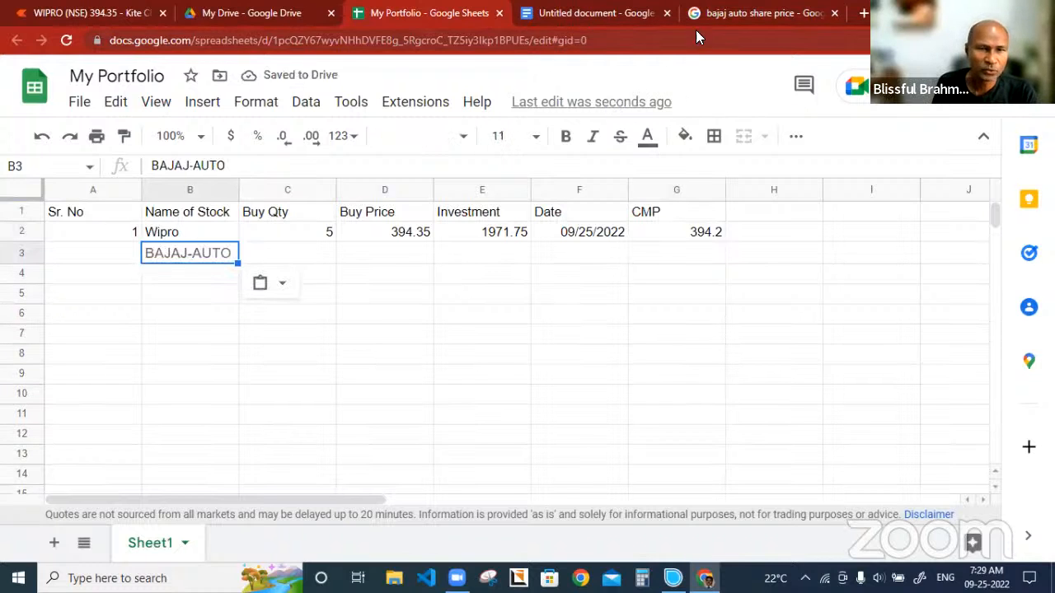
click(732, 15)
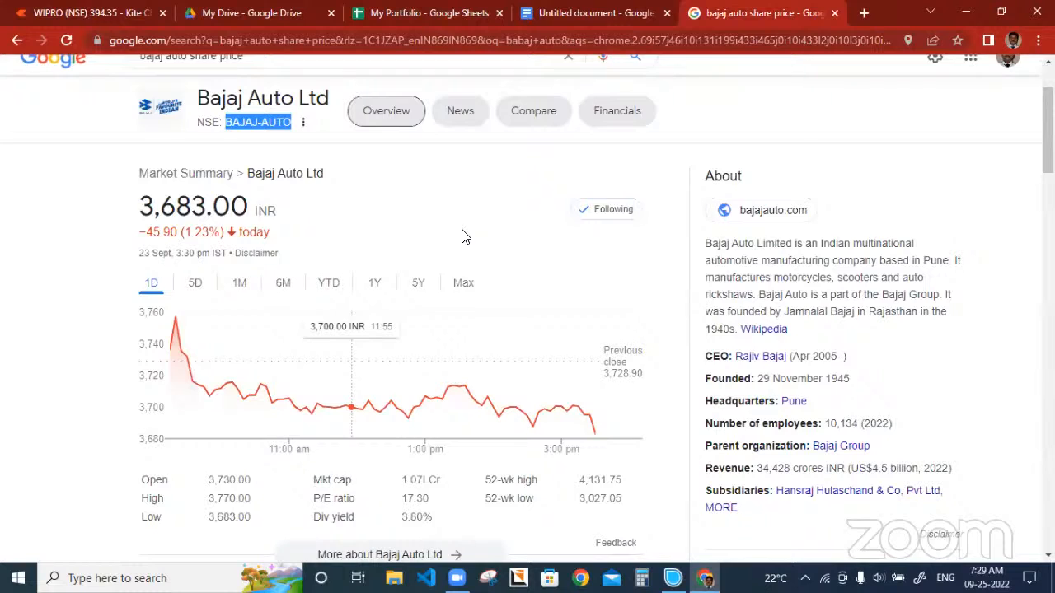
scroll(461, 237, up, 2)
scroll(463, 237, down, 1)
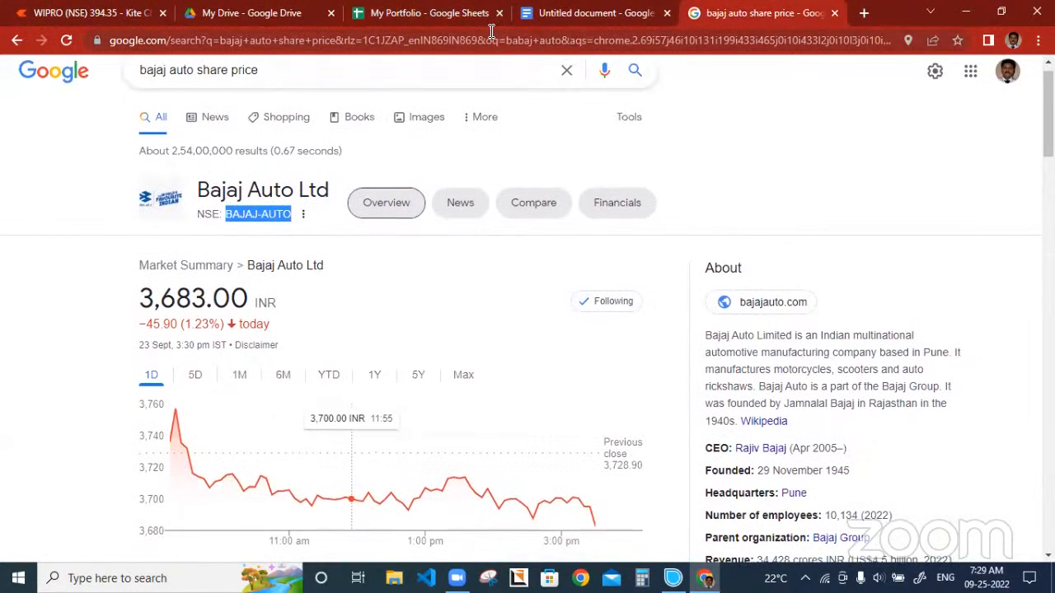
click(447, 14)
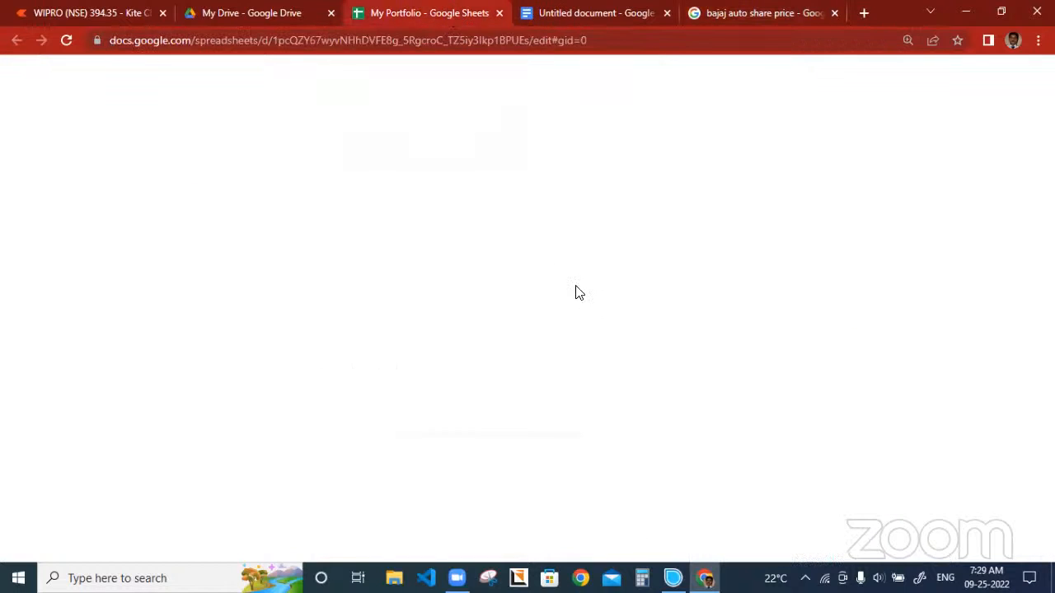
key(ctrl+v)
Extend the GOOGLEFINANCE formula from cell G2 to G3 to fetch Bajaj Auto's current market price
click(694, 258)
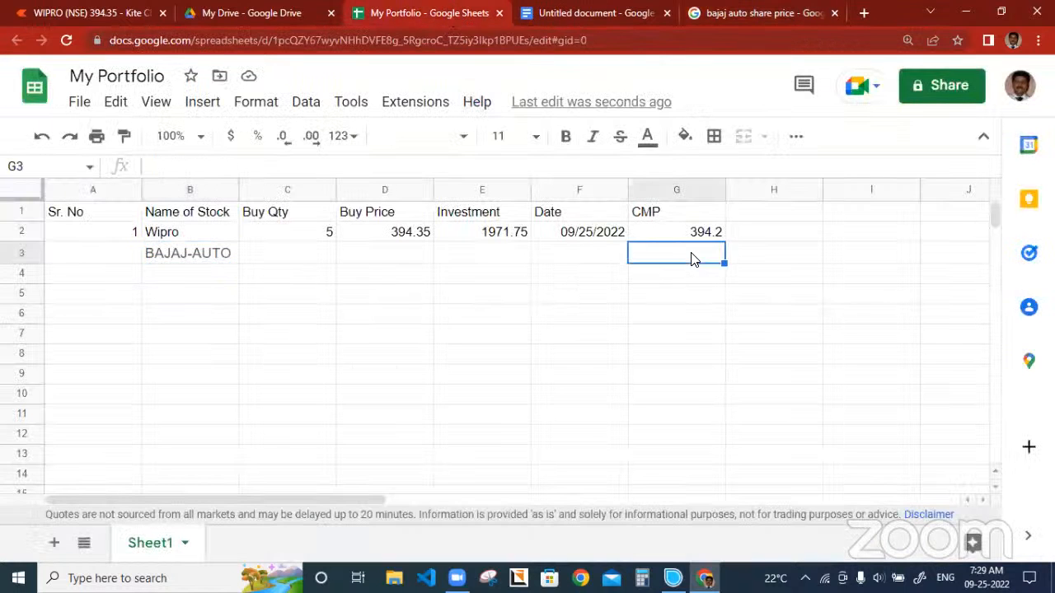
click(719, 237)
drag(724, 241, 725, 261)
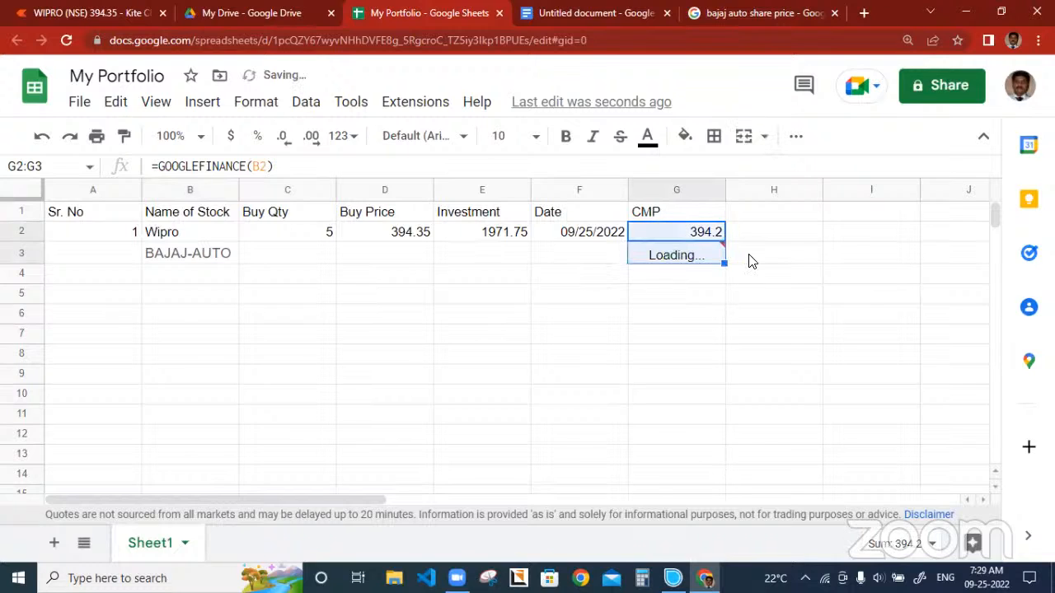
click(709, 278)
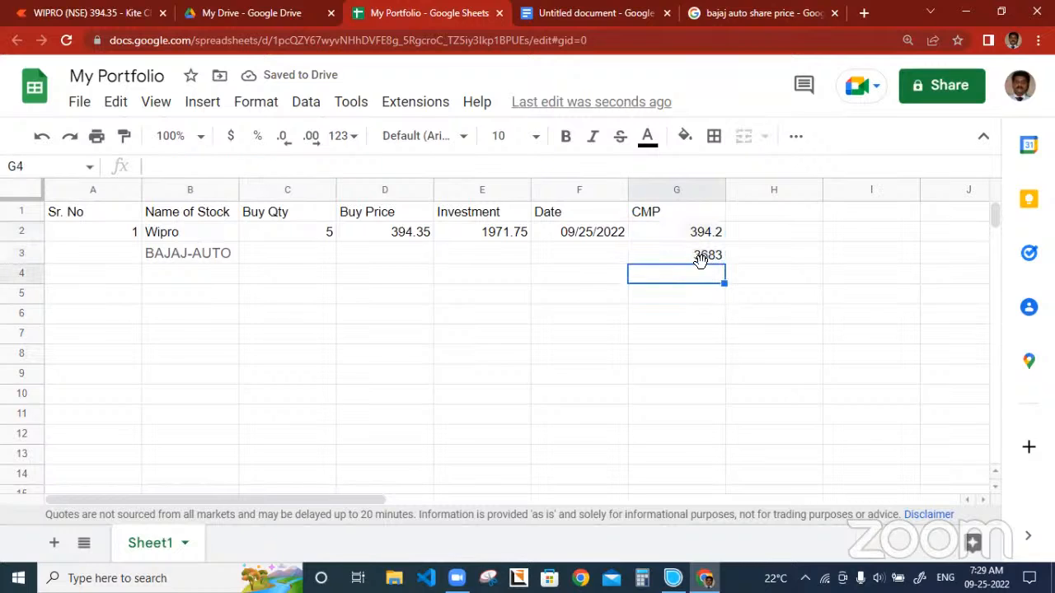
Enter serial number 2 for the Bajaj Auto row in cell A3
click(268, 253)
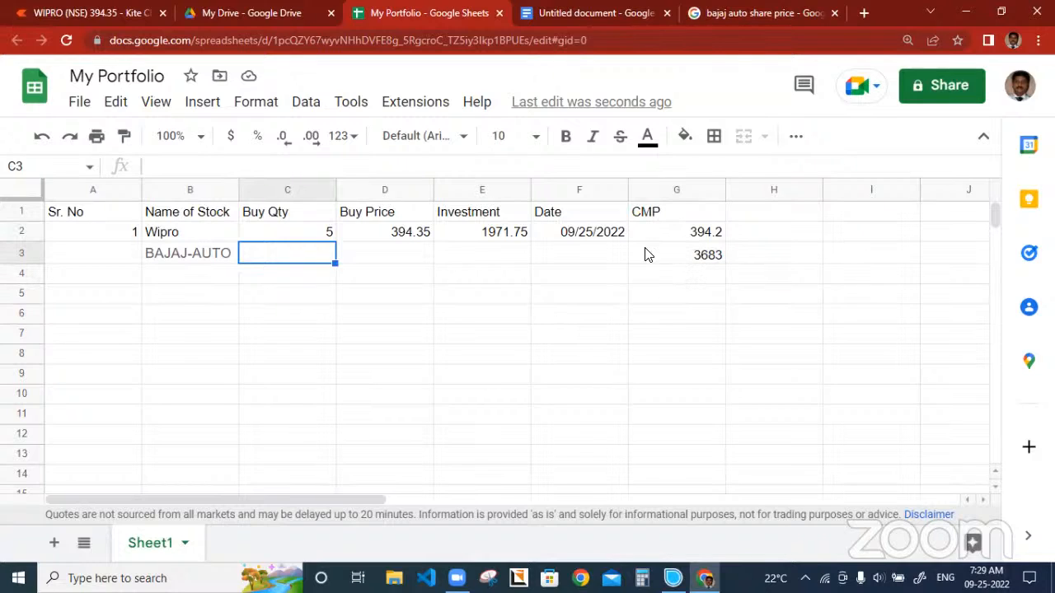
click(124, 258)
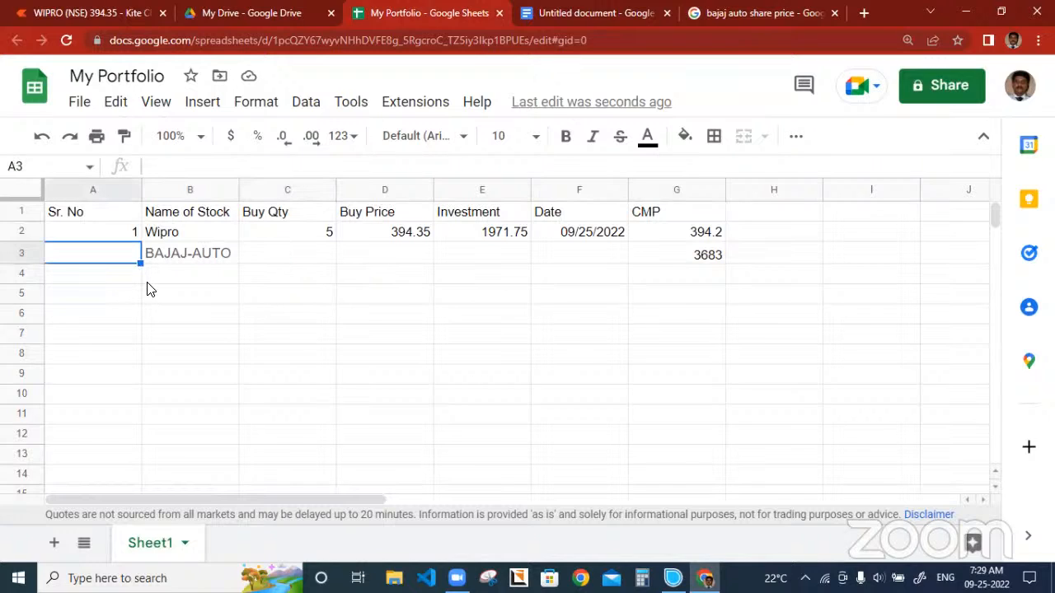
text(2)
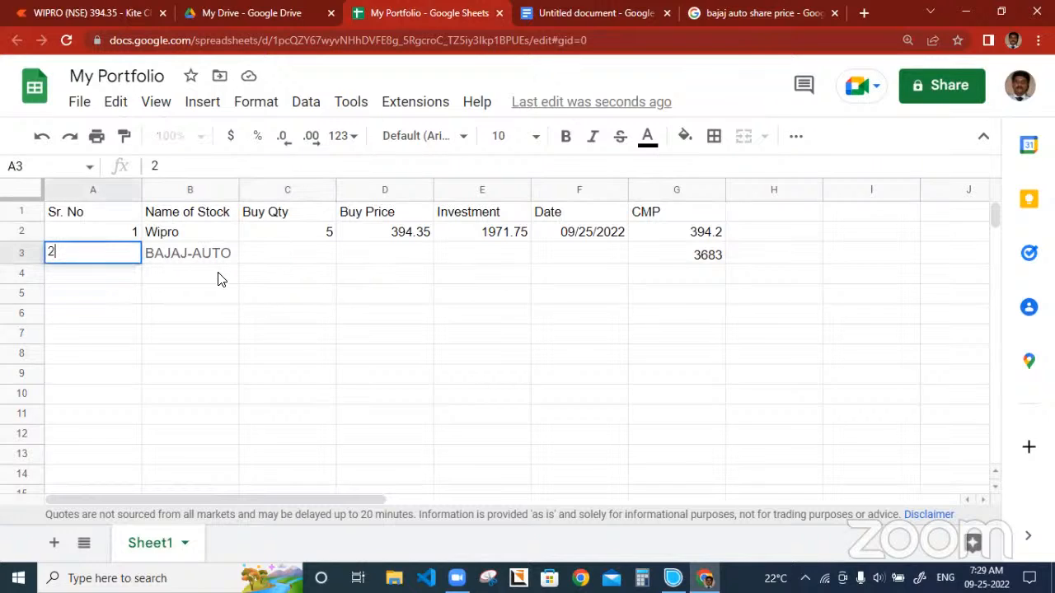
key(Return)
key(Up)
key(Right)
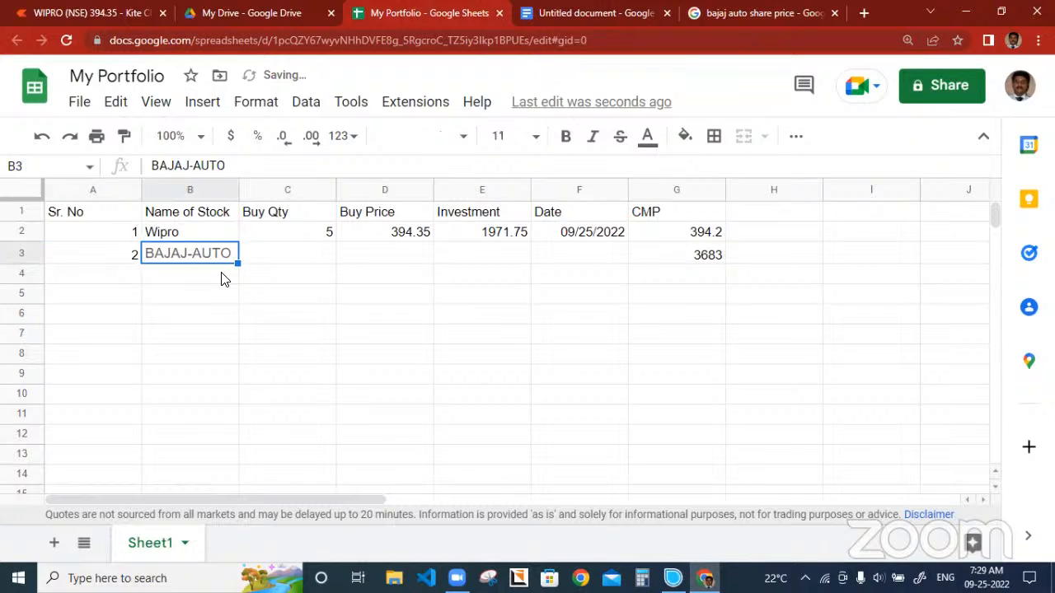
Re-enter the stock name BAJAJ-AUTO in cell B3
text(BAJA)
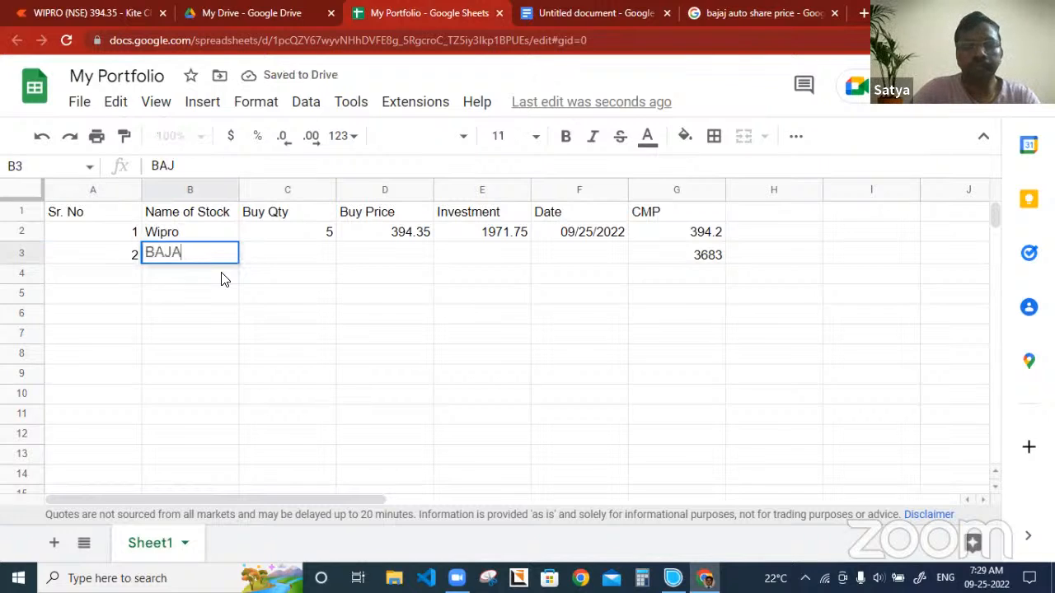
text(J-AUTO)
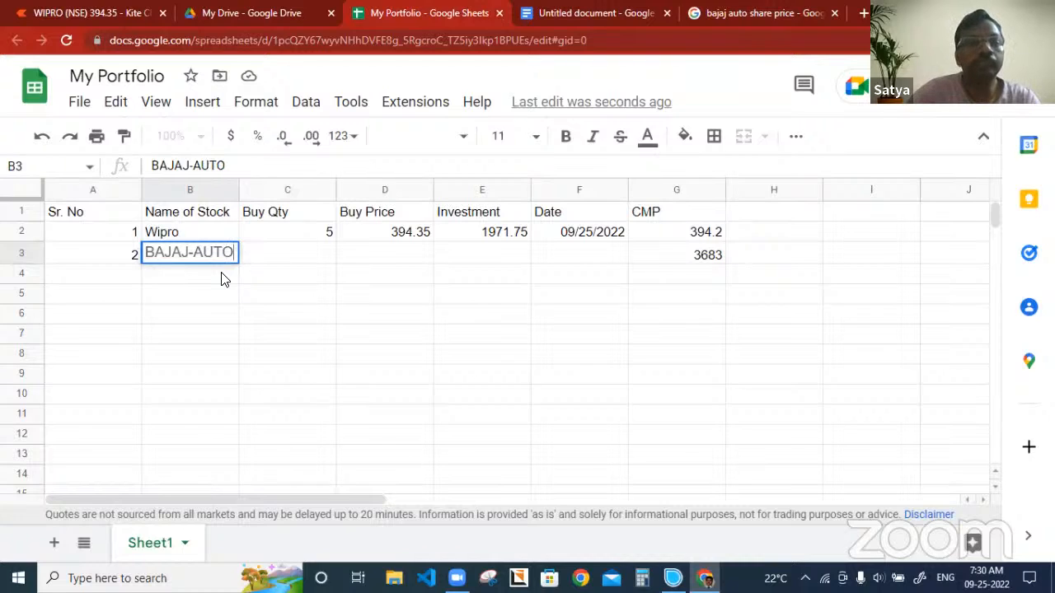
key(Return)
key(Up)
key(Right)
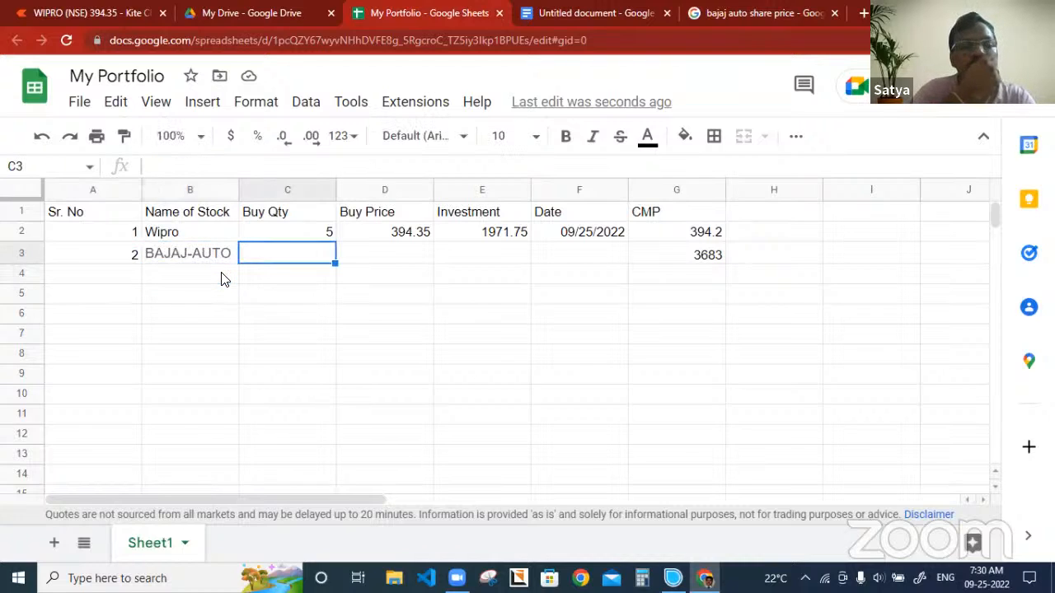
Enter a buy quantity of 10 in C3 and a buy price of 2500 in D3 for Bajaj Auto
text(10)
key(Tab)
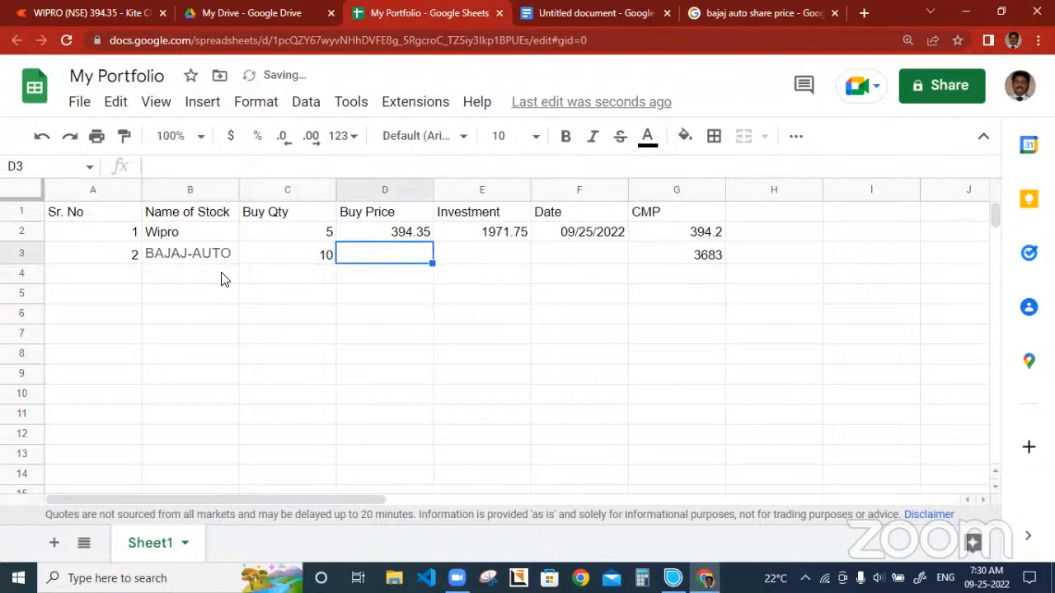
text(2500)
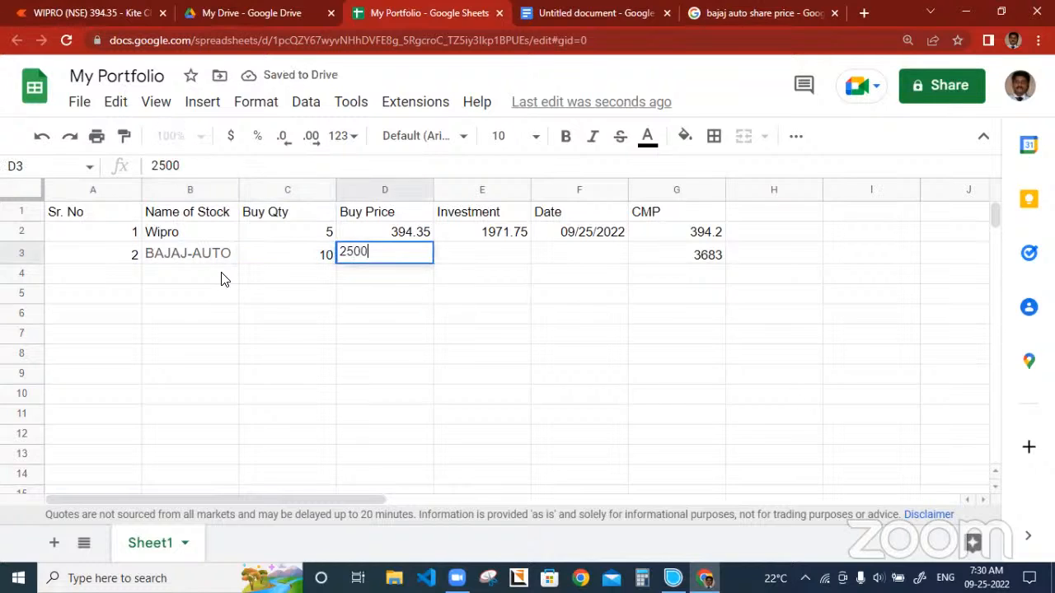
key(Tab)
Extend the investment formula from E2 to E3 and copy the date 09/25/2022 from F2 into F3
key(Up)
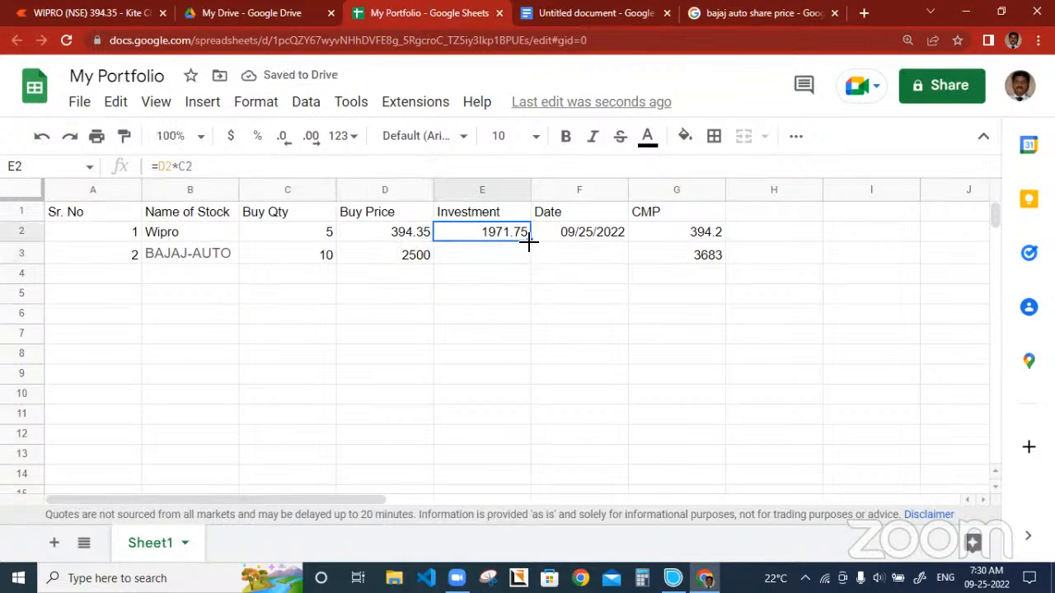
drag(530, 245, 529, 256)
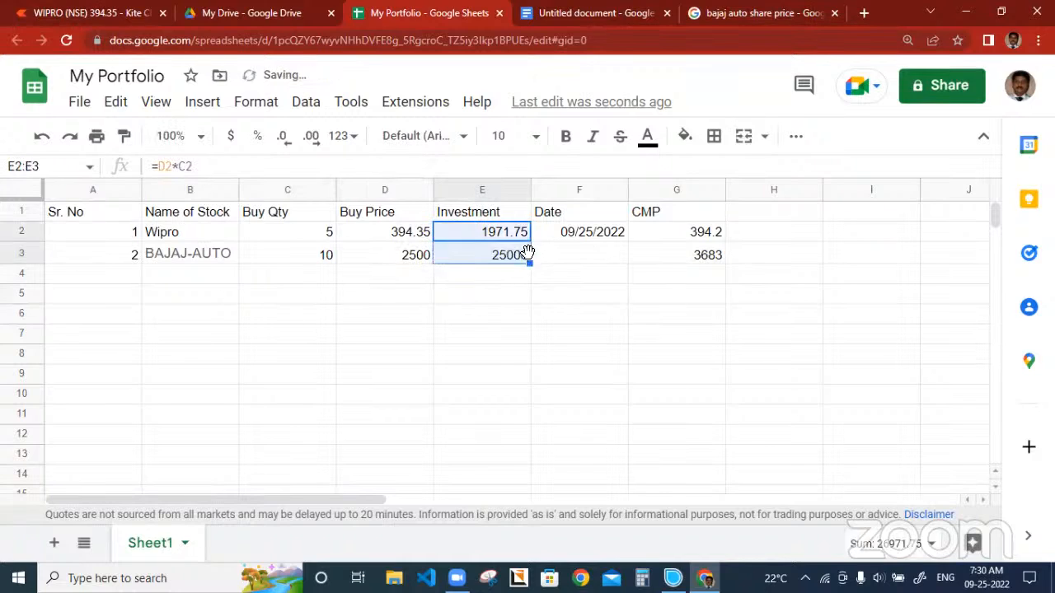
click(595, 262)
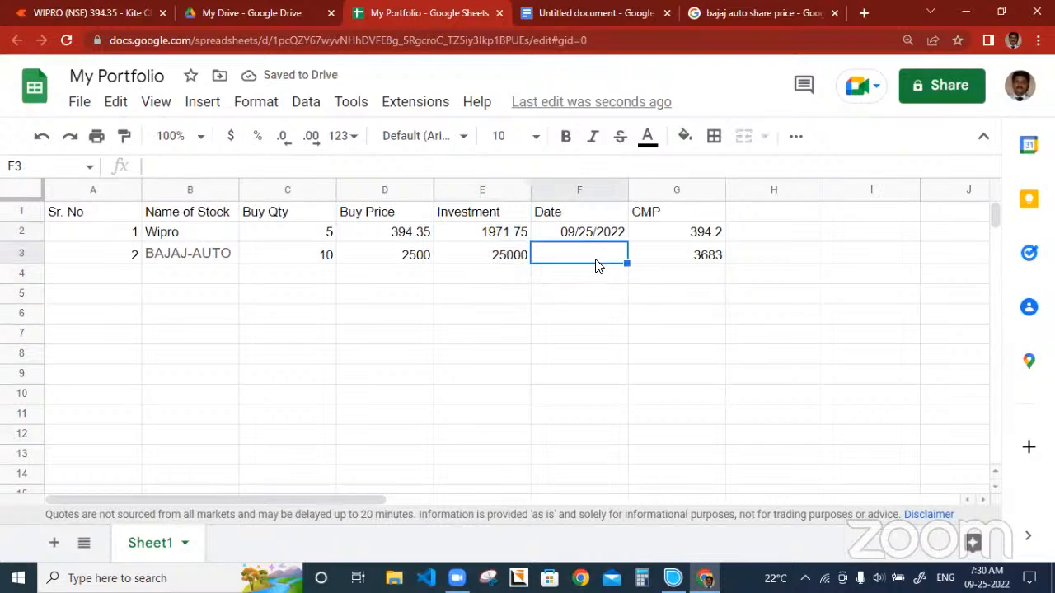
click(584, 239)
key(ctrl+c)
key(Down)
key(ctrl+v)
Add the column header SL in cell H1, beside the CMP column
key(Right)
key(Right)
key(Up)
key(Up)
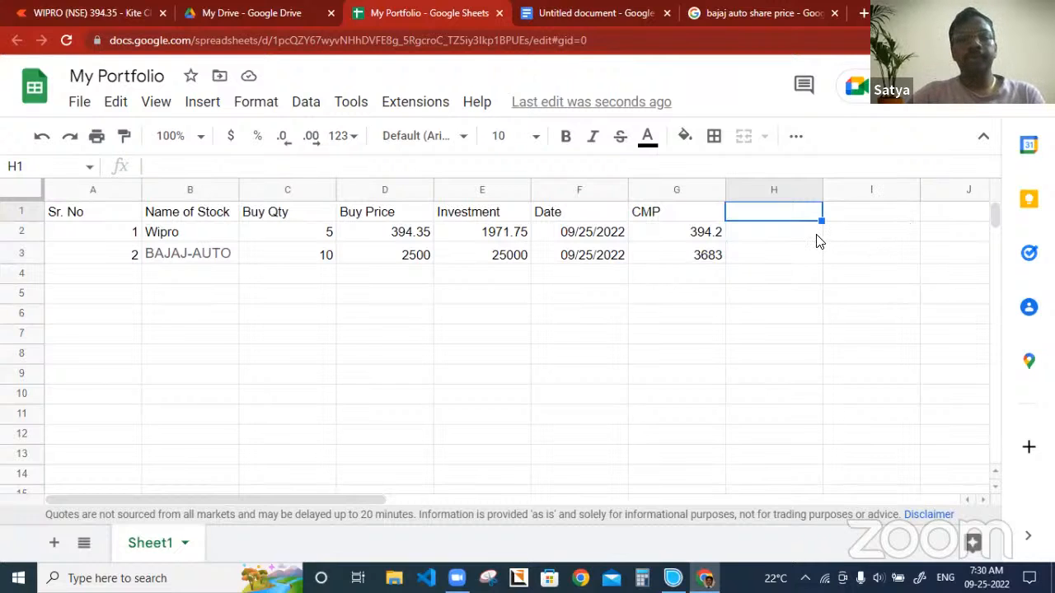
text(sl)
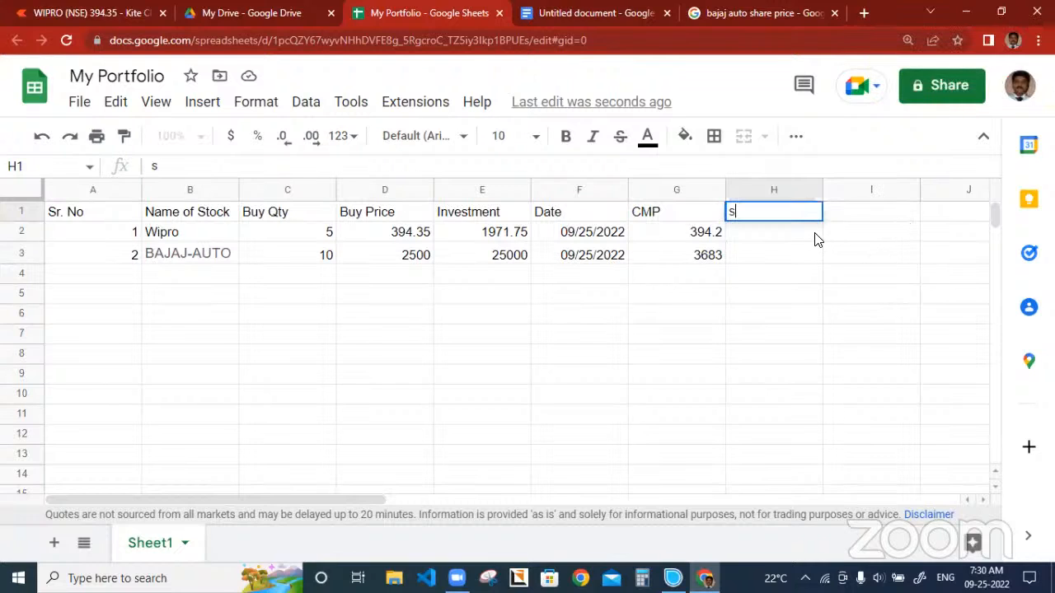
key(BackSpace)
key(BackSpace)
text(SL)
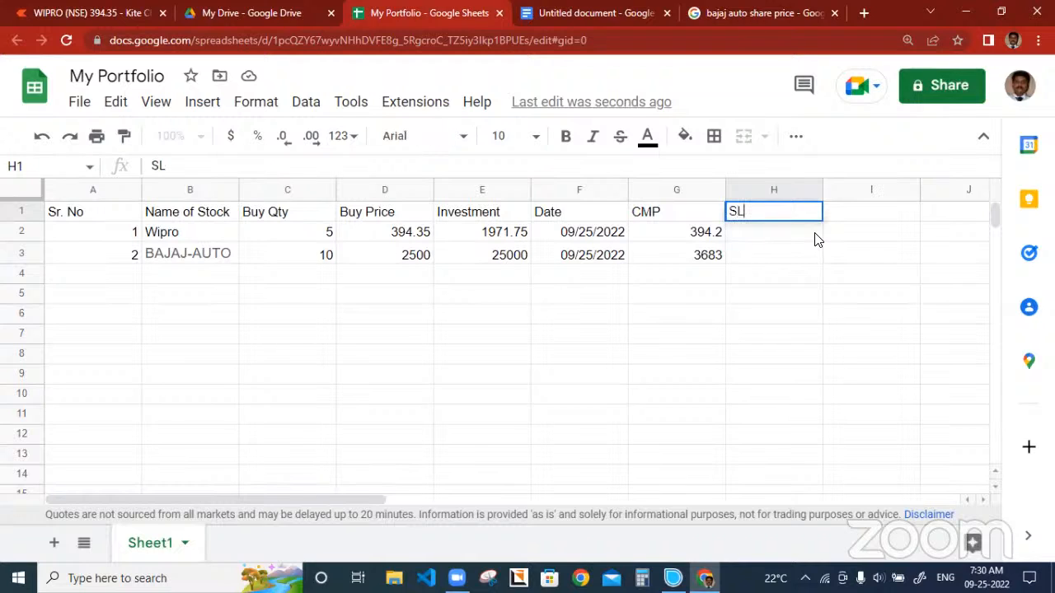
key(Return)
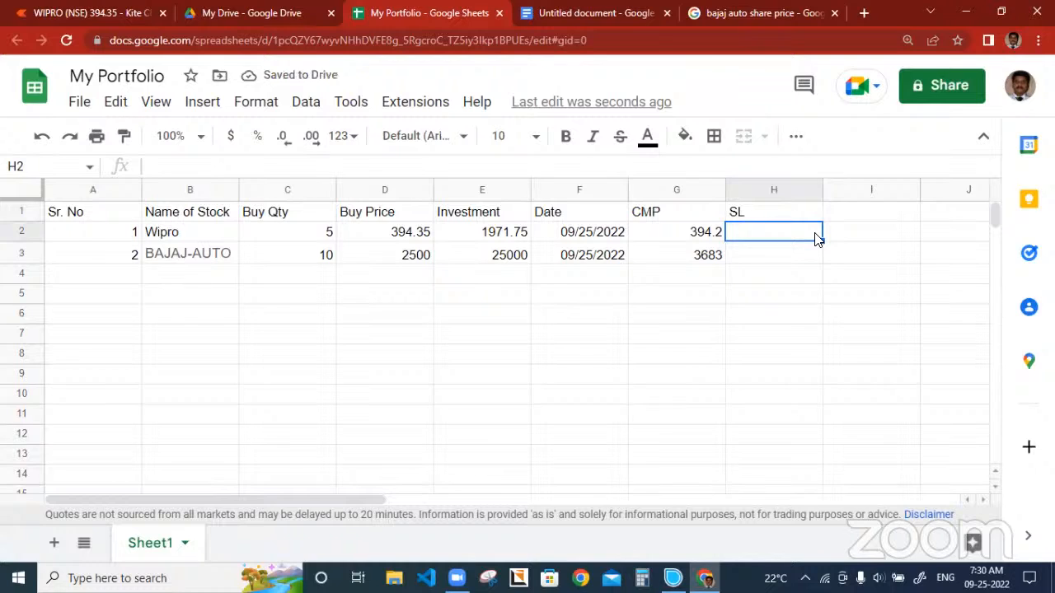
Enter an SL value of 5 for Wipro in H2 and 5 for Bajaj Auto in H3
text(5)
key(Return)
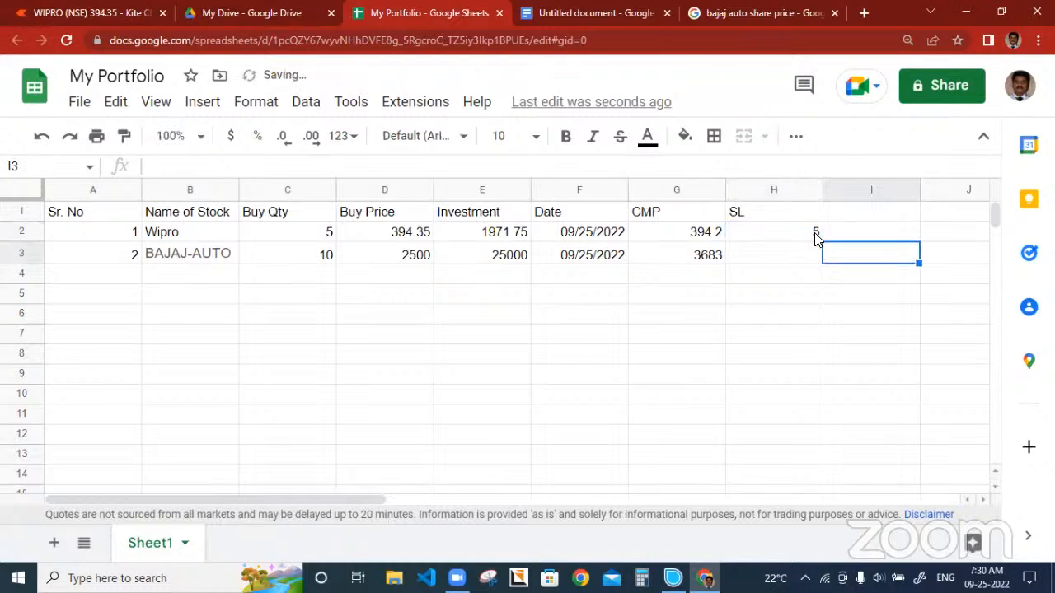
text(5)
key(Return)
key(Up)
key(Up)
key(Up)
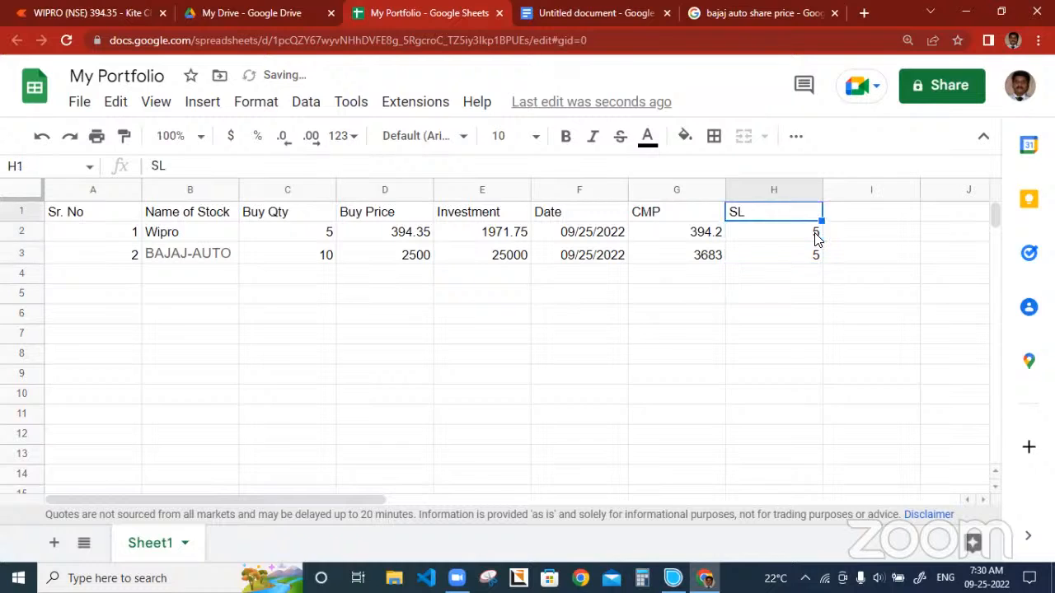
Add the column header VALUE in cell I1, beside the SL column
key(Right)
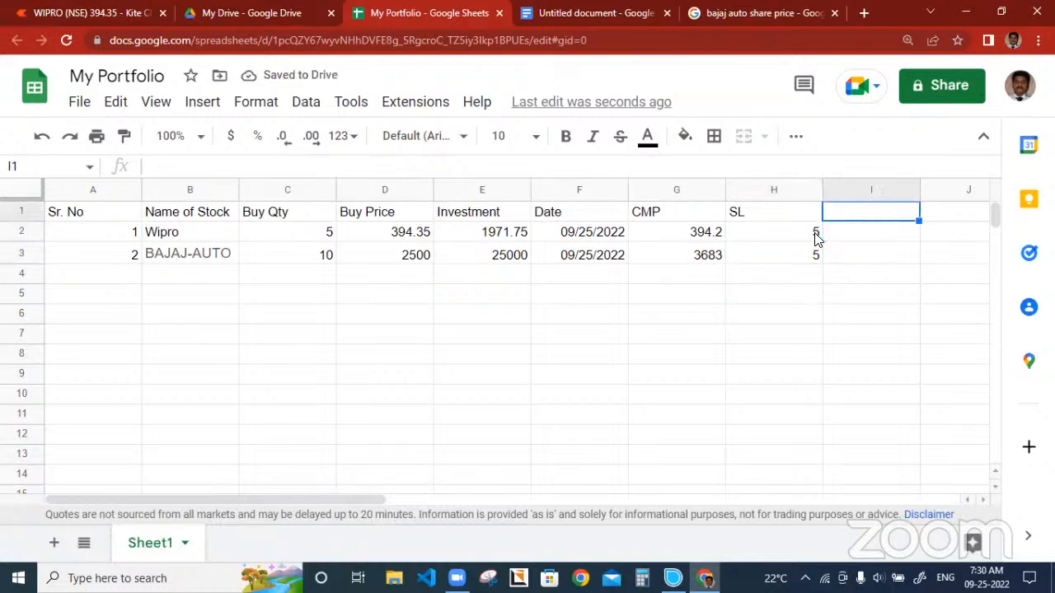
text(vALUE)
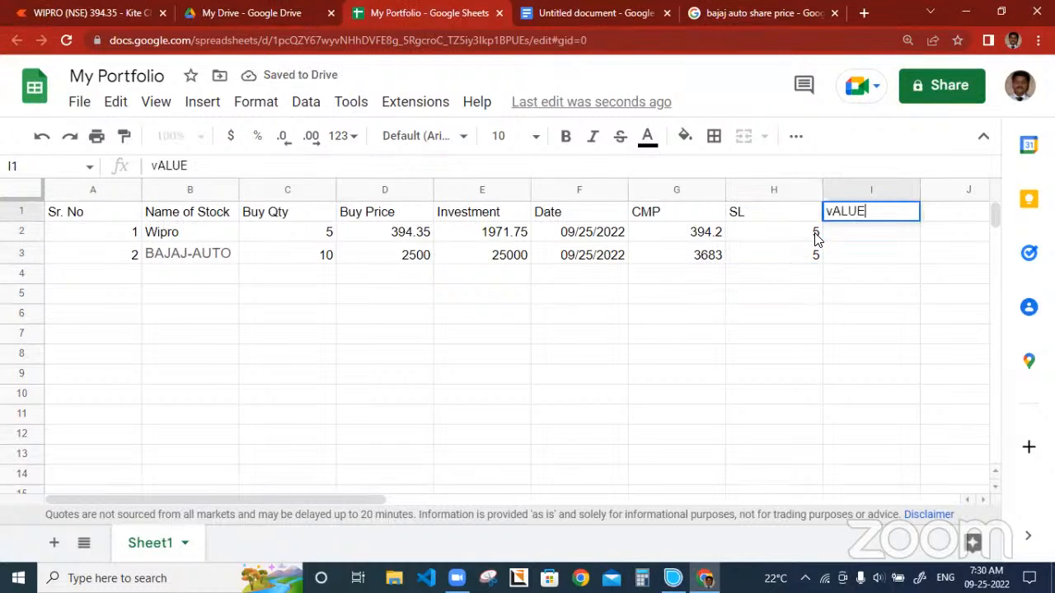
key(Return)
key(Up)
key(Left)
key(Left)
key(Right)
key(Right)
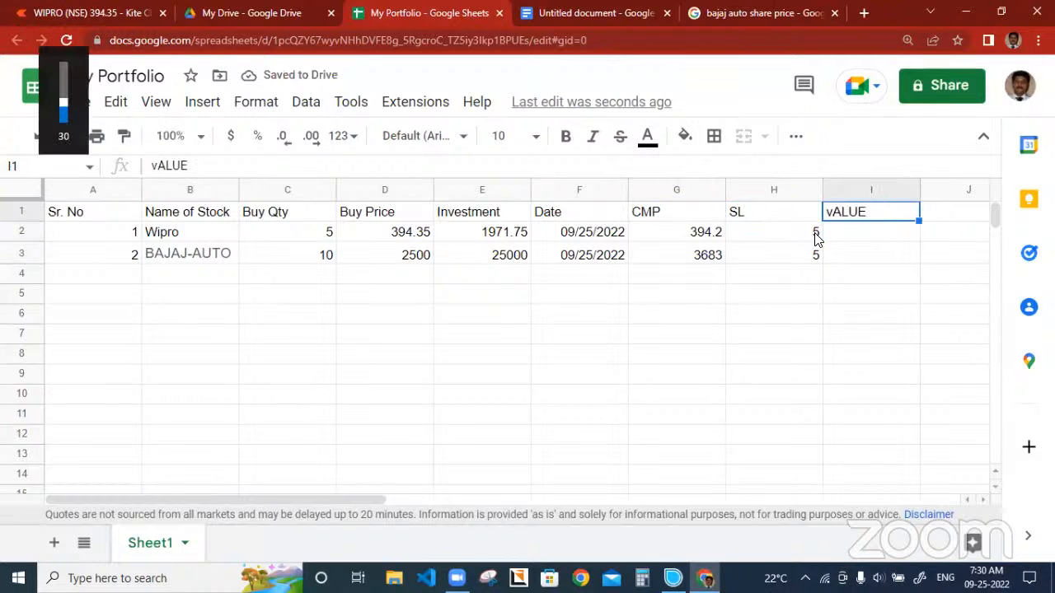
double_click(832, 211)
click(833, 211)
key(BackSpace)
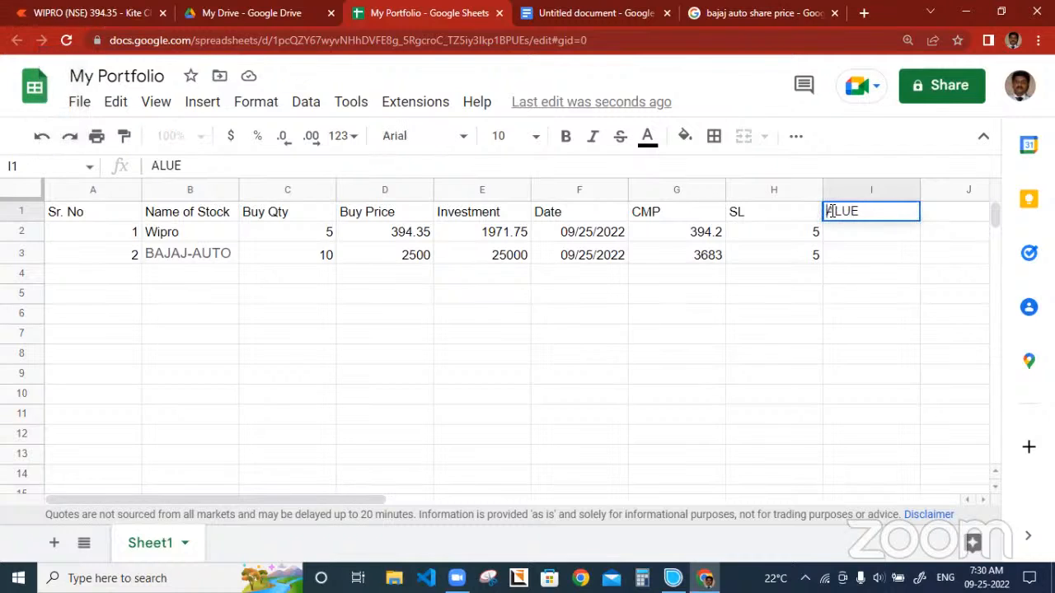
text(V)
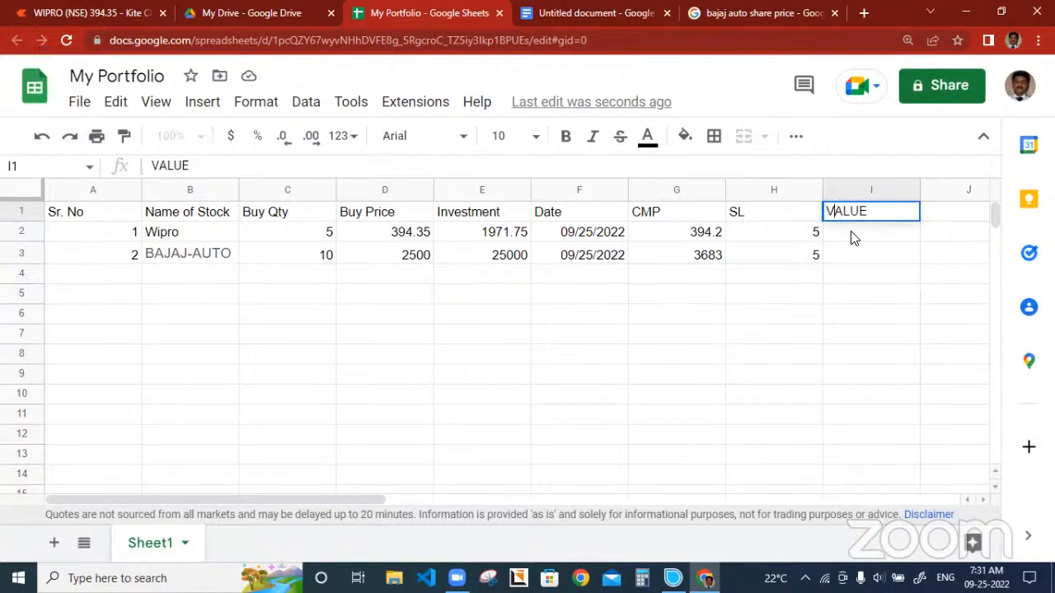
Enter the formula =D2*H2% in I2 to calculate the SL percentage of Wipro's buy price
click(853, 238)
text(=)
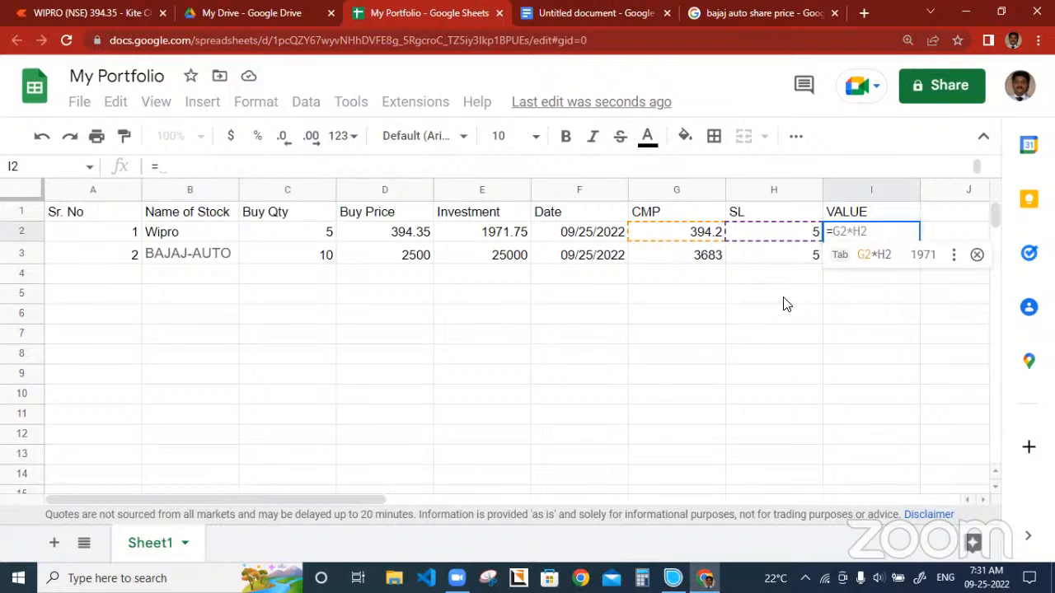
click(389, 235)
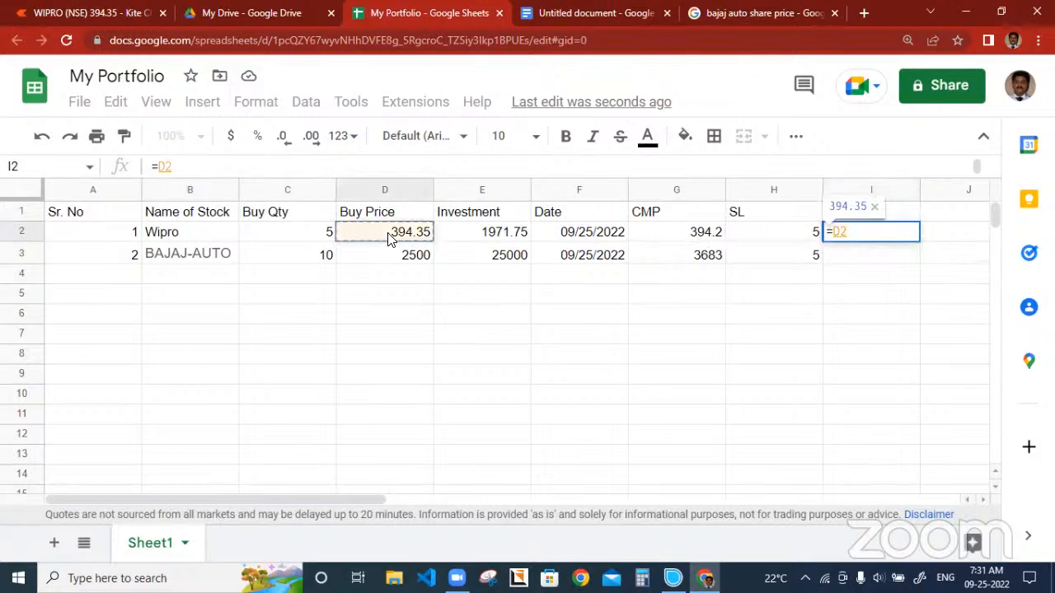
text(*)
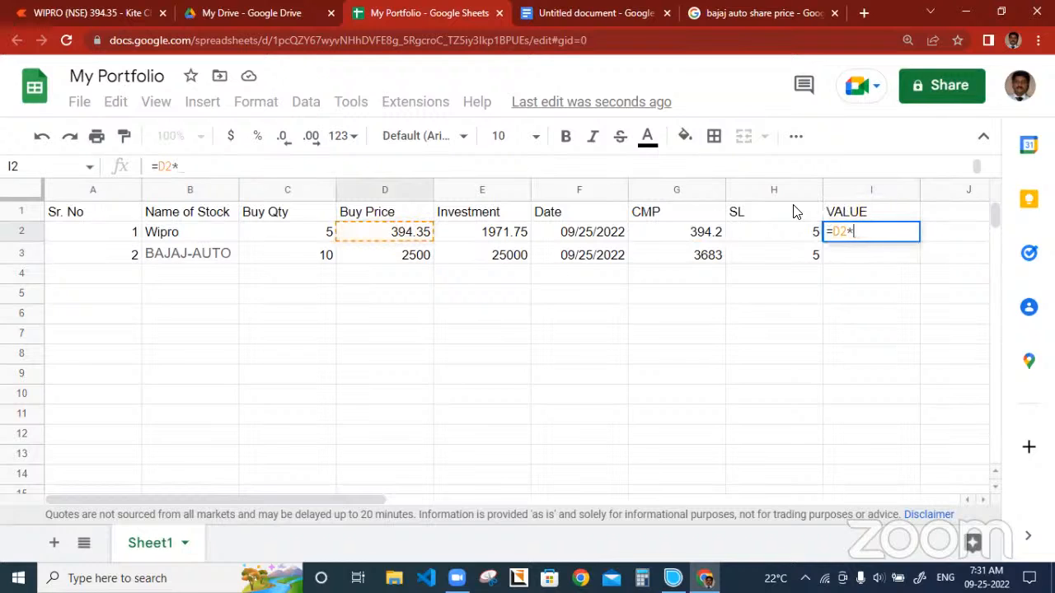
click(794, 239)
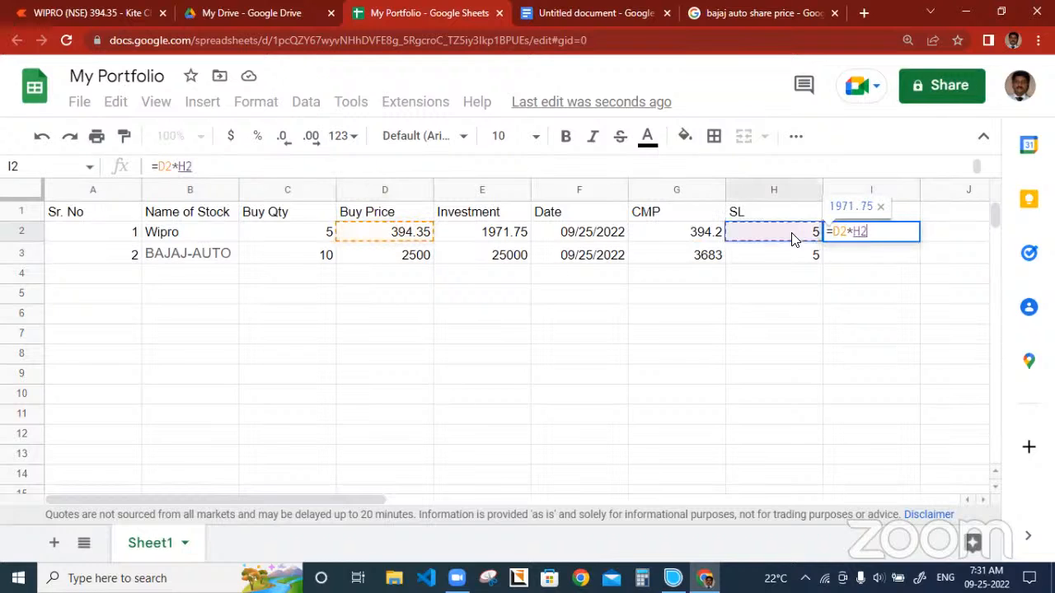
text(%)
key(Return)
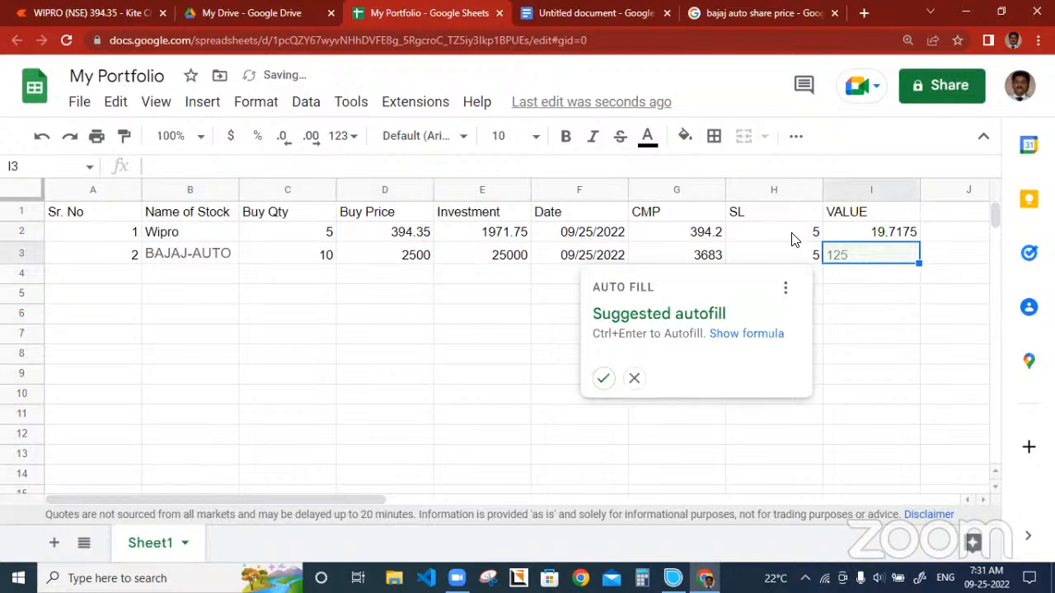
key(Down)
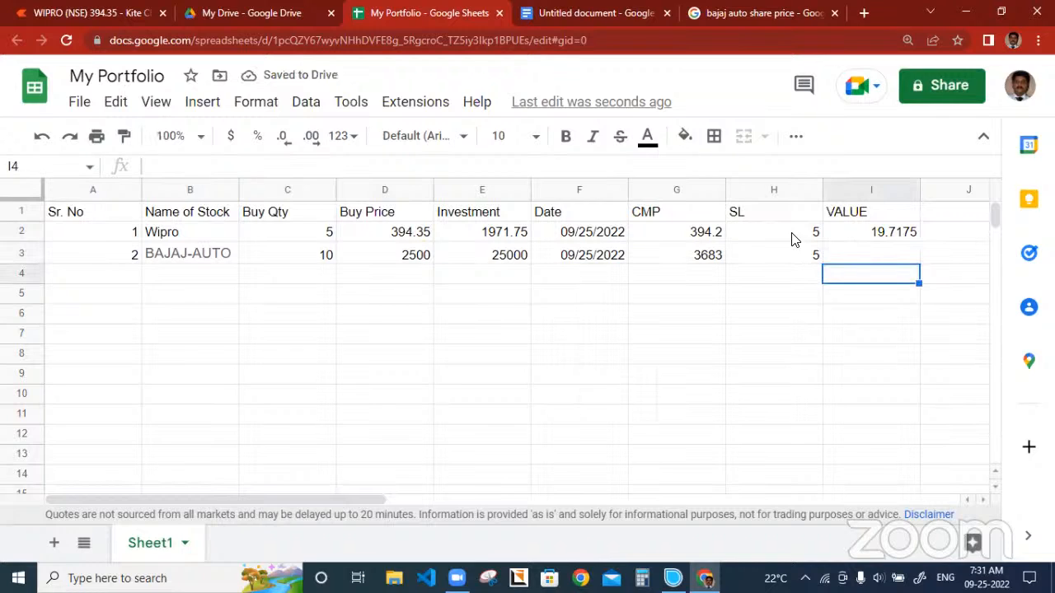
key(Up)
key(Up)
key(XF86AudioRaiseVolume)
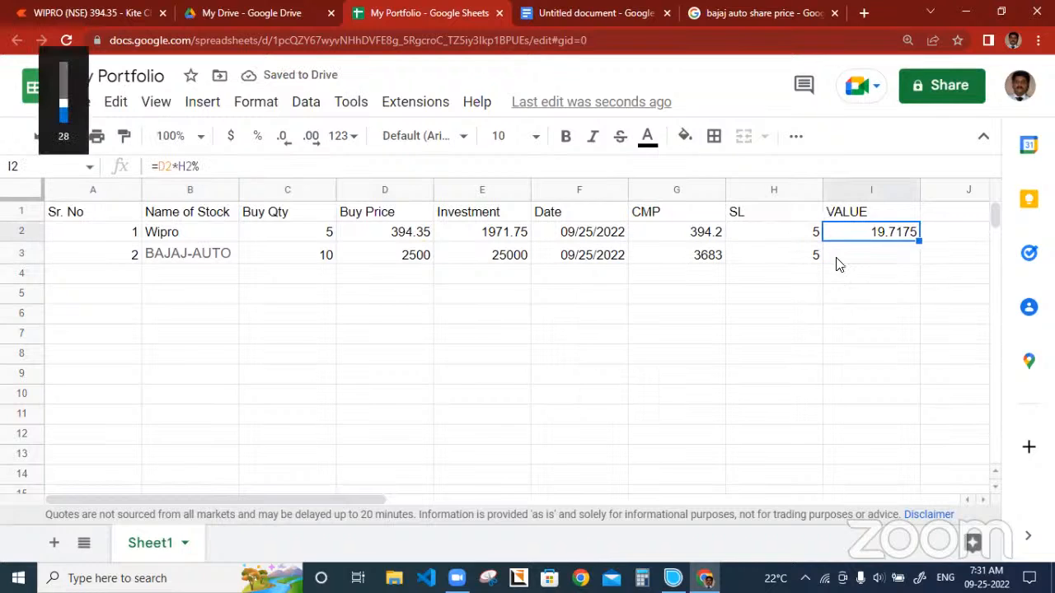
double_click(861, 231)
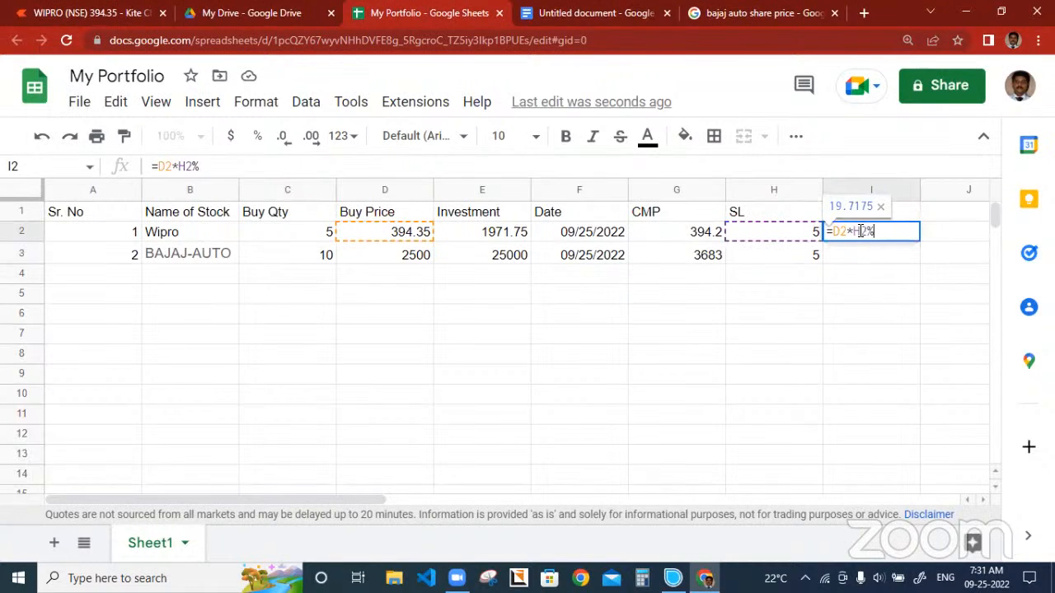
click(831, 231)
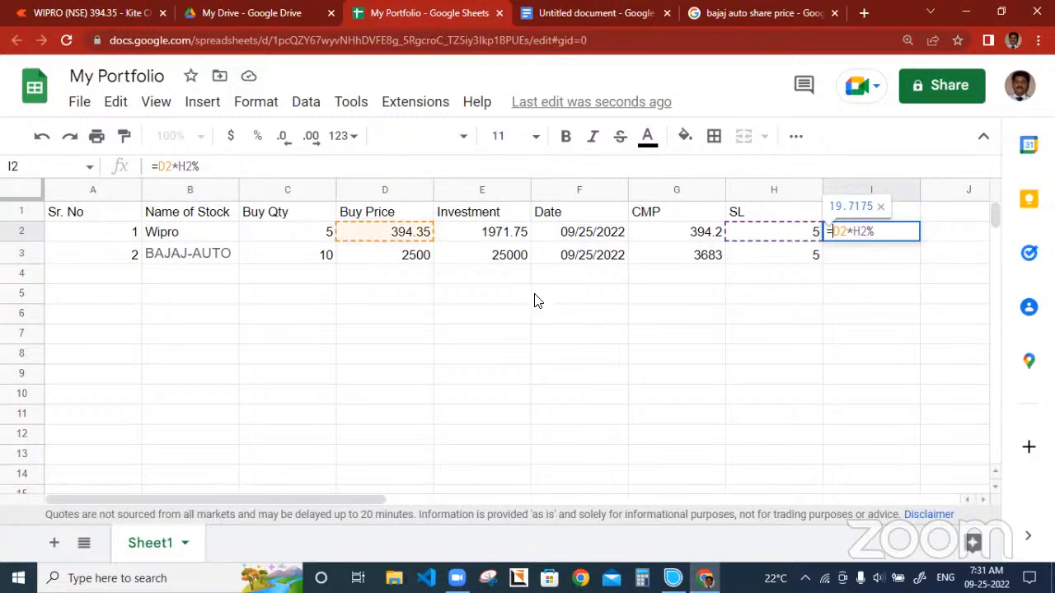
click(404, 235)
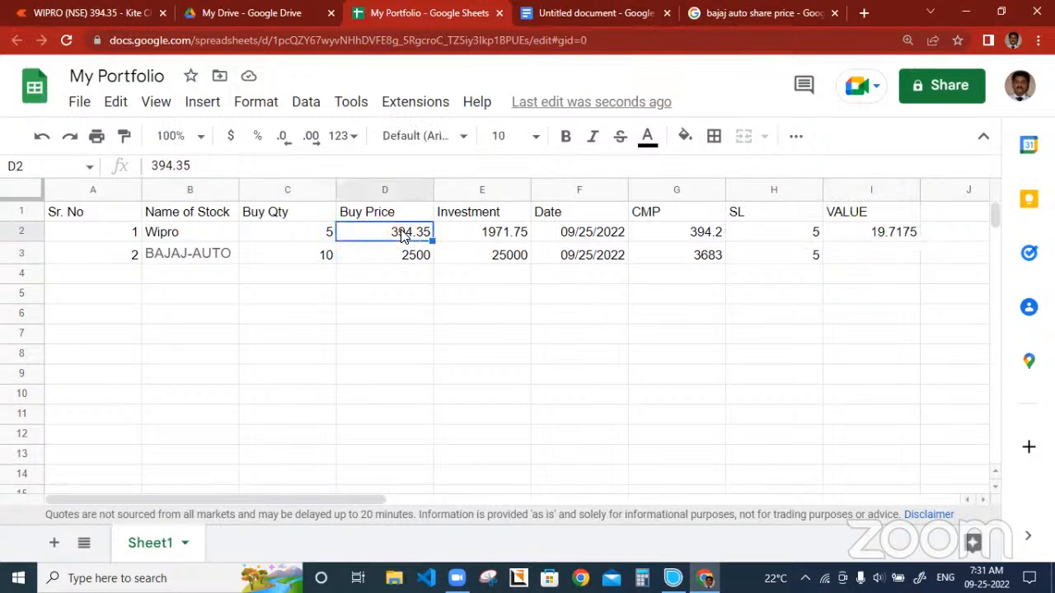
Change the formula in I2 to =D2-(D2*H2%) so the SL amount is subtracted from the buy price
double_click(848, 236)
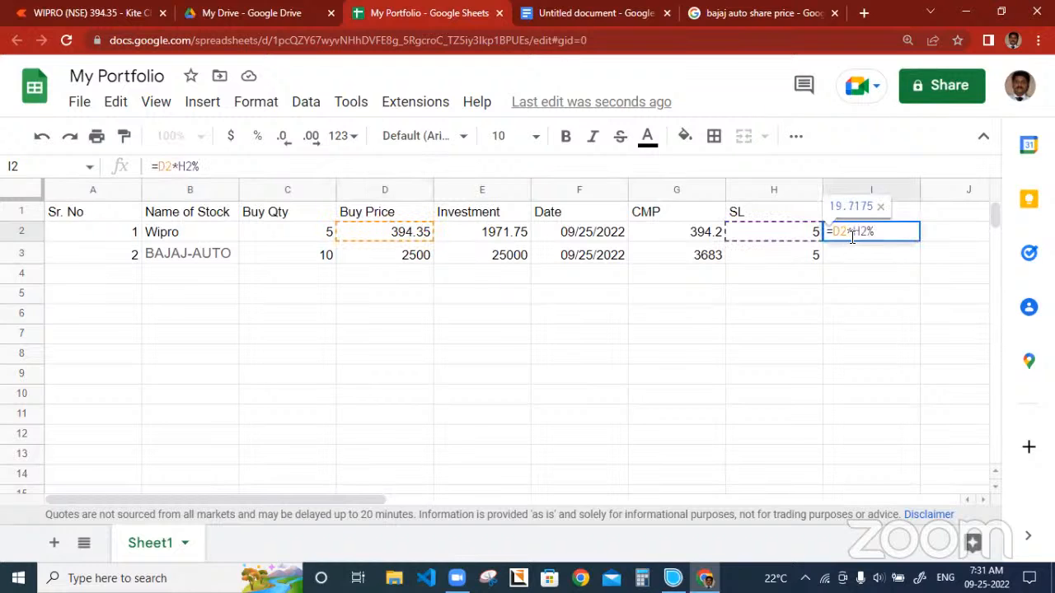
click(835, 232)
text(d2-)
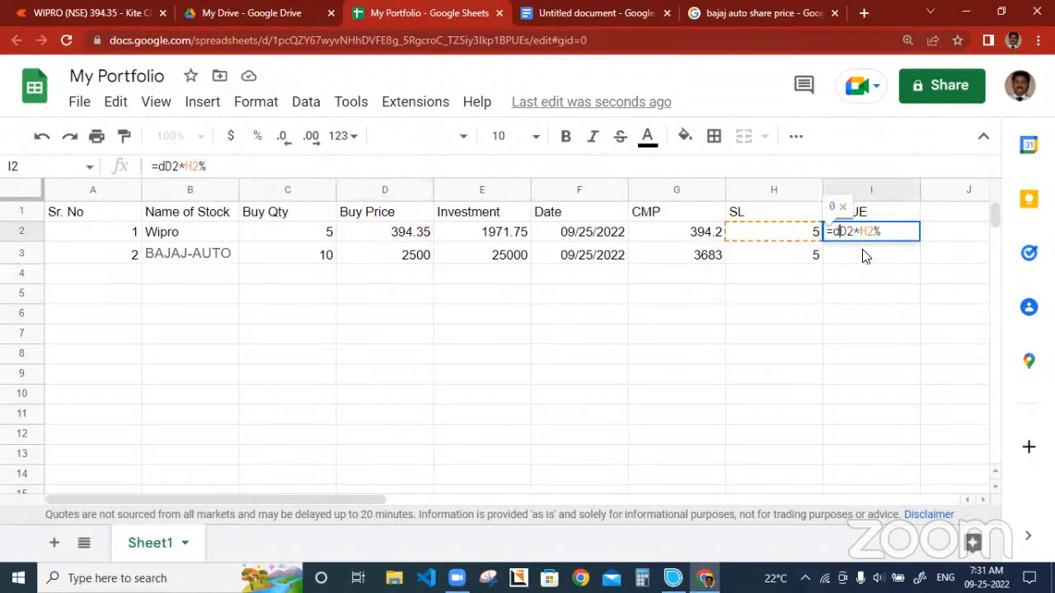
text(()
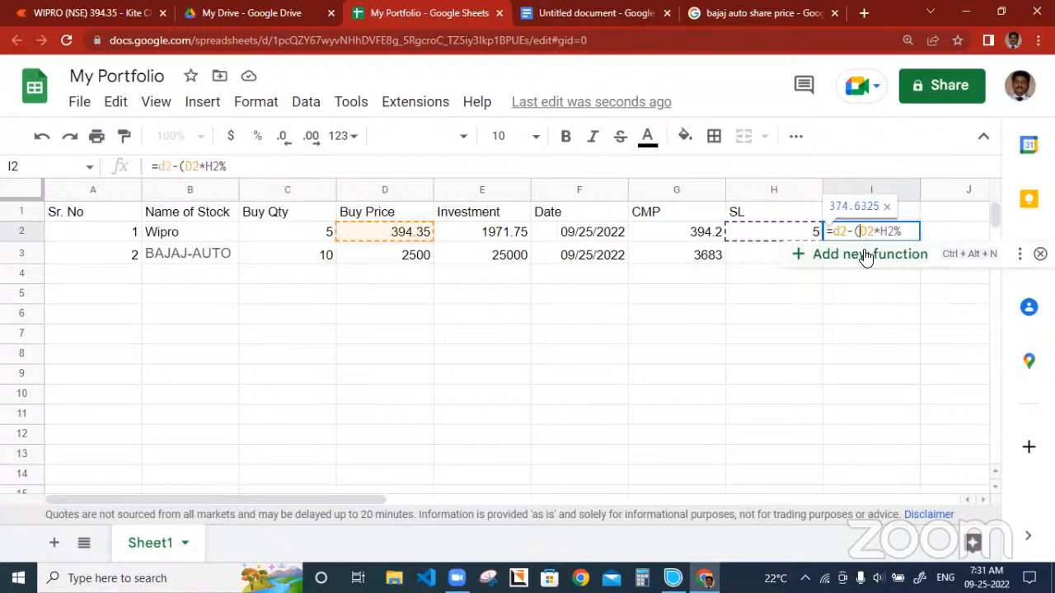
key(Right)
key(Right)
key(Right)
key(Right)
key(Right)
key(Right)
text())
key(Return)
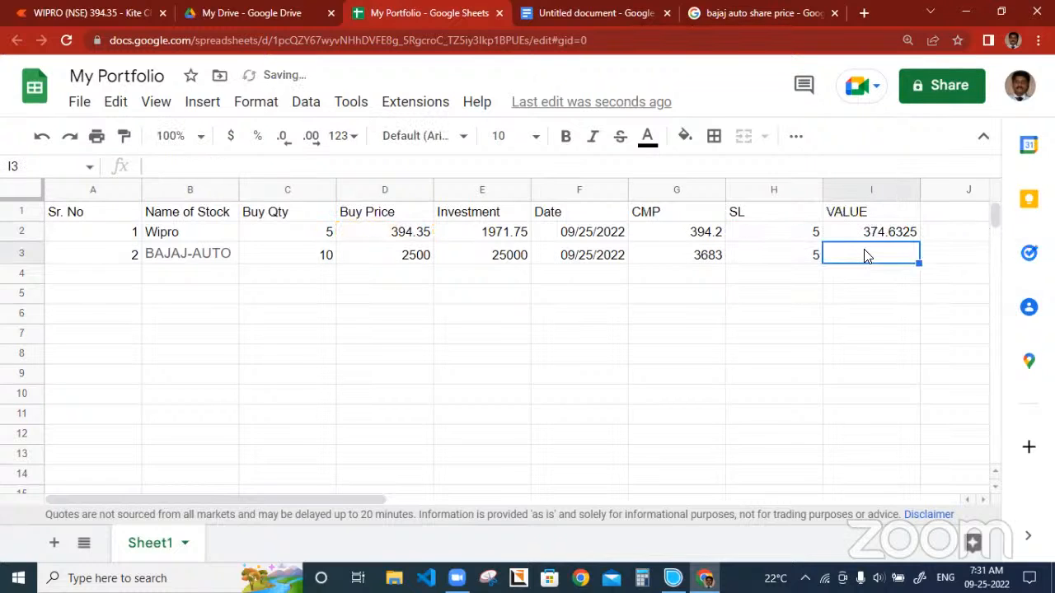
Review the Wipro row's cells from the buy price to the SL percentage that feed the VALUE formula
key(Up)
key(Left)
key(Left)
key(Left)
key(Left)
key(Left)
key(Left)
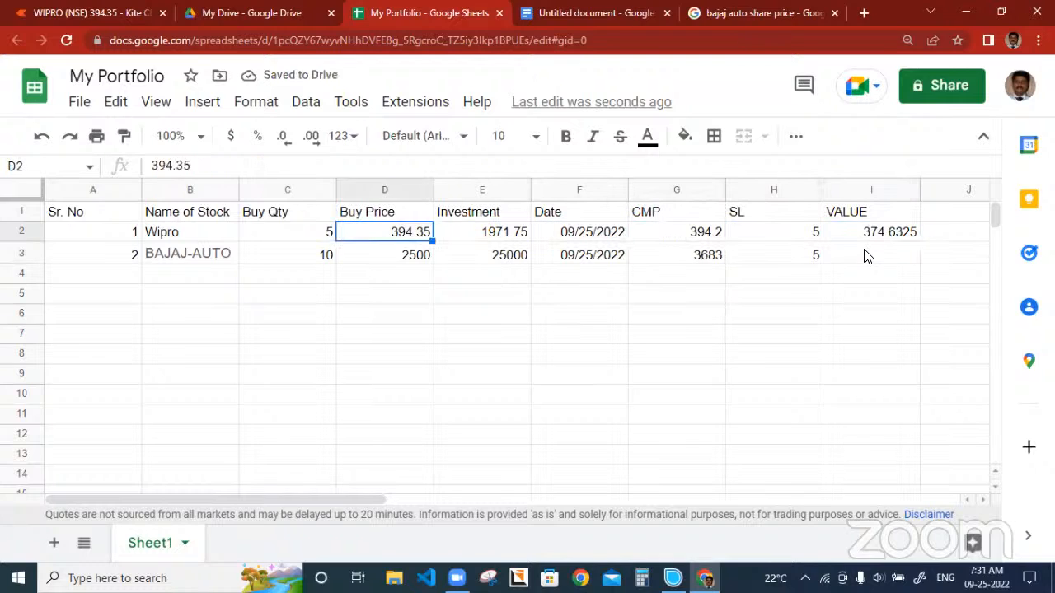
key(Right)
key(Right)
key(Right)
key(Right)
key(Right)
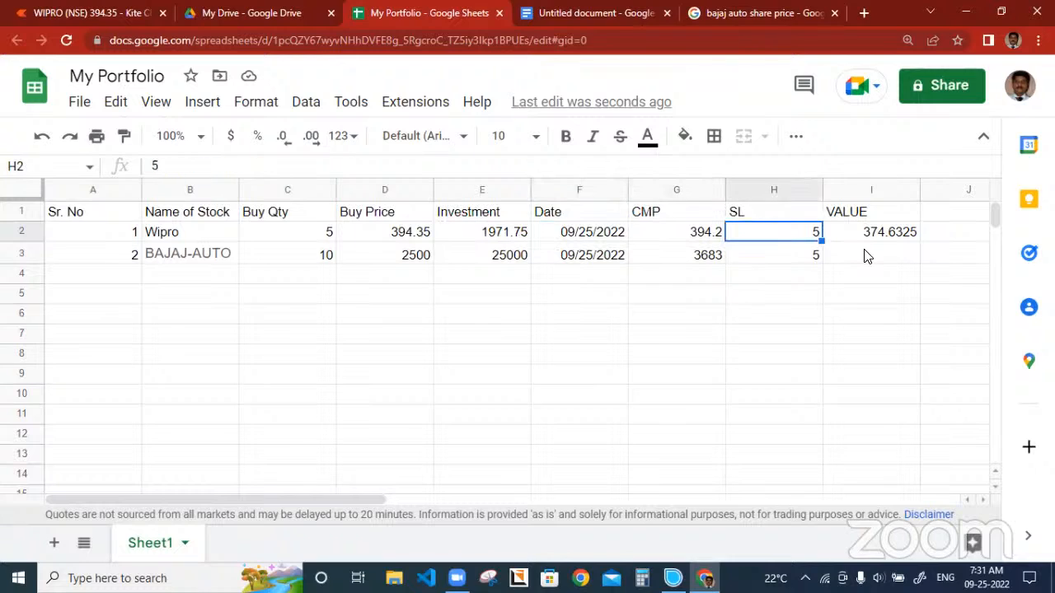
Reduce I2 to two decimal places and extend its formula down to I3 for Bajaj Auto
key(Right)
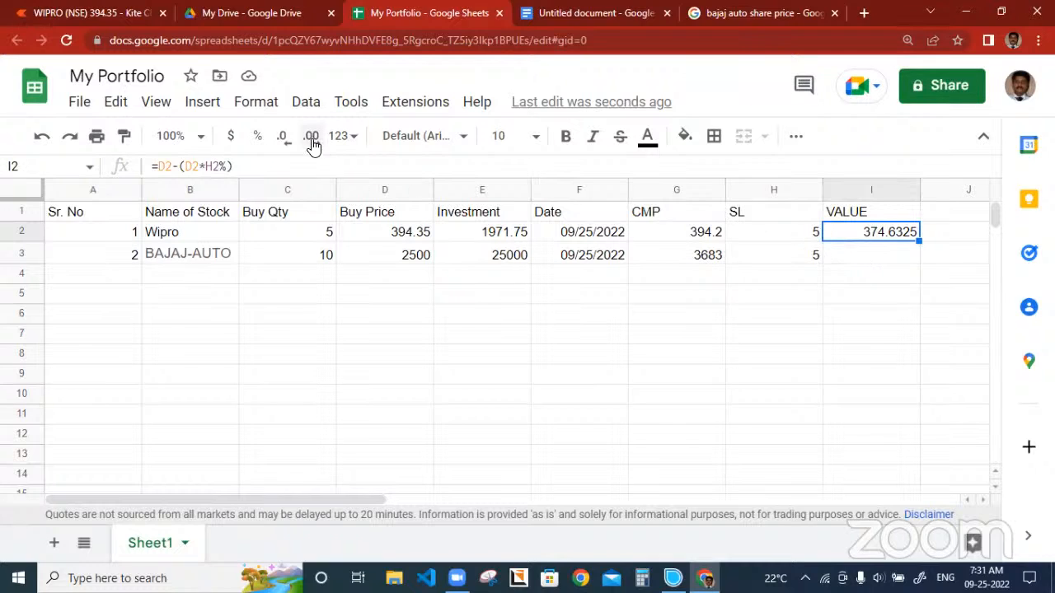
click(286, 138)
click(285, 137)
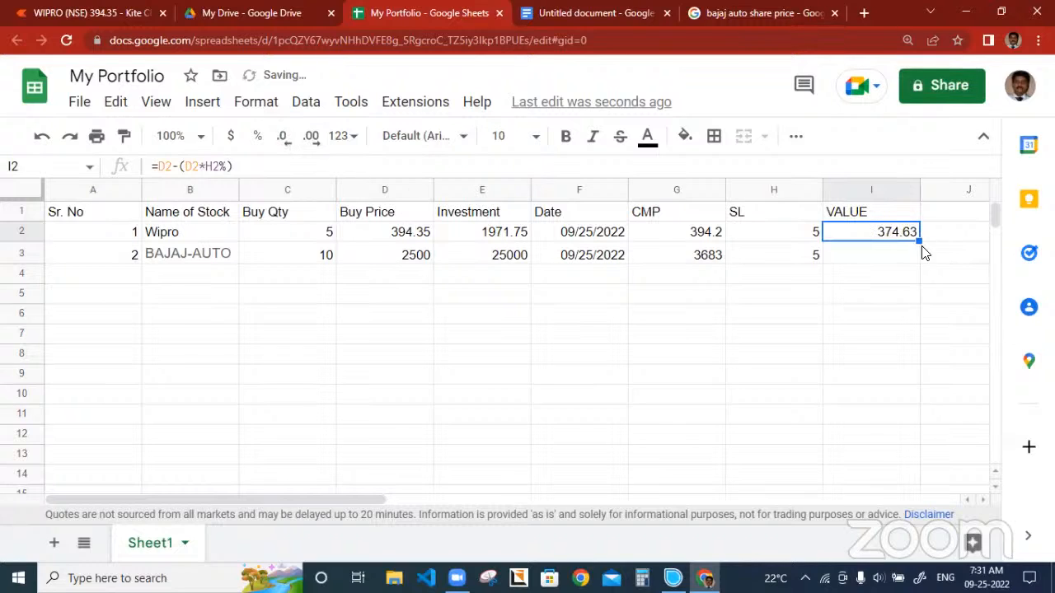
drag(920, 241, 918, 261)
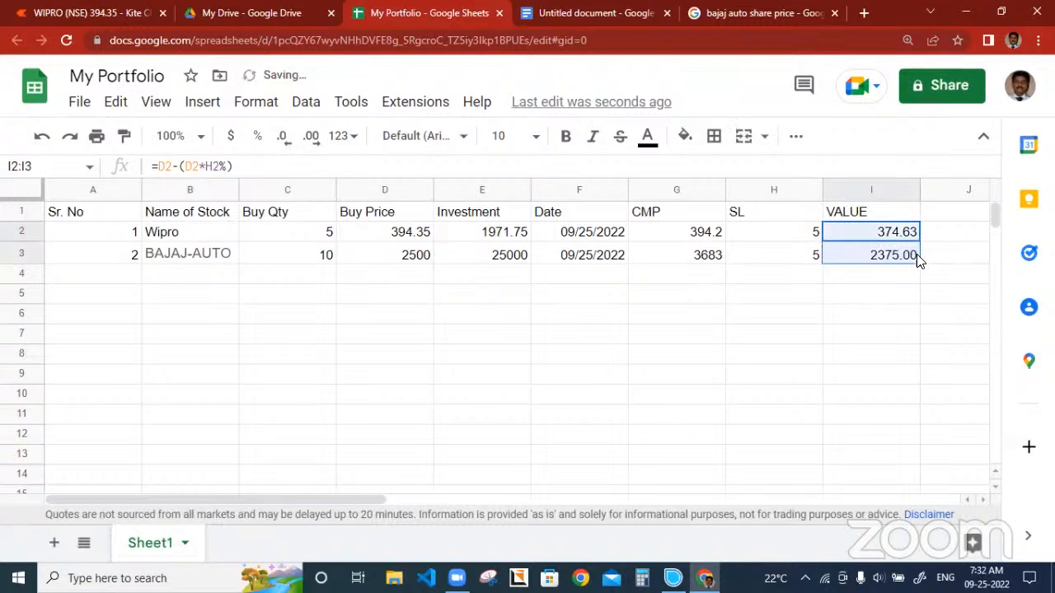
click(902, 277)
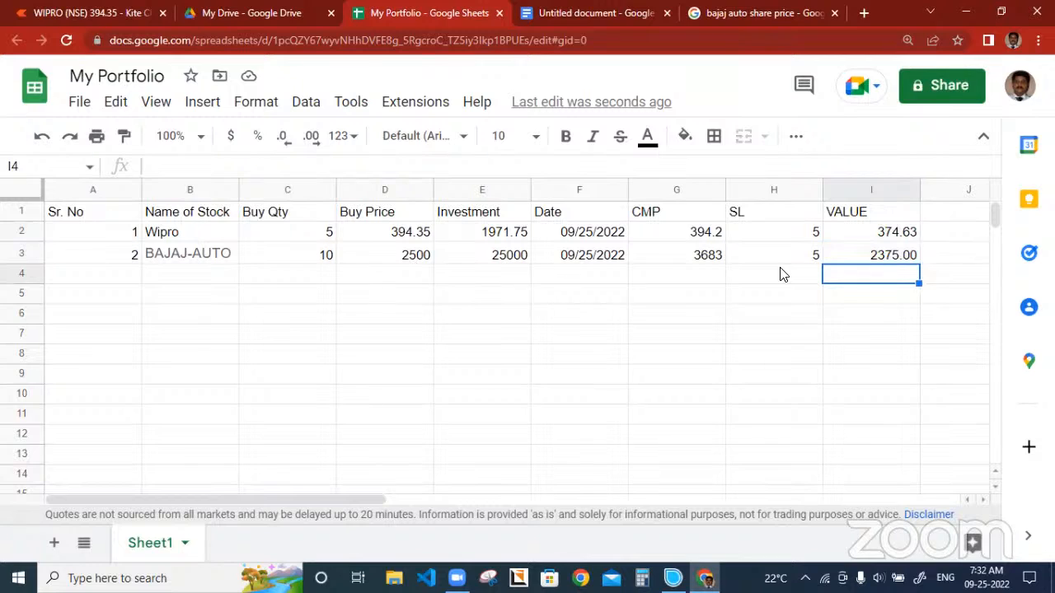
click(887, 262)
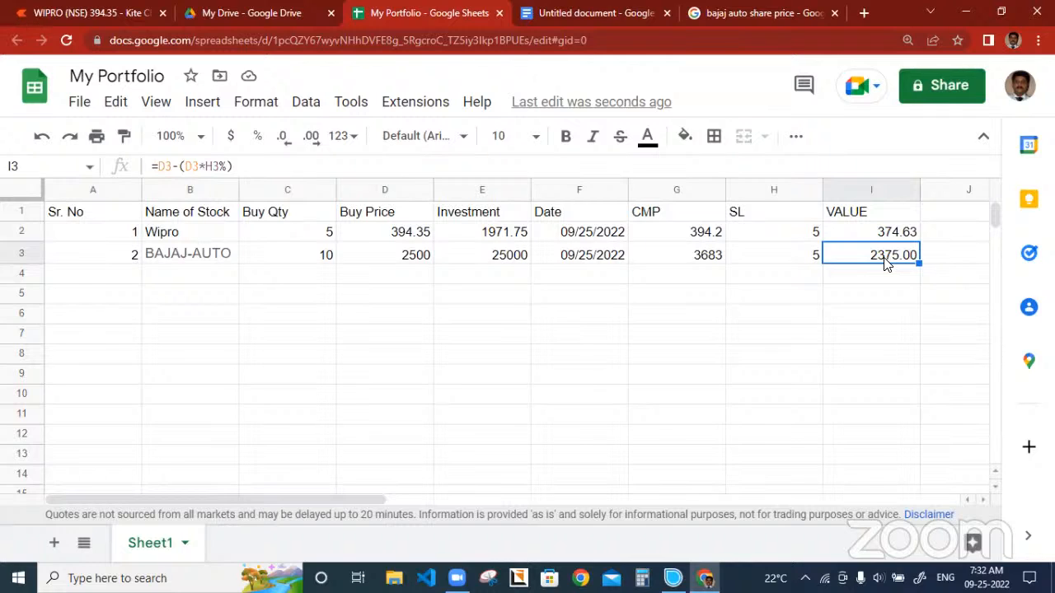
Add the column header TATGET in cell J1, beside the VALUE column
click(951, 218)
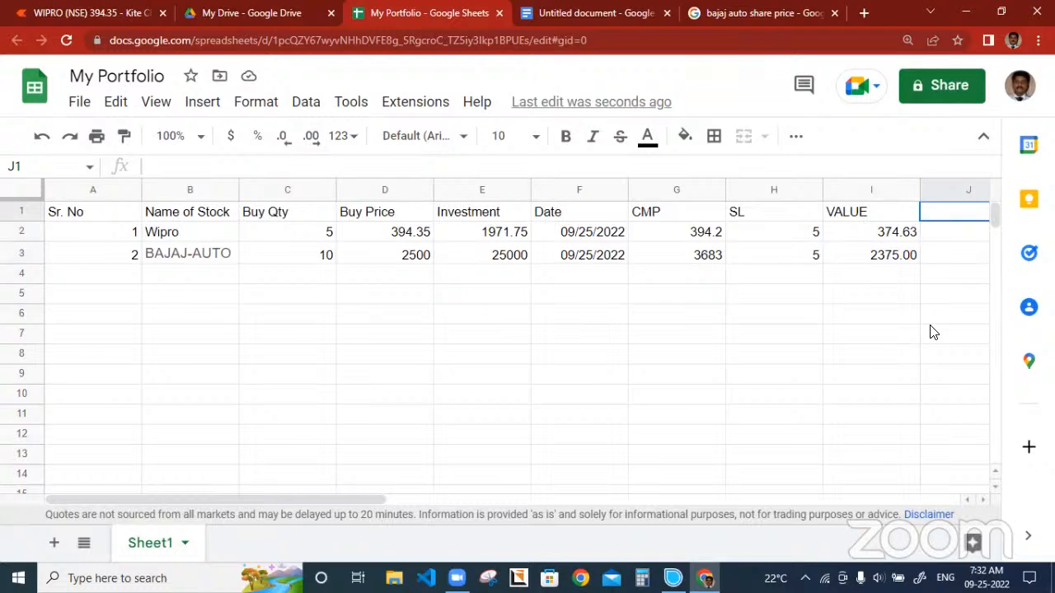
text(tATGET)
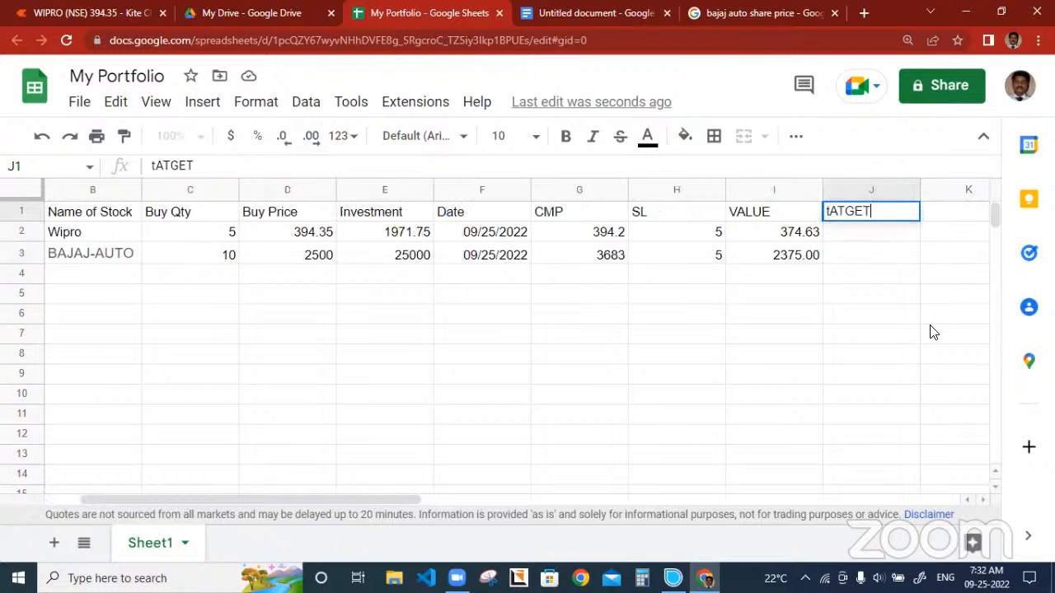
key(Return)
key(Up)
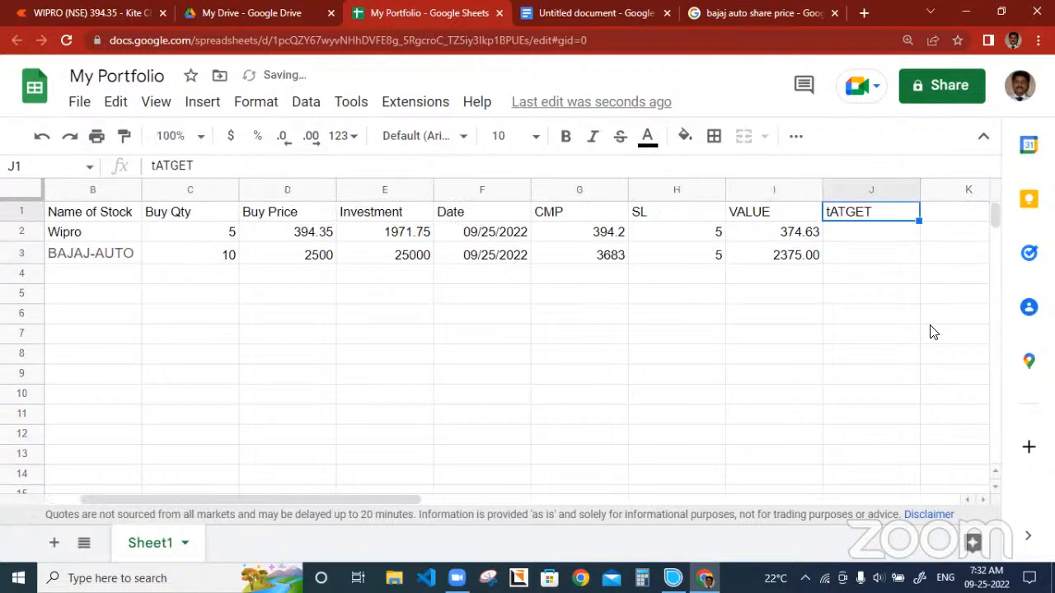
double_click(833, 216)
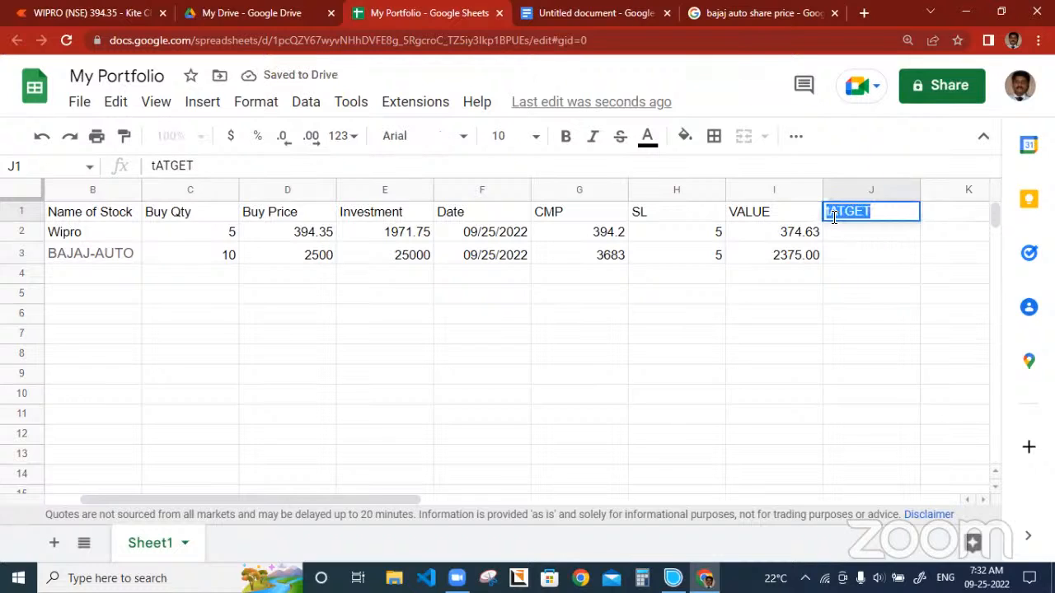
click(833, 216)
key(BackSpace)
text(T)
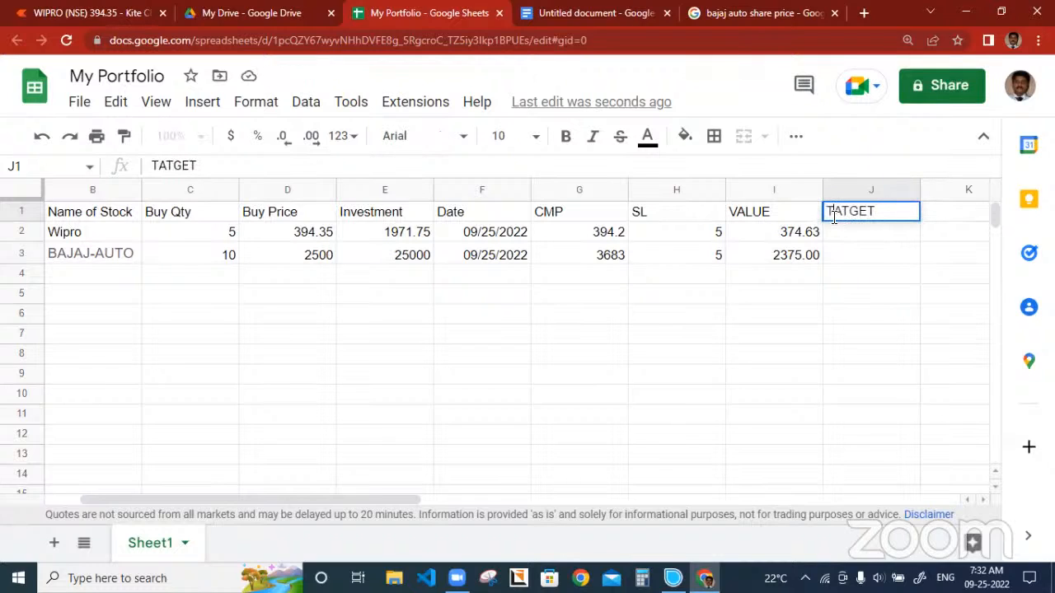
click(876, 234)
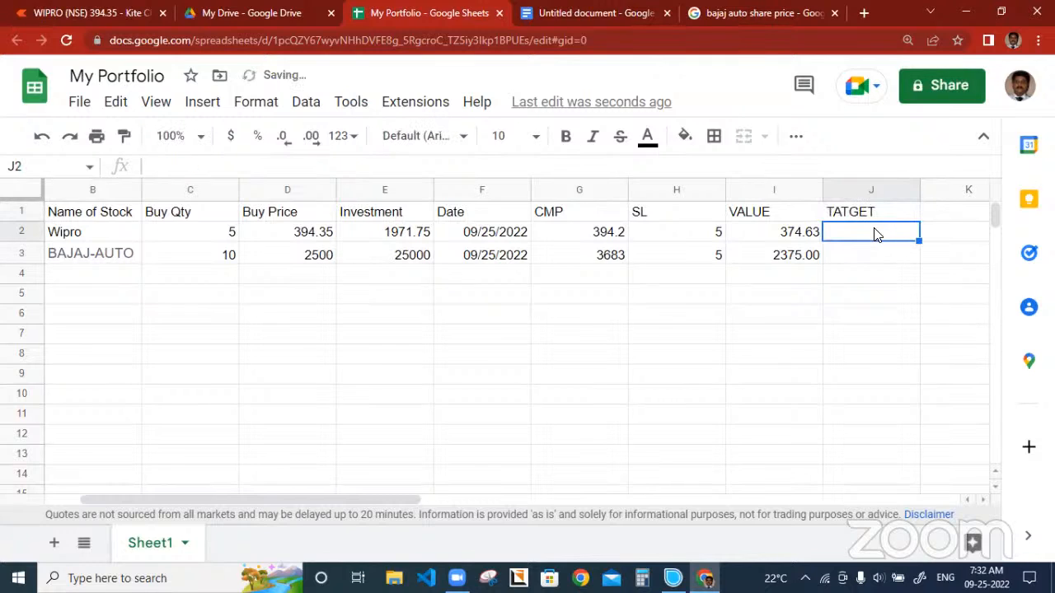
key(Up)
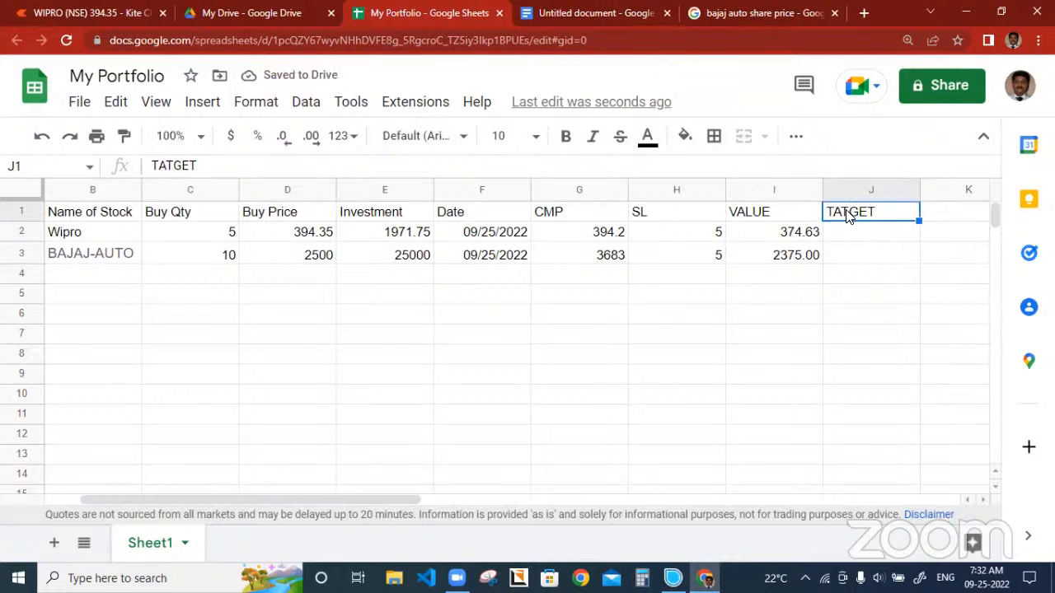
Correct the spelling of the header in J1 to TARGET
double_click(847, 212)
key(BackSpace)
text(r)
key(BackSpace)
text(R)
key(Return)
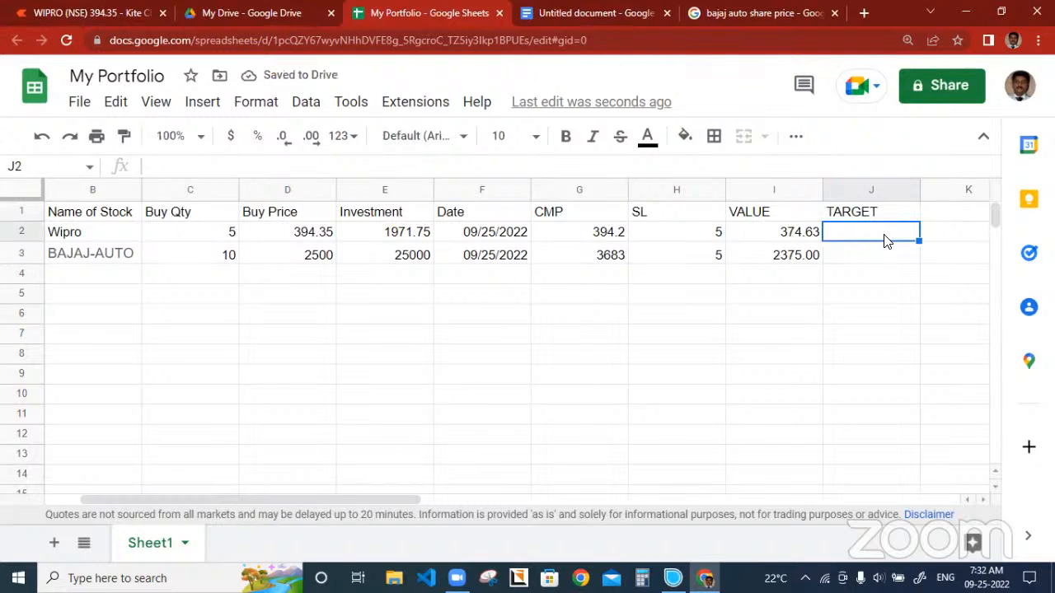
Enter a target percentage of 10 for both Wipro and Bajaj Auto in J2 and J3
text(10)
key(Return)
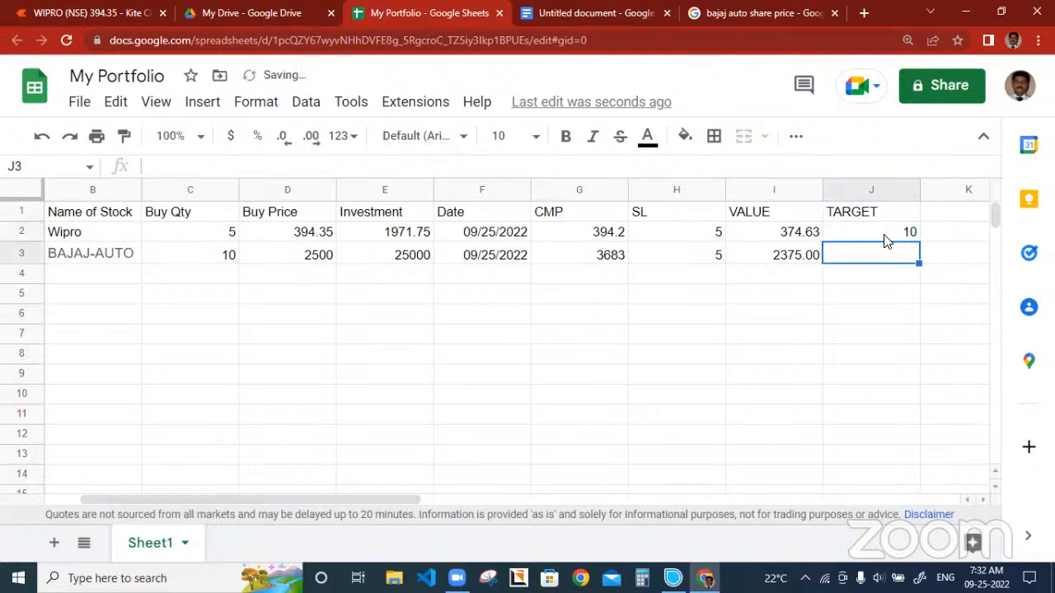
text(10)
key(Return)
Add the column header Value in cell K1, beside the TARGET column
click(886, 240)
key(Up)
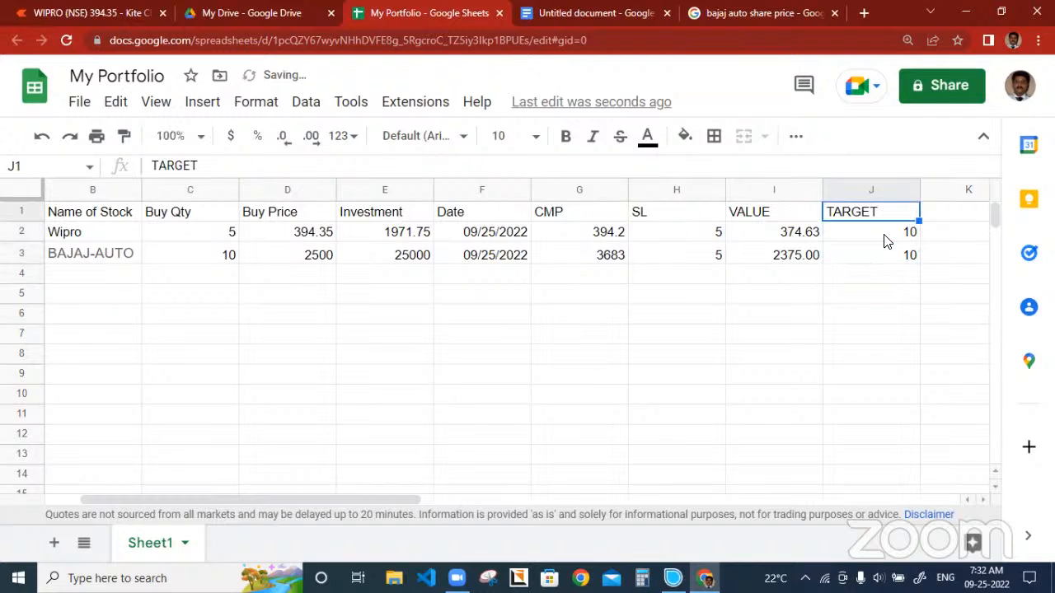
key(Right)
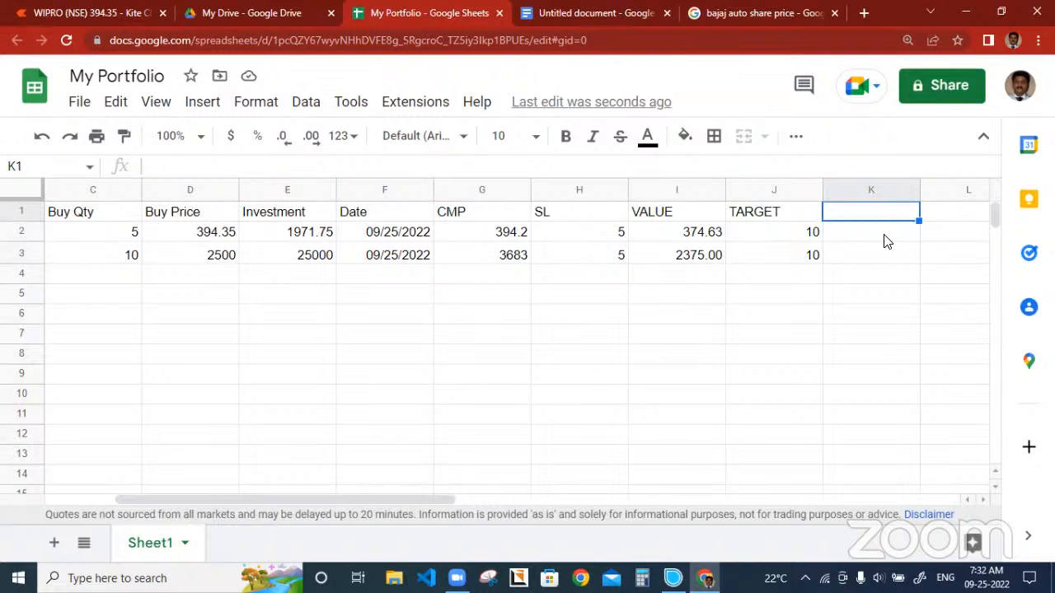
text(Value)
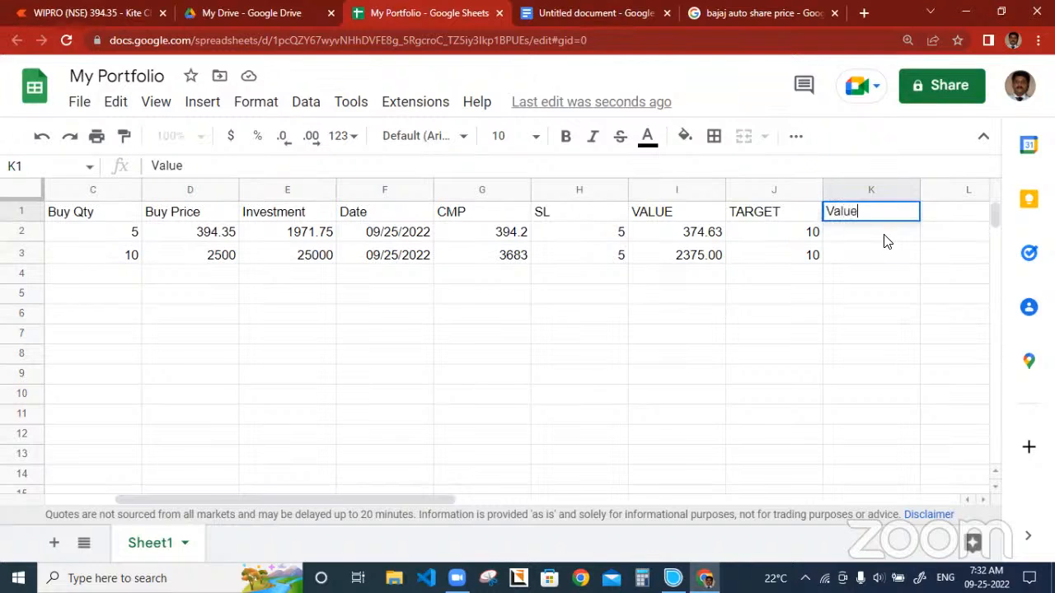
key(Return)
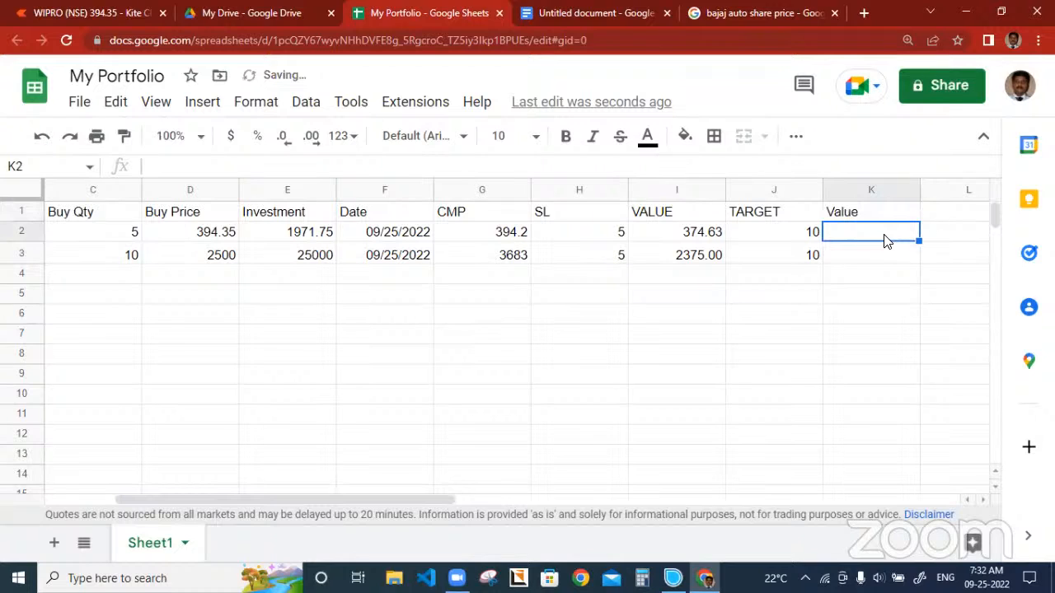
Enter the formula =D2+(D2*J2%) in K2 to add the target percentage to Wipro's buy price
text(=)
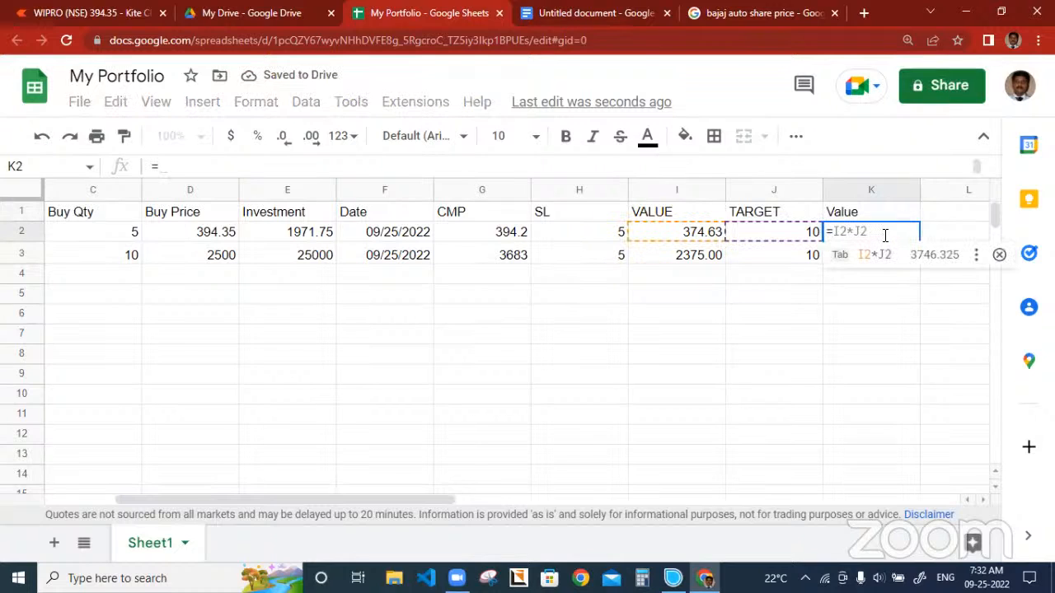
text(D2)
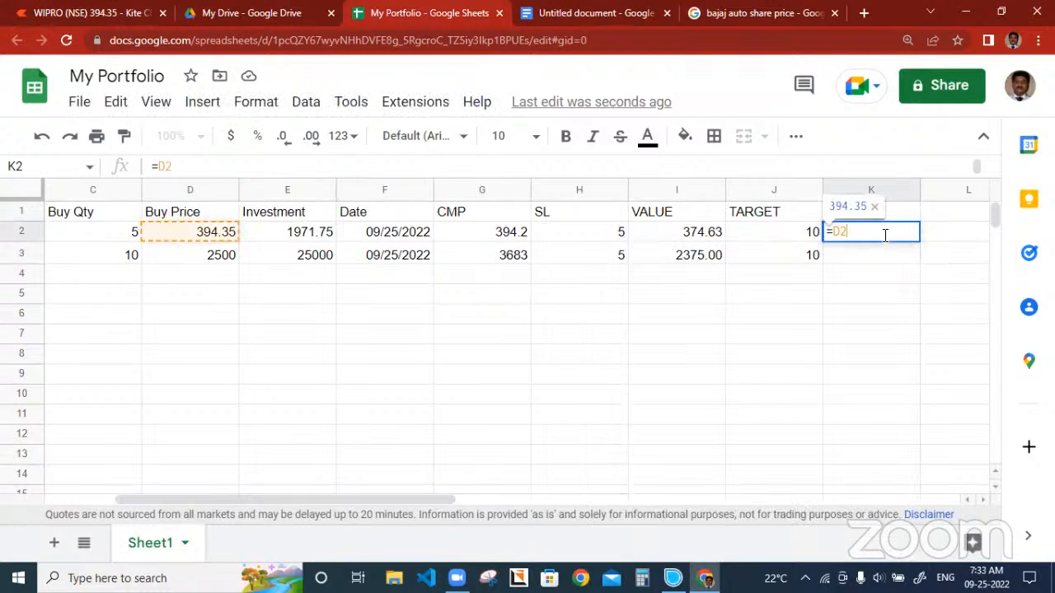
text(+()
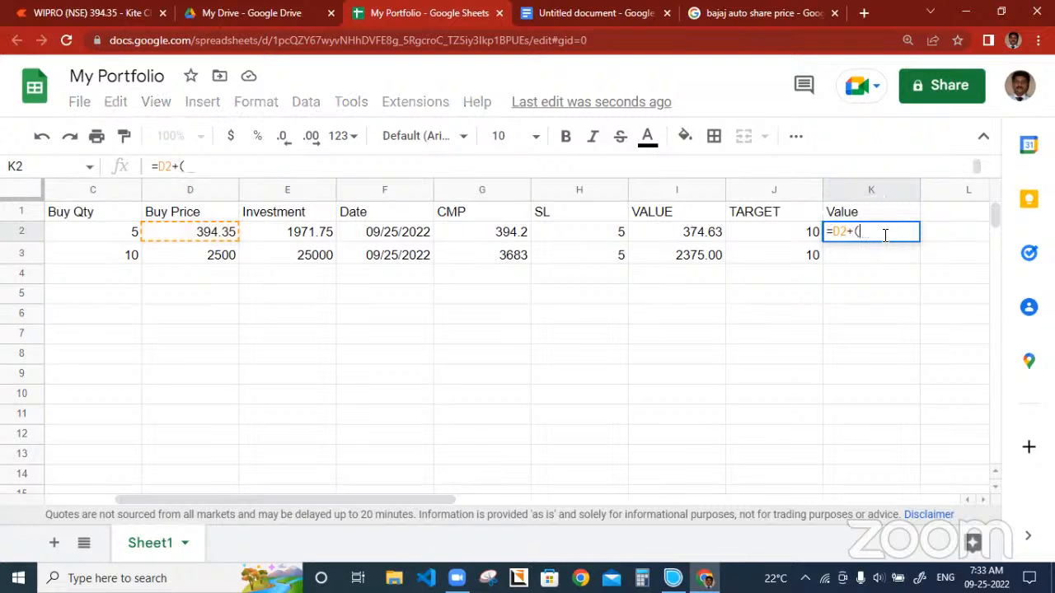
text(D2)
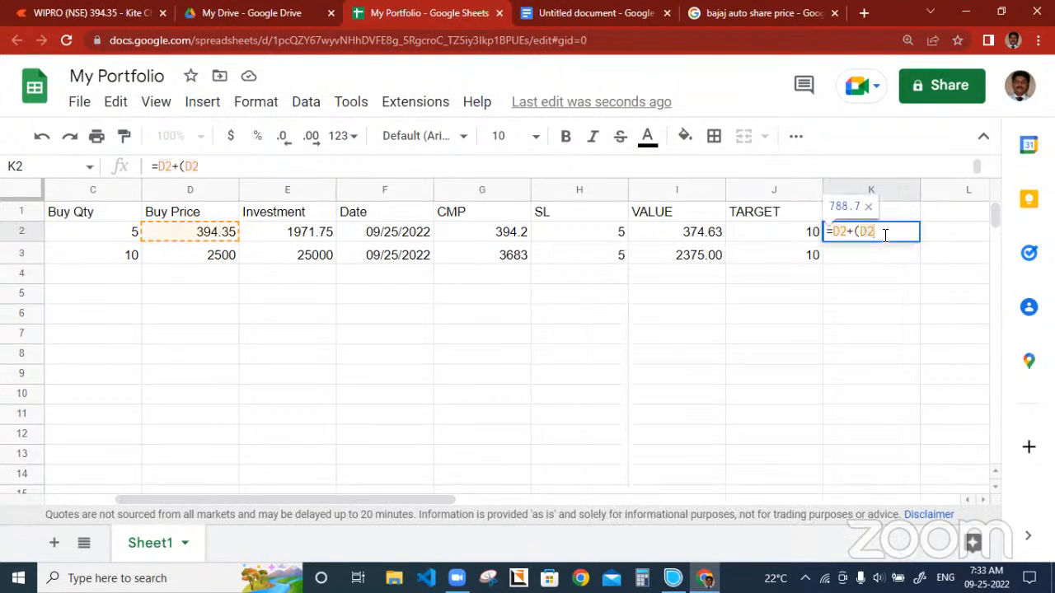
text(*)
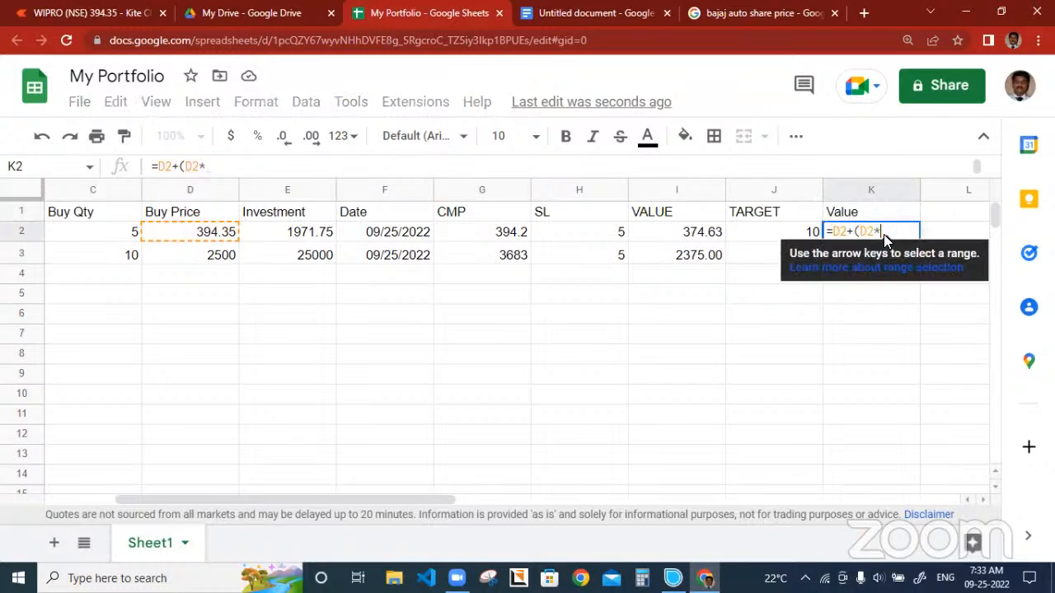
click(777, 238)
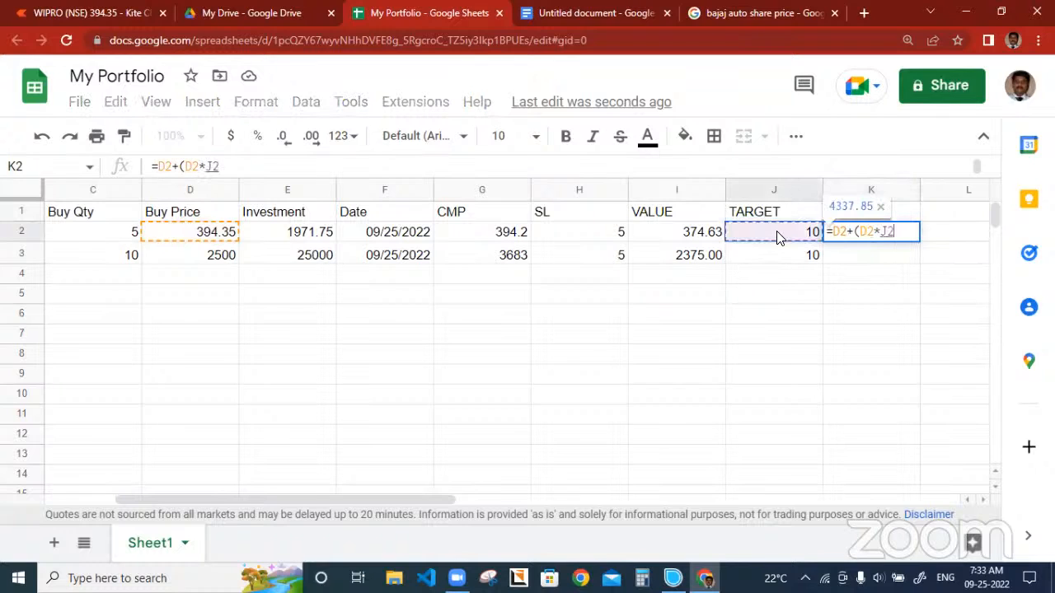
text(%)
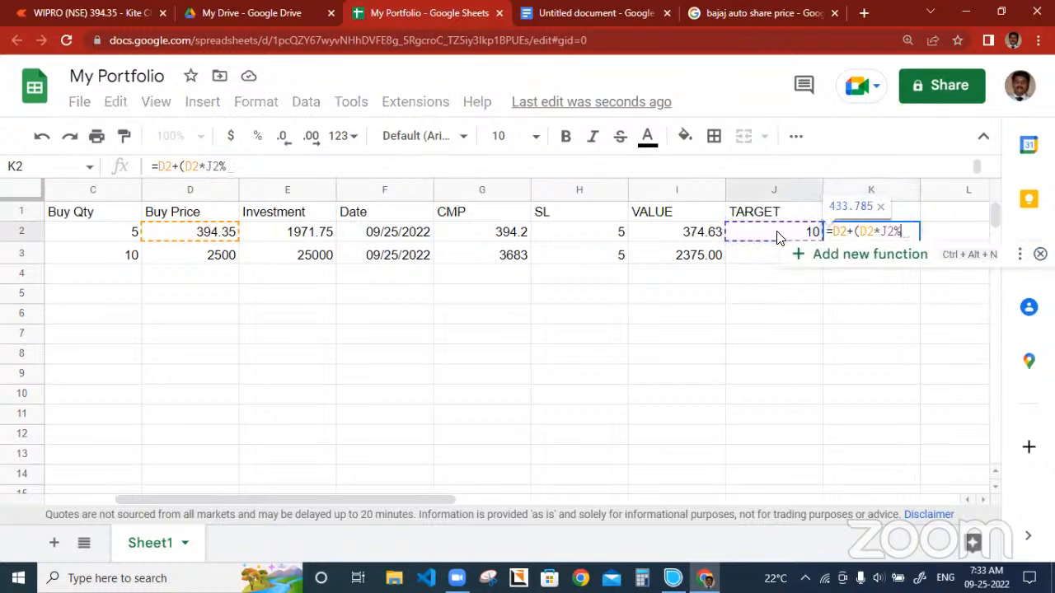
key(Return)
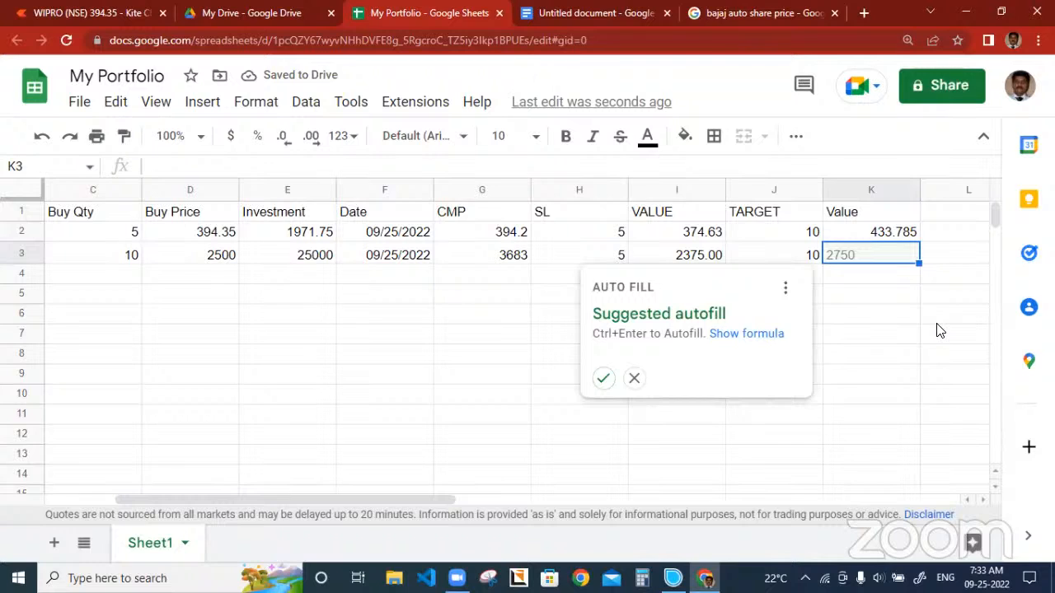
Accept the suggested autofill of the target value formula in K3 for Bajaj Auto and check both formulas
click(604, 380)
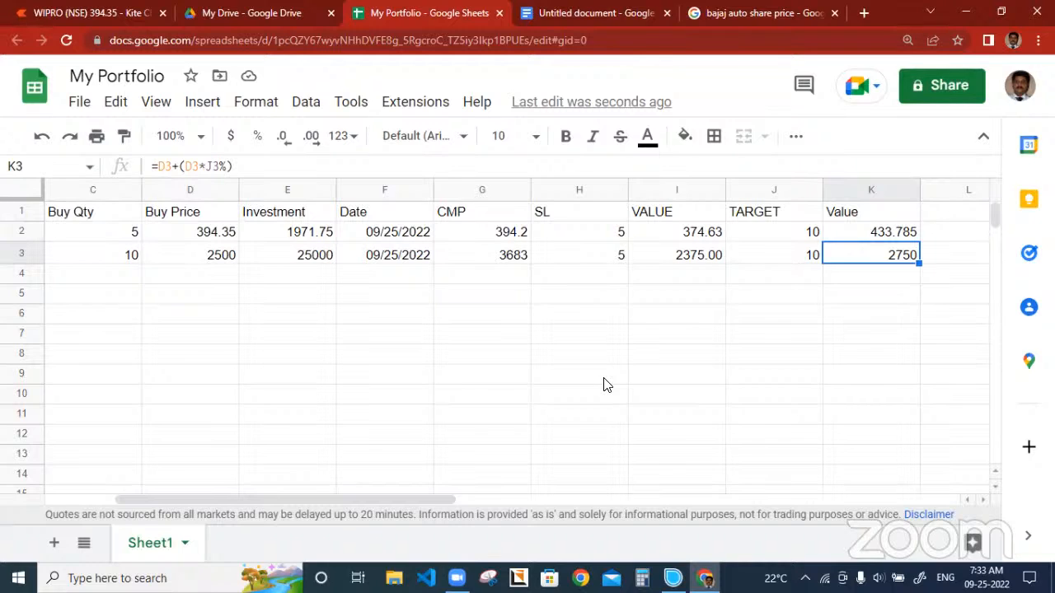
key(Up)
key(Down)
key(Up)
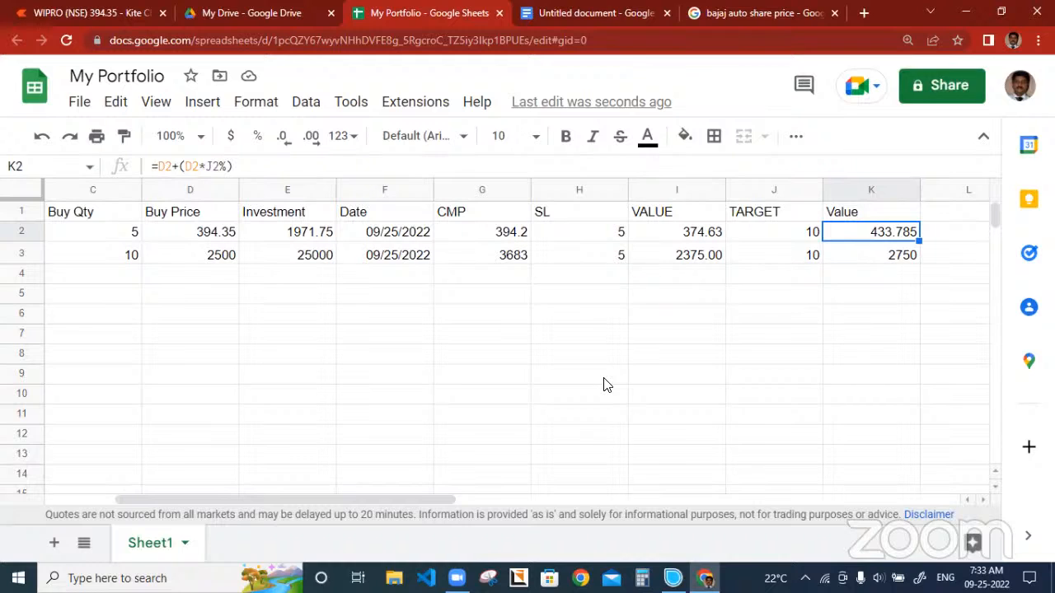
Narrow the Sr. No column so it just fits its header
key(Left)
key(Left)
key(Left)
key(Left)
key(Left)
key(Left)
key(Left)
key(Left)
key(Left)
key(Left)
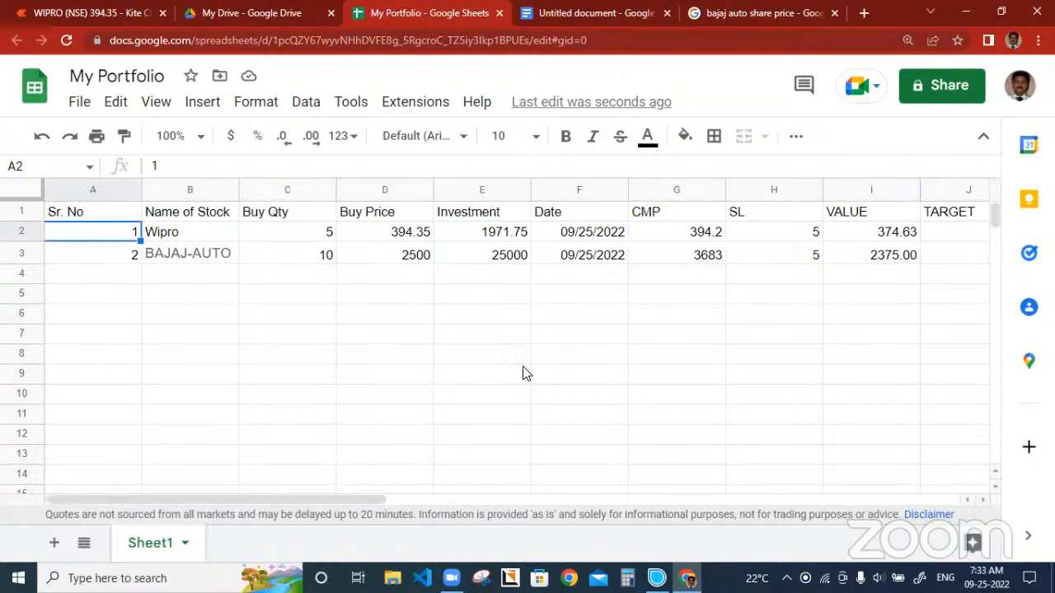
drag(140, 183, 93, 184)
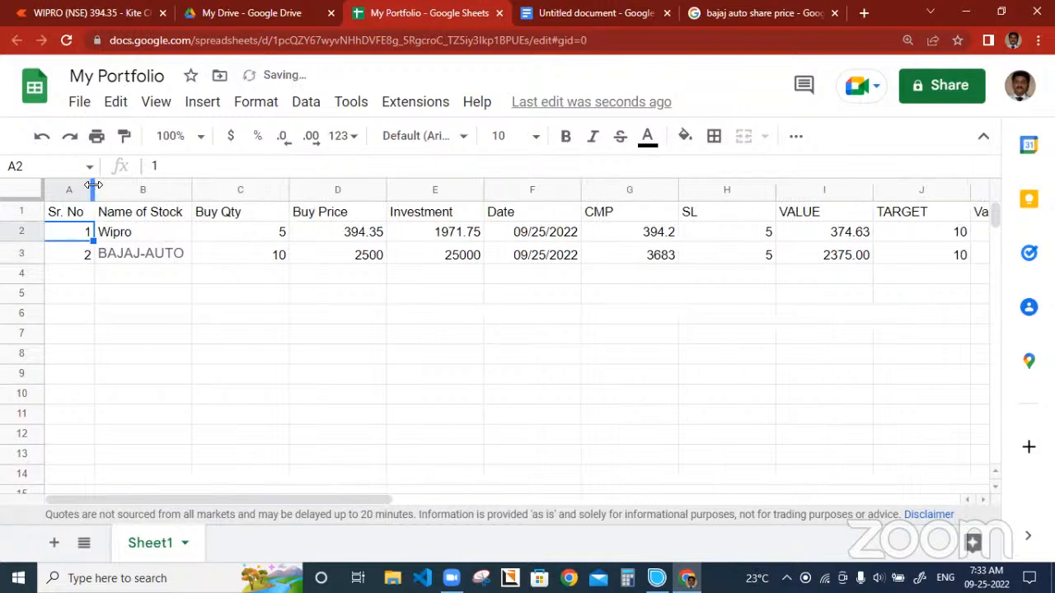
Review the Wipro row's cells from the stock name through quantity, buy price, investment and date to the CMP formulas
click(151, 237)
key(Tab)
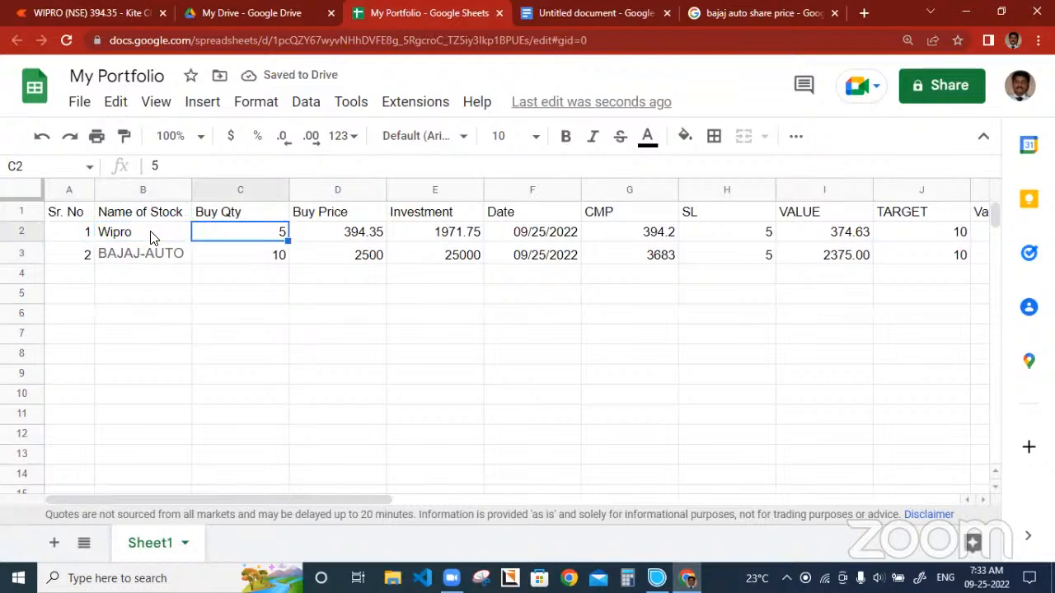
key(Tab)
key(Tab)
key(shift+Tab)
key(shift+Tab)
key(shift+Tab)
key(Tab)
key(Tab)
key(Tab)
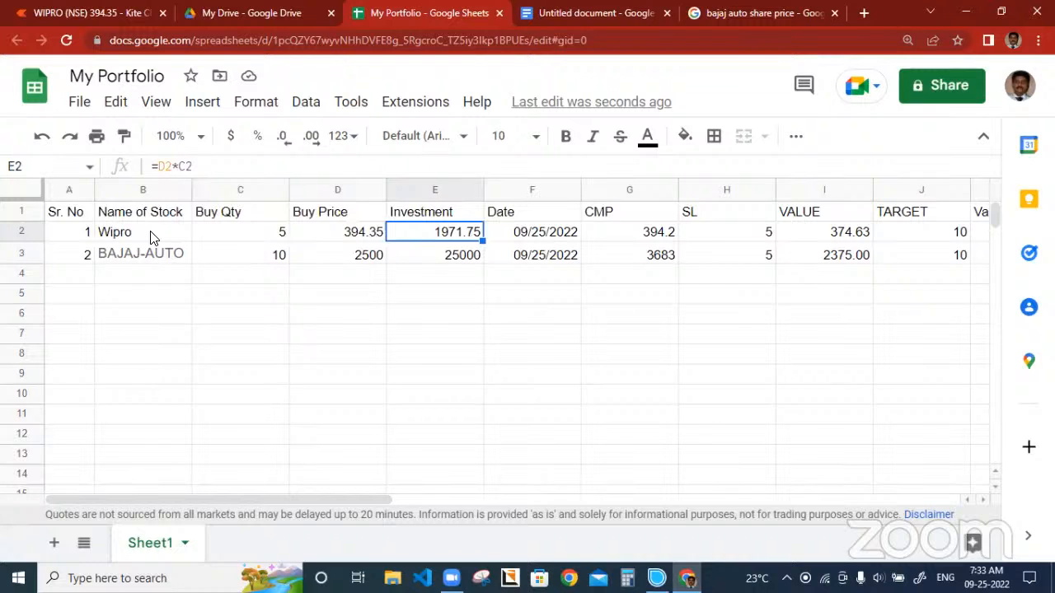
key(Tab)
key(Tab)
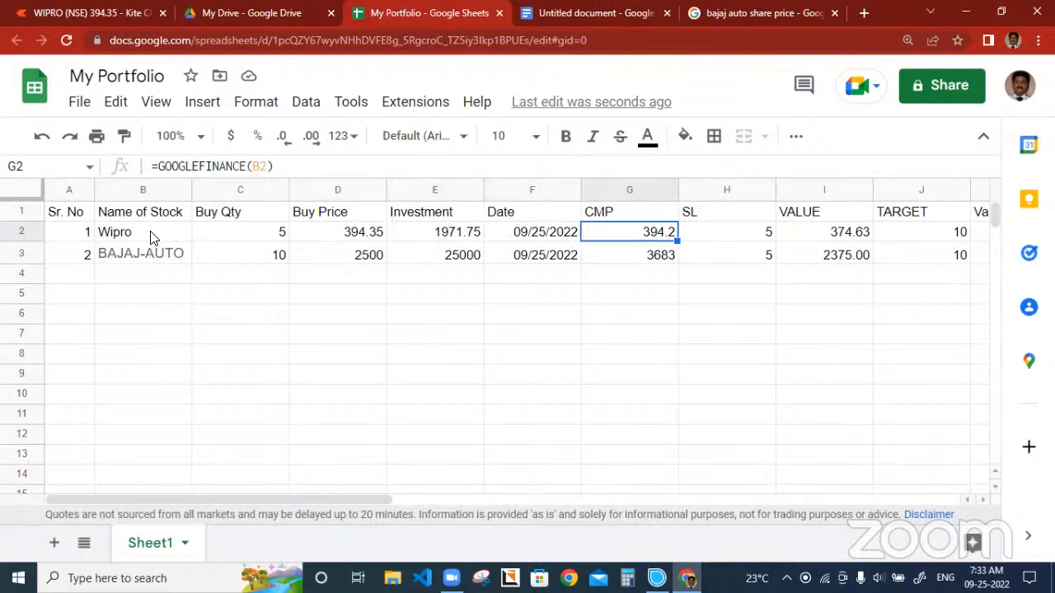
key(Down)
key(Up)
Narrow the SL, VALUE, TARGET and Value columns so the whole table fits in view
drag(775, 188, 719, 188)
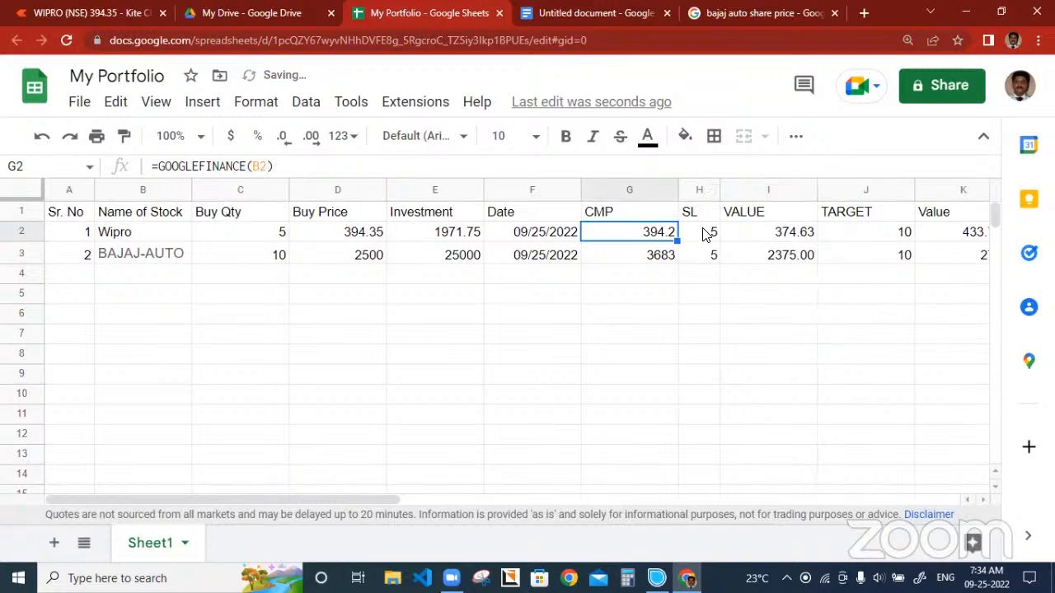
click(706, 234)
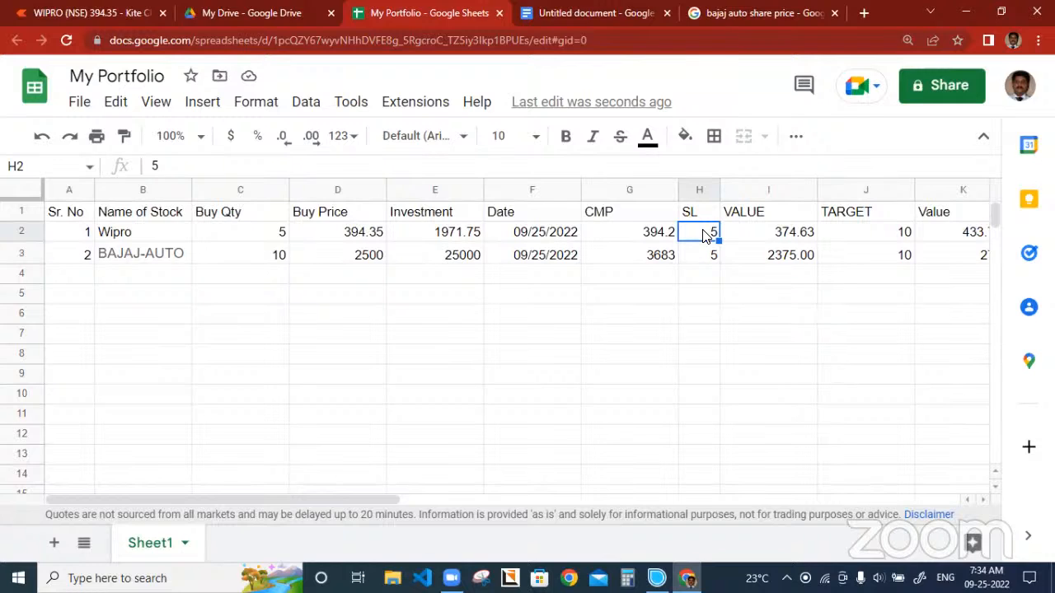
drag(815, 187, 796, 203)
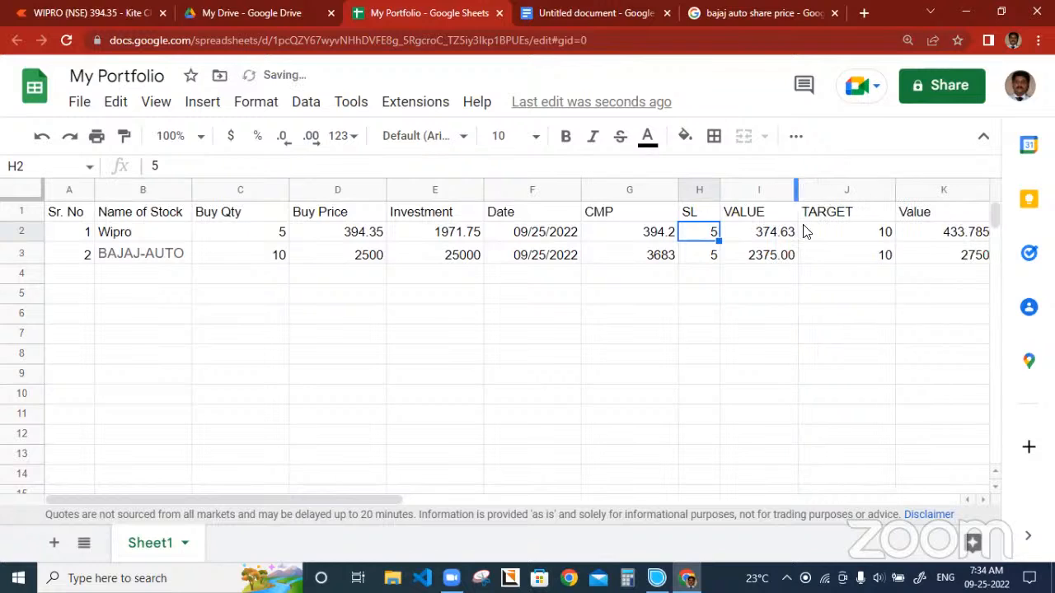
drag(891, 183, 867, 185)
drag(983, 189, 941, 189)
click(915, 258)
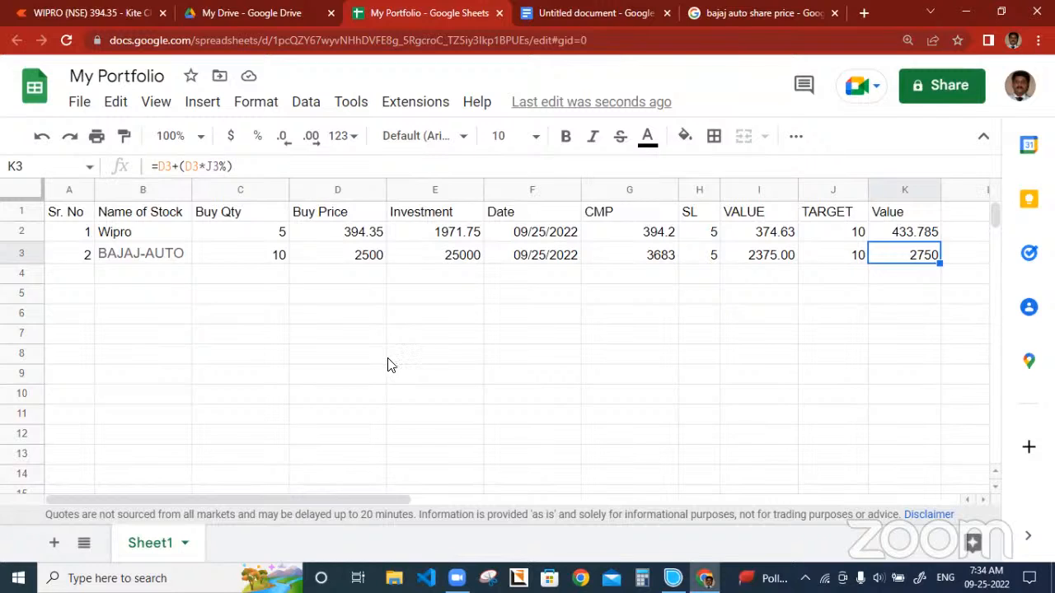
Compare the stocks' buy prices with their live prices in the CMP column
click(352, 237)
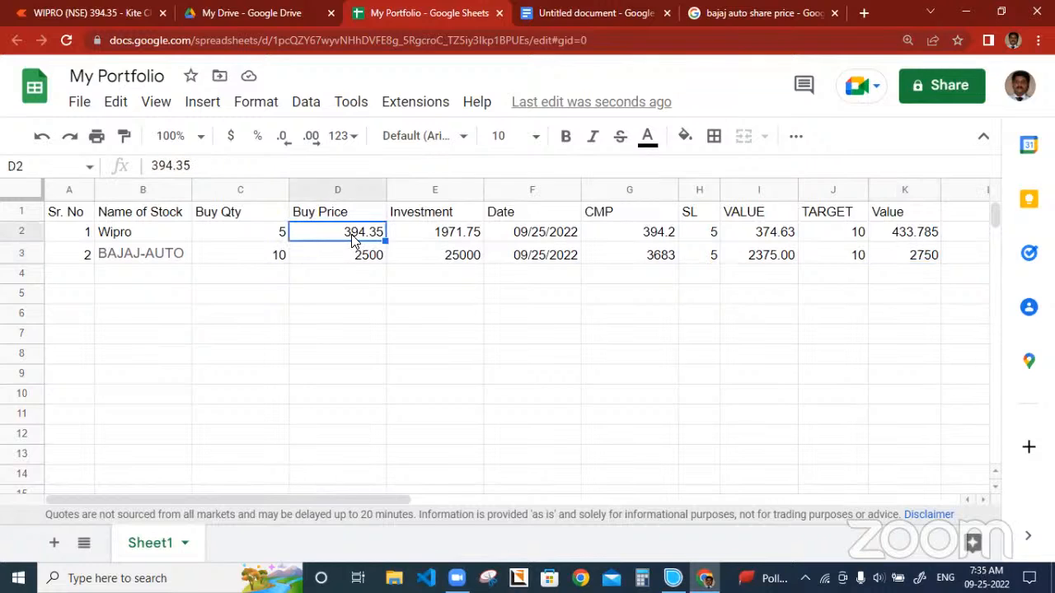
click(648, 235)
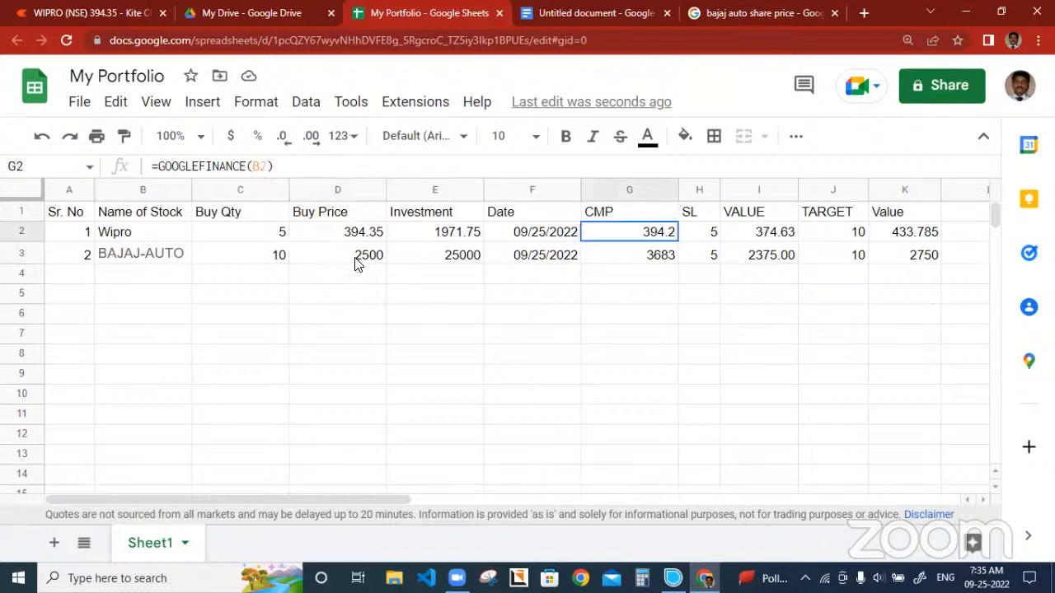
click(646, 257)
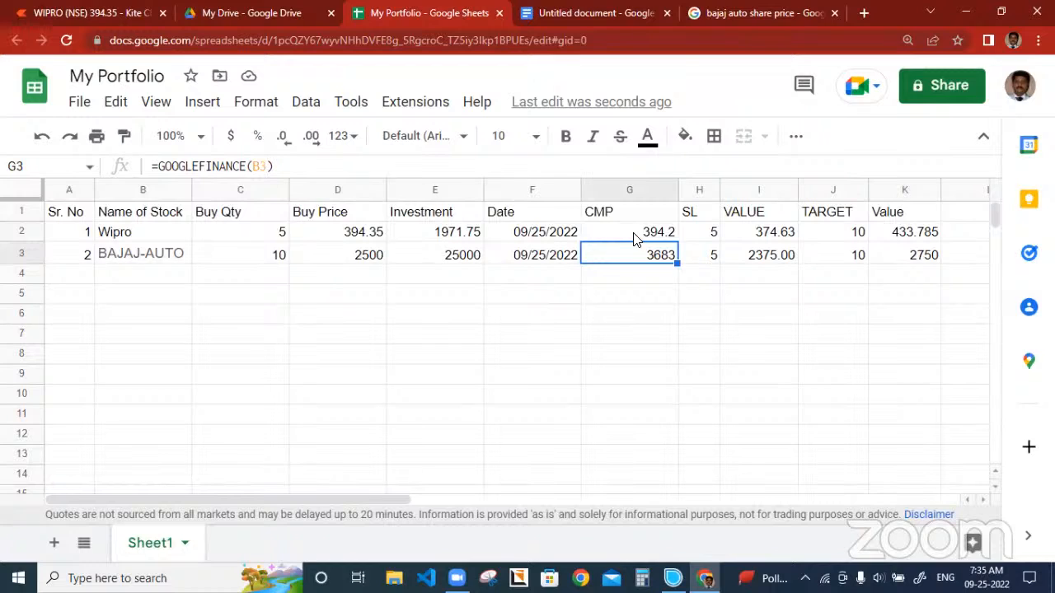
click(624, 190)
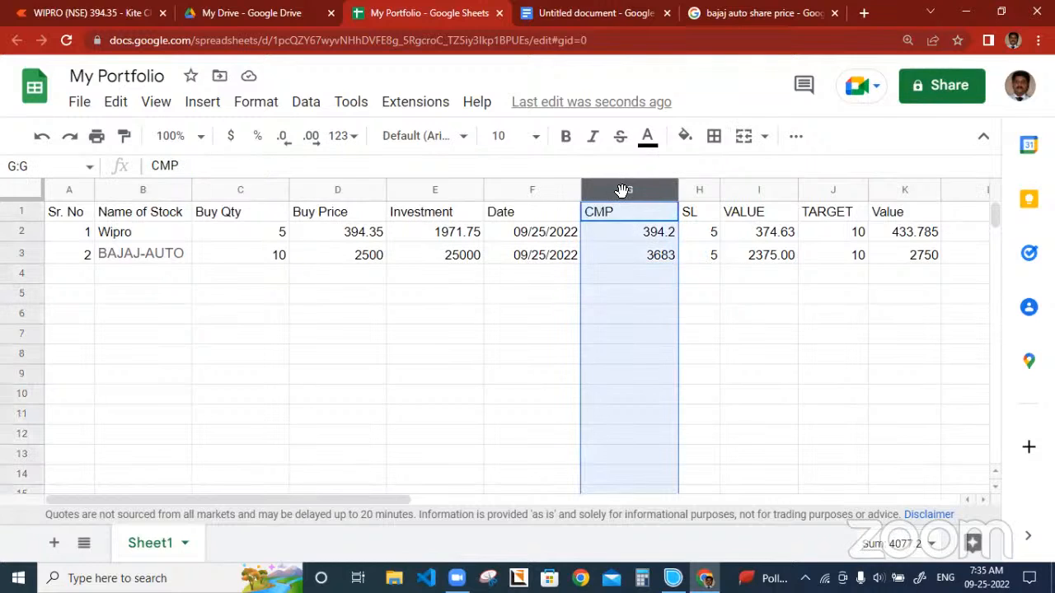
click(620, 260)
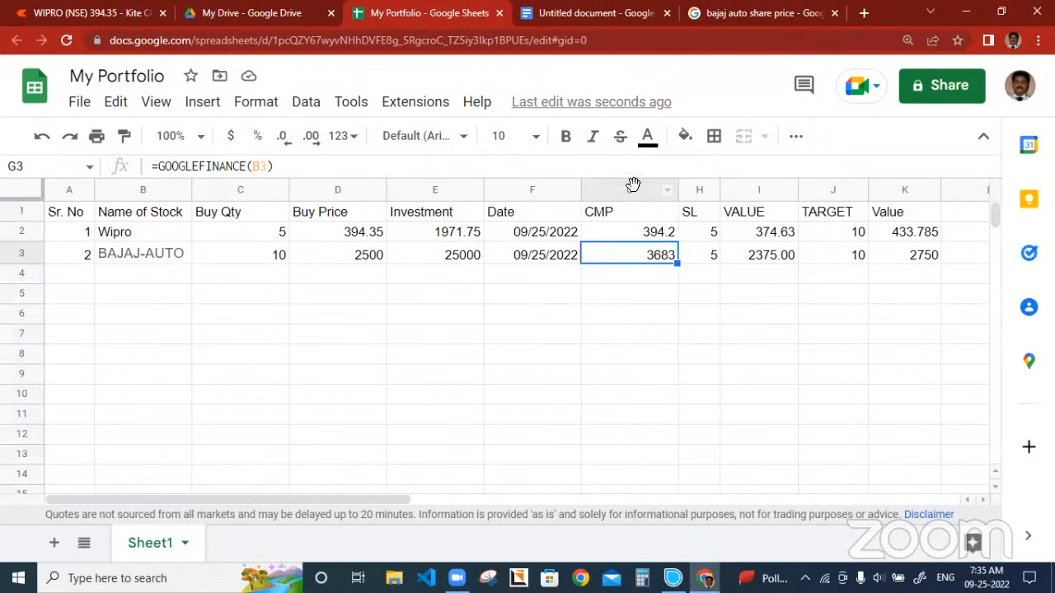
click(633, 185)
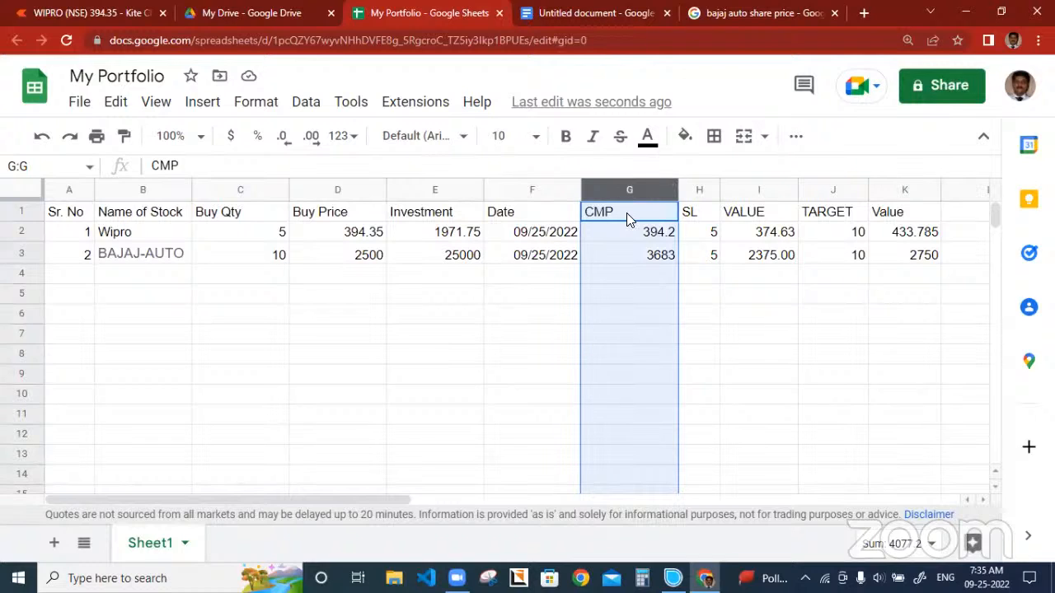
click(628, 218)
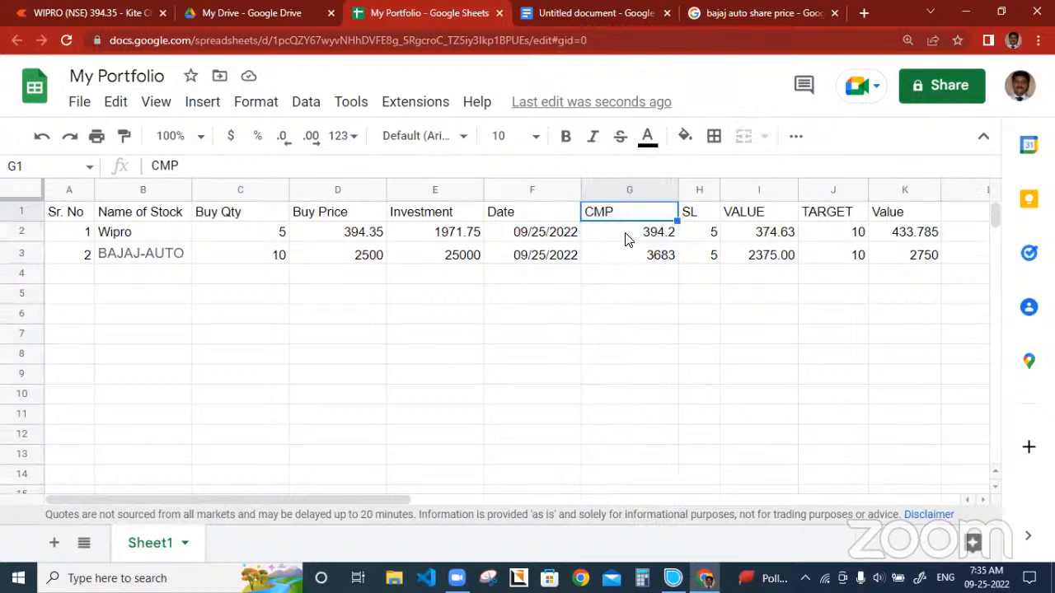
Create a conditional formatting rule for the CMP price cells G2:G23
click(627, 239)
key(shift+Down)
key(shift+Down)
key(shift+Down)
key(shift+Down)
key(shift+Down)
key(shift+Down)
key(shift+Down)
key(shift+Down)
key(shift+Down)
key(shift+Down)
key(shift+Down)
key(shift+Down)
key(shift+Down)
key(shift+Down)
key(shift+Down)
key(shift+Down)
key(shift+Down)
key(shift+Down)
key(shift+Down)
key(shift+Down)
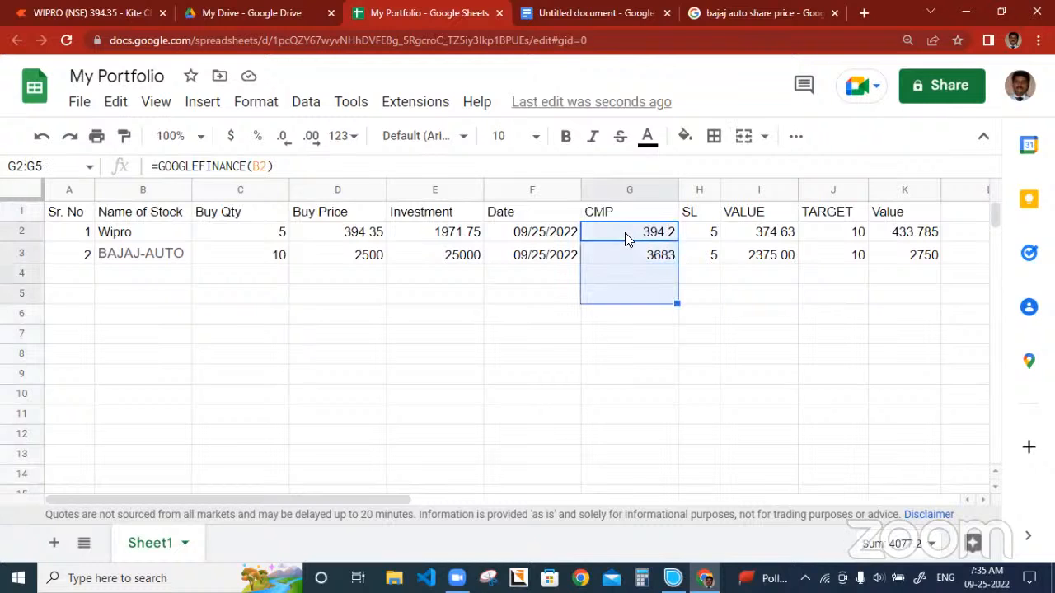
scroll(624, 240, up, 3)
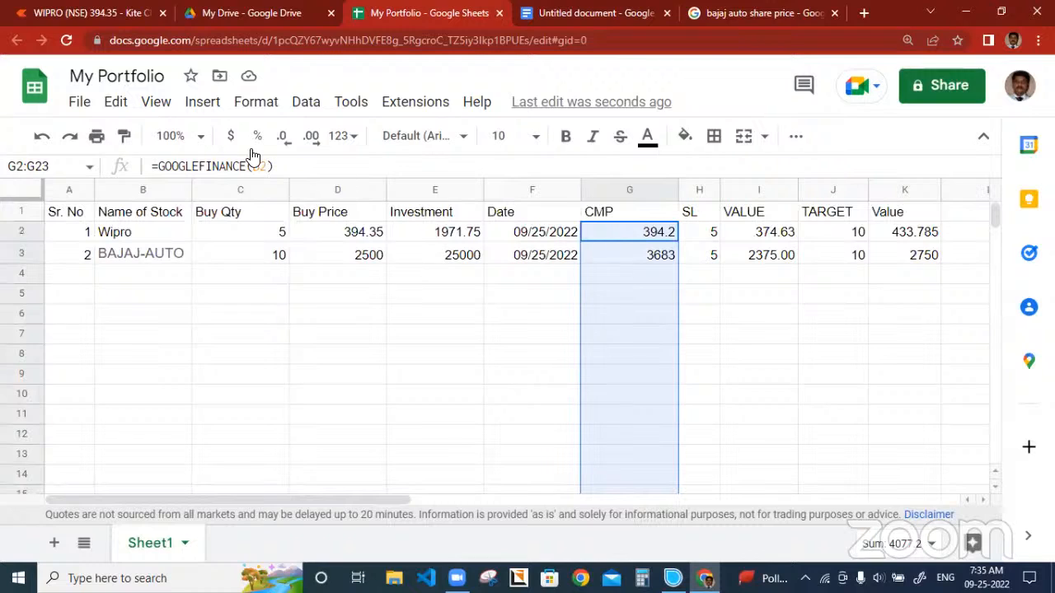
click(306, 103)
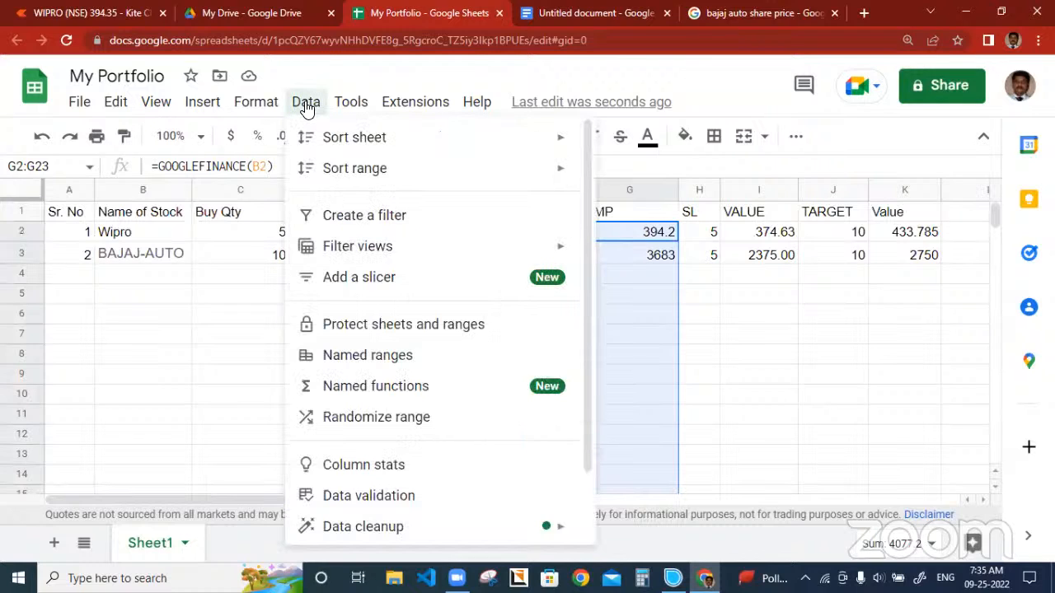
click(257, 103)
click(257, 103)
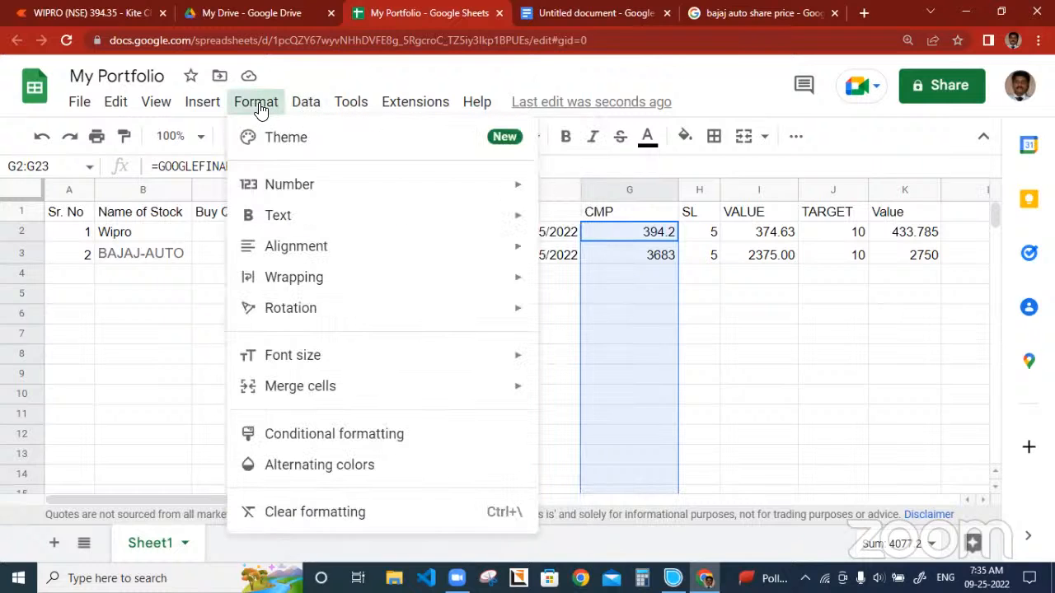
click(347, 437)
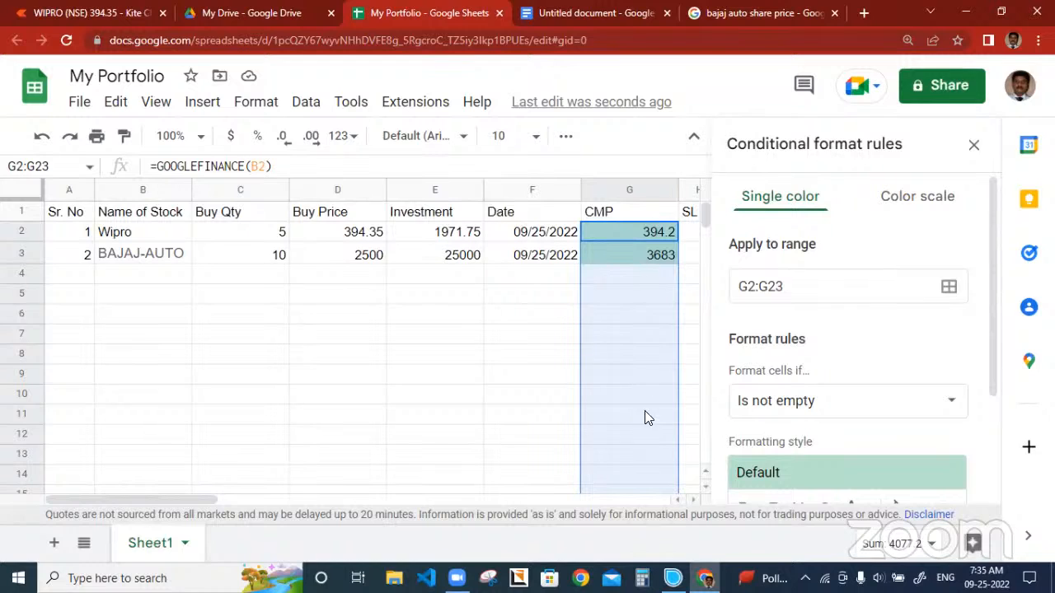
click(839, 409)
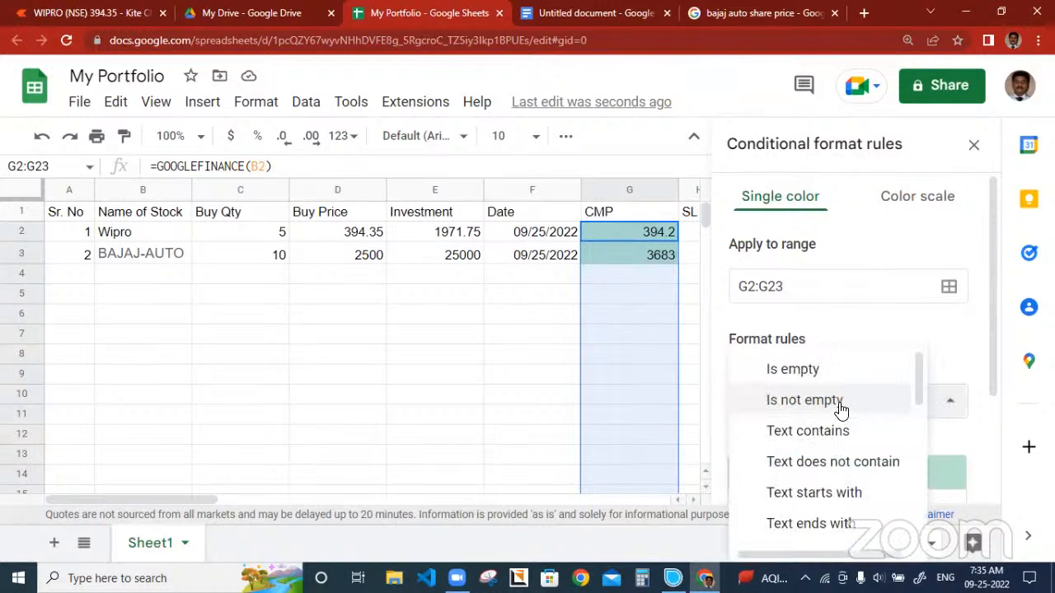
scroll(921, 387, down, 1)
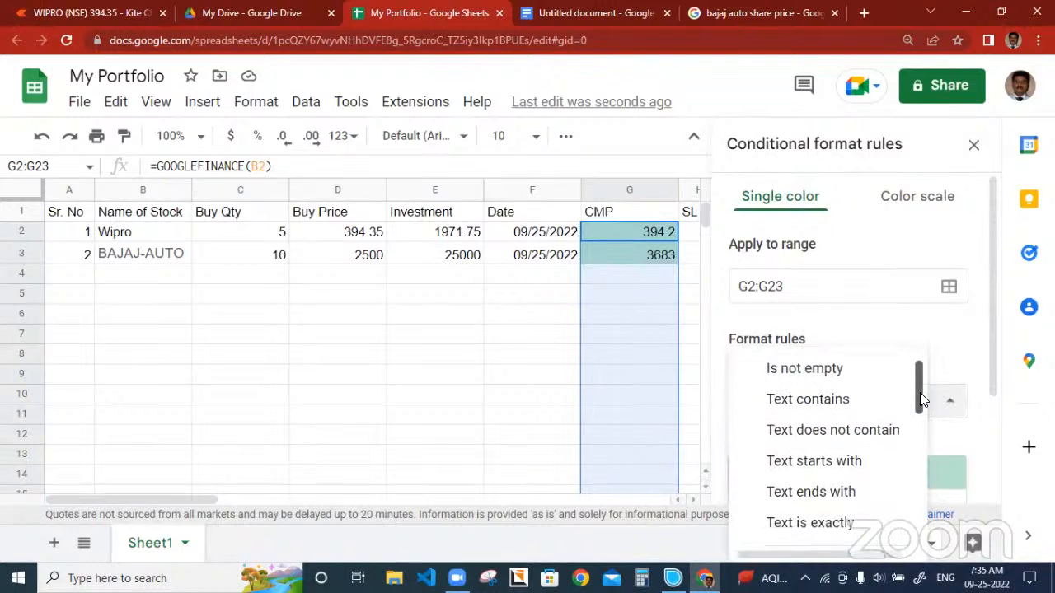
scroll(920, 391, down, 1)
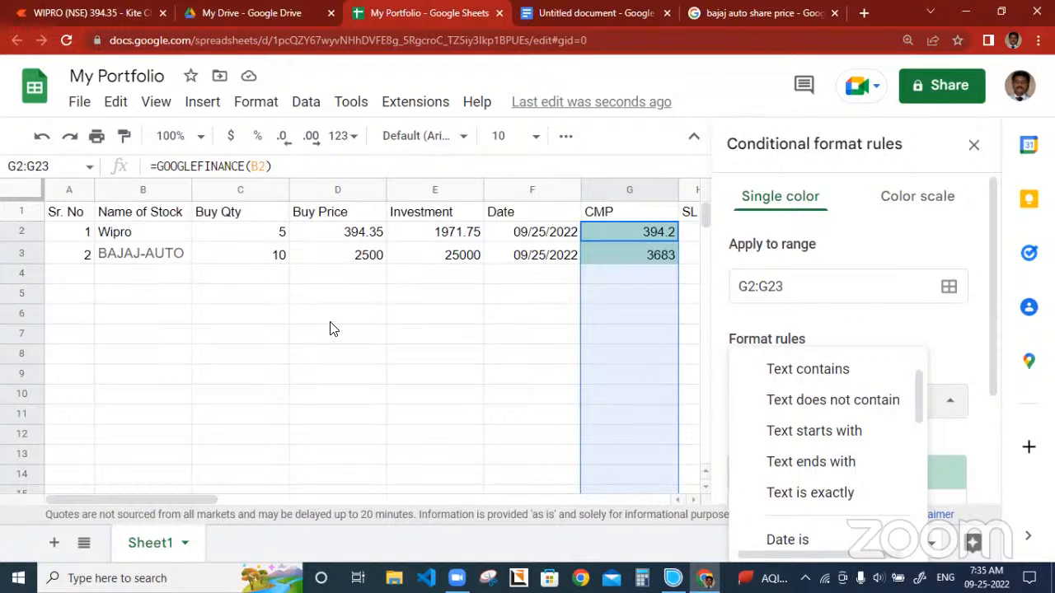
click(760, 76)
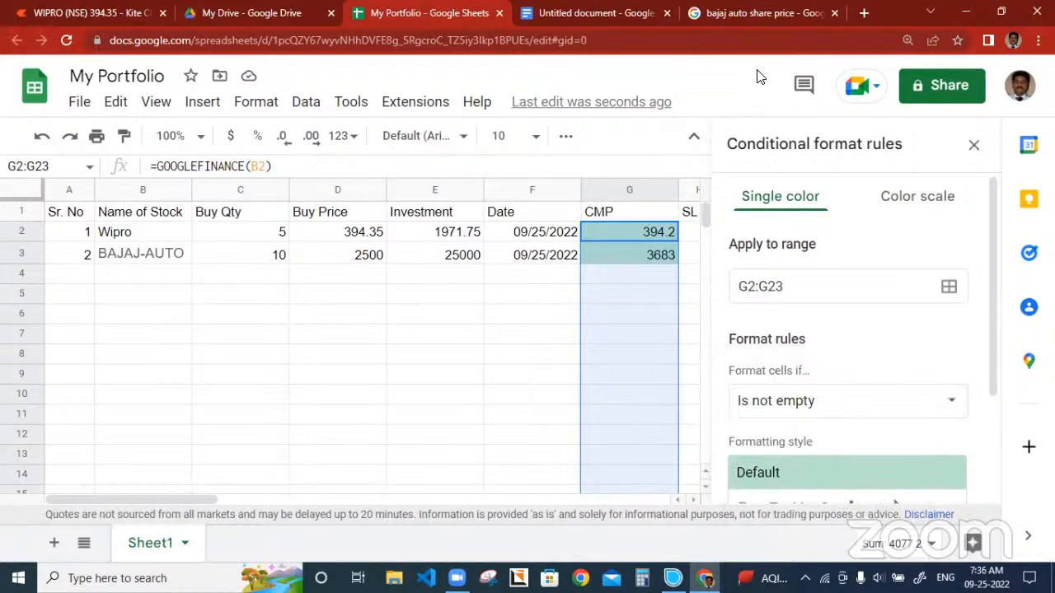
click(971, 146)
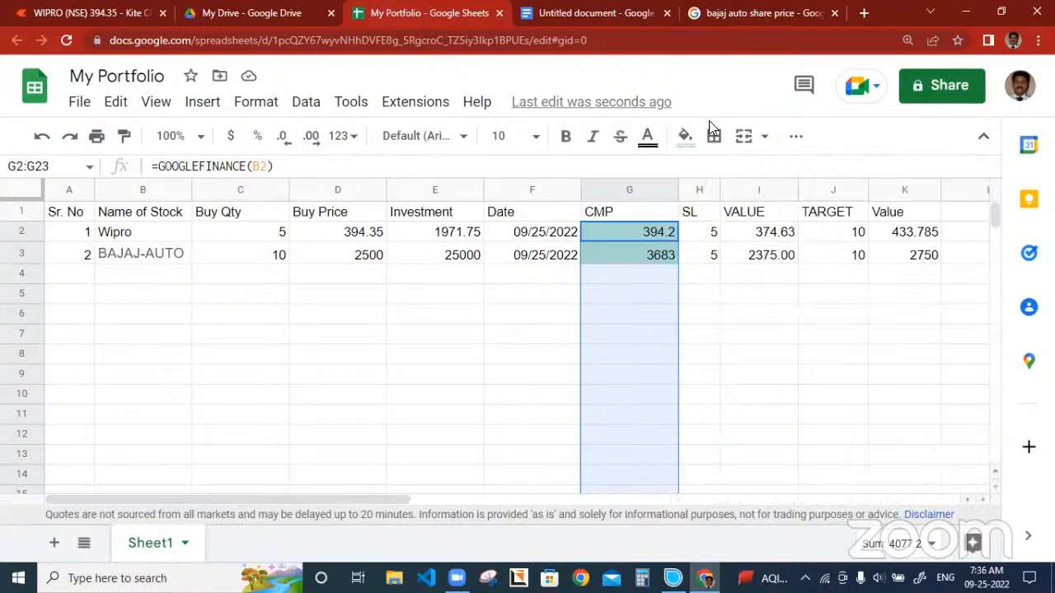
scroll(763, 296, down, 2)
scroll(763, 297, up, 1)
scroll(763, 297, up, 1)
Change the G2:G23 rule's condition to Greater than or equal to with I2:I23 as the comparison value
click(279, 105)
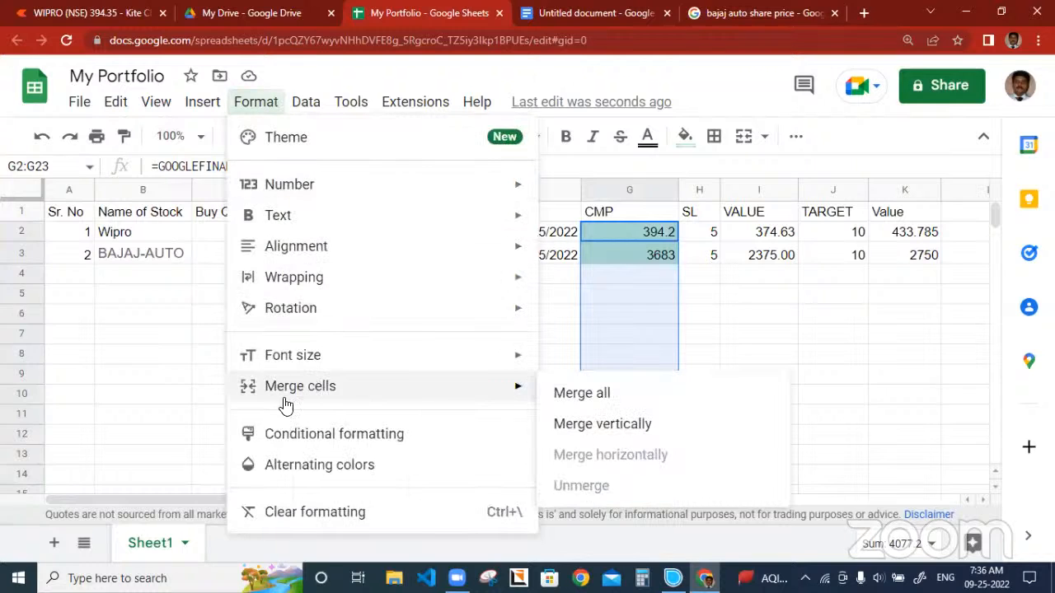
click(292, 443)
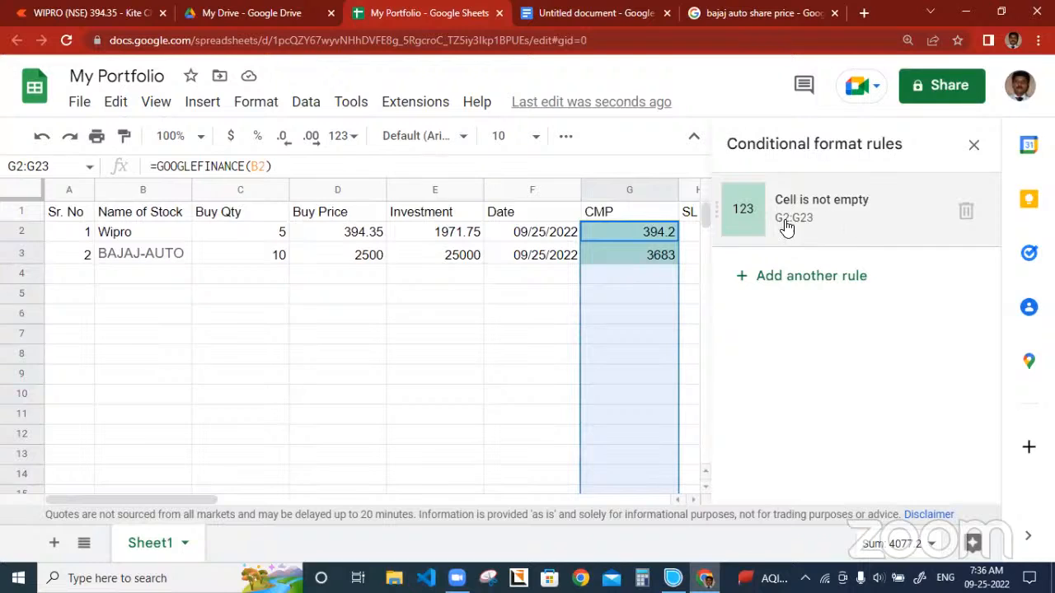
click(846, 219)
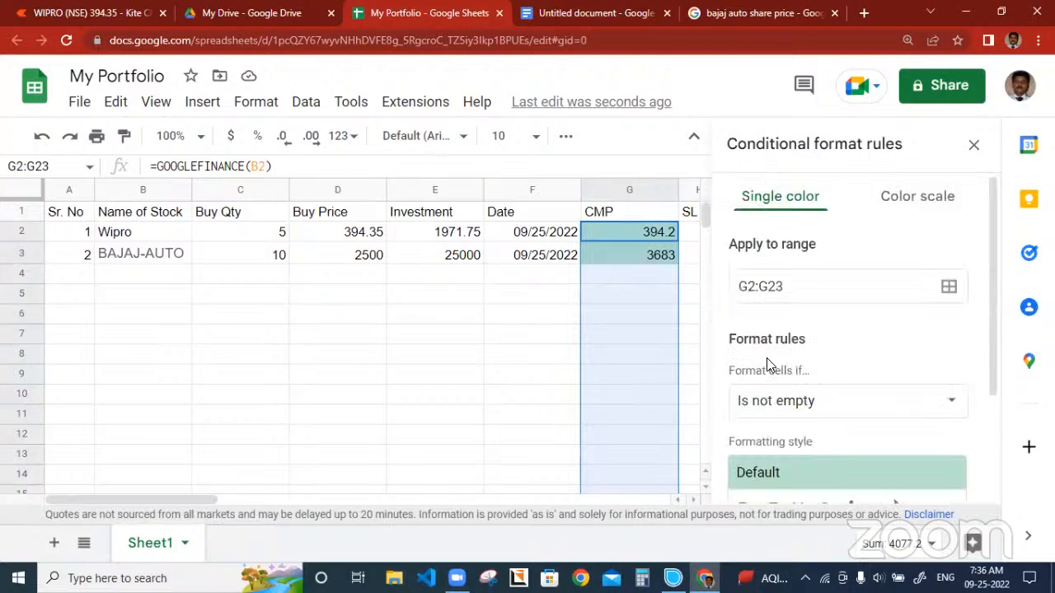
click(855, 413)
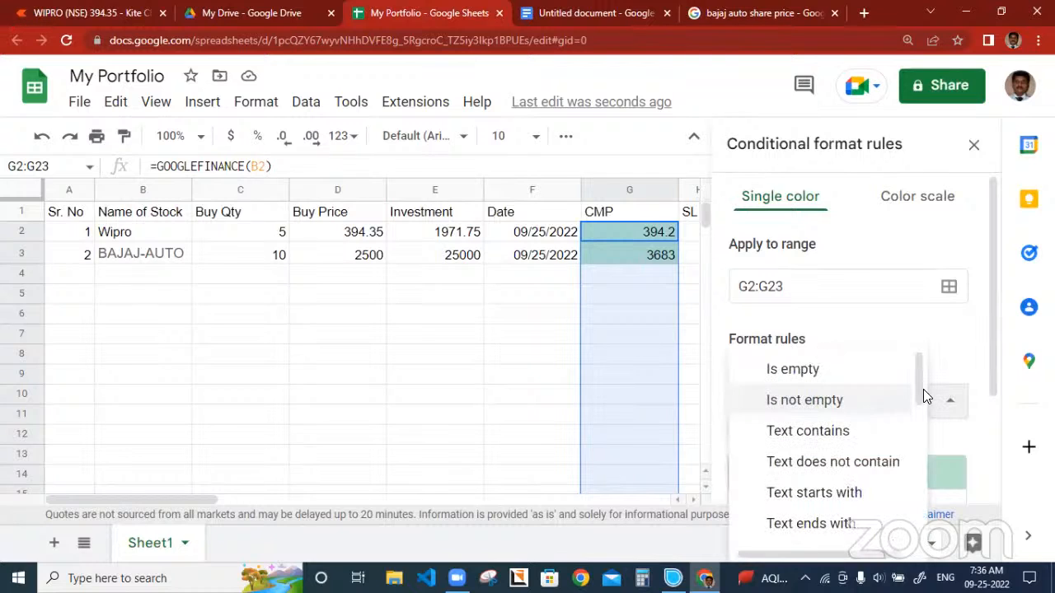
drag(918, 379, 918, 477)
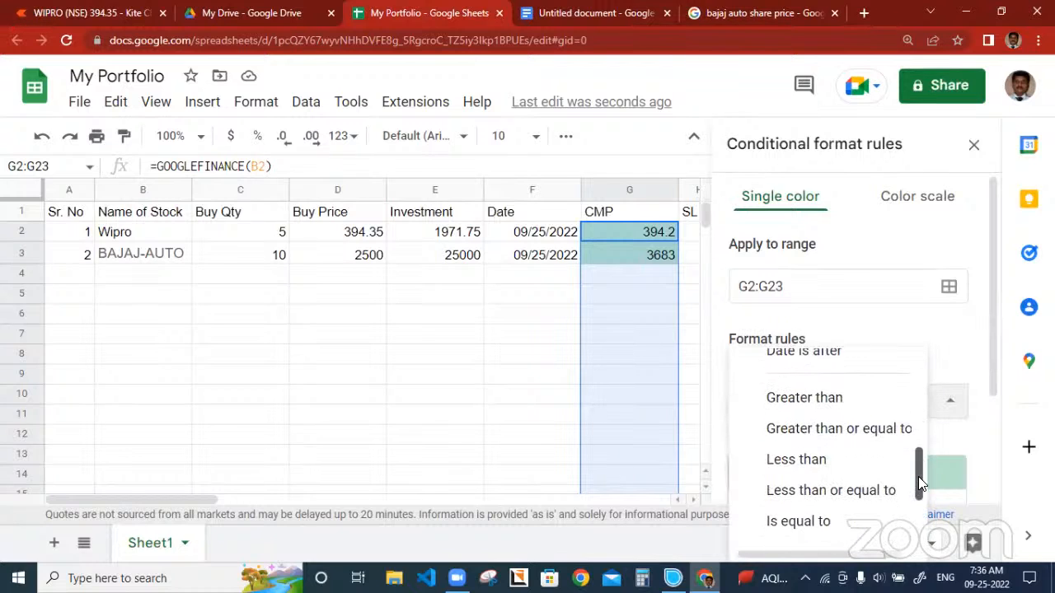
click(844, 426)
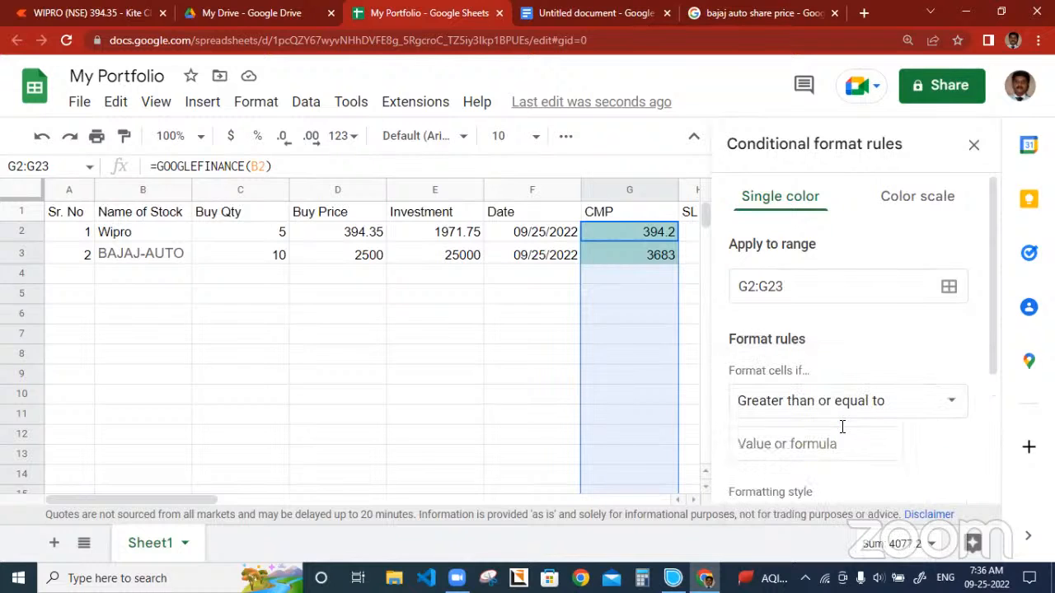
click(785, 447)
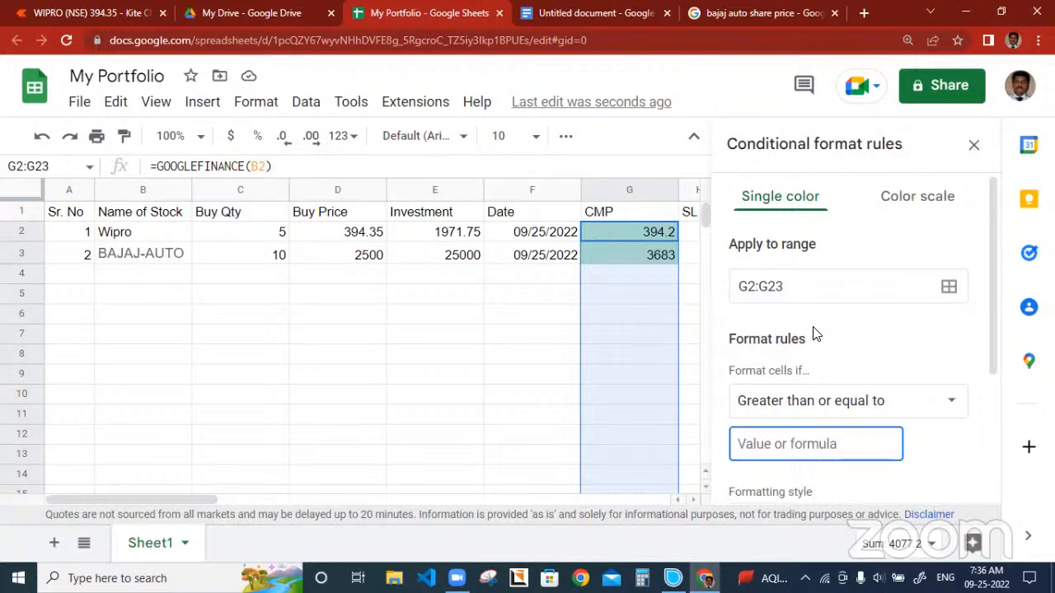
text(I2:)
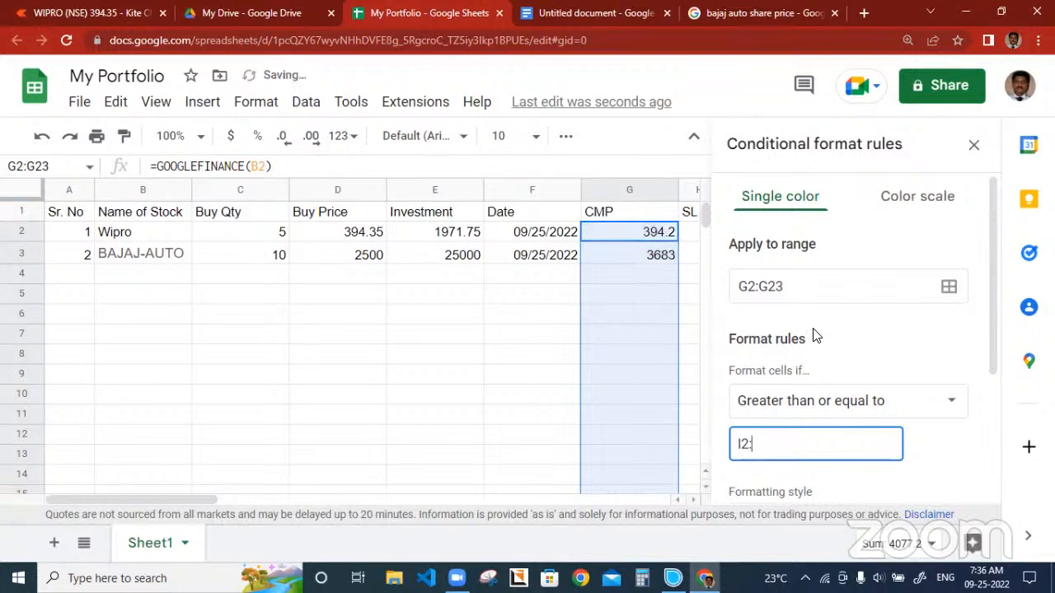
text(I23)
Give the G2:G23 rule a red fill, save it and close the conditional format rules
click(992, 344)
drag(992, 344, 996, 439)
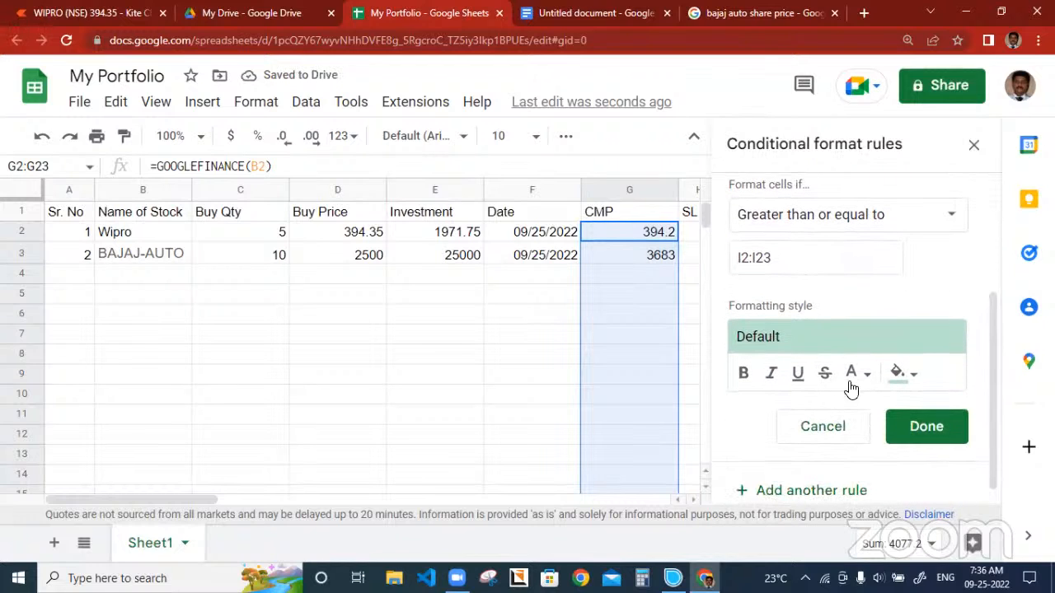
click(904, 377)
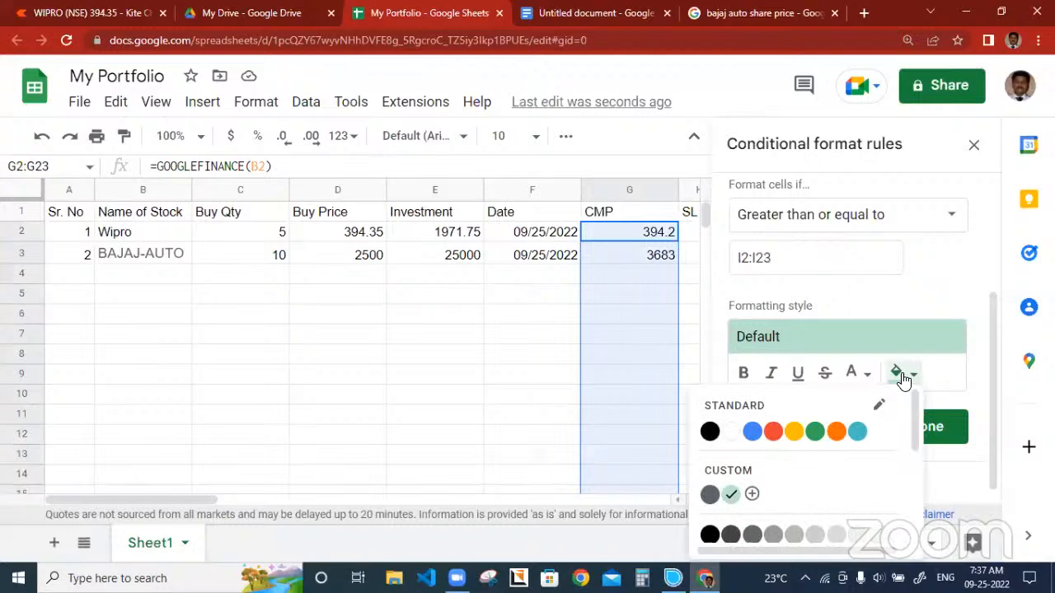
click(772, 433)
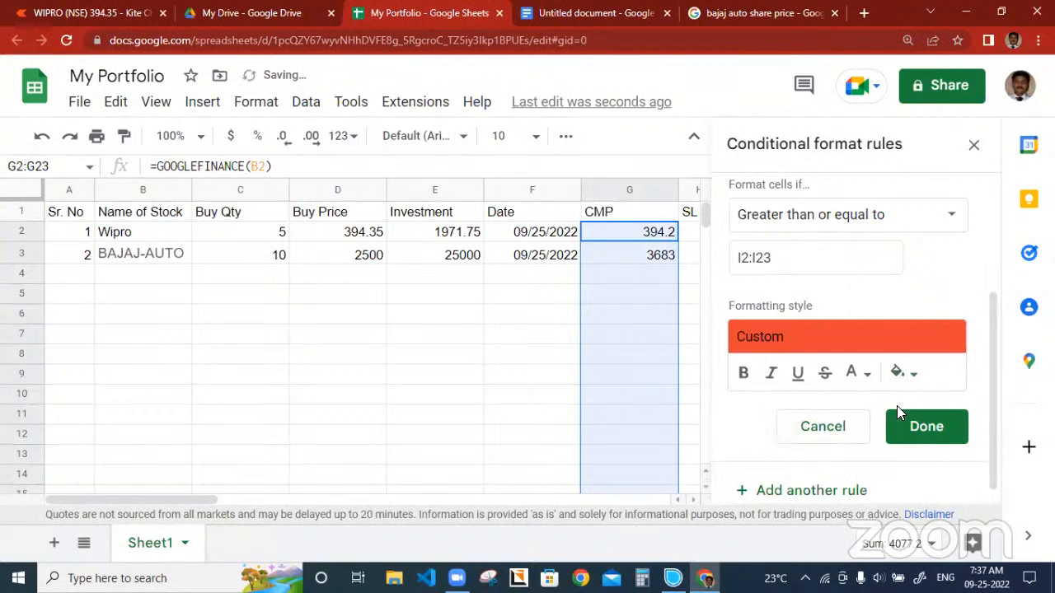
click(924, 426)
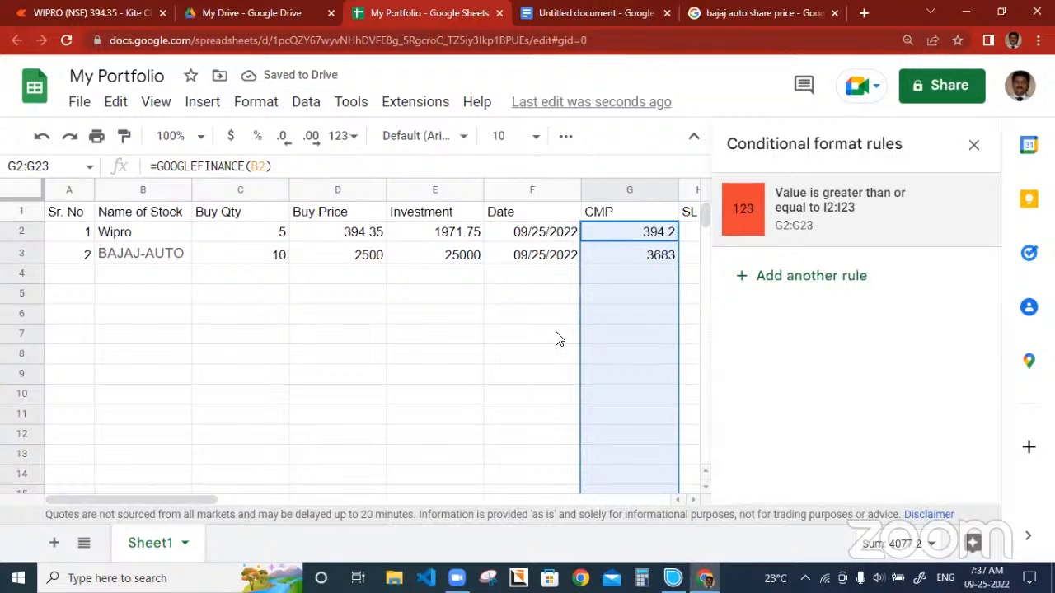
click(558, 337)
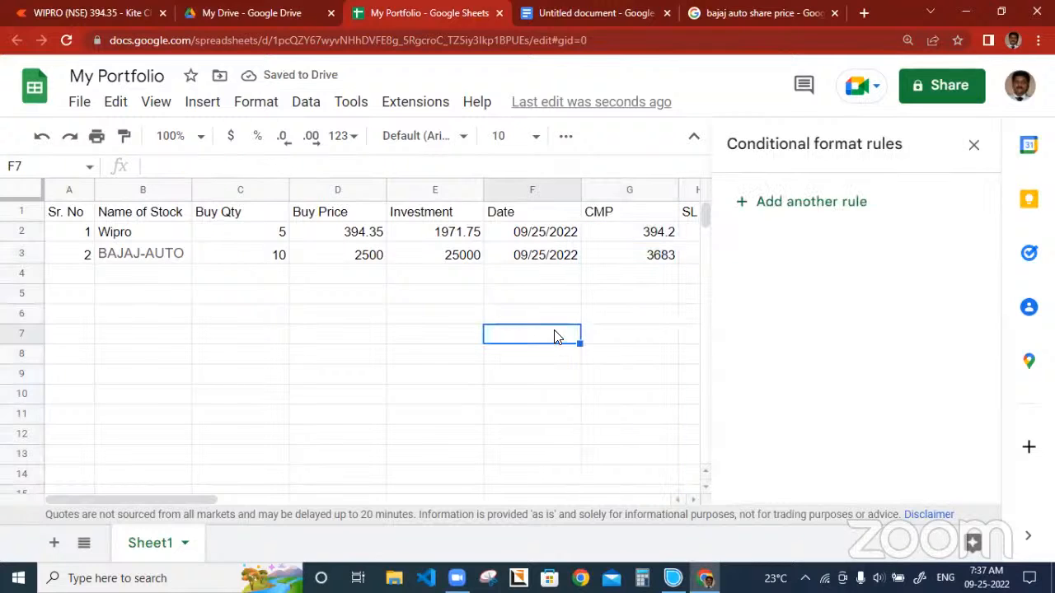
click(974, 145)
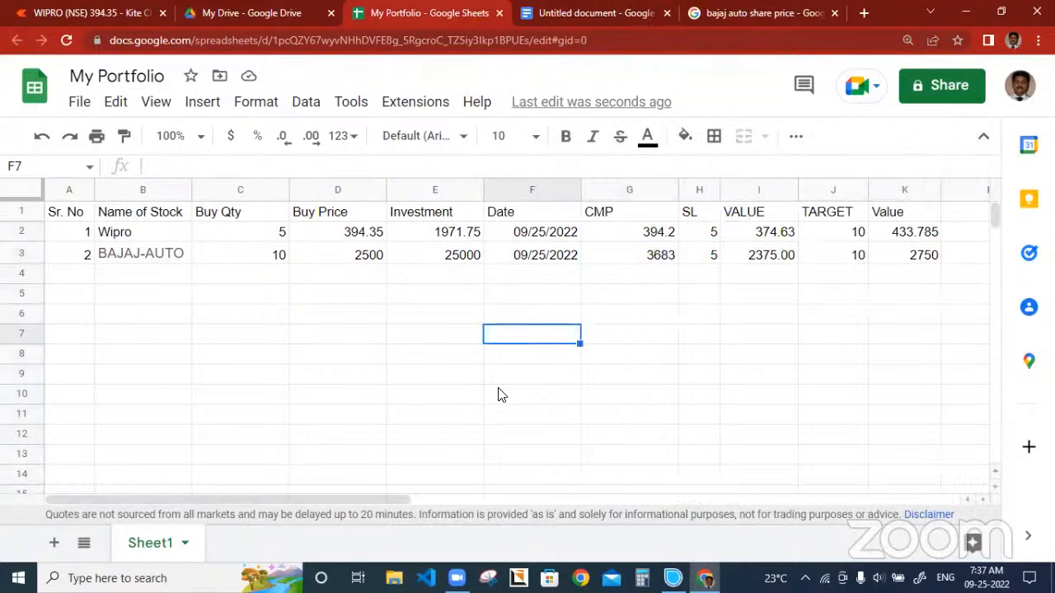
Check the Wipro row's CMP and SL cells against the new formatting rule
key(Up)
key(Up)
key(Up)
key(Up)
key(Up)
key(Right)
key(Right)
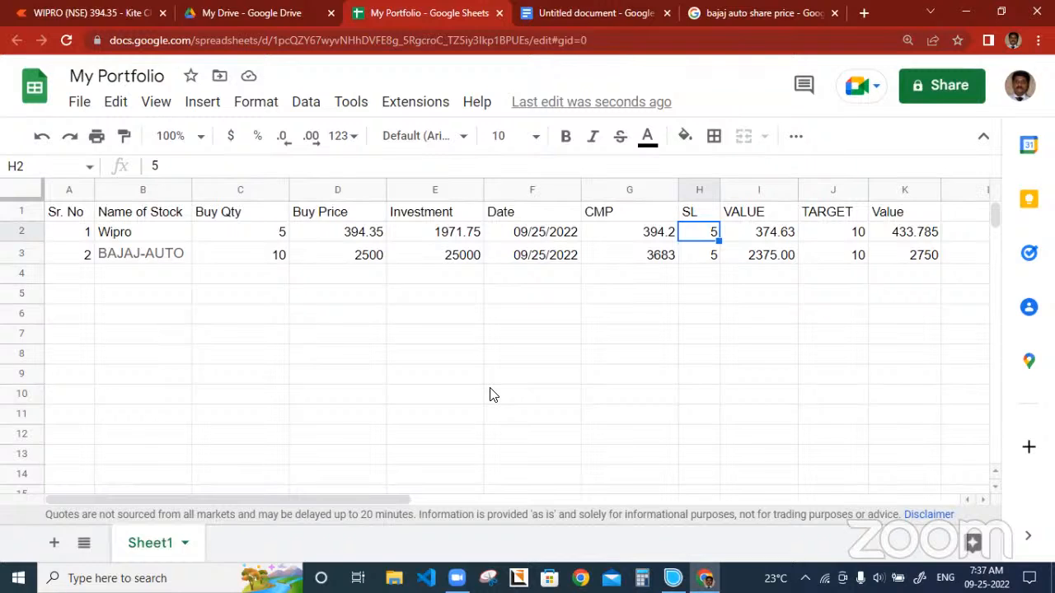
drag(490, 395, 587, 402)
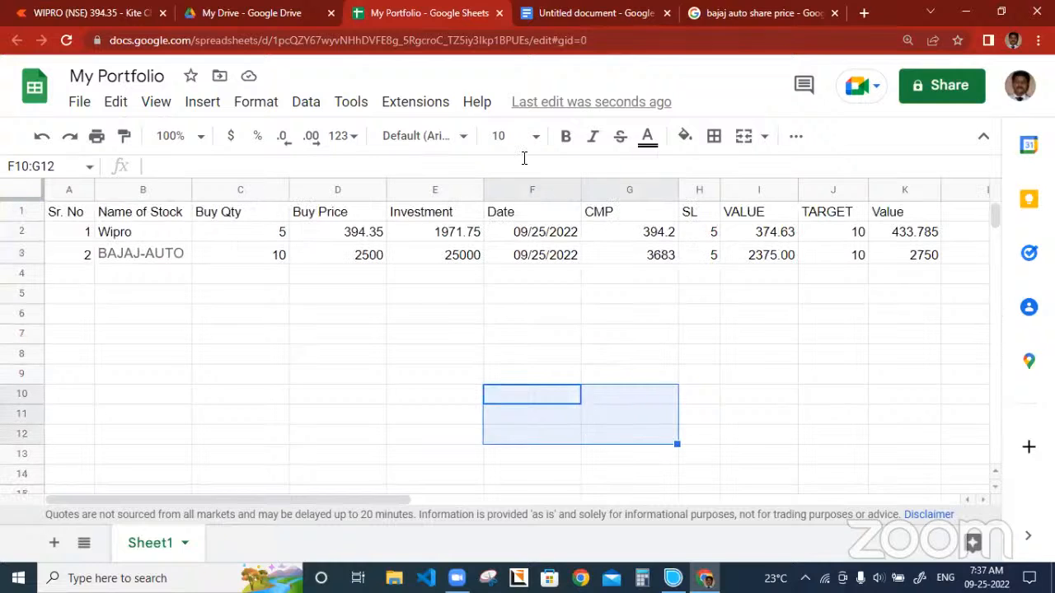
Change the CMP formatting rule's condition to Less than or equal to and close the rules
click(644, 237)
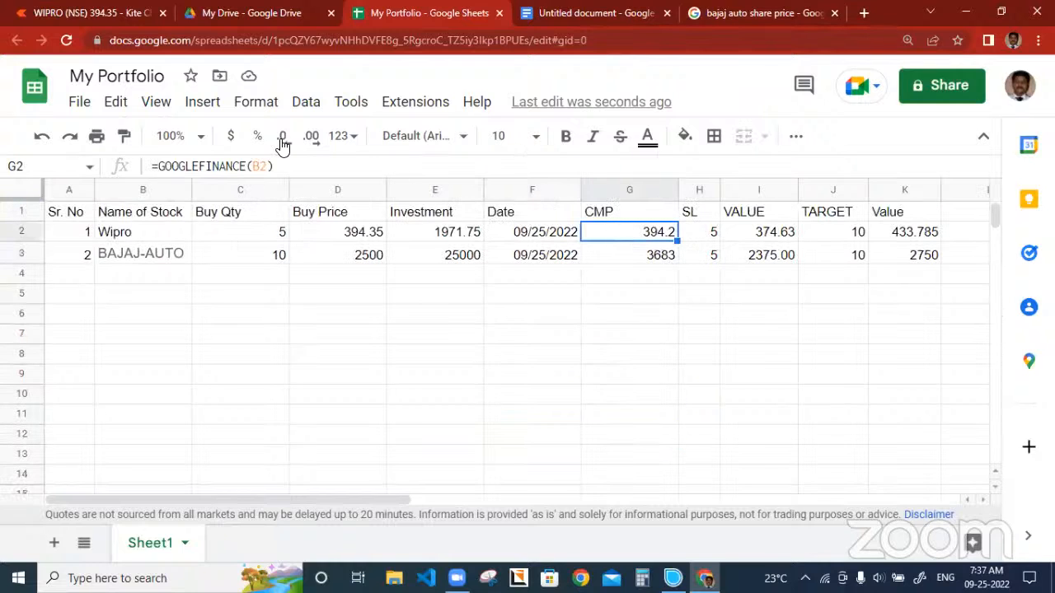
click(247, 102)
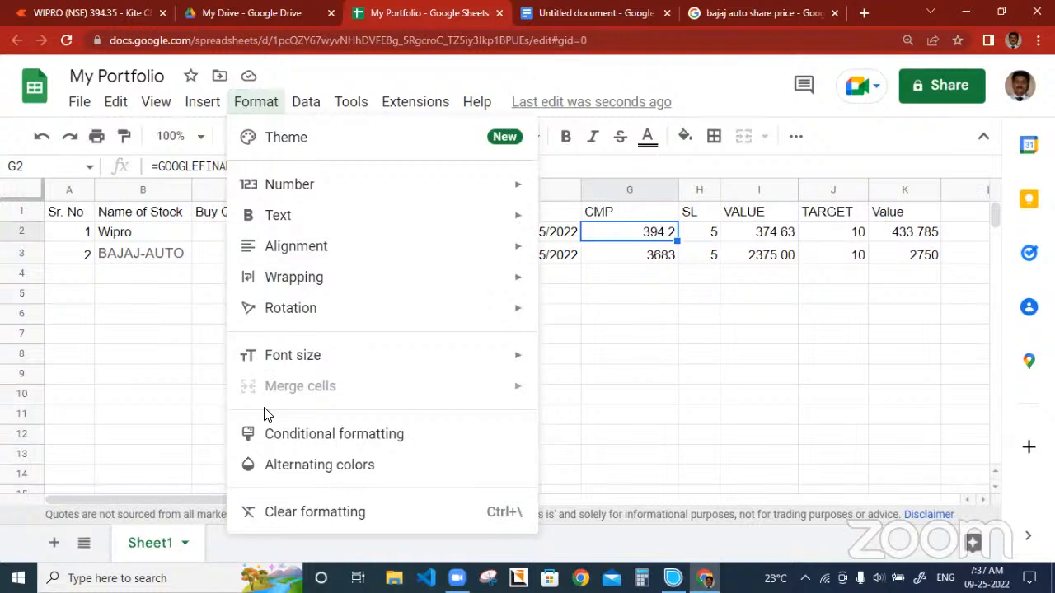
click(285, 437)
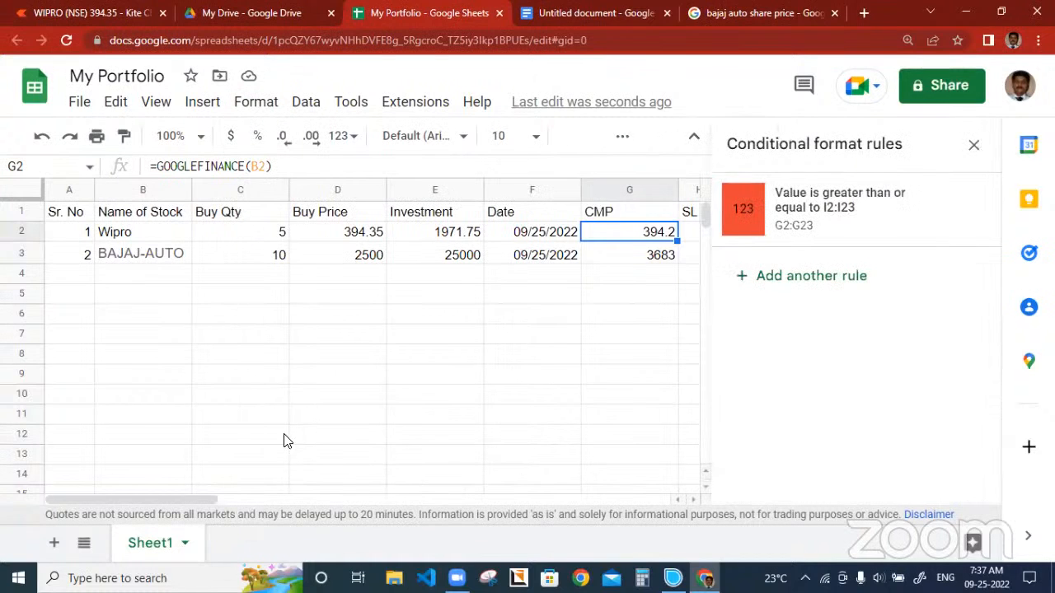
click(853, 229)
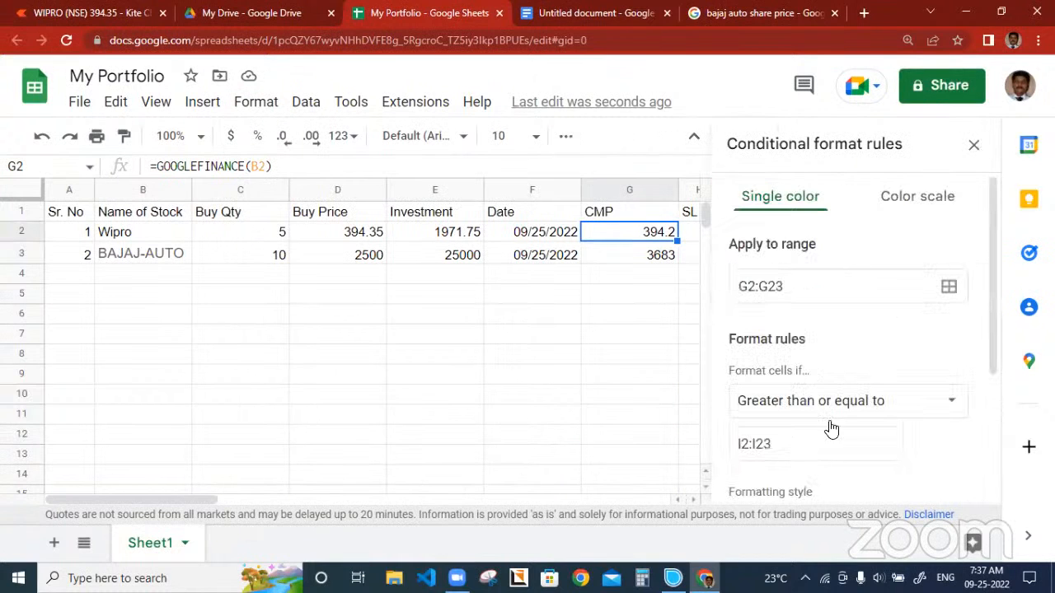
click(907, 410)
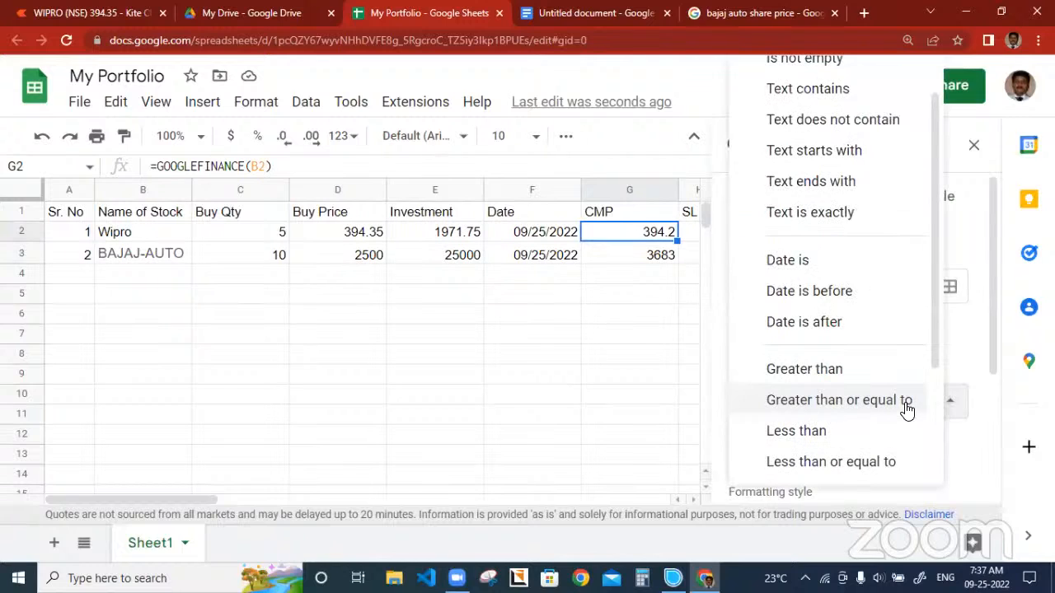
click(857, 470)
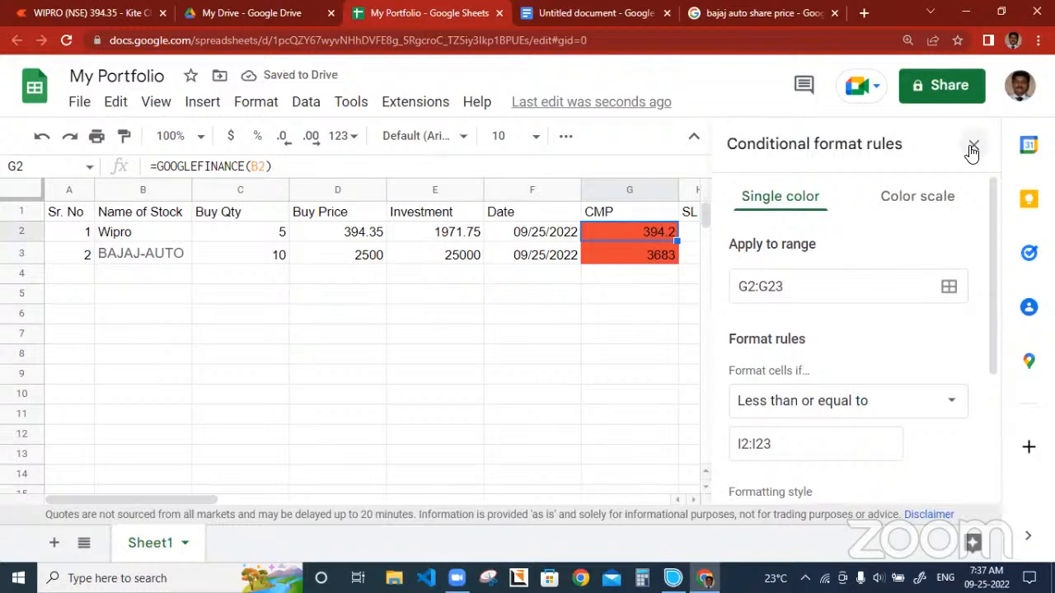
click(576, 341)
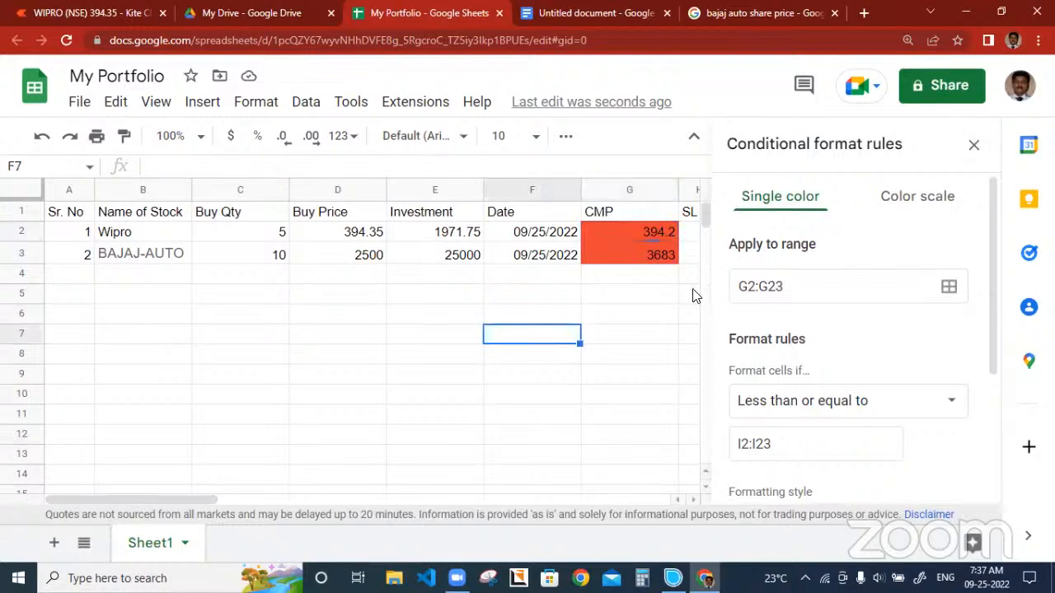
click(974, 144)
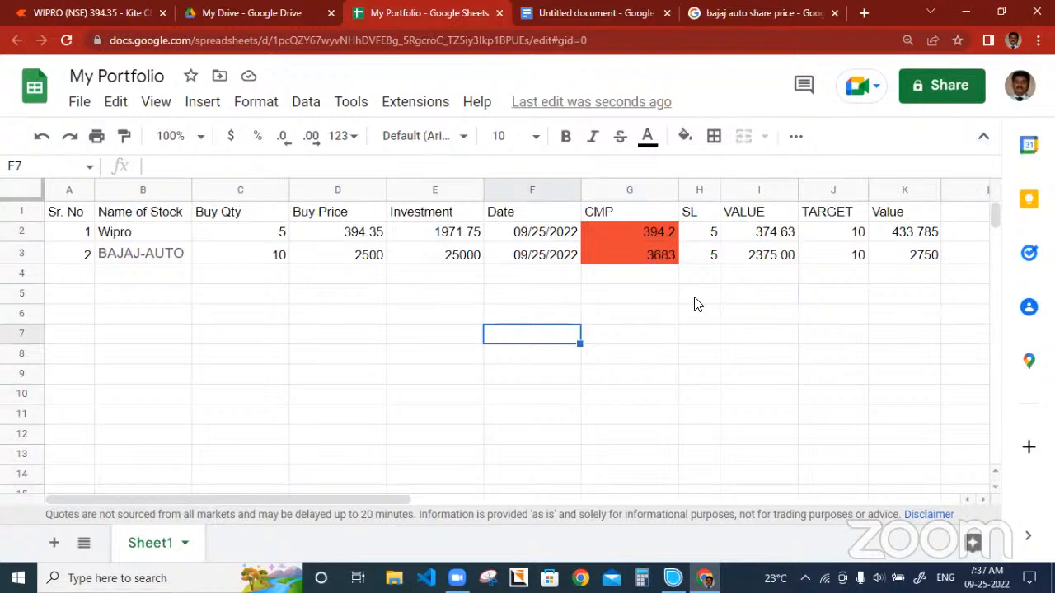
Test the CMP rule by setting Wipro's stop-loss value in I2 to 400, and restore the formula =D2-(D2*H2%)
click(766, 235)
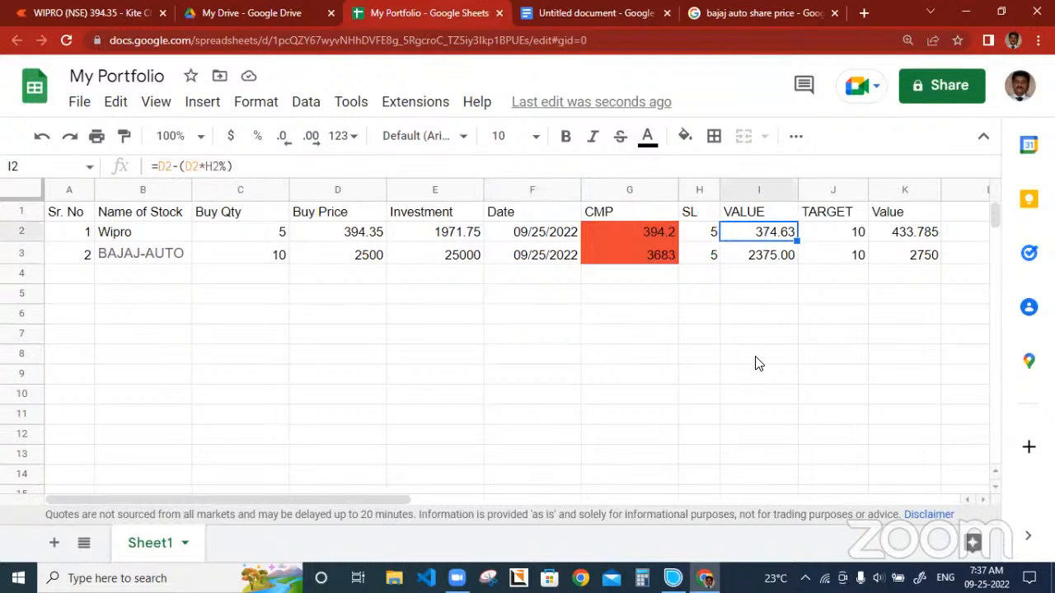
text(400)
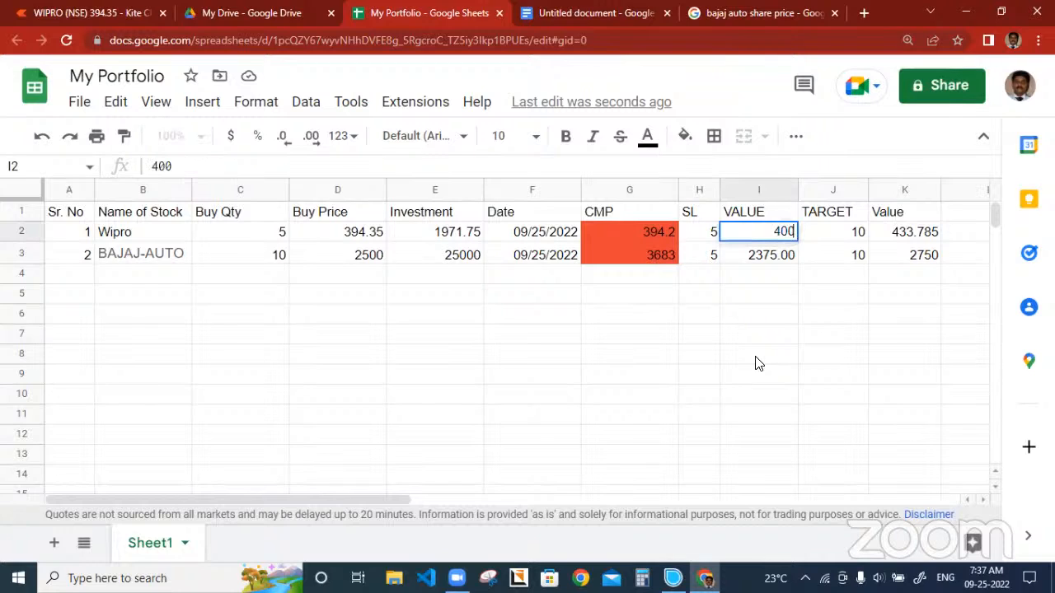
key(Return)
key(Up)
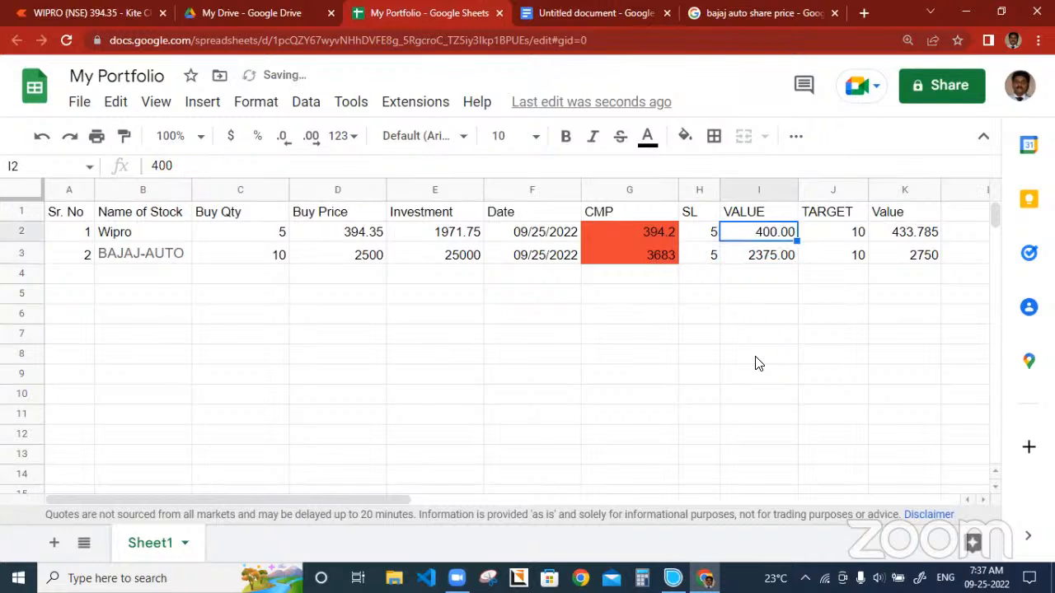
text(=D2-(D2*H2%))
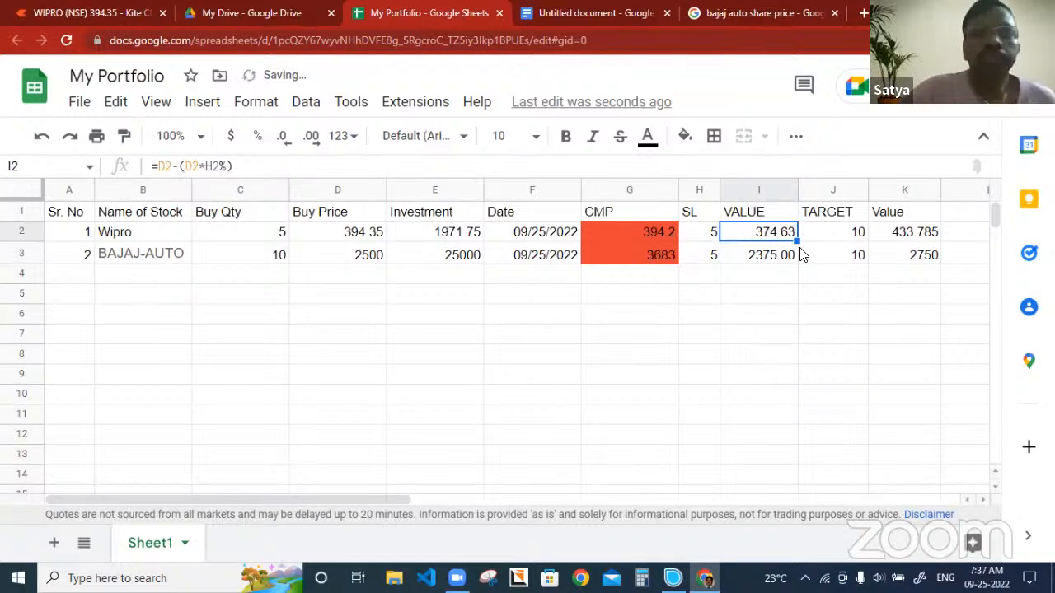
Add a conditional format rule to I2 with the Is not empty condition and the default style
click(251, 102)
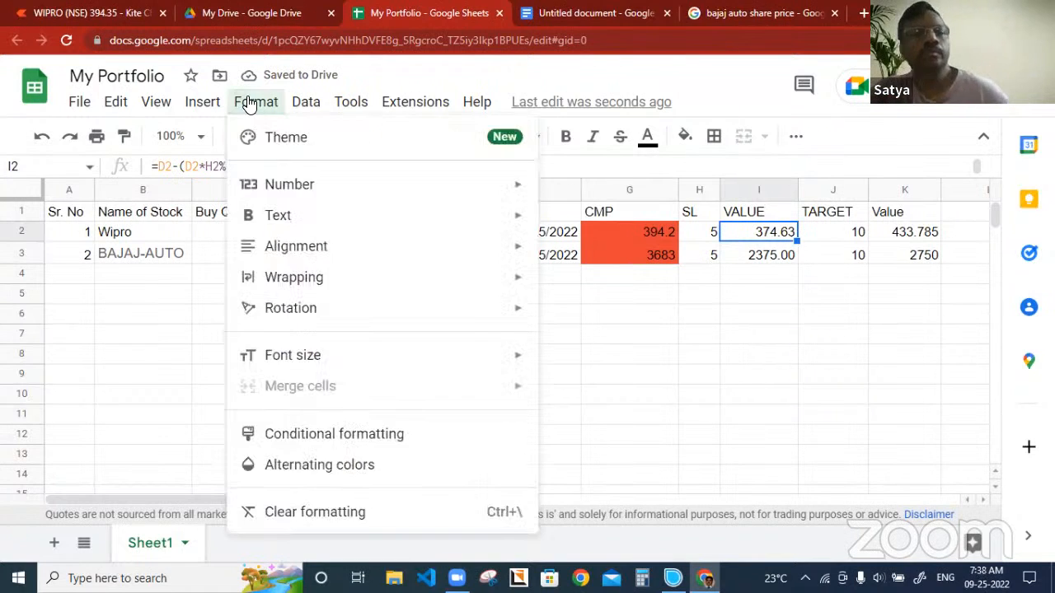
click(305, 433)
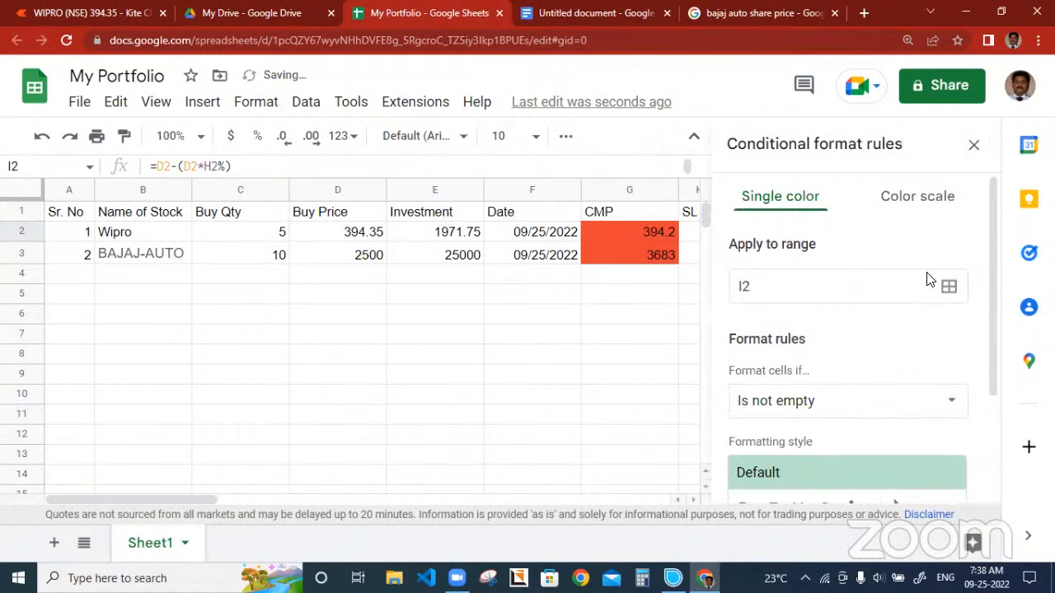
click(388, 343)
key(Right)
key(Right)
key(Right)
key(Right)
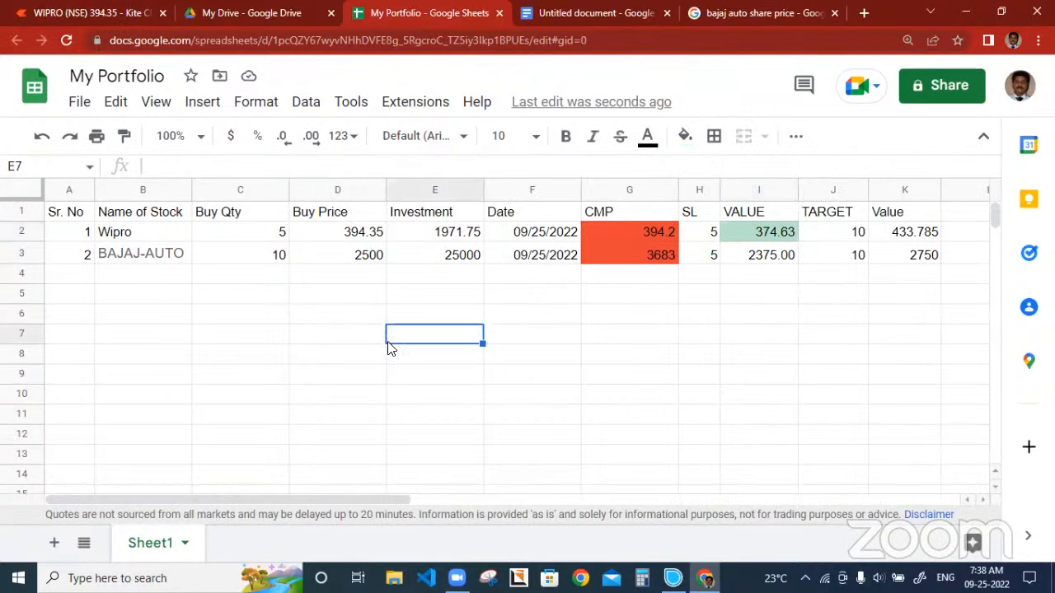
key(Right)
key(Right)
key(Right)
key(Right)
key(Right)
key(Right)
key(Right)
key(Right)
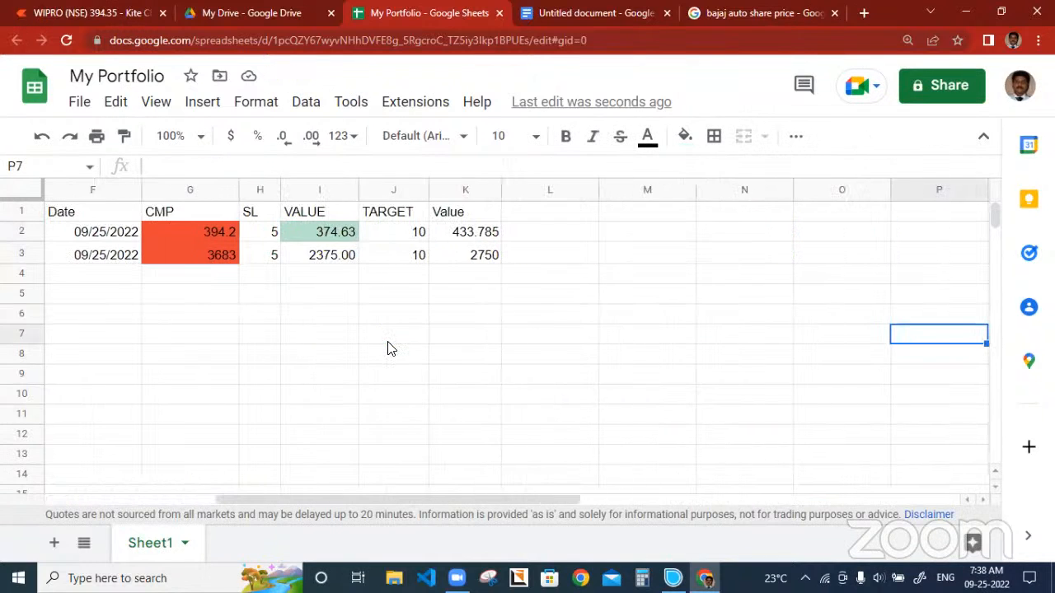
key(Left)
key(Left)
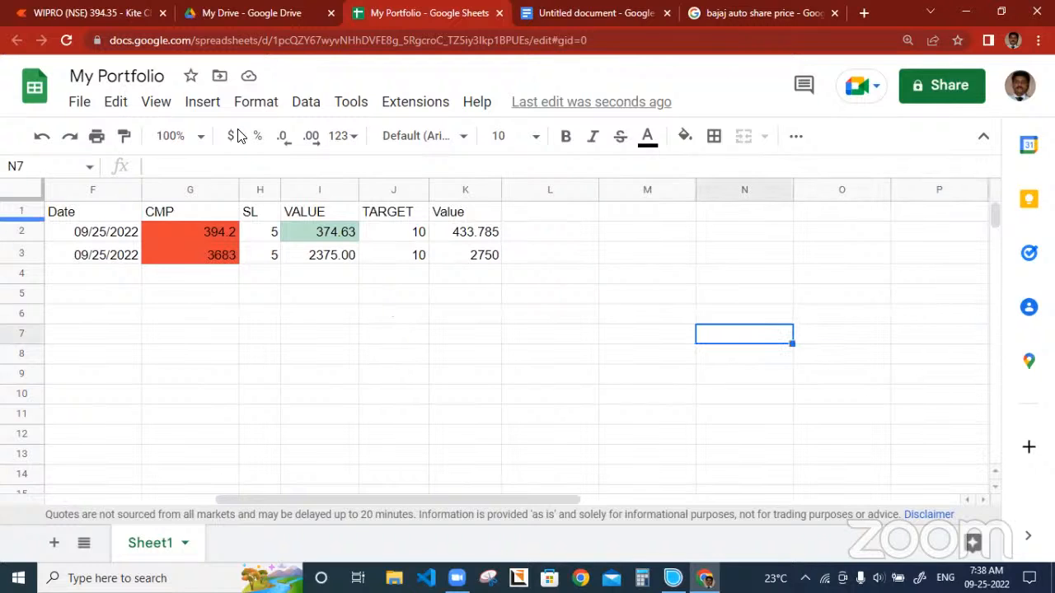
click(262, 105)
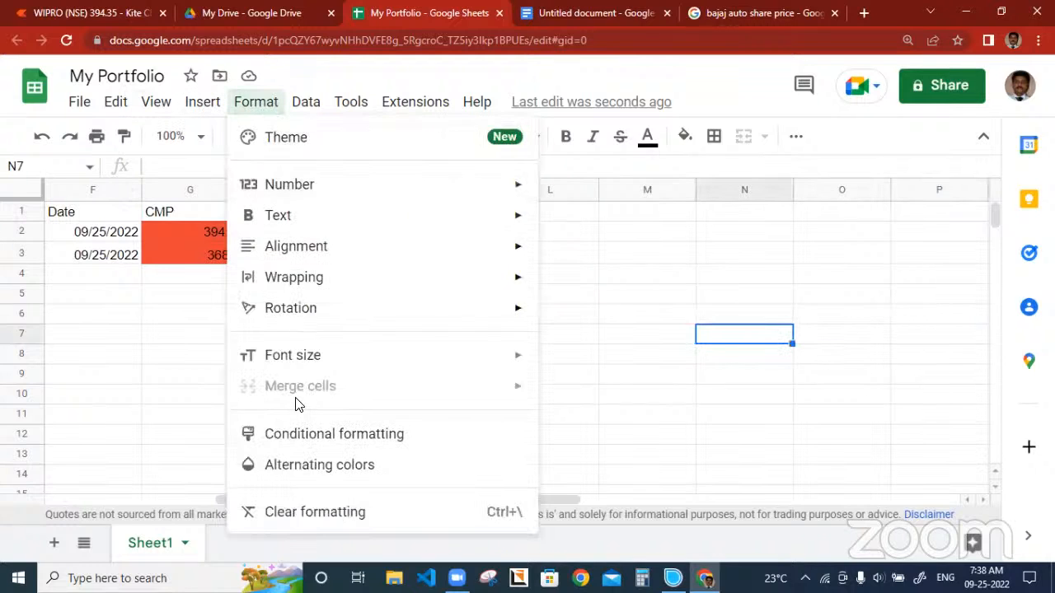
click(284, 434)
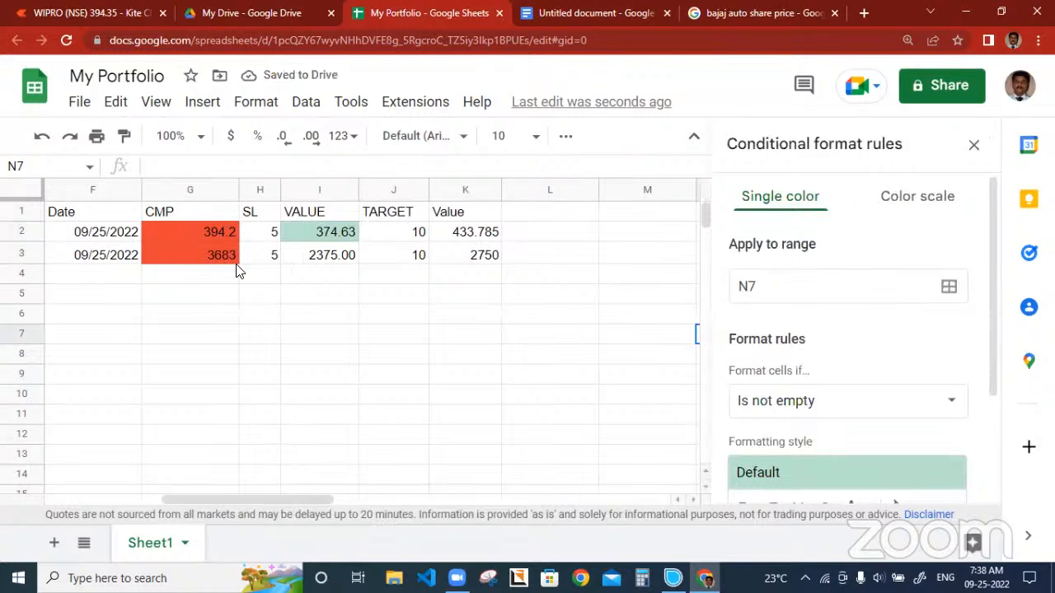
click(200, 234)
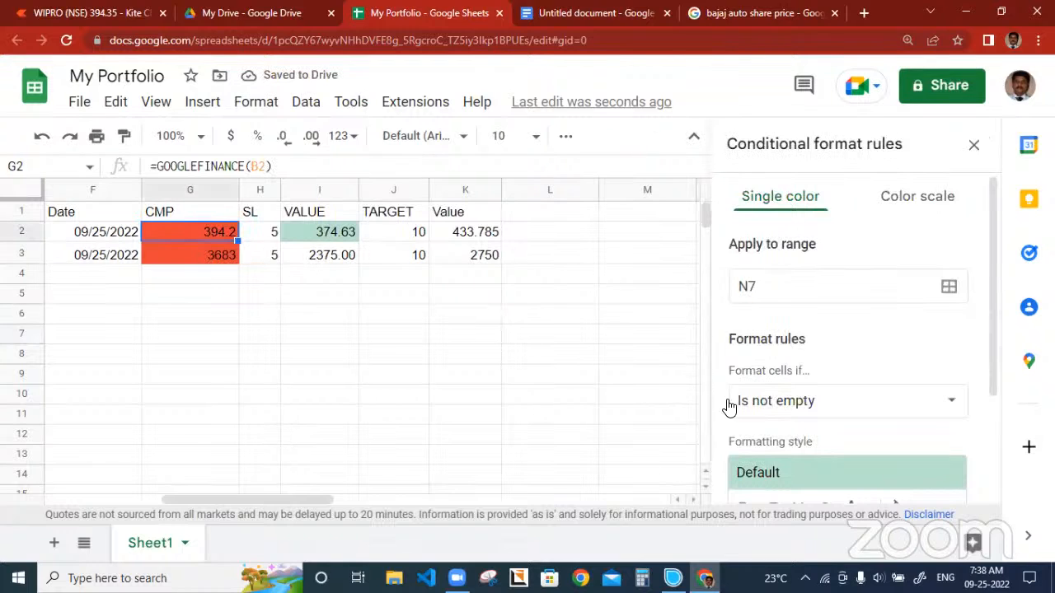
click(971, 147)
Change the condition of the G2:G23 conditional format rule to Less than
click(202, 103)
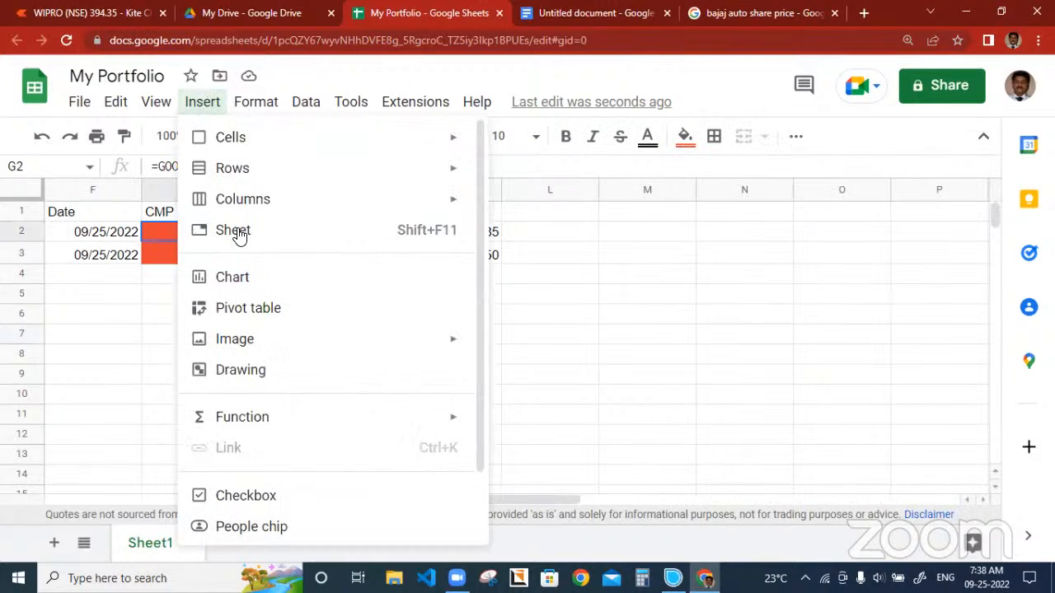
scroll(254, 464, down, 2)
mouse_move(252, 113)
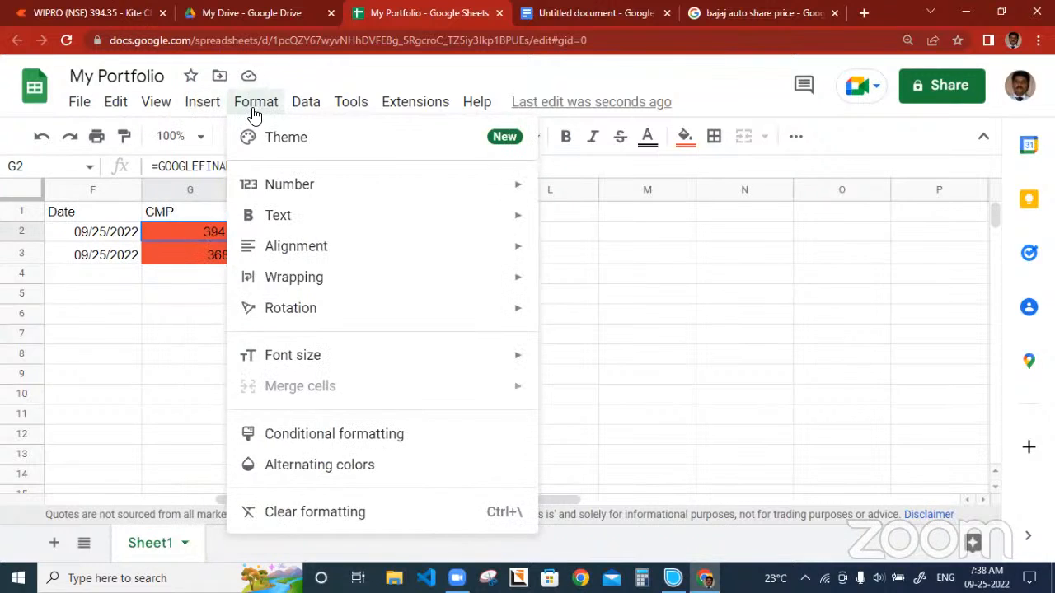
click(277, 436)
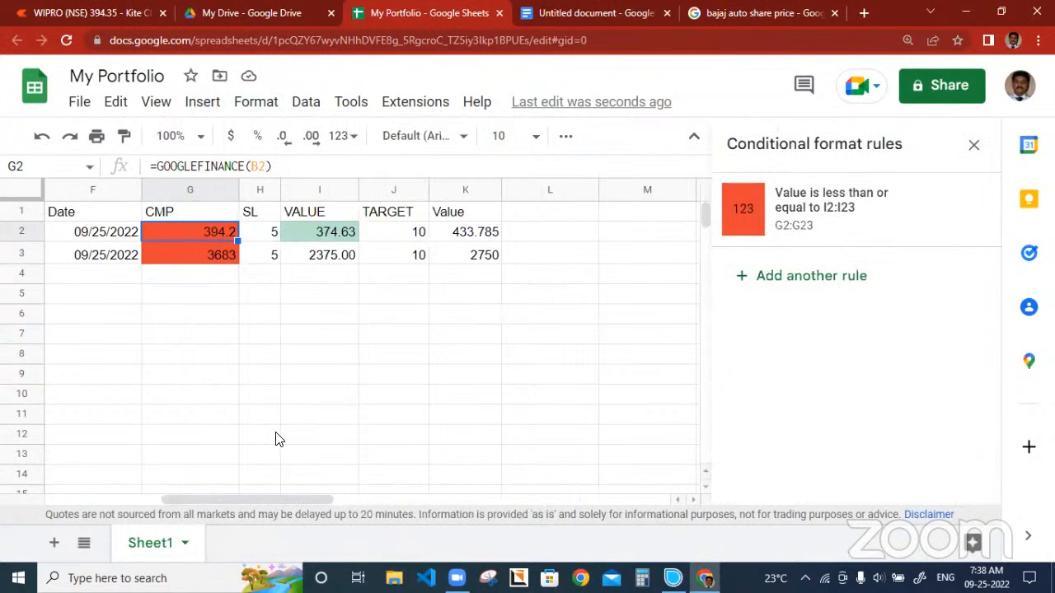
click(831, 208)
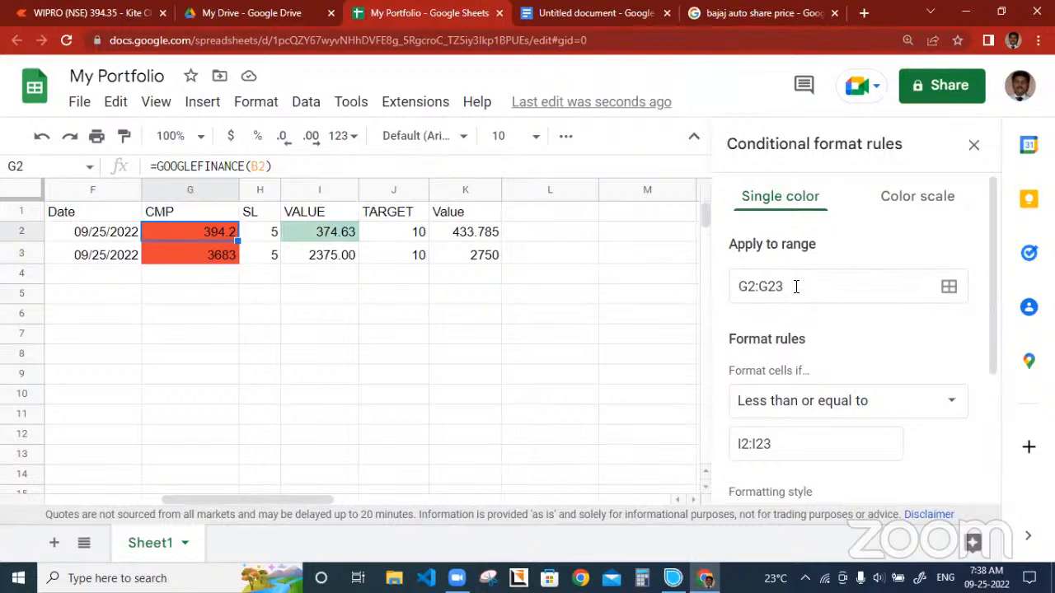
click(857, 408)
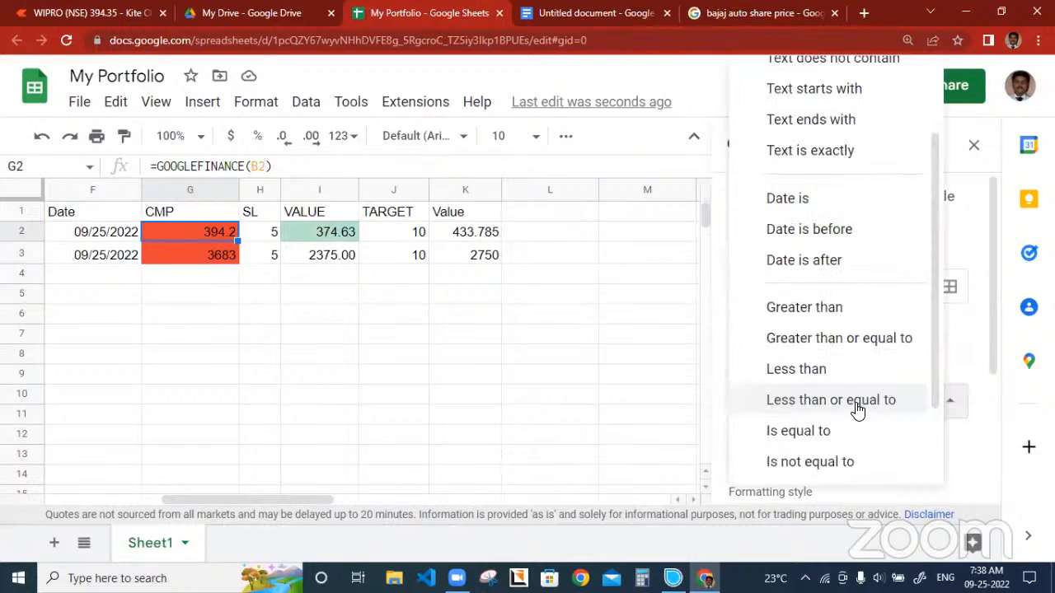
click(821, 372)
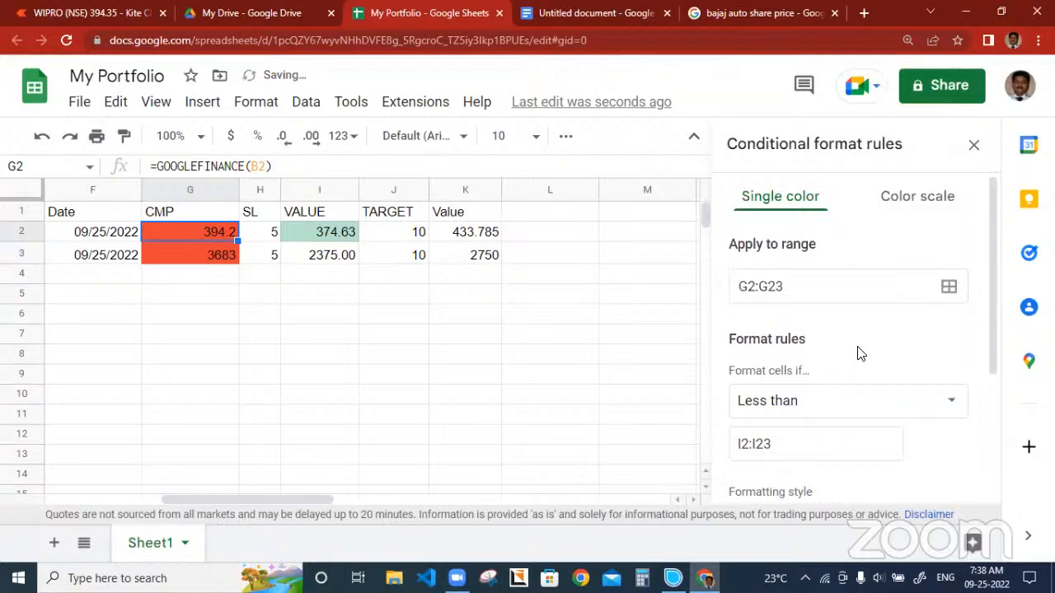
scroll(857, 353, down, 3)
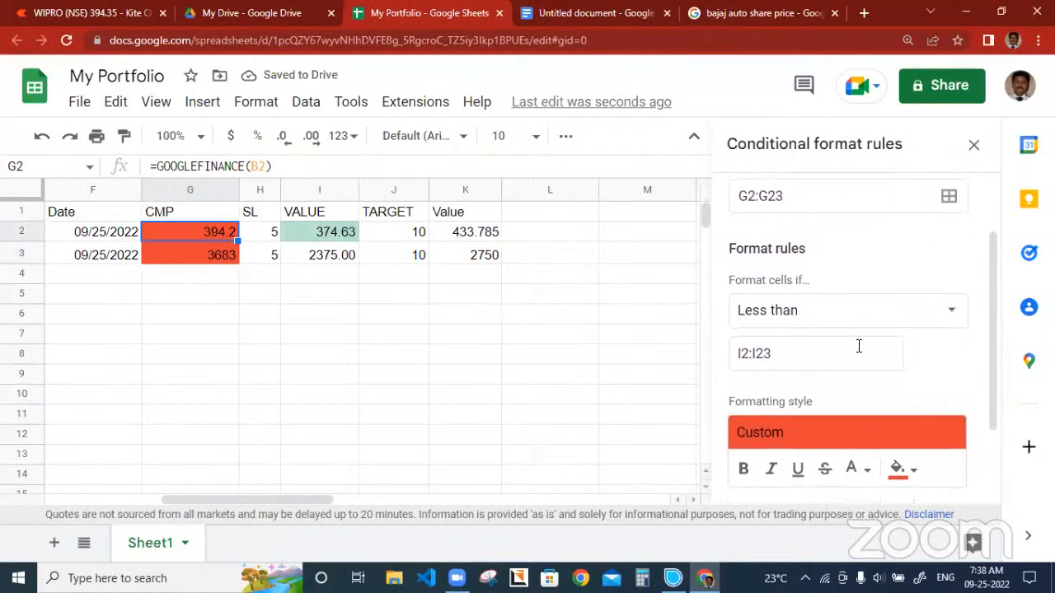
scroll(858, 352, down, 1)
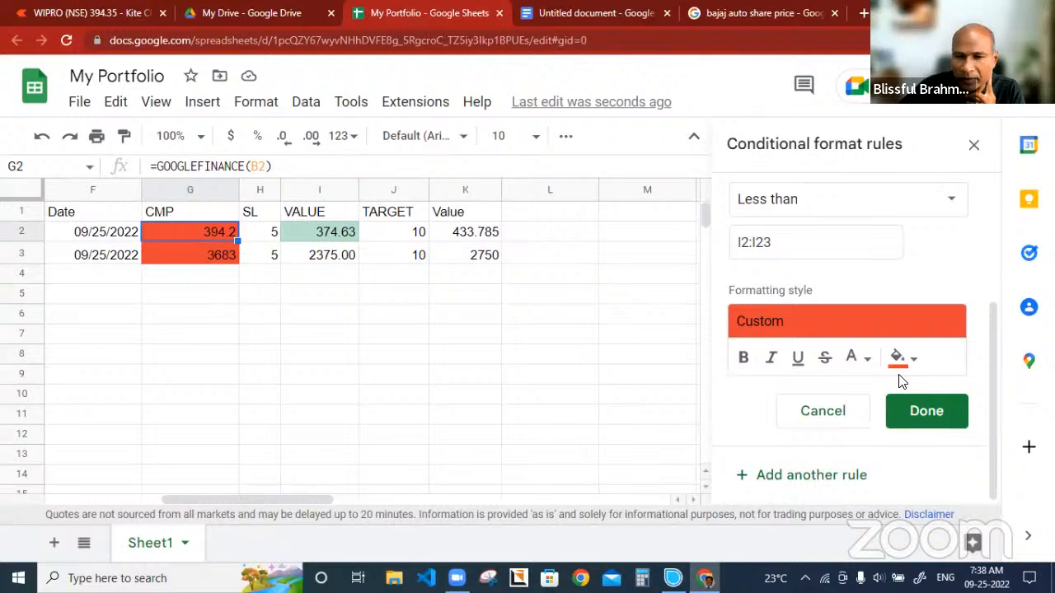
scroll(872, 252, up, 2)
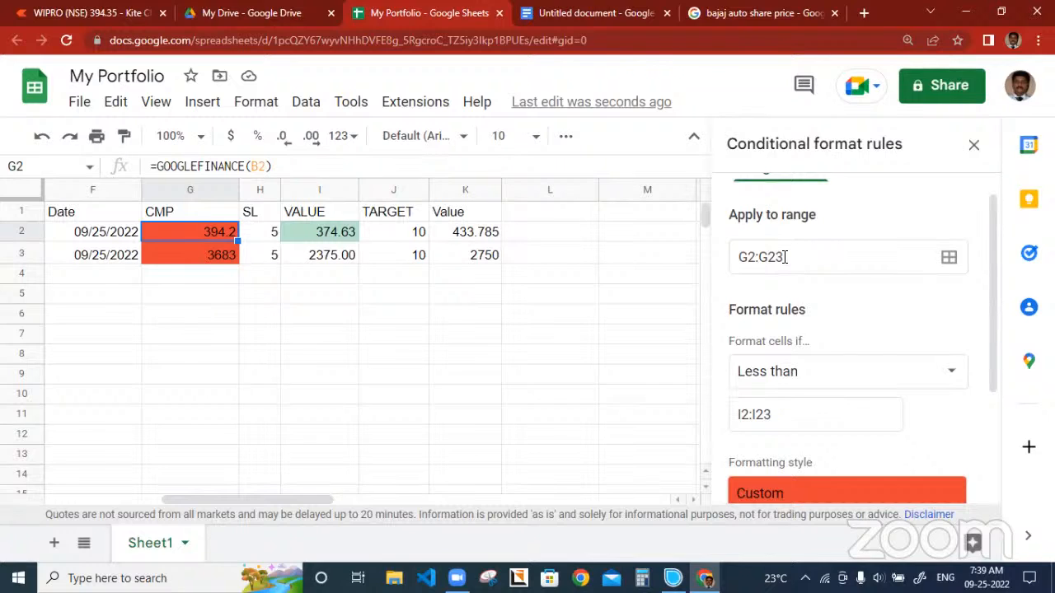
scroll(785, 257, down, 1)
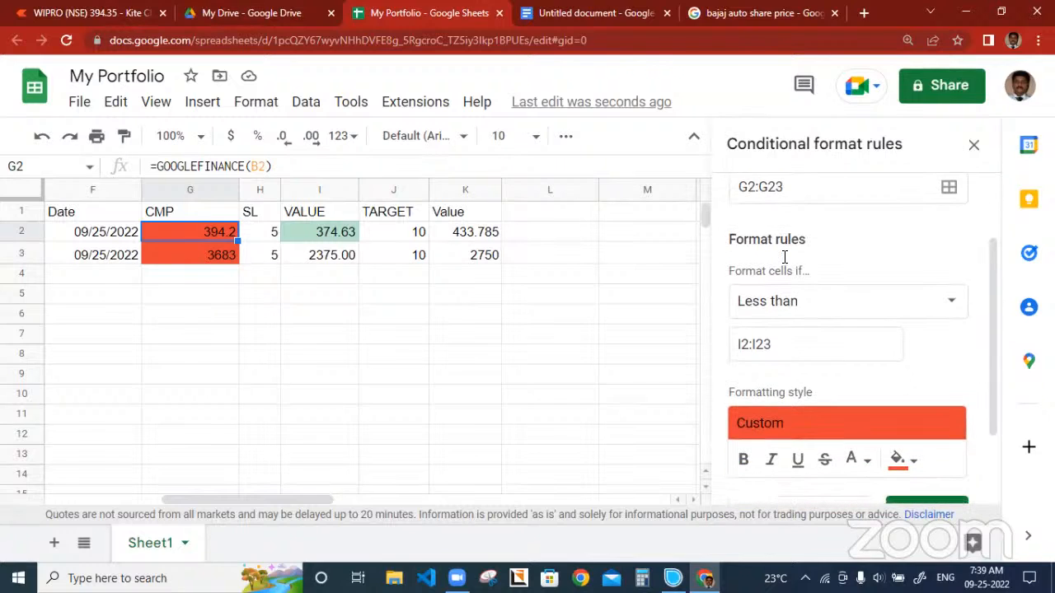
Try K as the starting column of the rule's comparison range, and restore the range to I2:I23
click(750, 352)
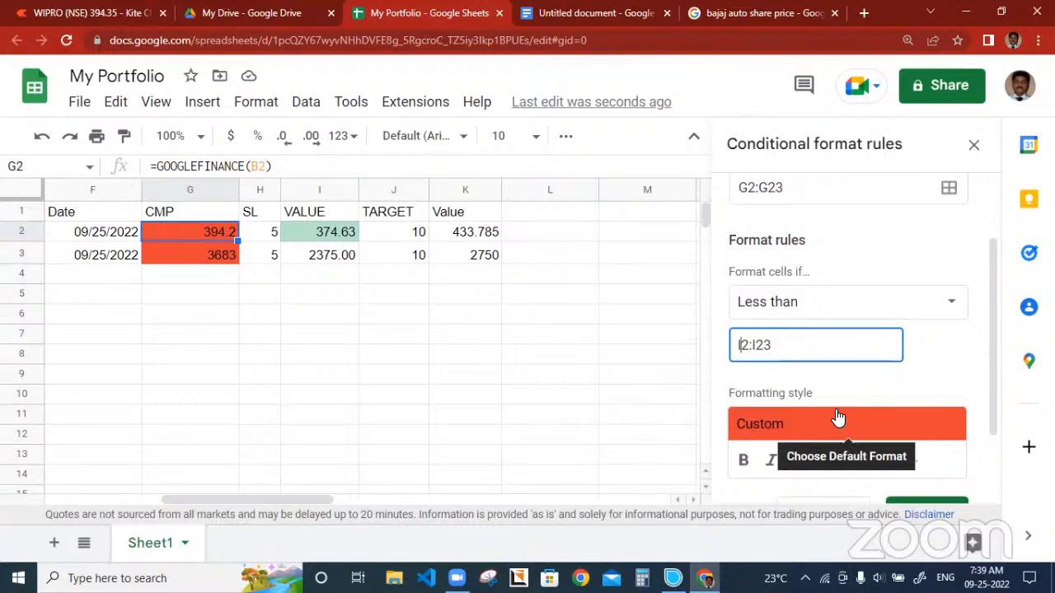
text(K)
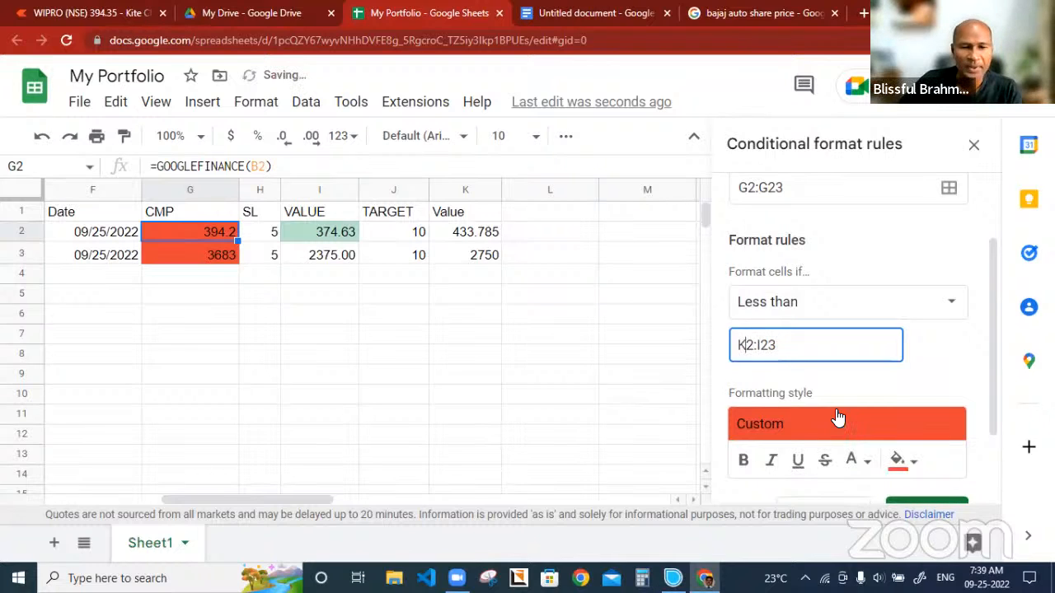
key(BackSpace)
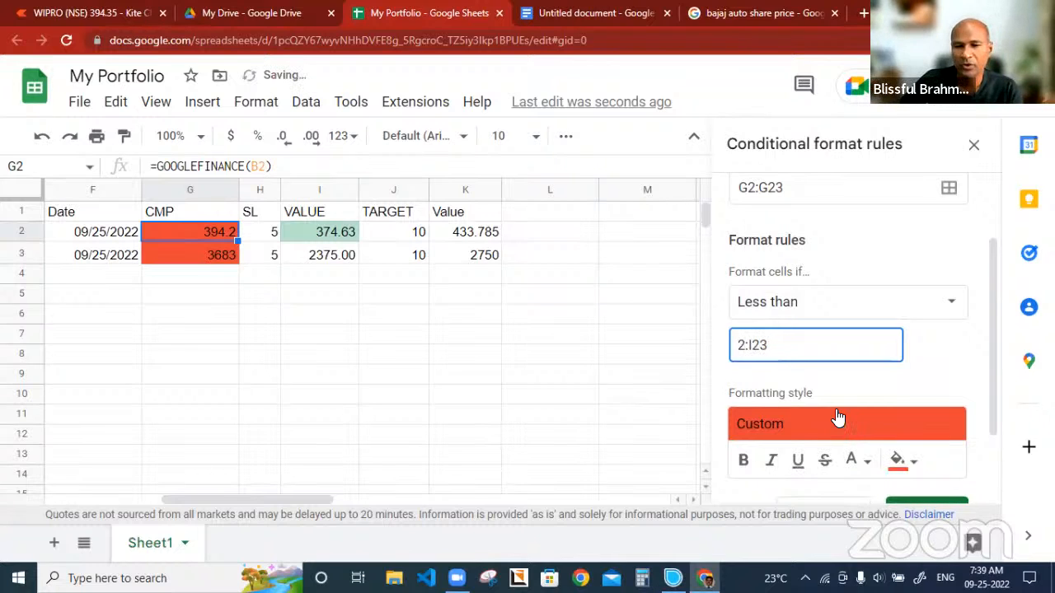
text(I)
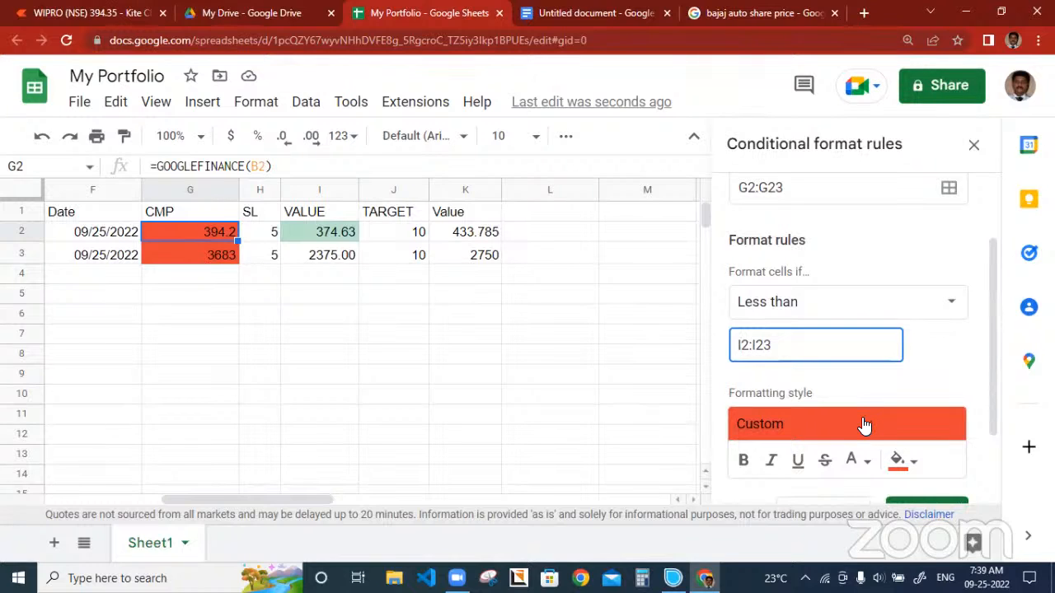
scroll(889, 285, up, 2)
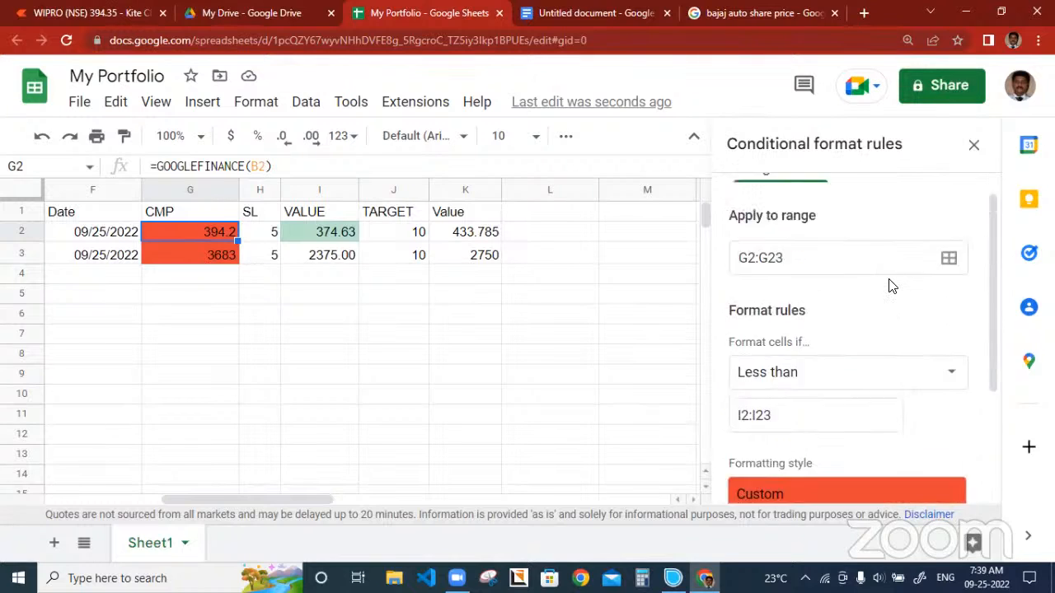
scroll(890, 268, down, 1)
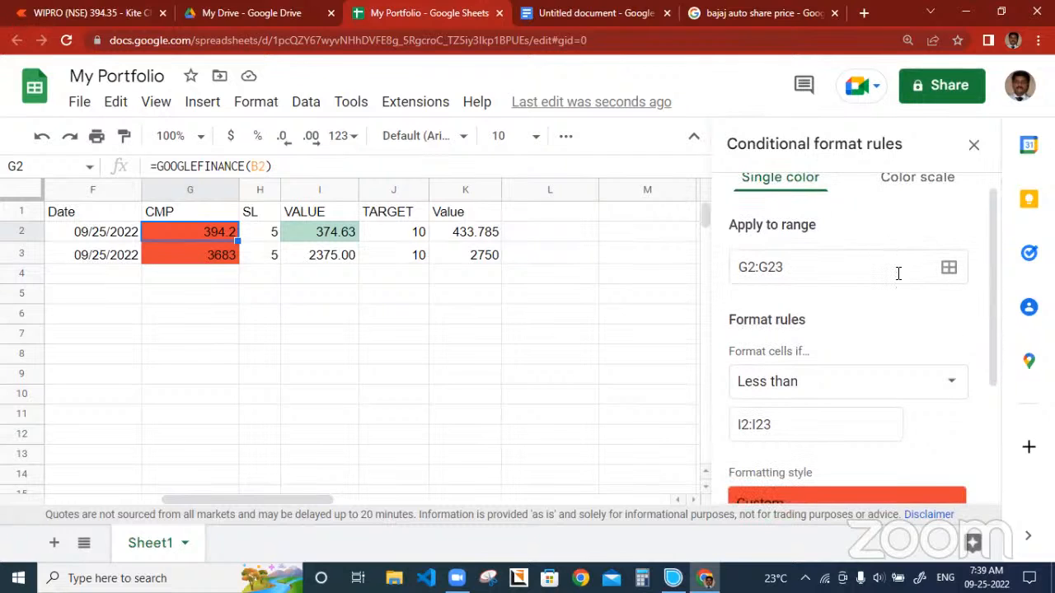
scroll(881, 266, down, 1)
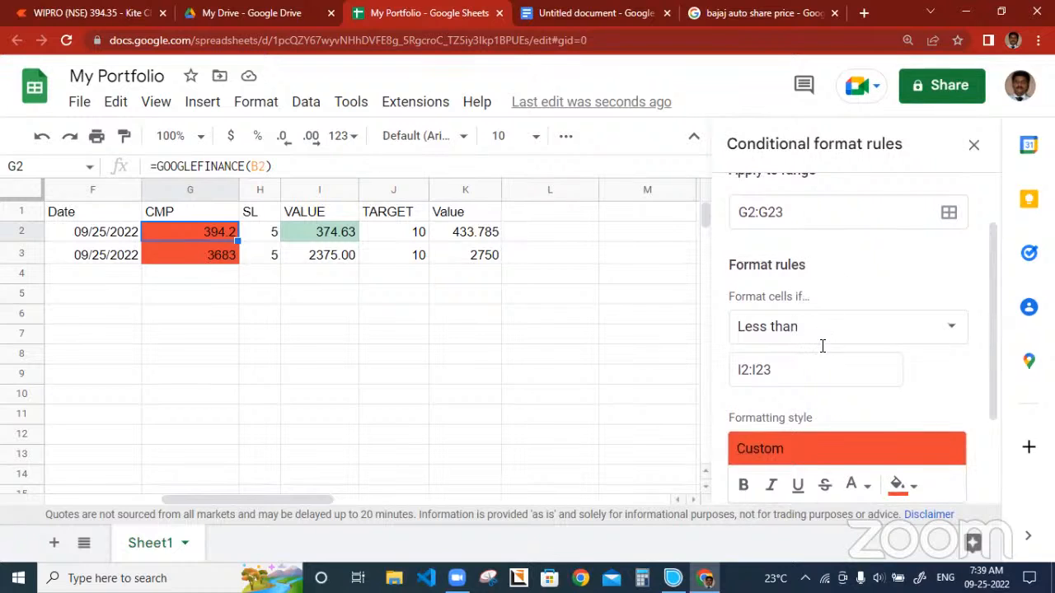
Save the red less-than I2:I23 rule and add another conditional format rule applied to G2:G23
scroll(824, 354, down, 2)
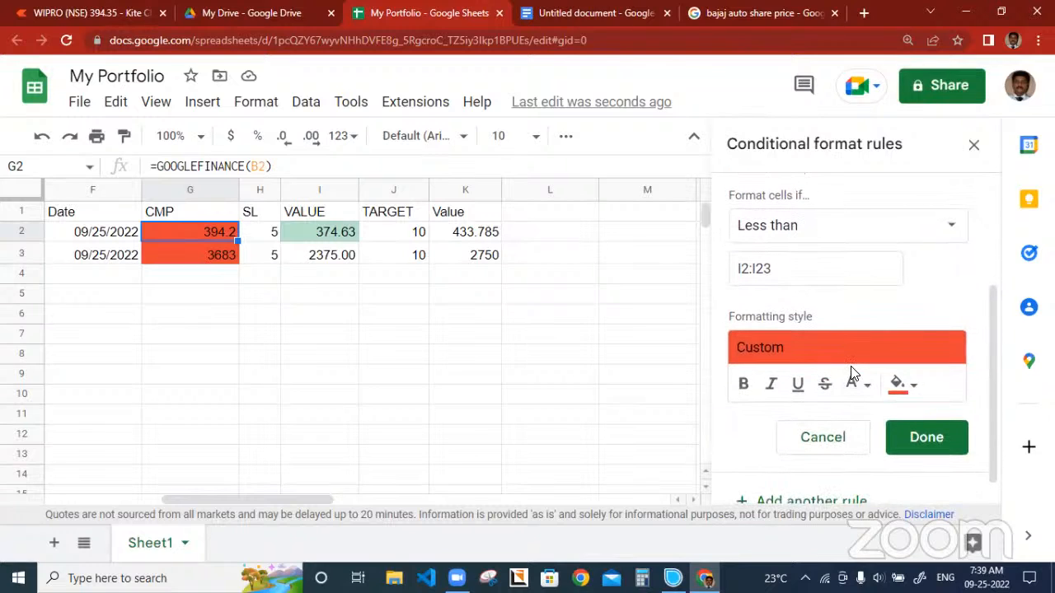
click(925, 439)
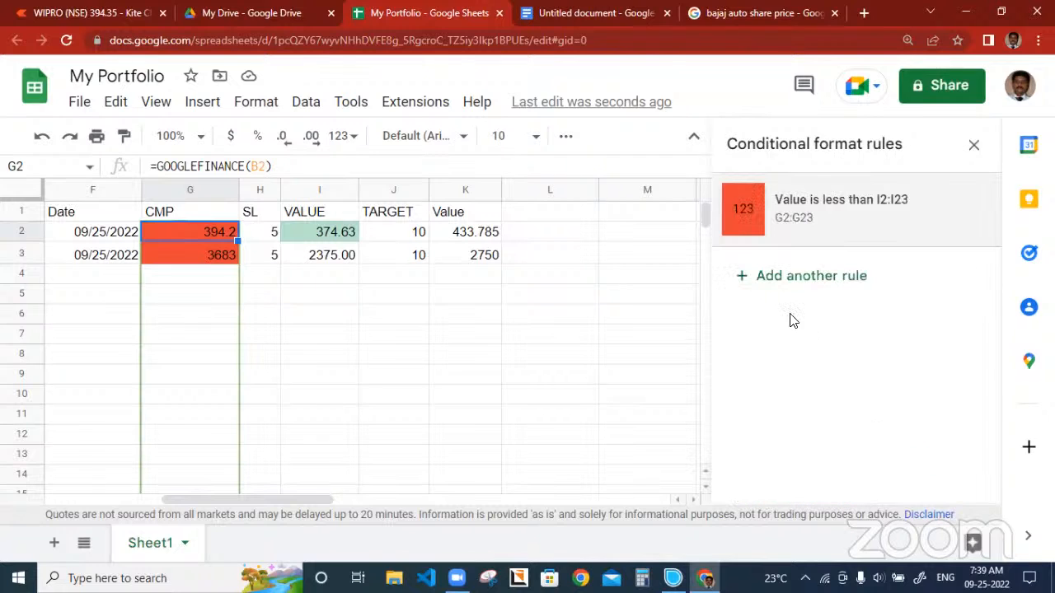
click(812, 276)
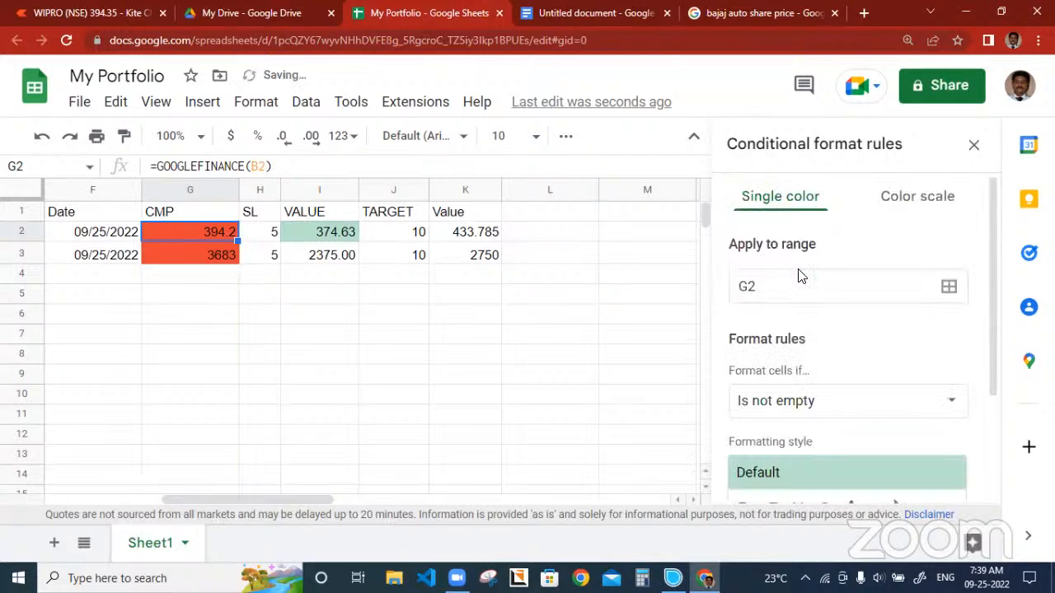
click(821, 291)
text(:)
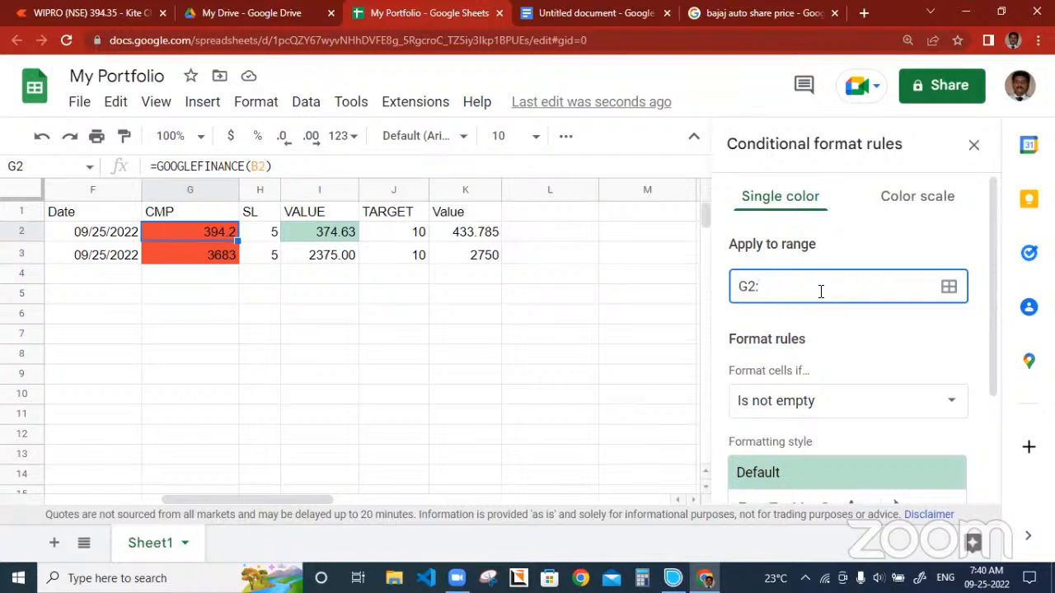
text(G23)
Set the new rule's condition to greater than or equal to K2:K23
scroll(876, 391, down, 1)
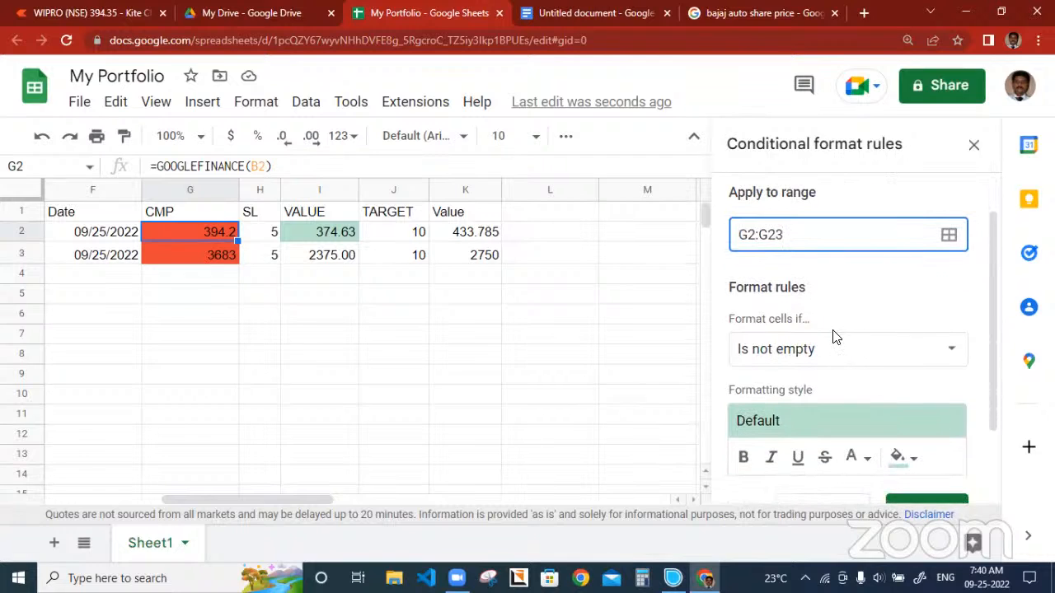
click(859, 357)
scroll(857, 357, down, 5)
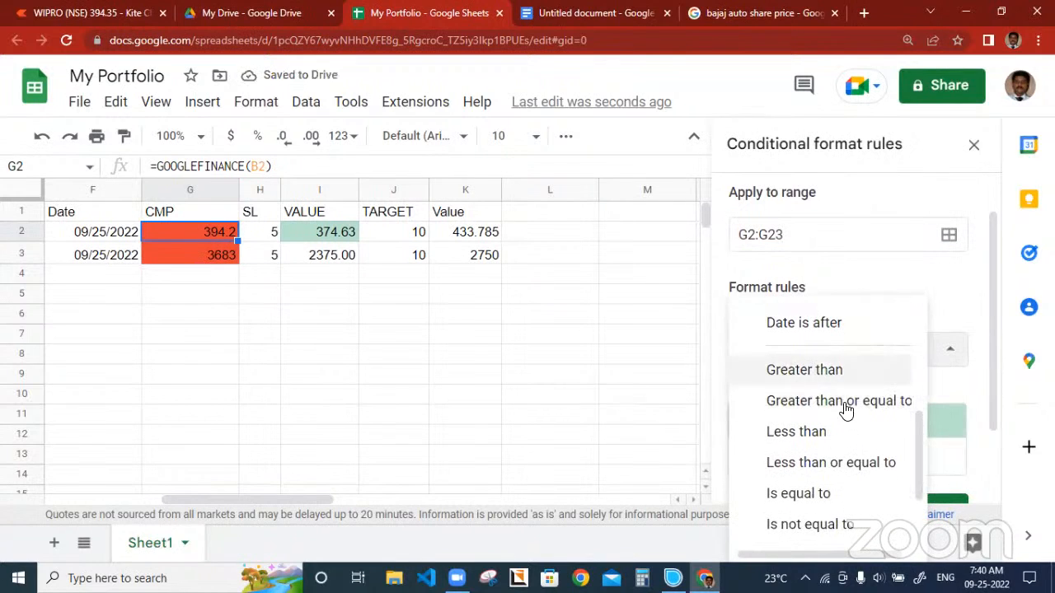
click(845, 400)
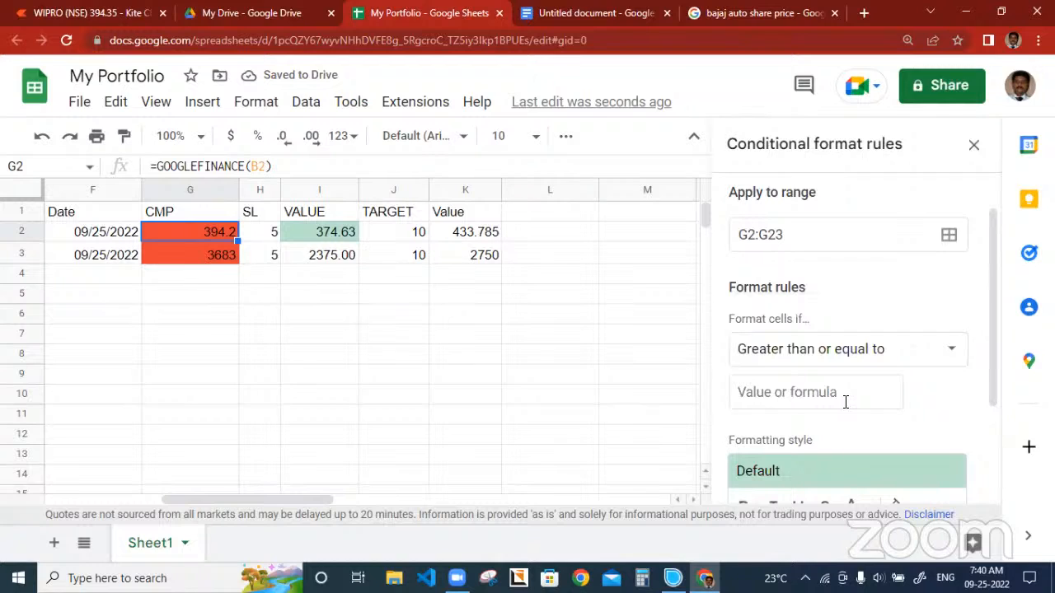
scroll(824, 346, down, 1)
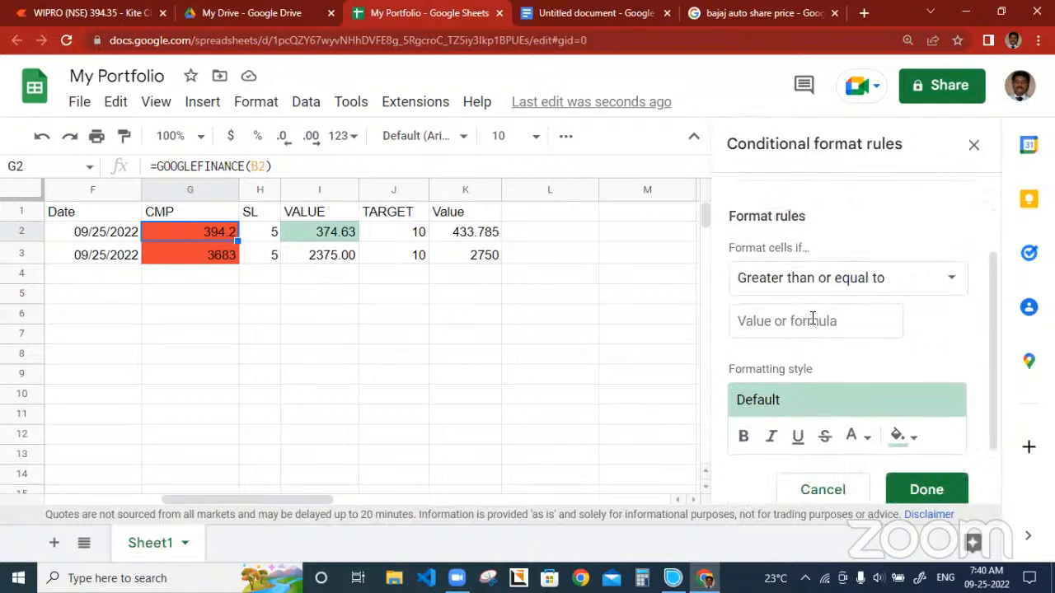
click(813, 318)
text(K)
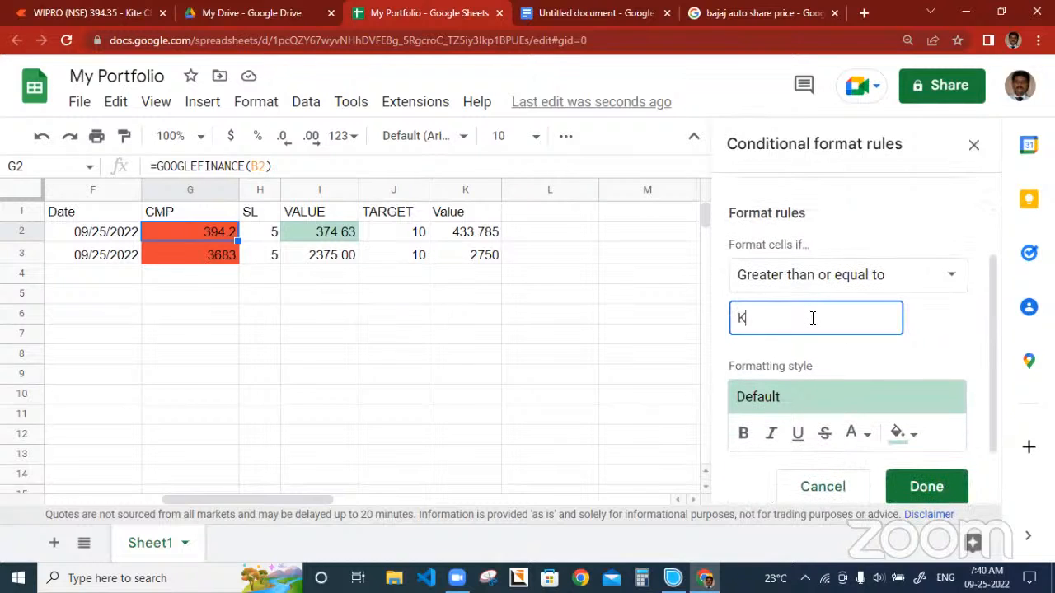
text(2)
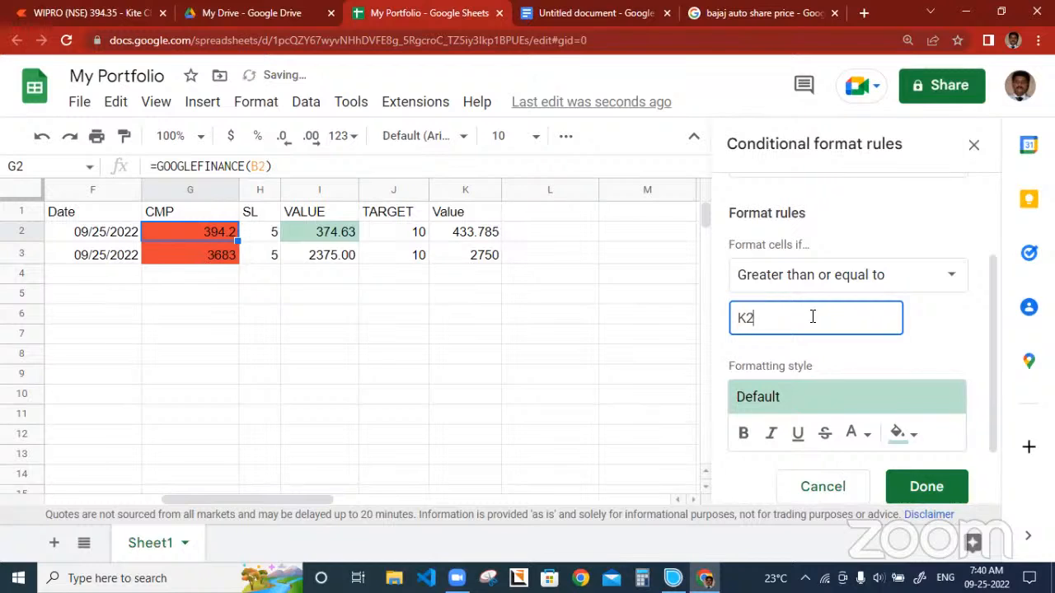
text(:K23)
Give the new rule a standard green fill and save it
click(901, 434)
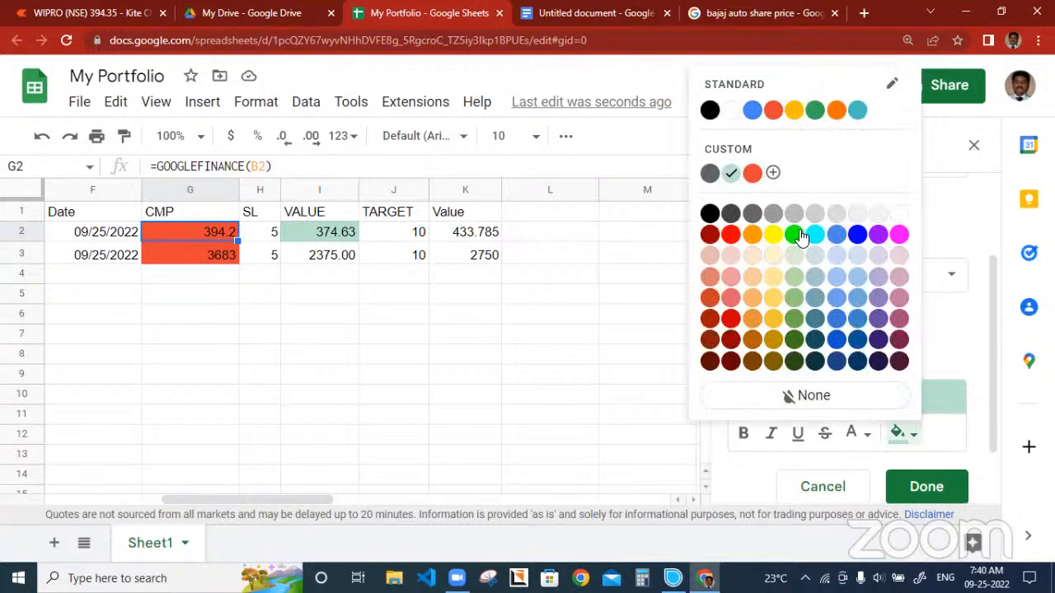
click(815, 110)
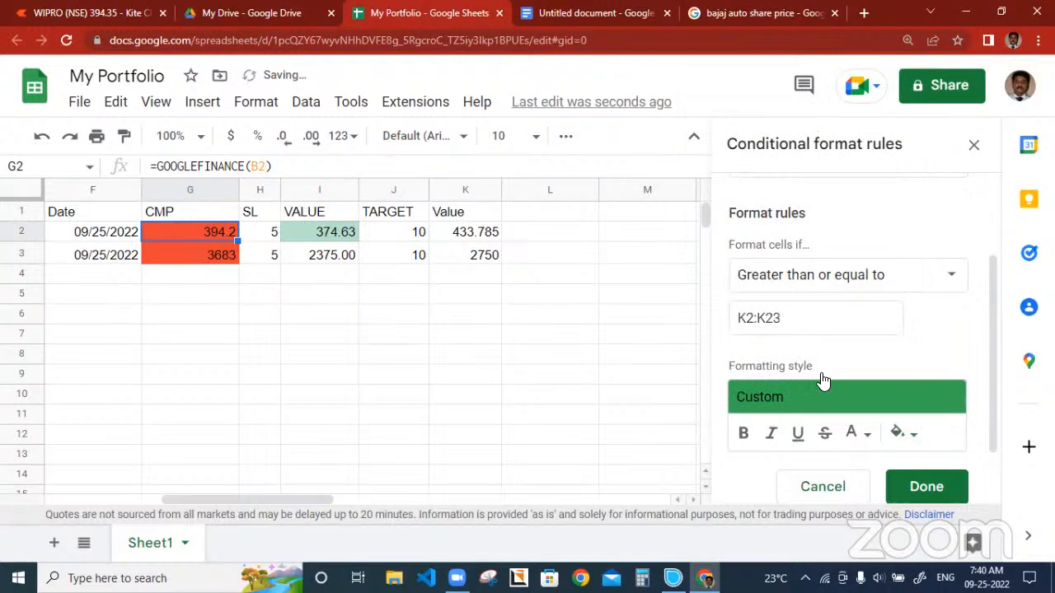
click(924, 487)
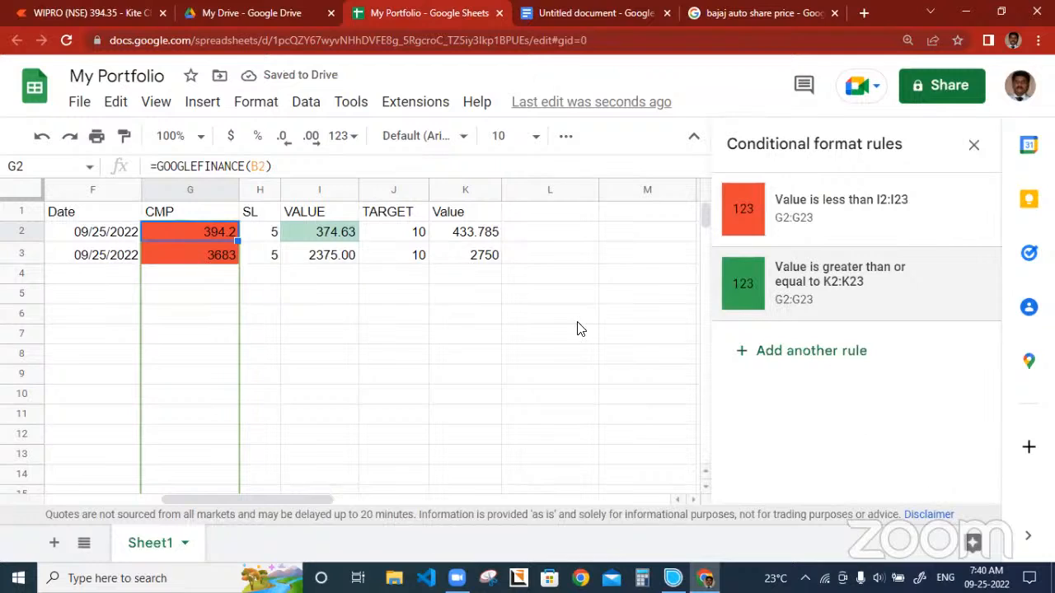
Open the red less-than rule of the CMP column and change the range it applies to to I2:I23
click(319, 295)
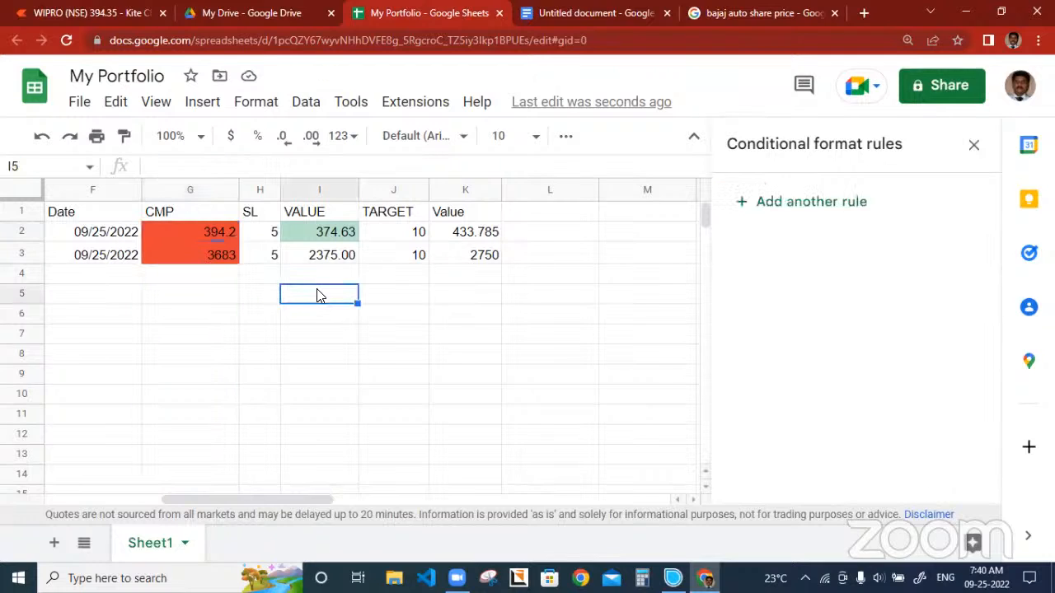
key(Left)
key(Left)
key(Left)
key(Right)
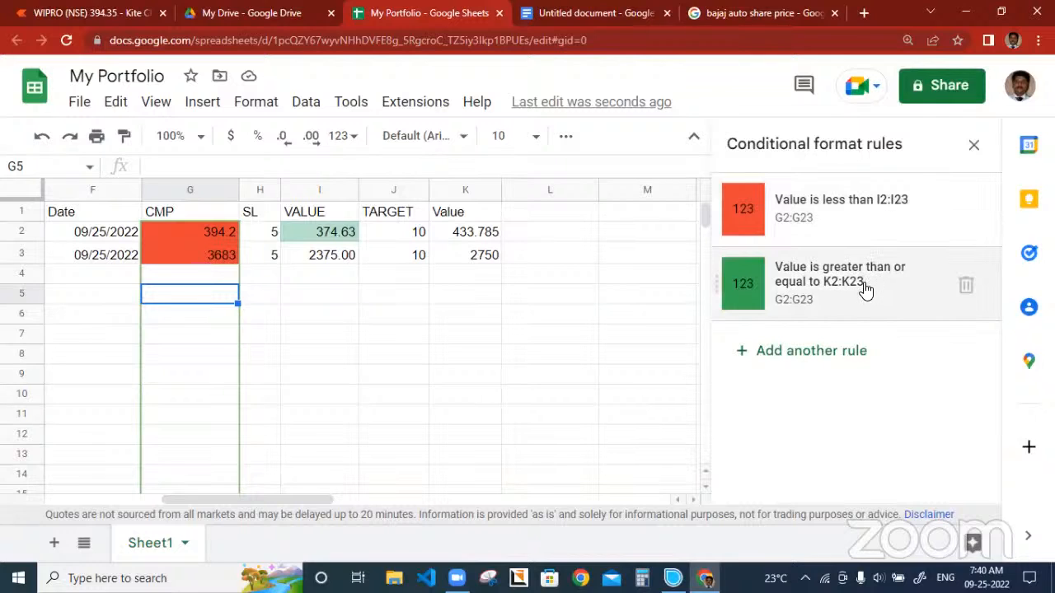
click(872, 216)
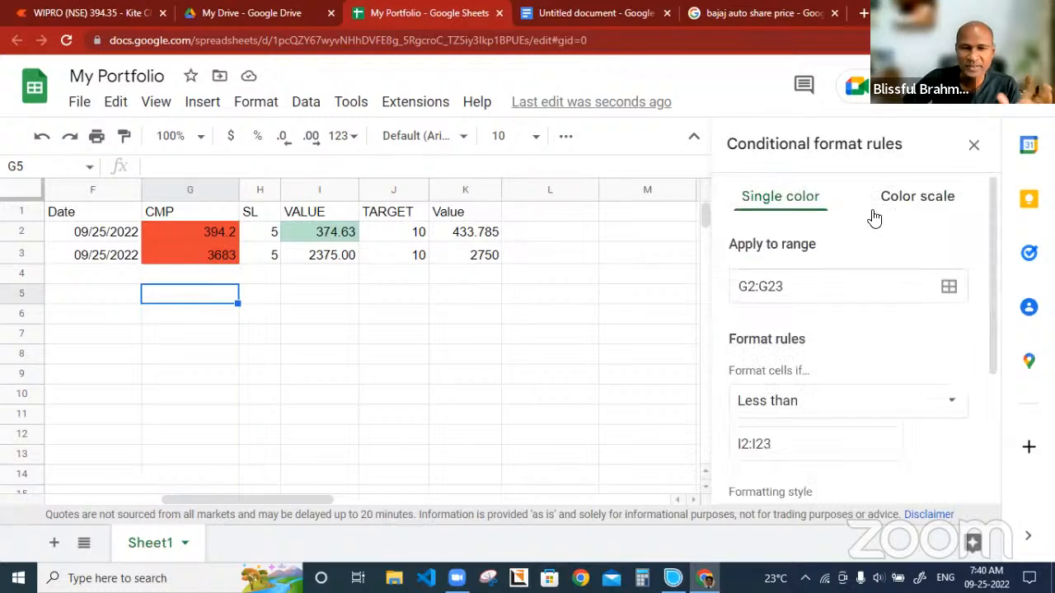
drag(747, 290, 732, 287)
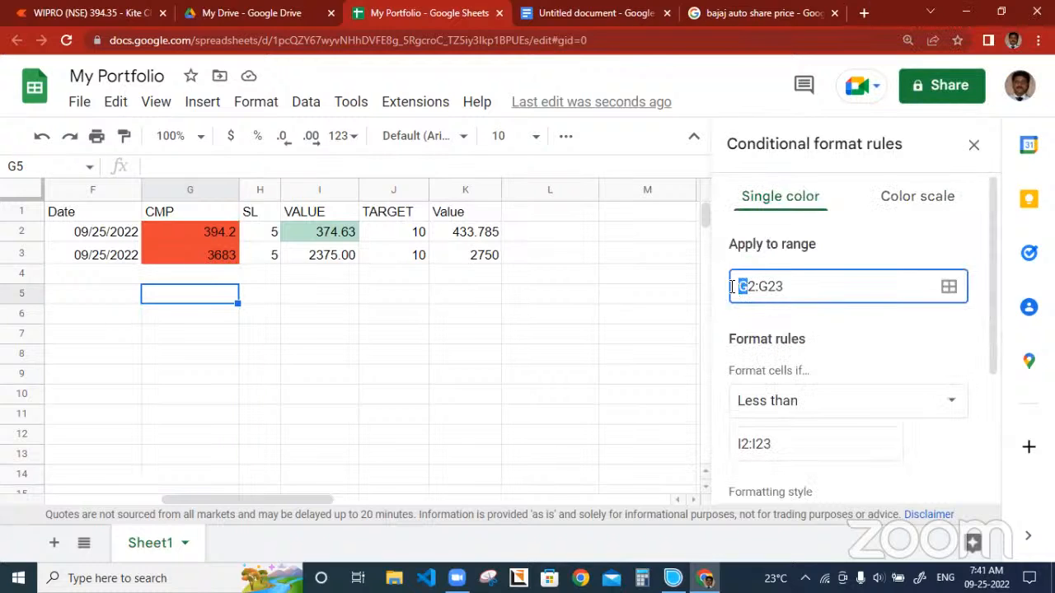
text(I)
drag(759, 290, 753, 289)
text(I)
Set the red rule's less-than comparison to G2:G23 and save the rule
click(743, 443)
drag(746, 443, 738, 444)
text(G)
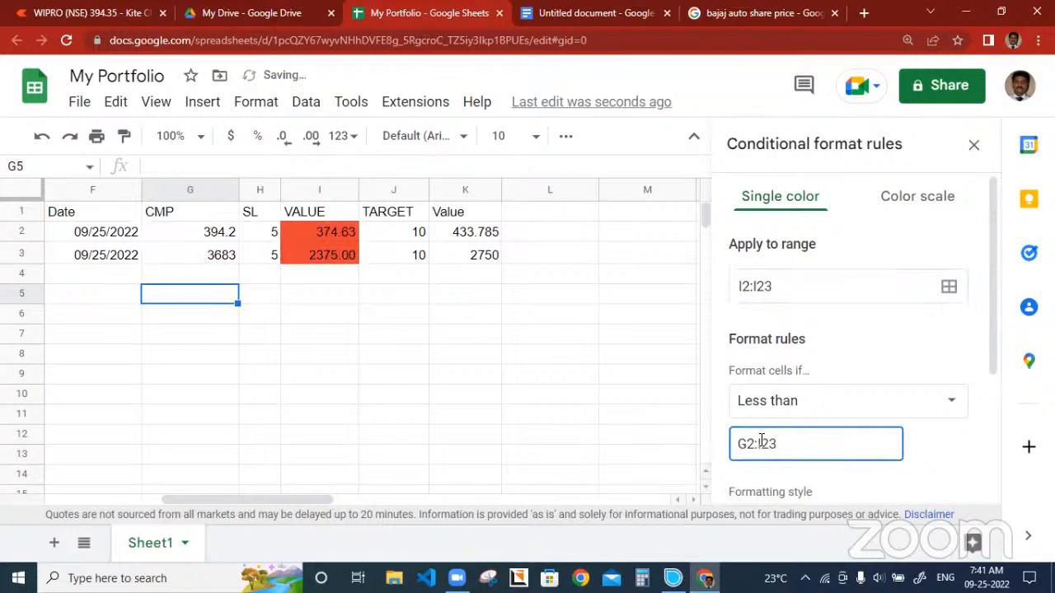
key(Delete)
text(G)
scroll(865, 367, down, 1)
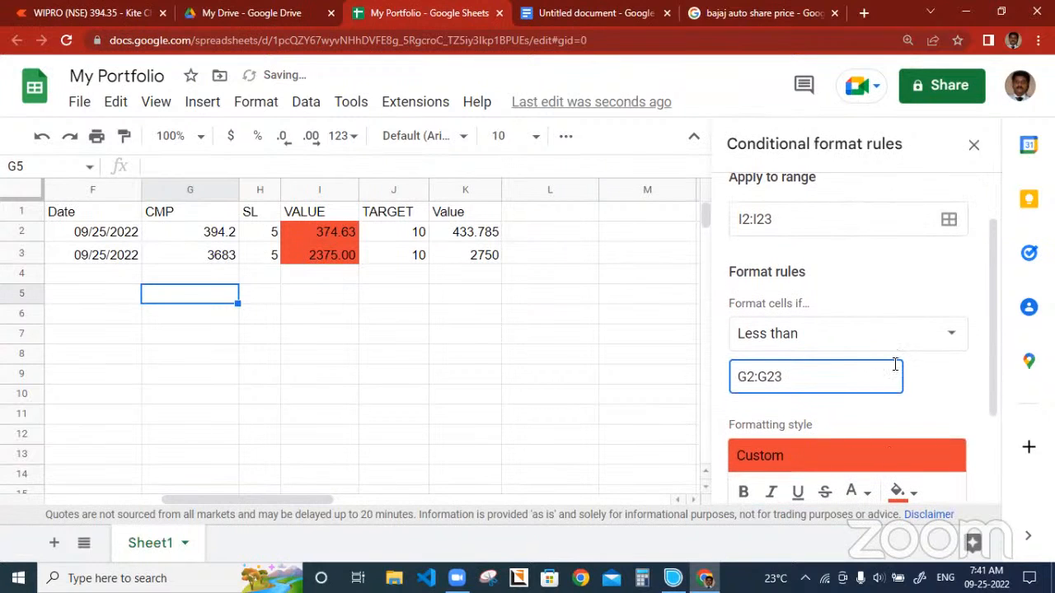
scroll(895, 363, down, 2)
click(927, 409)
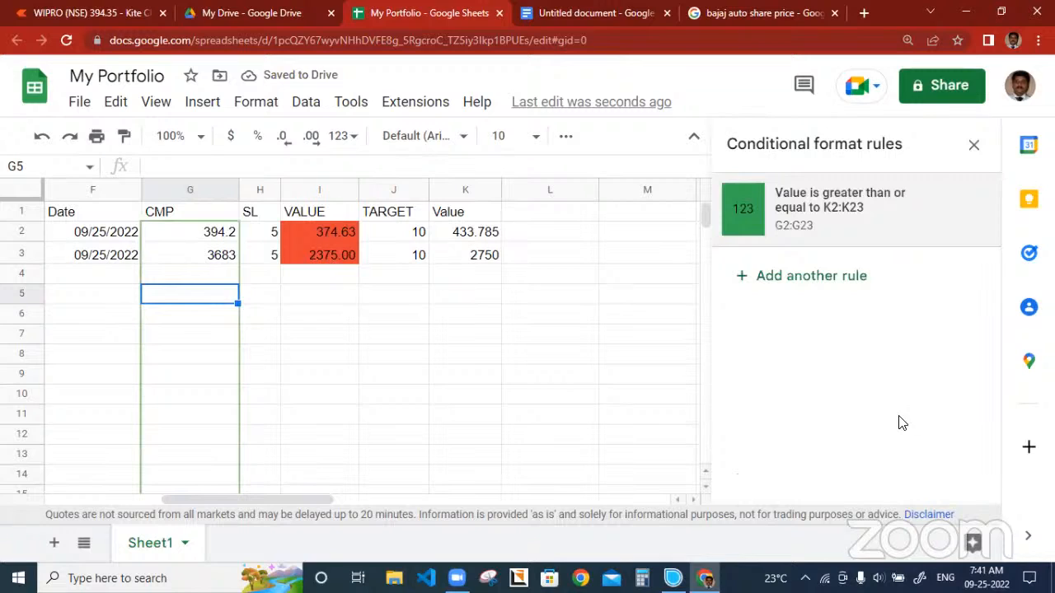
Check which conditional format rules apply to the CMP column and to the stop-loss VALUE column
click(695, 378)
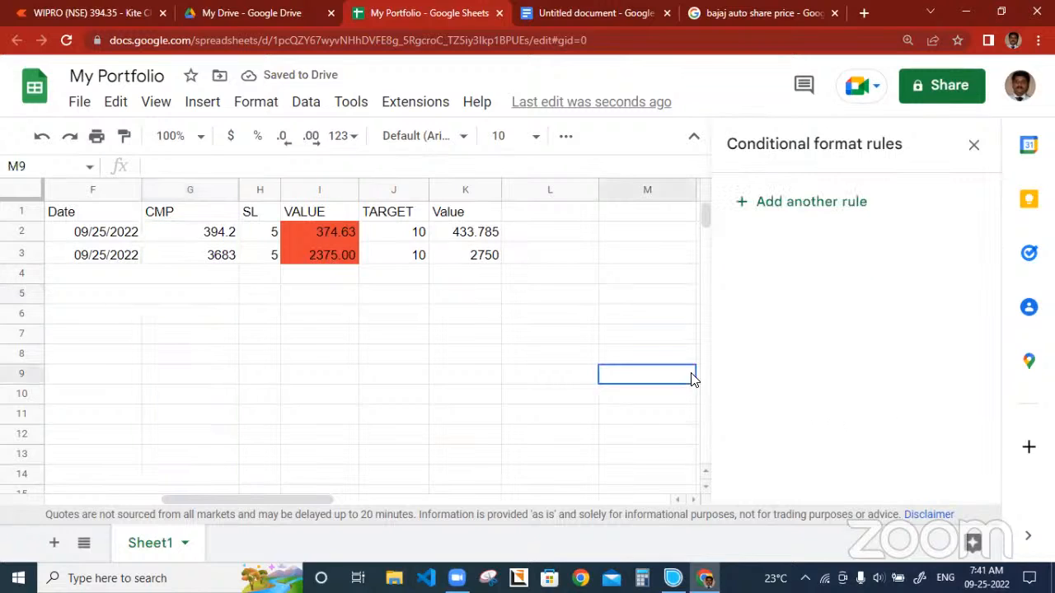
click(321, 300)
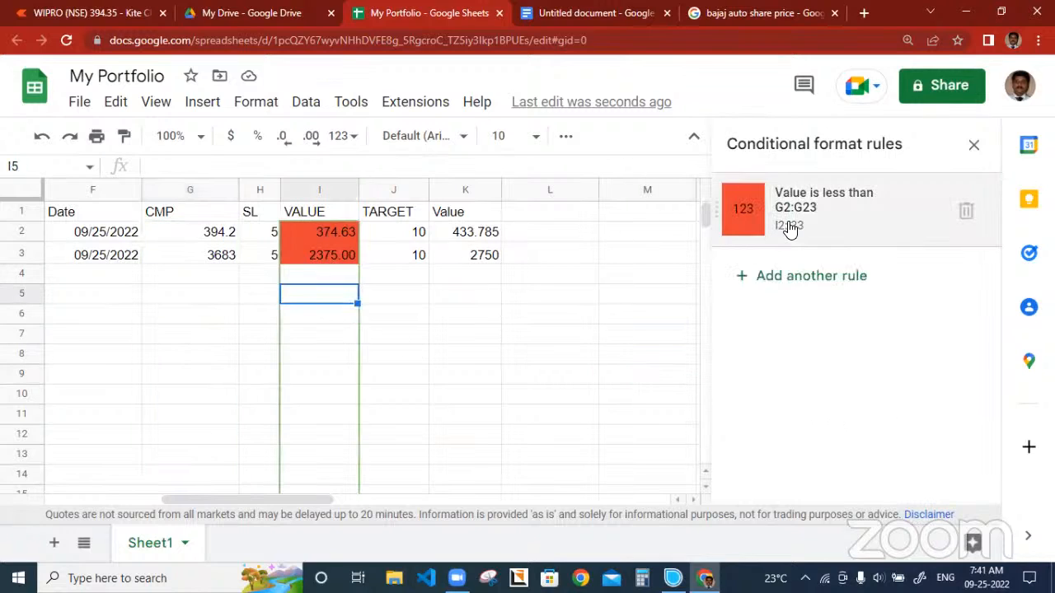
click(184, 238)
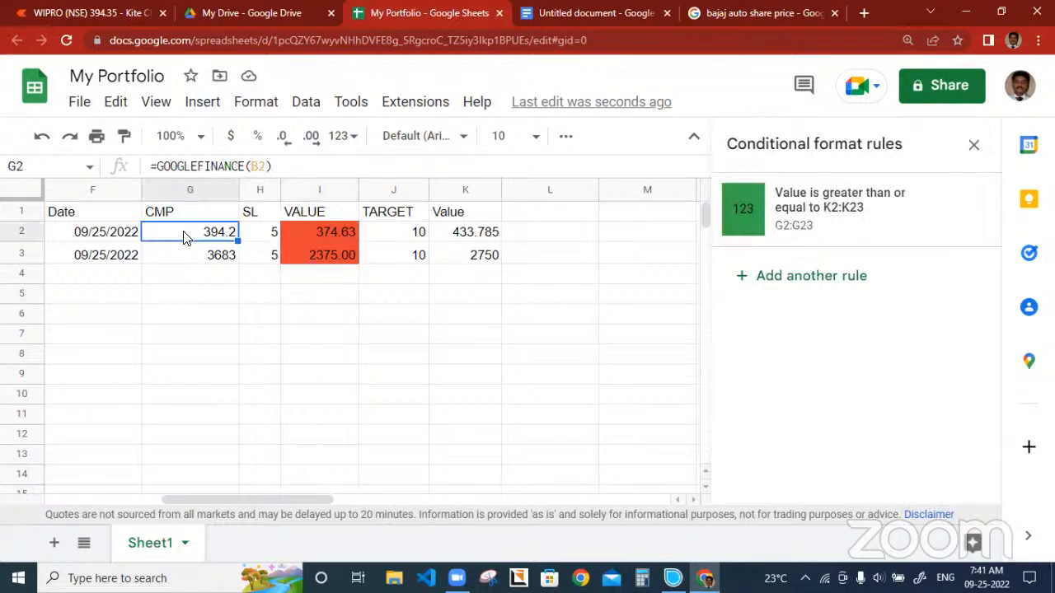
click(261, 302)
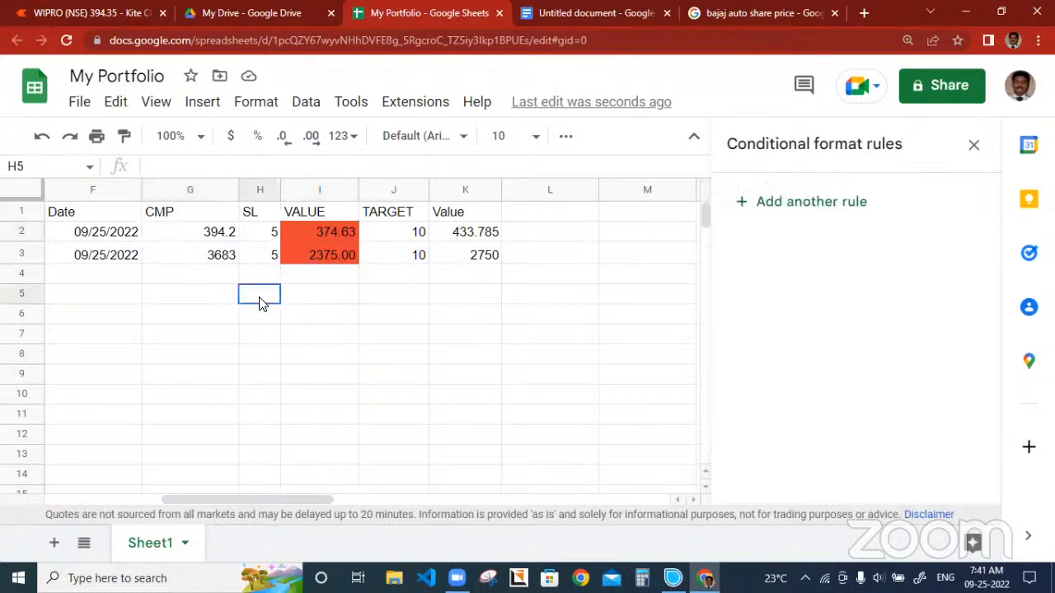
click(204, 235)
click(310, 297)
click(205, 234)
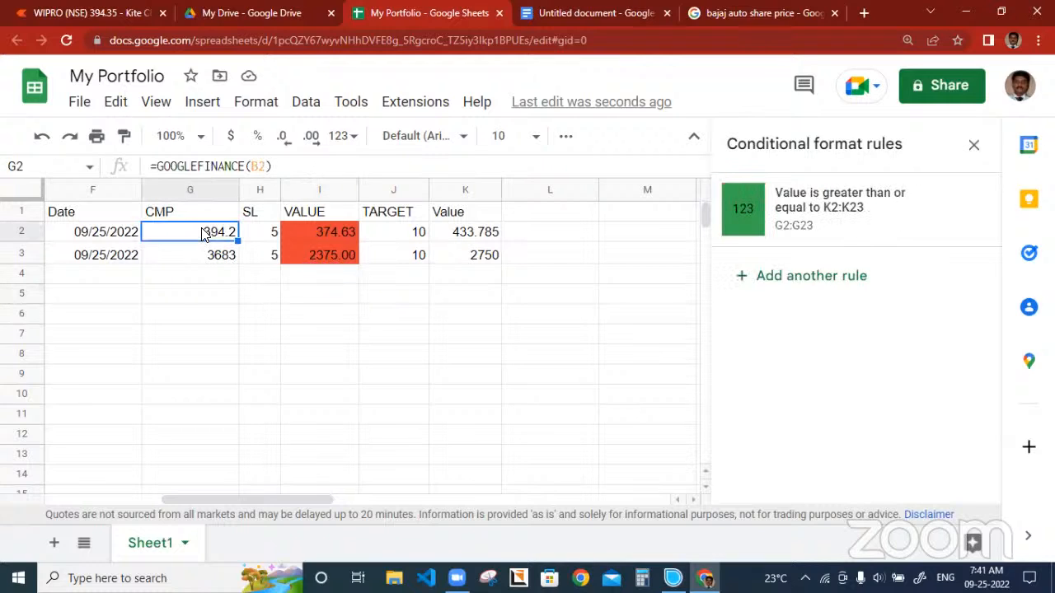
click(379, 278)
Delete the red less-than G2:G23 rule from the stop-loss VALUE column
click(316, 224)
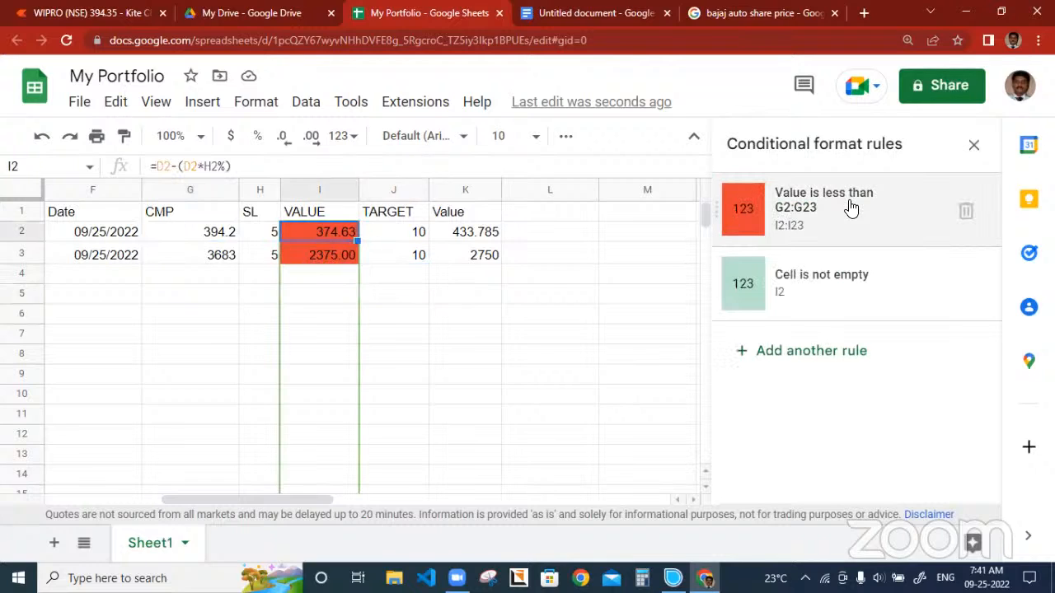
click(966, 211)
click(216, 295)
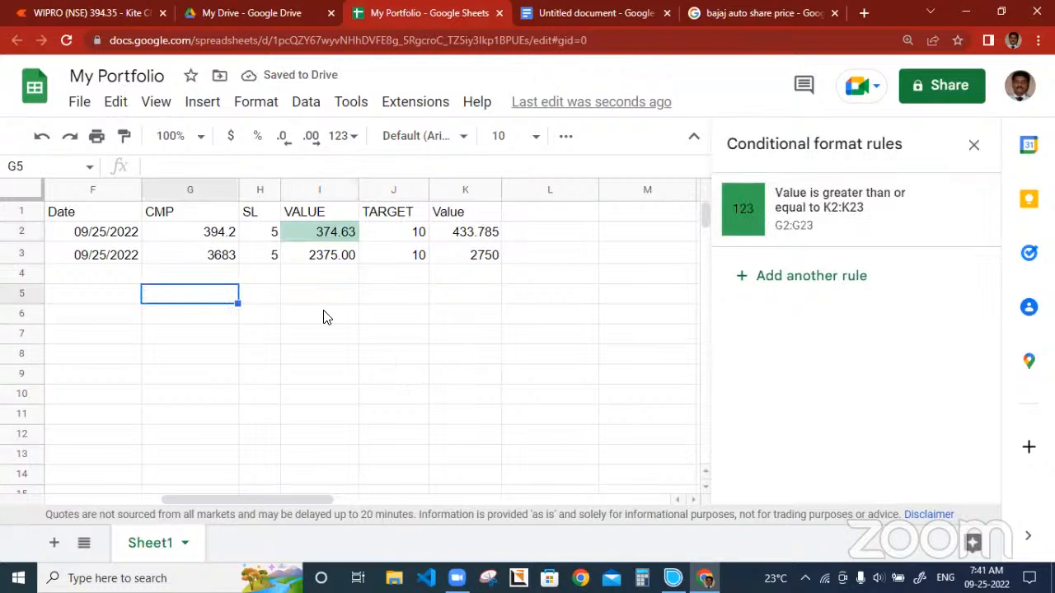
Try a target value of 390 in cell K2 and undo the entry
click(464, 234)
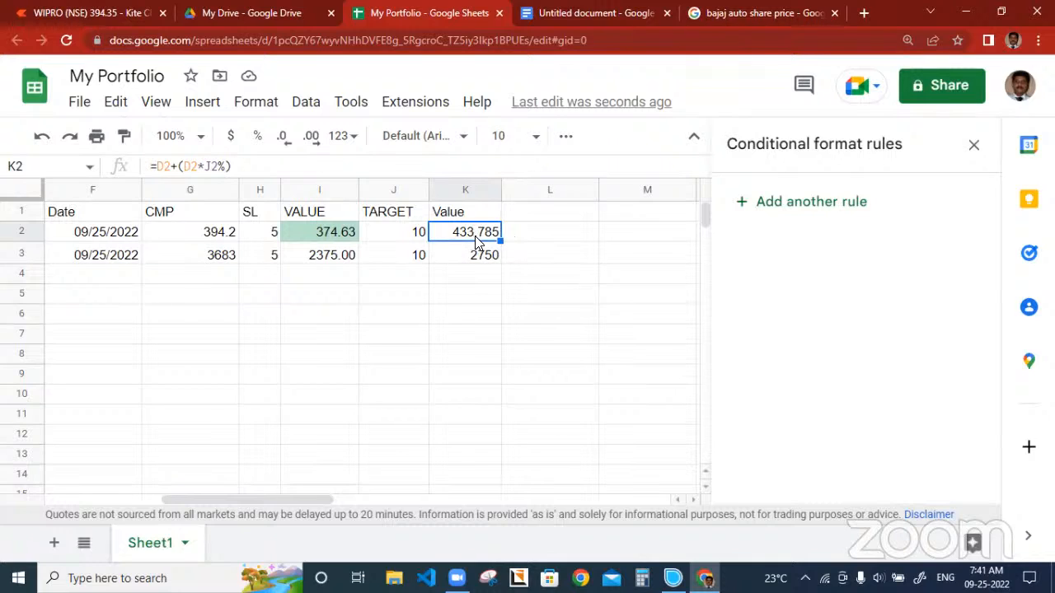
text(390)
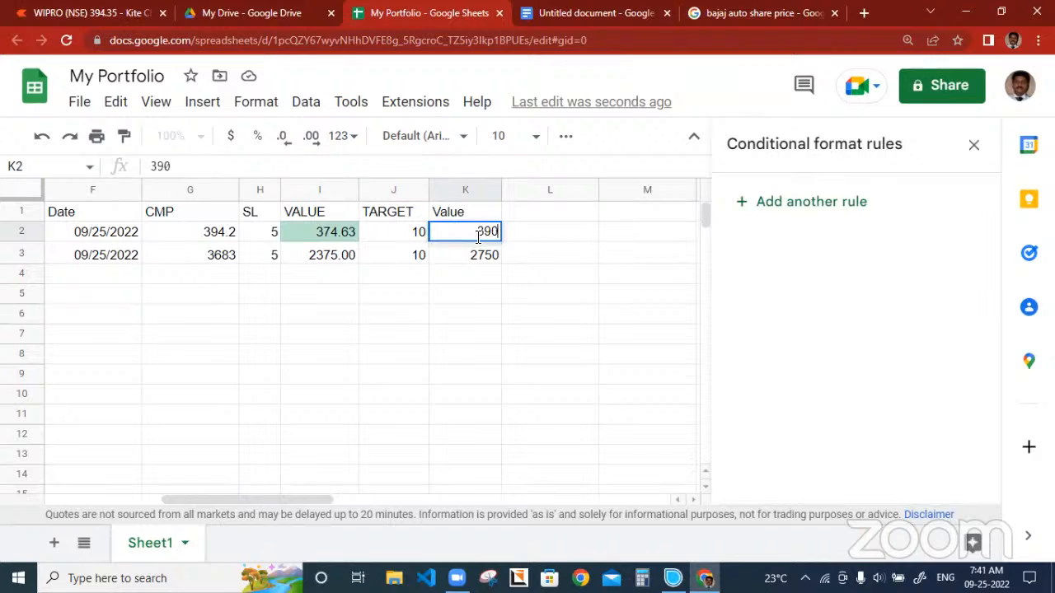
key(Return)
click(475, 239)
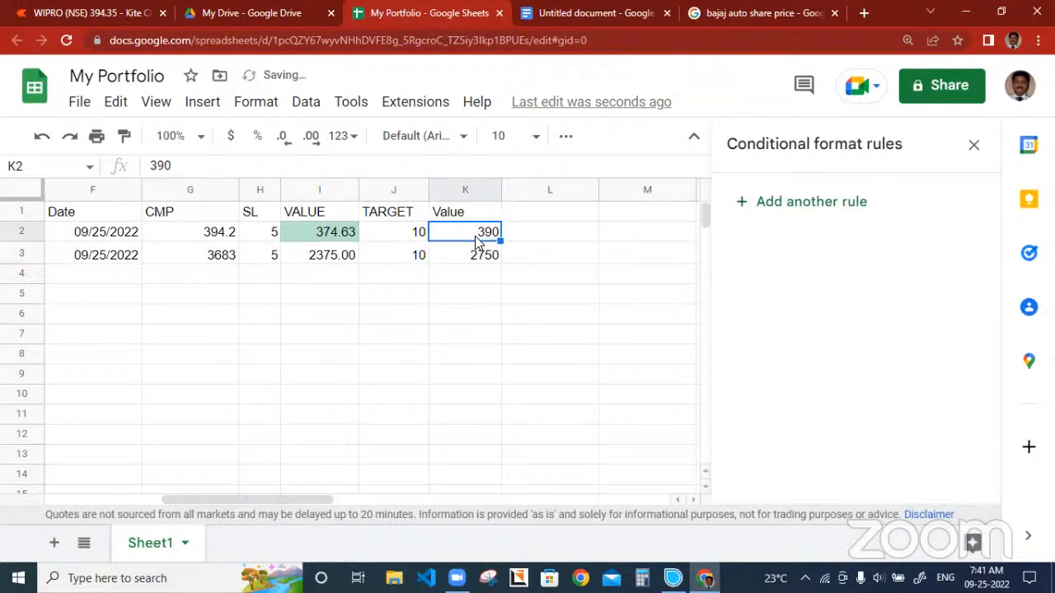
key(ctrl+z)
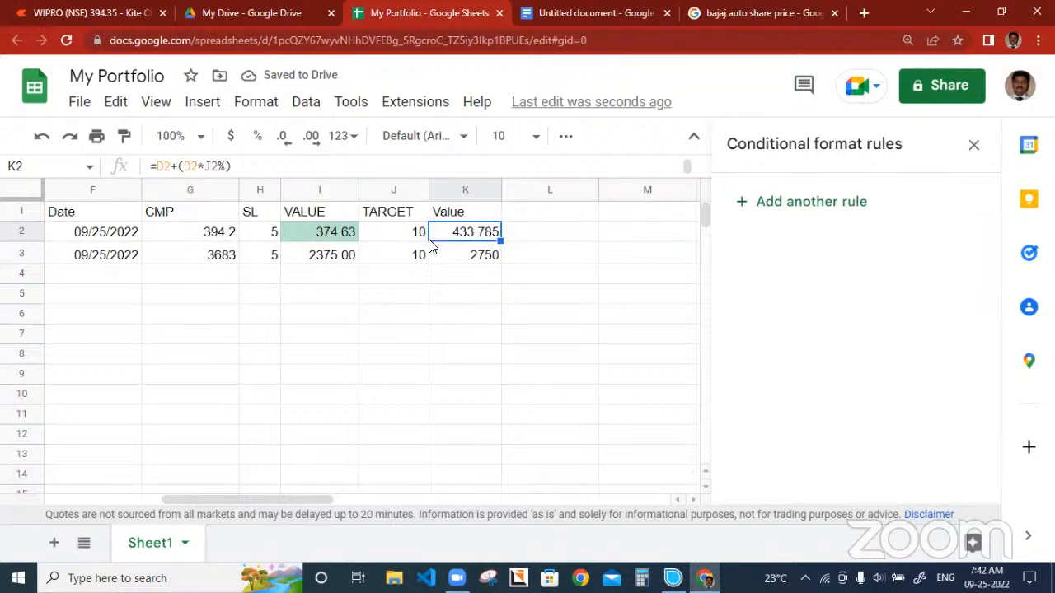
Review the range, condition and fill style of the green greater-than-or-equal rule on the CMP column
click(201, 231)
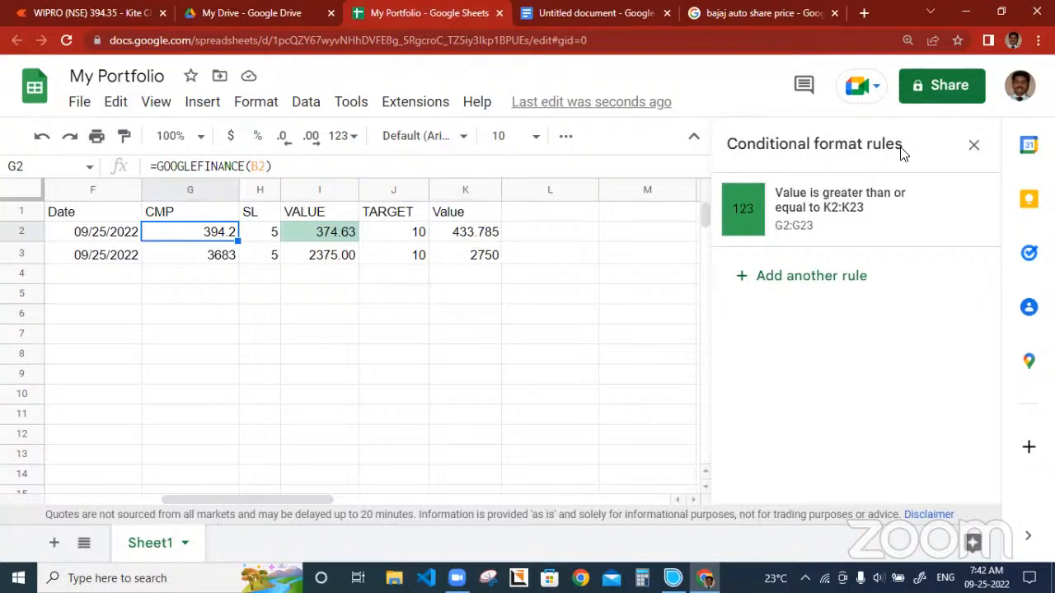
click(860, 208)
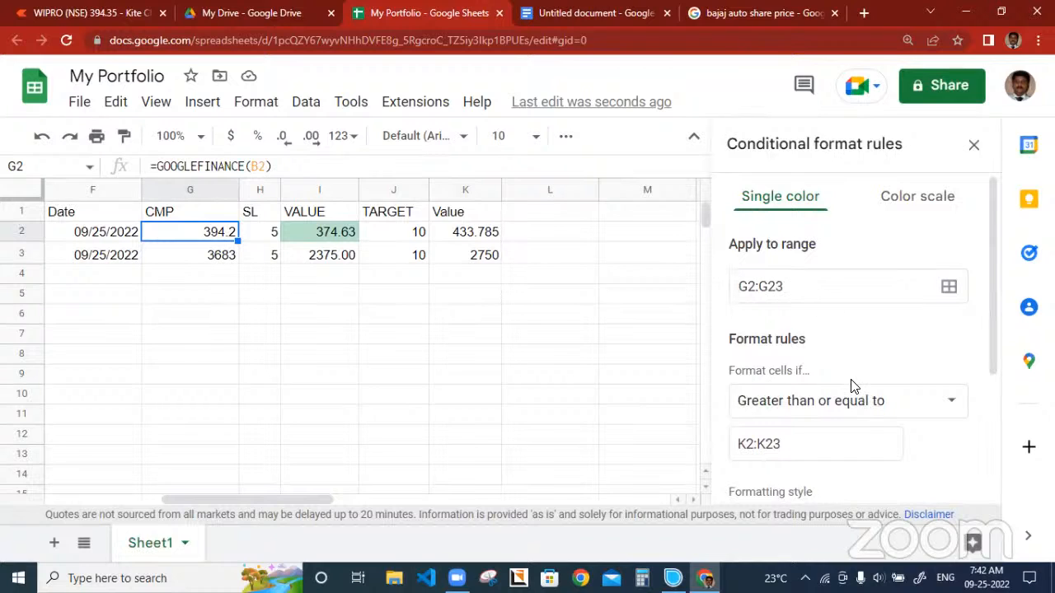
scroll(851, 384, down, 1)
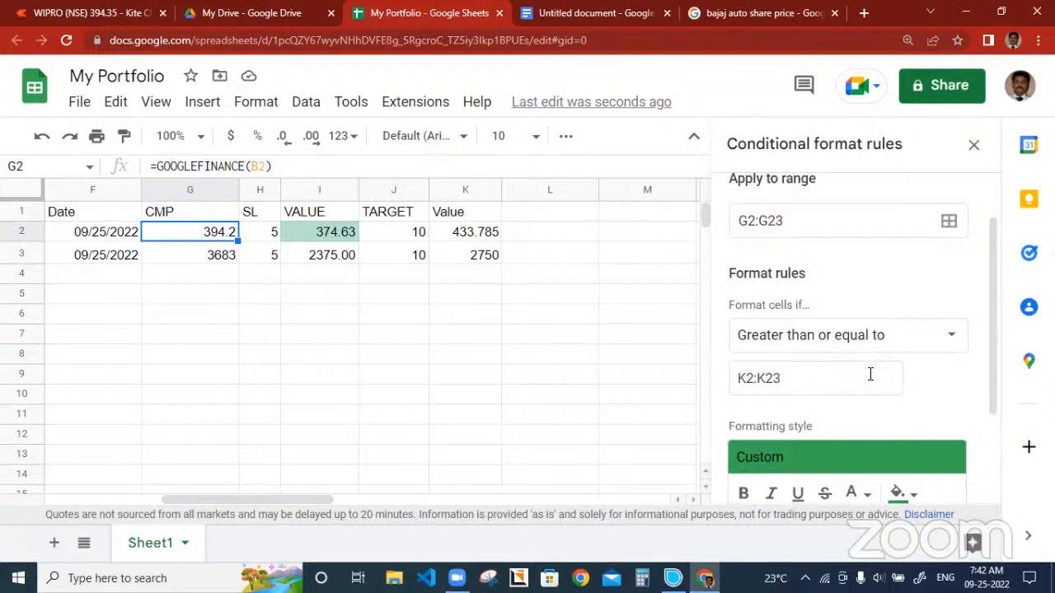
scroll(871, 374, down, 1)
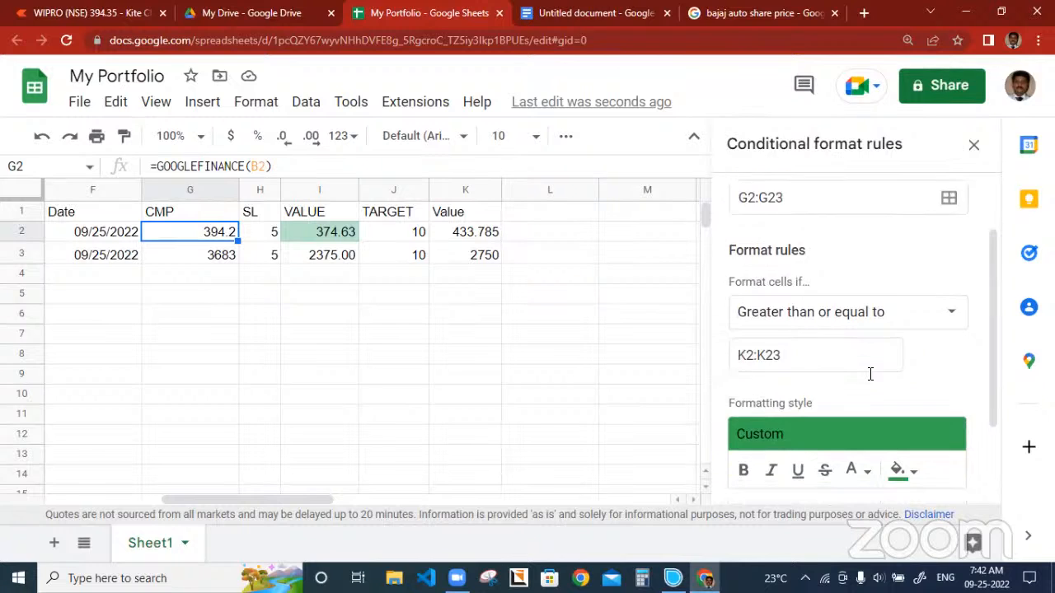
scroll(870, 381, down, 1)
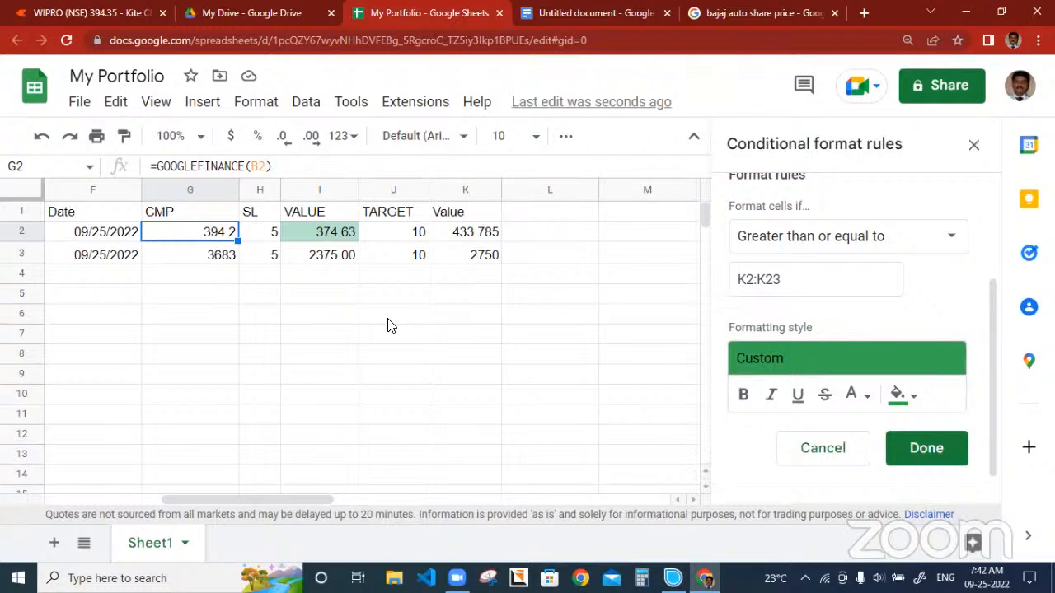
Switch to Google Drive and open the suggested spreadsheet whose name ends in "5% - 10 %"
key(alt+Tab)
click(255, 15)
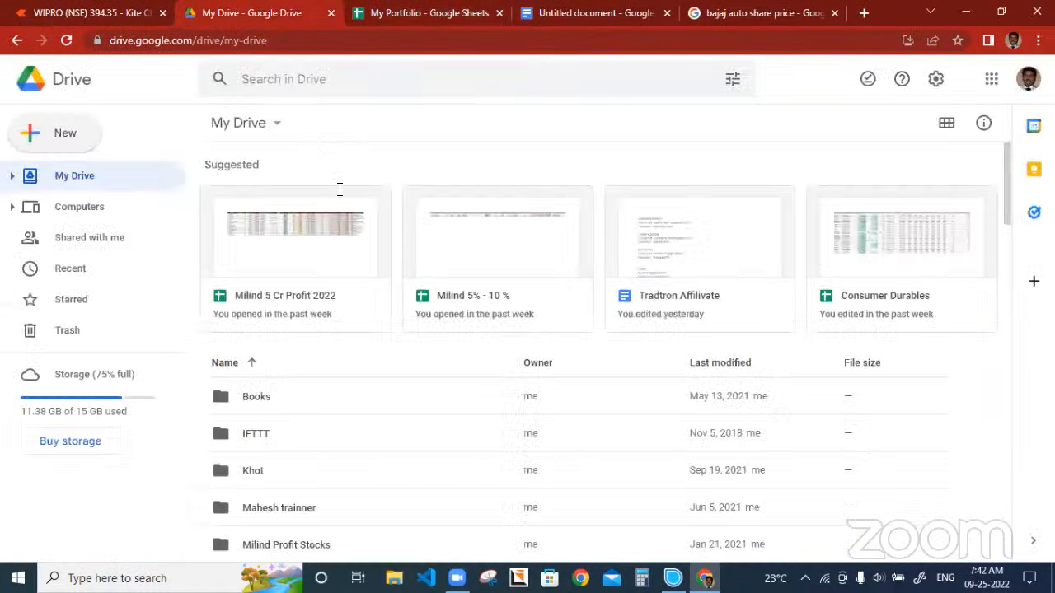
click(298, 246)
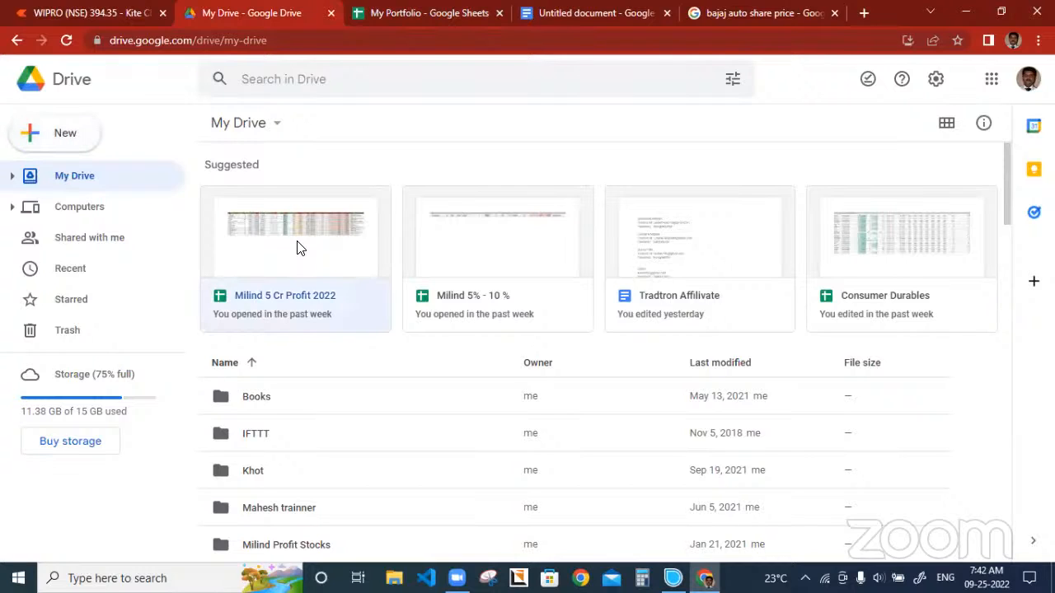
click(511, 236)
double_click(511, 237)
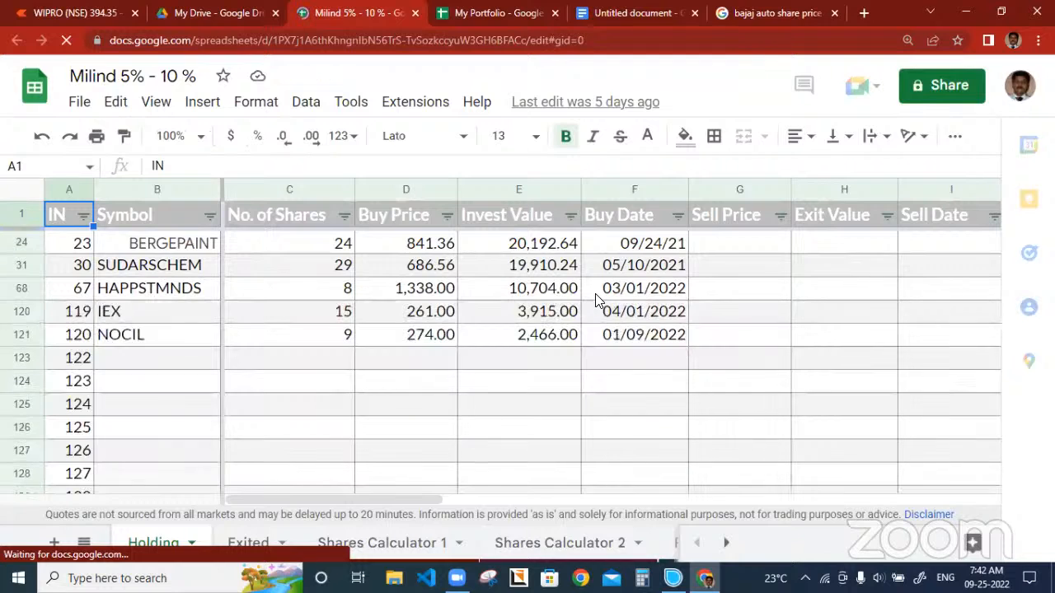
Look through the SUDARSCHEM row on the Holding sheet from Invest Value to the Net Profit / Loss column
click(545, 272)
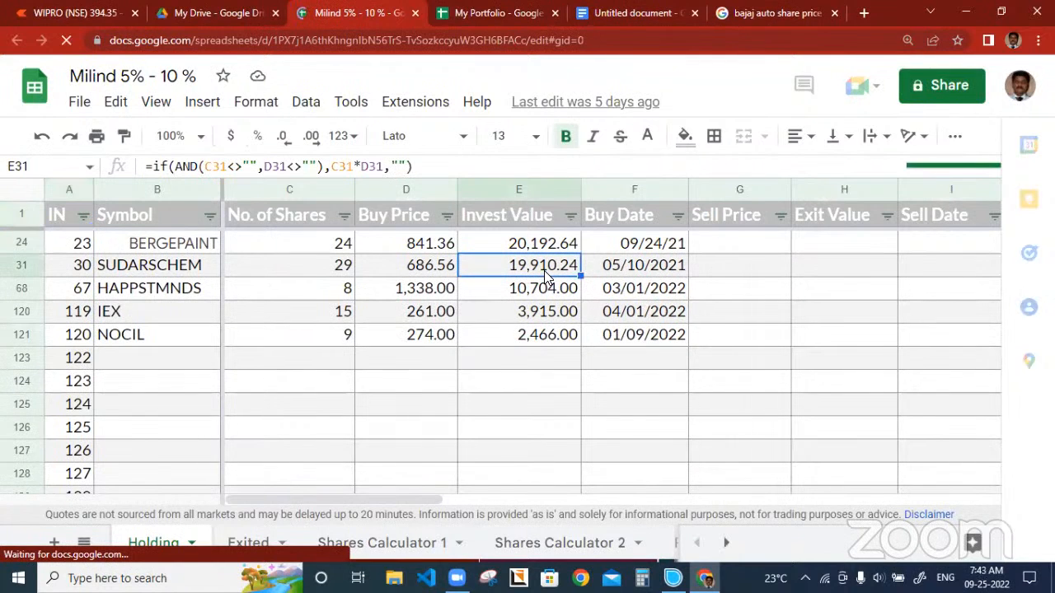
key(Right)
key(Right)
key(Right)
key(Right)
key(Right)
key(Right)
key(Right)
key(Right)
key(Right)
key(Right)
key(Right)
key(Right)
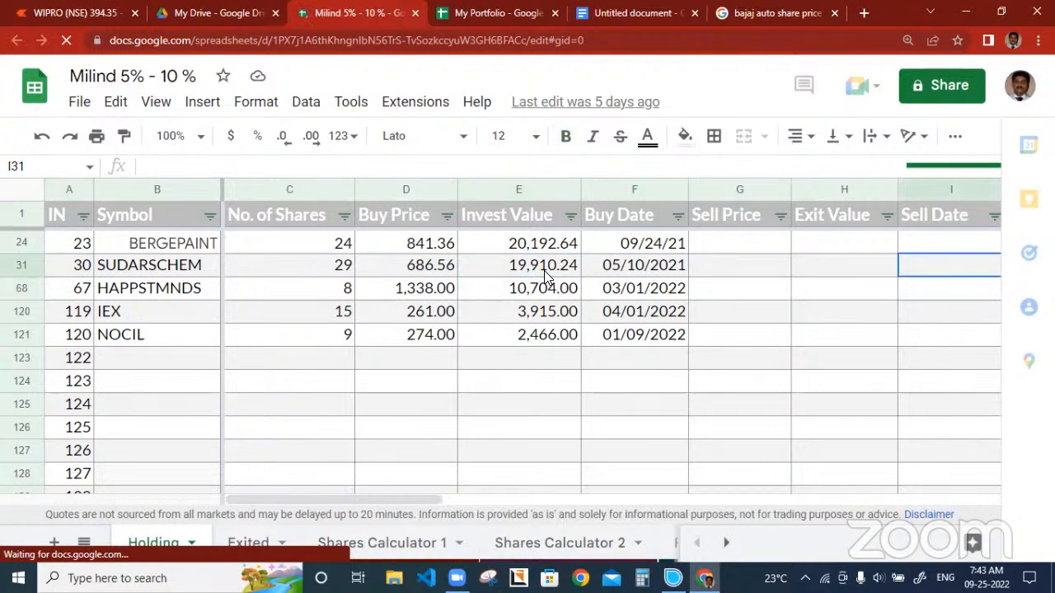
key(Right)
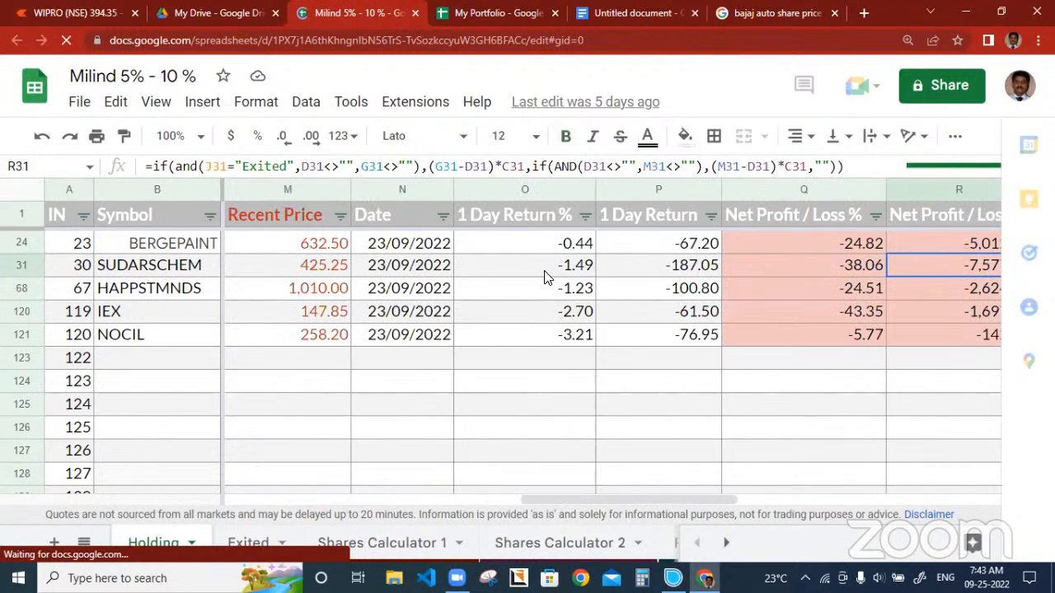
Examine the Stop Loss, Date and Recent Price cells of the SUDARSCHEM row, ending on Recent Price
key(Left)
key(Left)
key(Left)
key(Left)
key(Left)
key(Left)
key(Left)
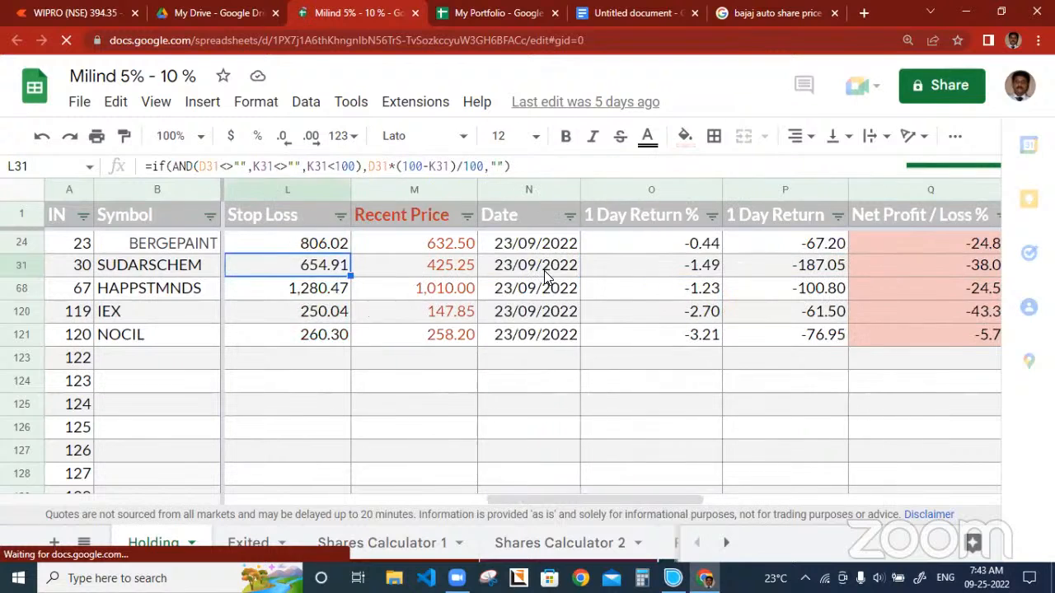
key(Right)
key(Right)
key(Right)
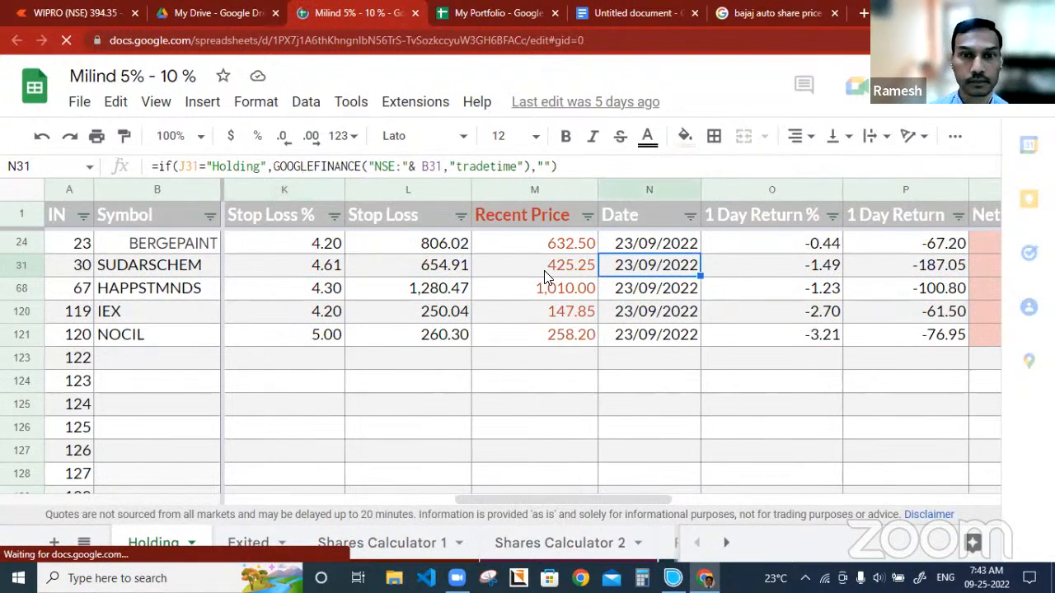
key(Left)
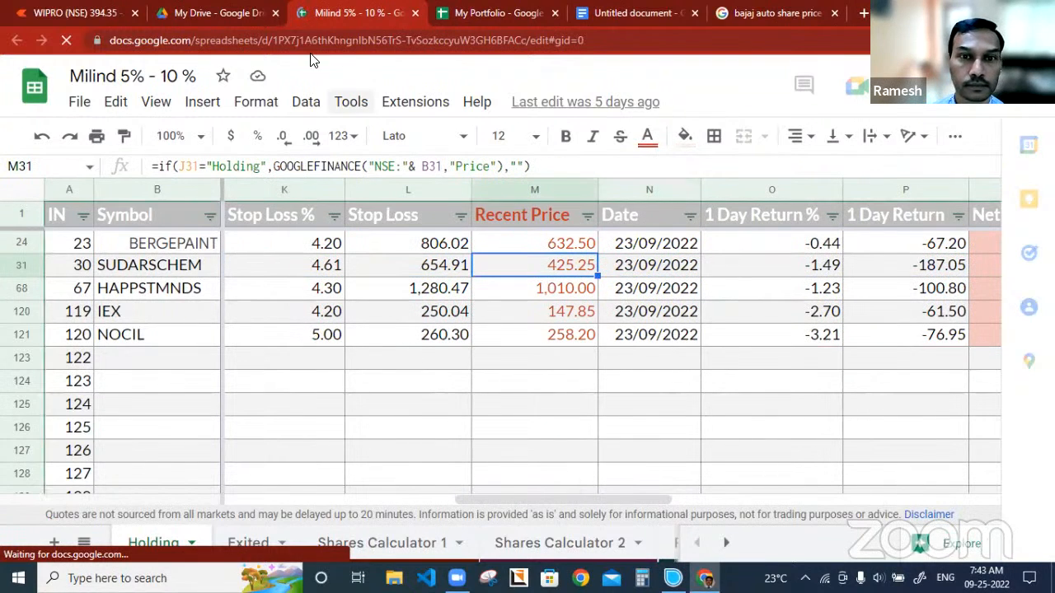
Inspect the less-than-or-equal =L1:L1001 conditional format rule on the Recent Price column and close the rules
click(260, 104)
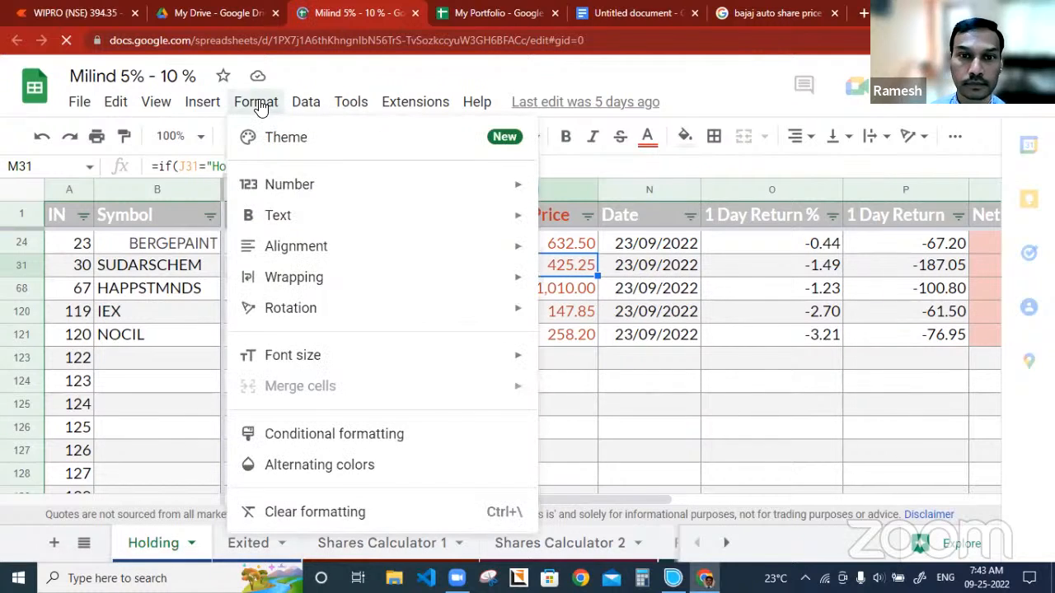
click(288, 452)
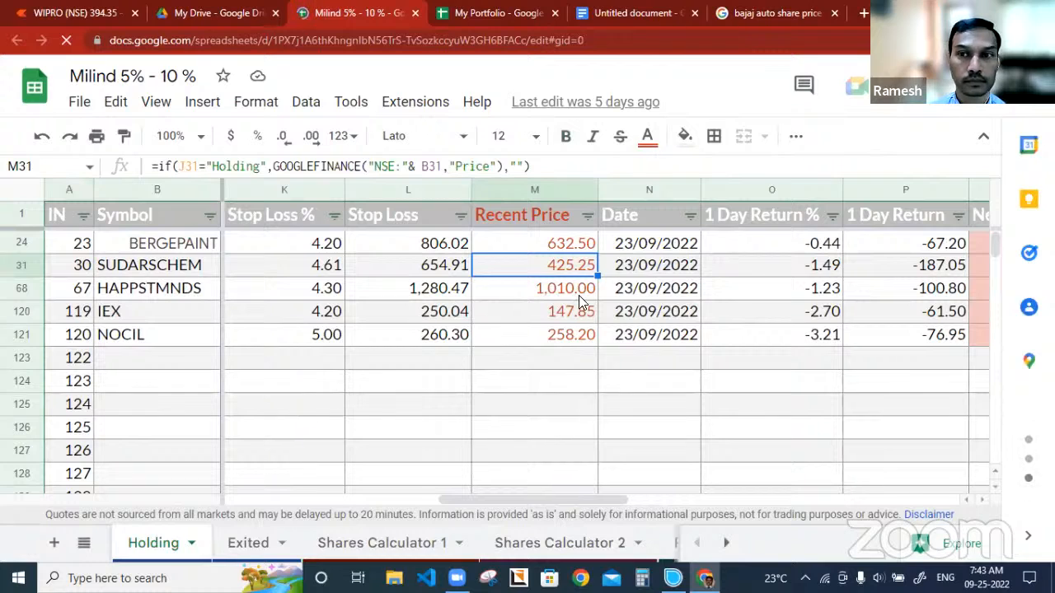
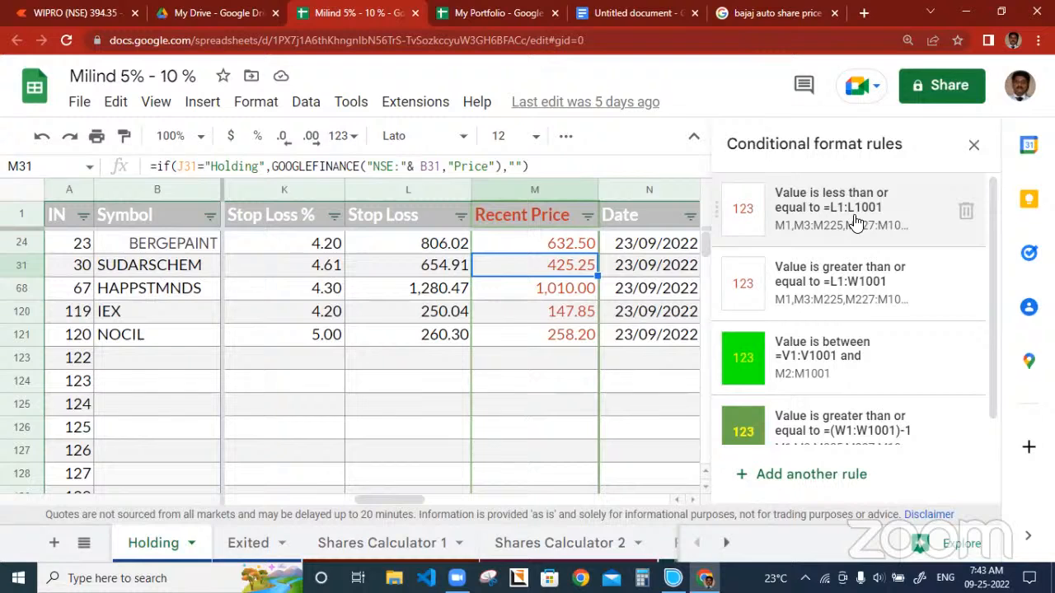
click(852, 216)
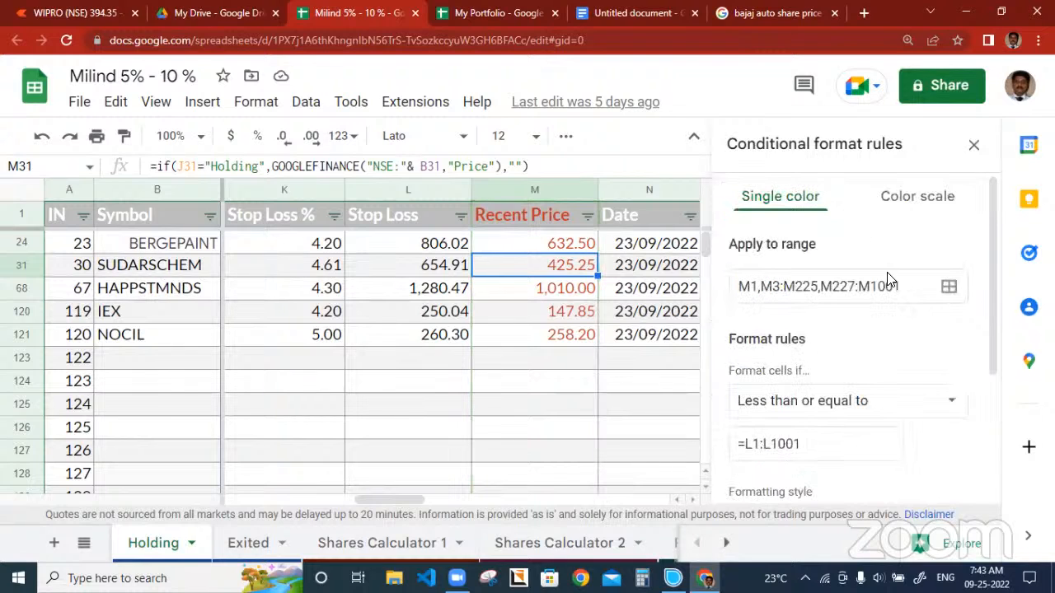
scroll(907, 379, down, 2)
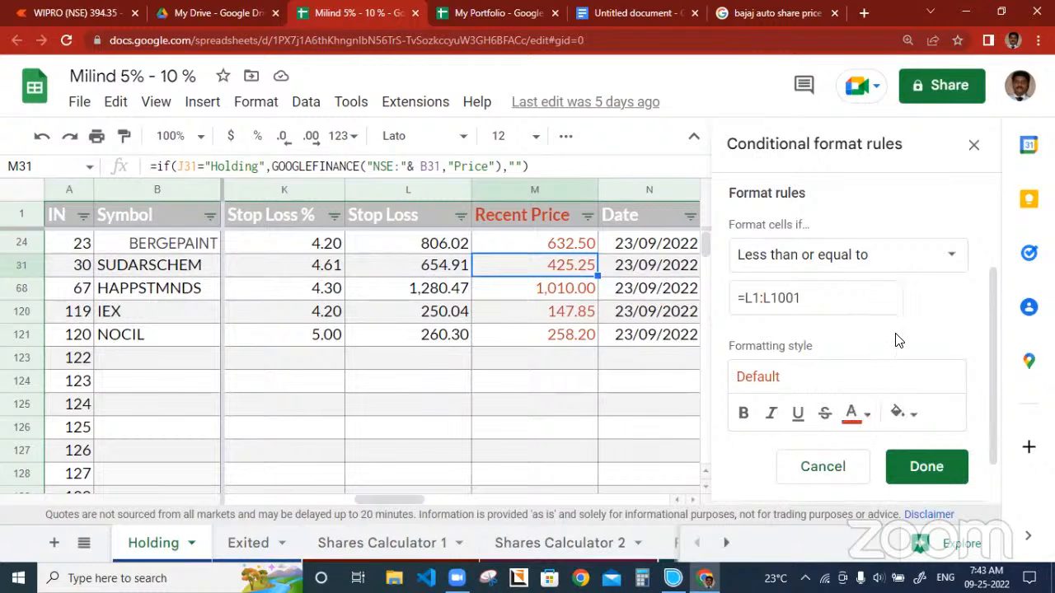
scroll(899, 341, down, 1)
scroll(898, 341, up, 1)
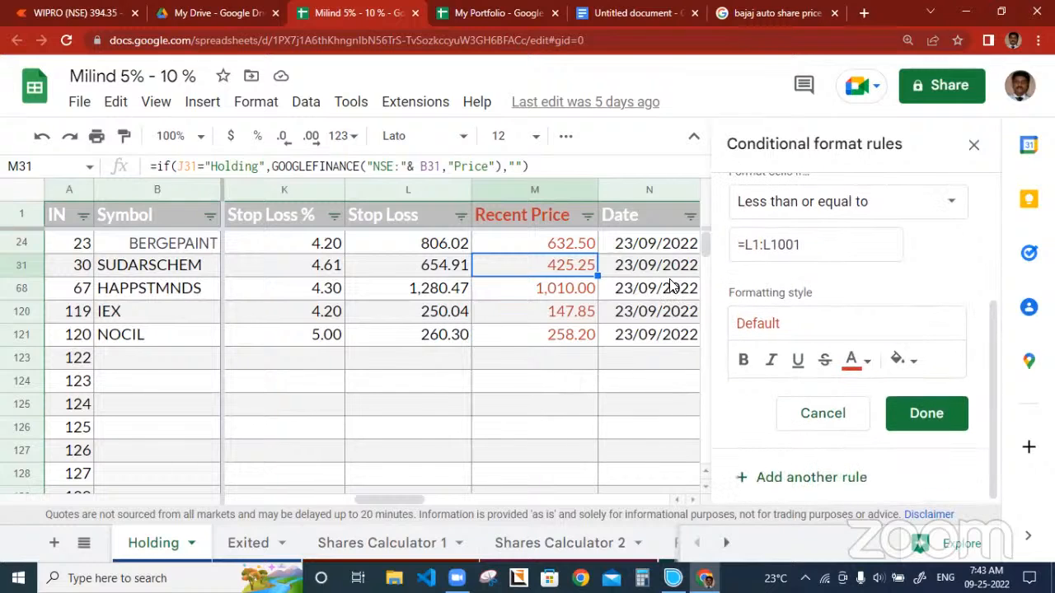
click(973, 145)
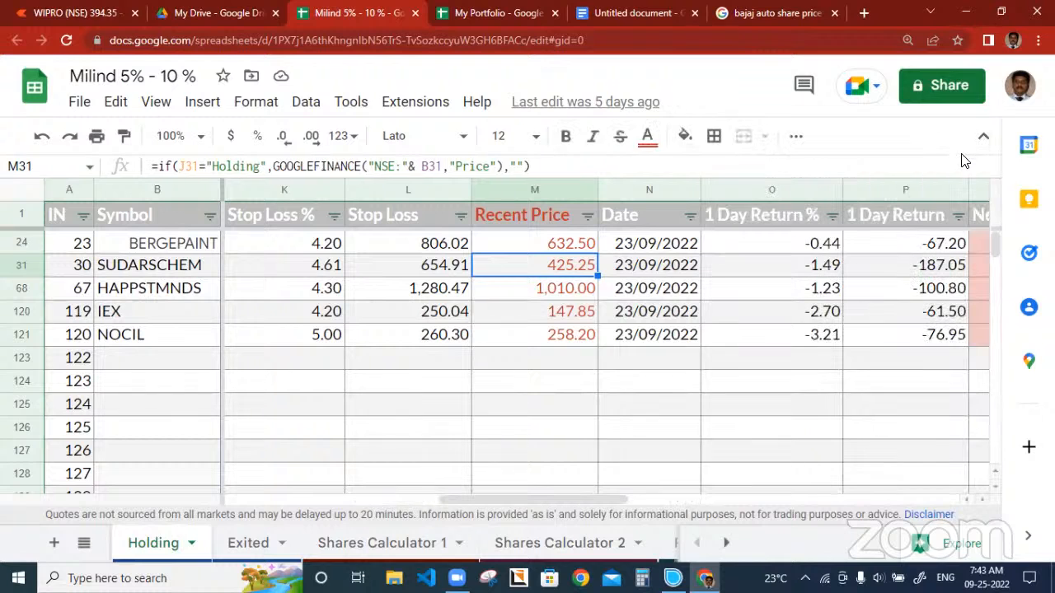
Compare the Stop Loss and Recent Price cells of the NOCIL row
scroll(565, 401, down, 2)
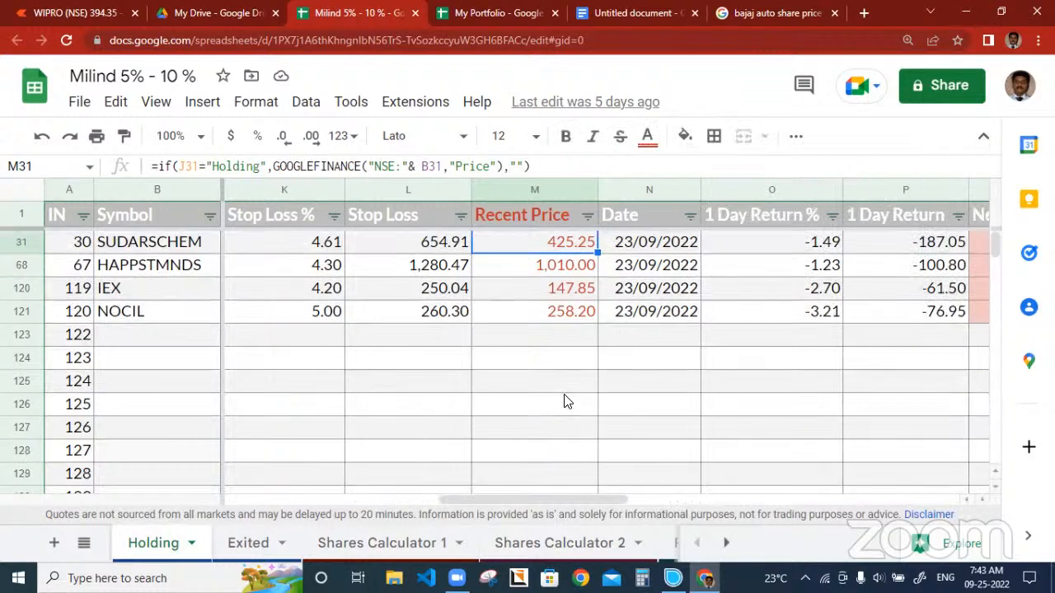
scroll(564, 401, up, 2)
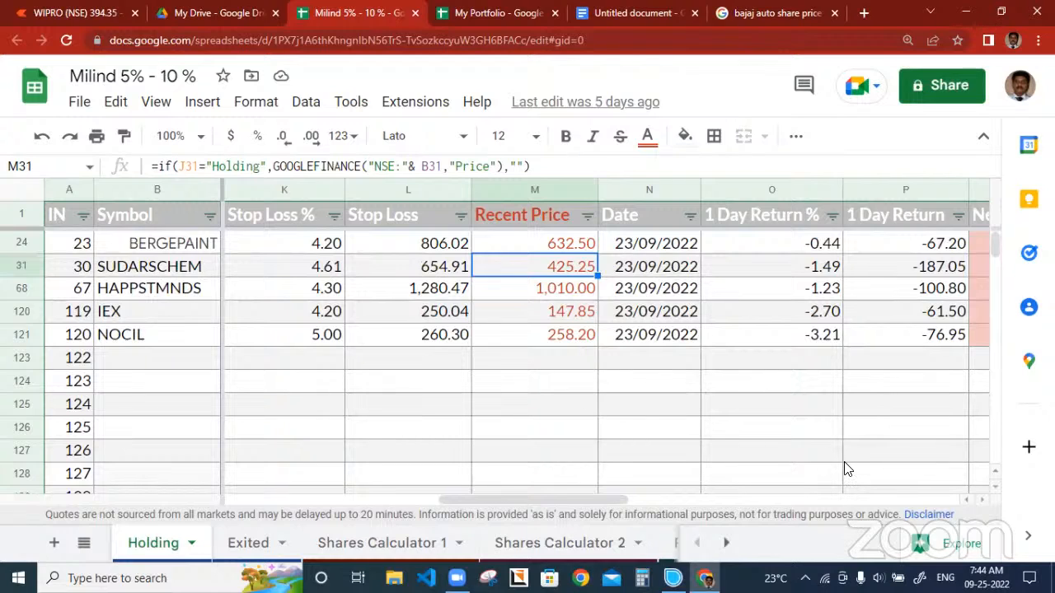
click(429, 341)
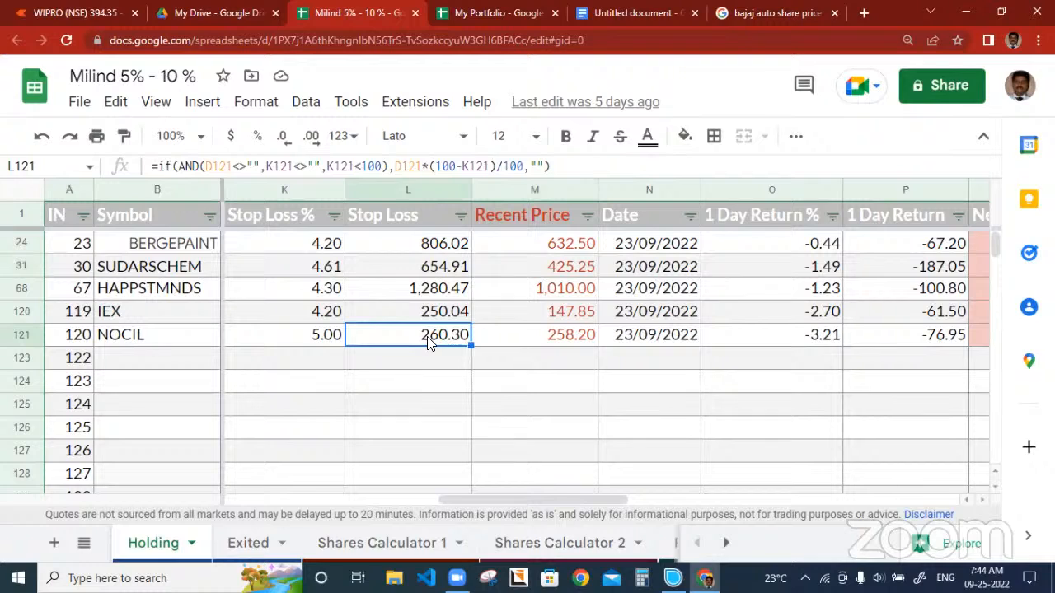
click(544, 340)
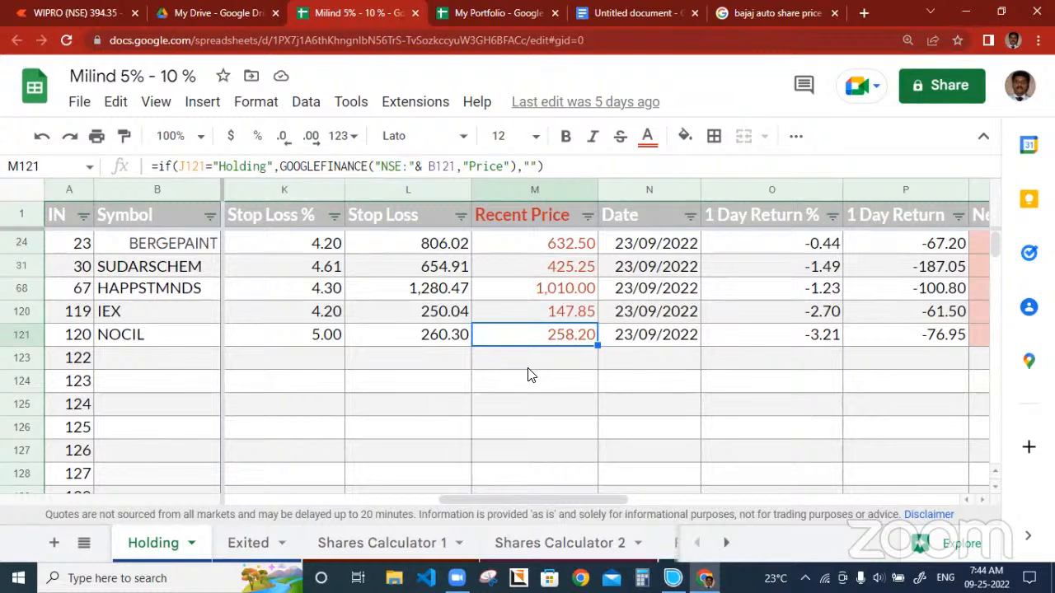
Examine the Target 1 and Target 2 values at the far end of the NOCIL row
key(Right)
key(Right)
key(Right)
key(Right)
key(Right)
key(Right)
key(Right)
key(Right)
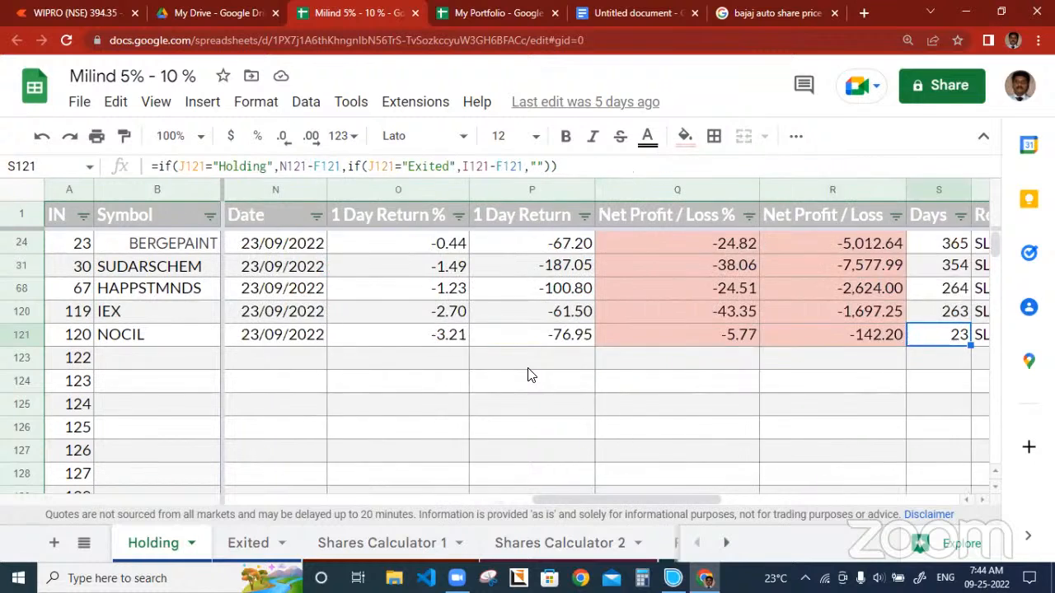
key(Right)
key(Right)
key(Left)
key(Left)
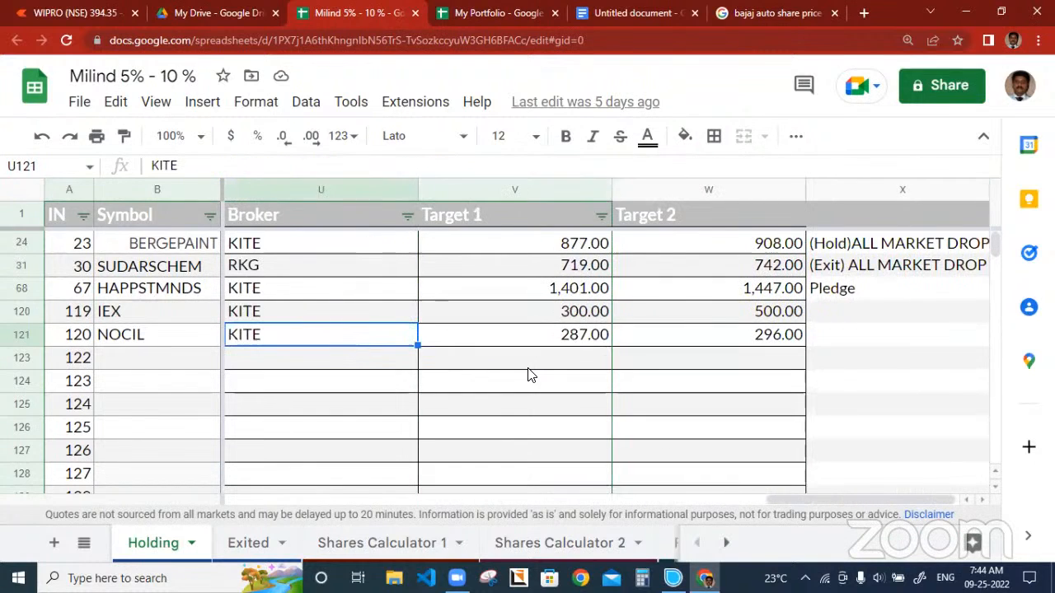
key(Right)
key(Right)
key(Left)
key(Left)
key(Right)
key(Right)
key(Left)
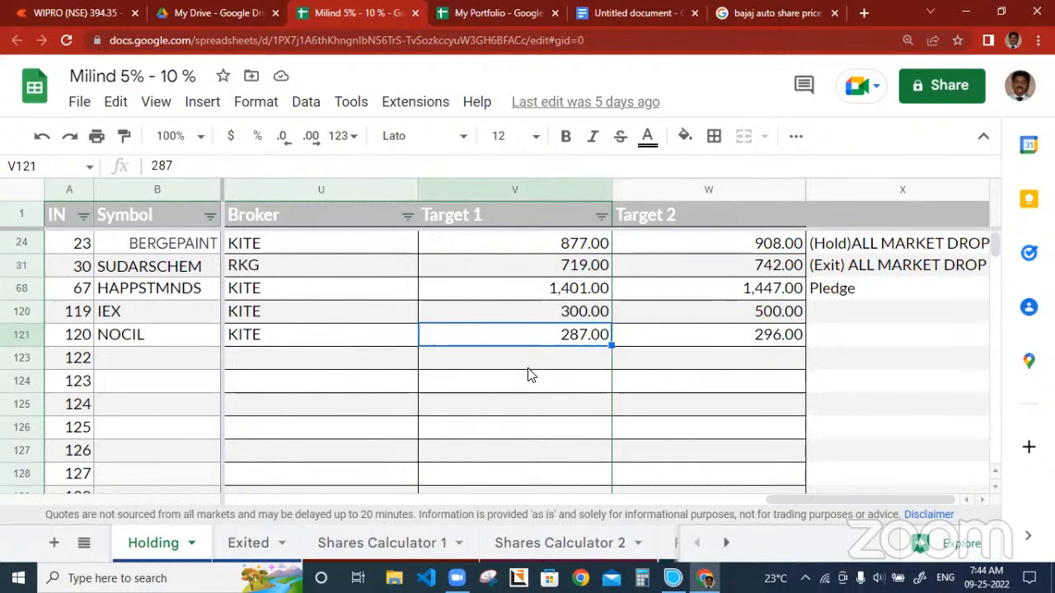
Go back to the start of the NOCIL row and look over its purchase columns up to Exit Value
key(Left)
key(Left)
key(Left)
key(Left)
key(Left)
key(Left)
key(Left)
key(Left)
key(Left)
key(Left)
key(Left)
key(Left)
key(Left)
key(Left)
key(Left)
key(Left)
key(Left)
key(Left)
key(Left)
key(Left)
key(Left)
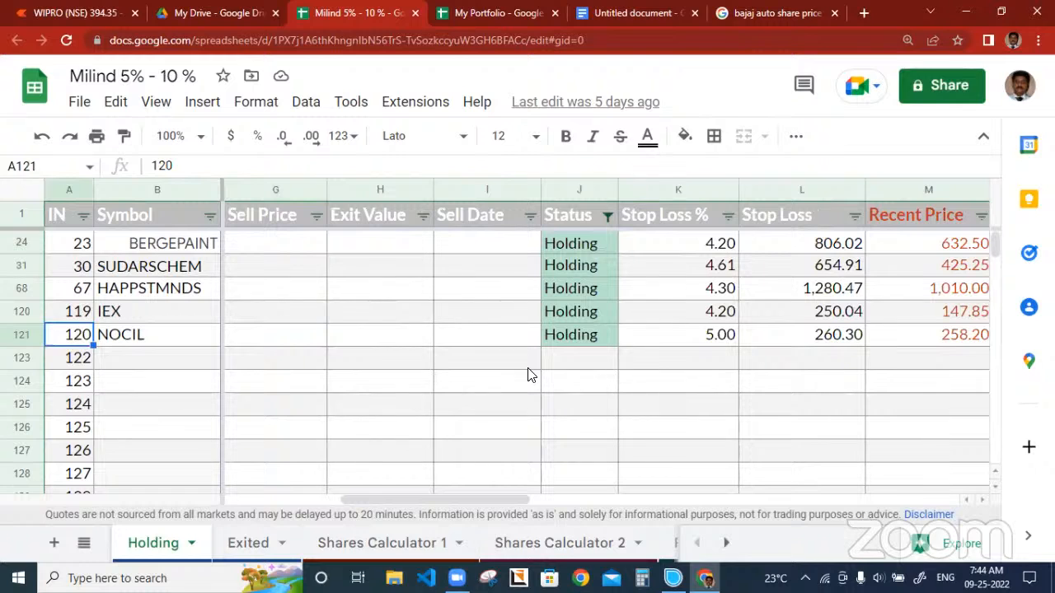
key(Right)
key(Right)
key(Right)
key(Left)
key(Right)
key(Right)
key(Left)
key(Left)
key(Left)
key(Right)
key(Right)
key(Right)
key(Right)
key(Right)
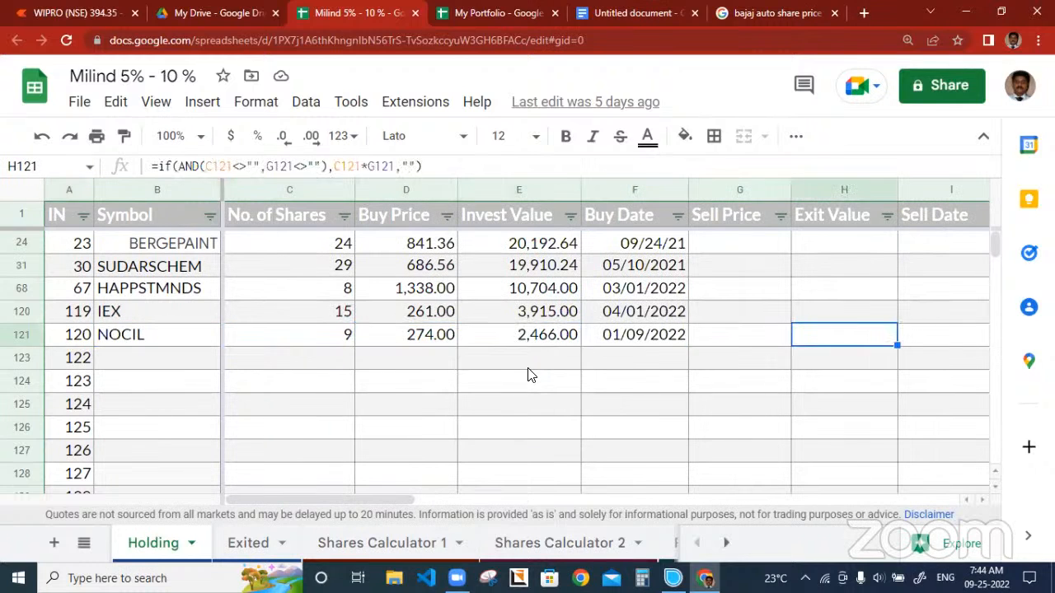
Try a Recent Price of 290 for NOCIL in cell M121 and undo the entry
key(Right)
key(Right)
key(Right)
key(Right)
key(Right)
key(Right)
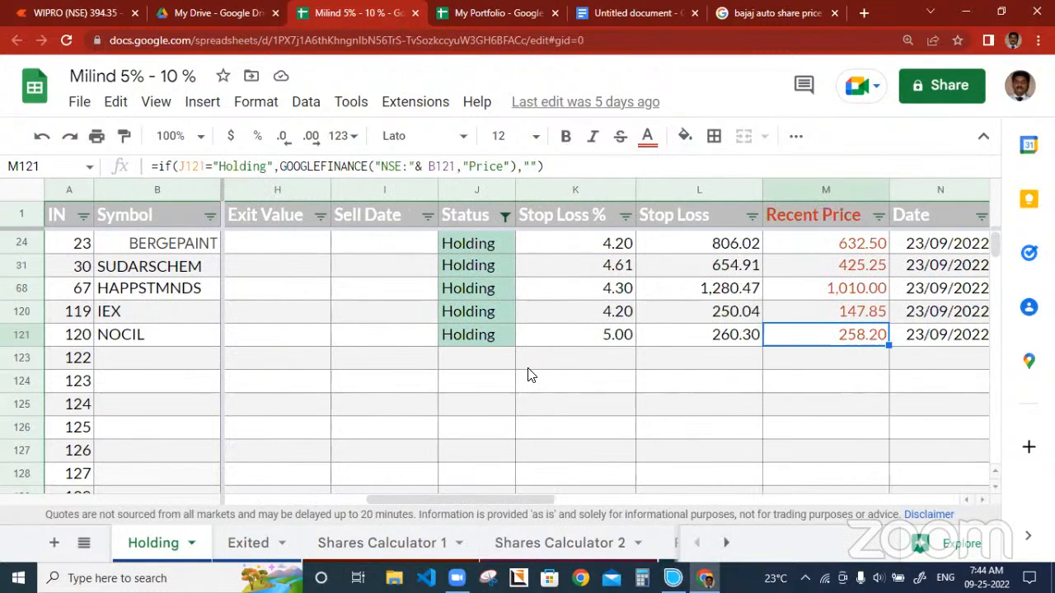
text(290)
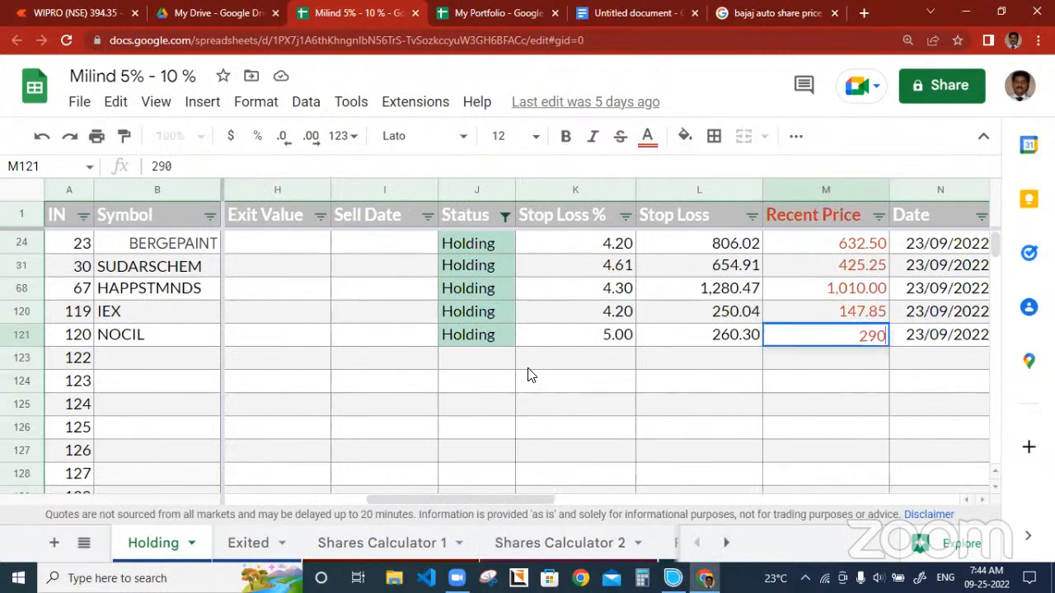
key(Return)
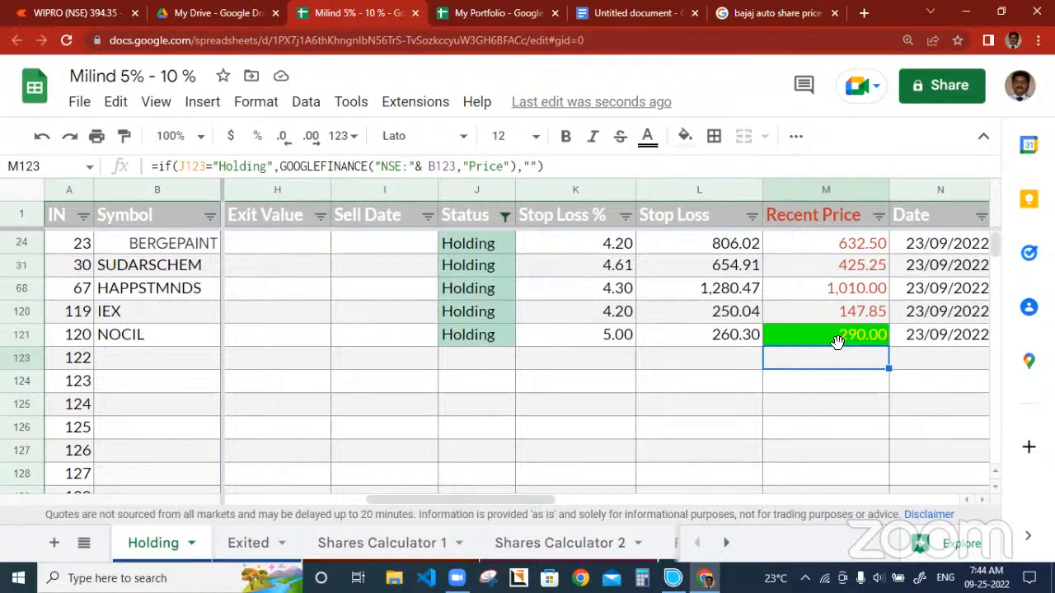
click(837, 338)
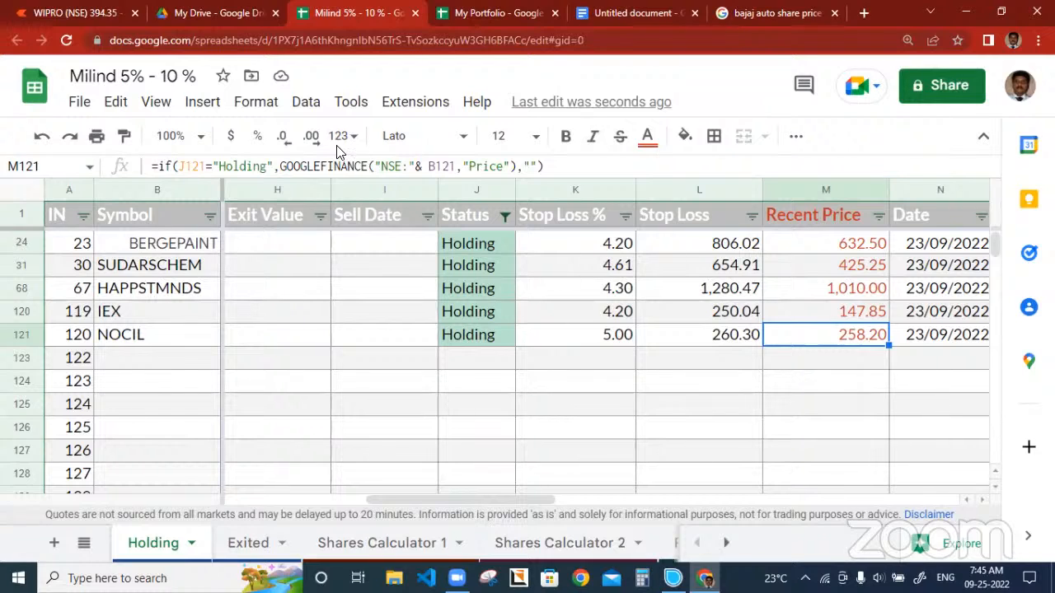
Switch to Google Drive and open the Profit Stocks folder in My Drive
click(221, 15)
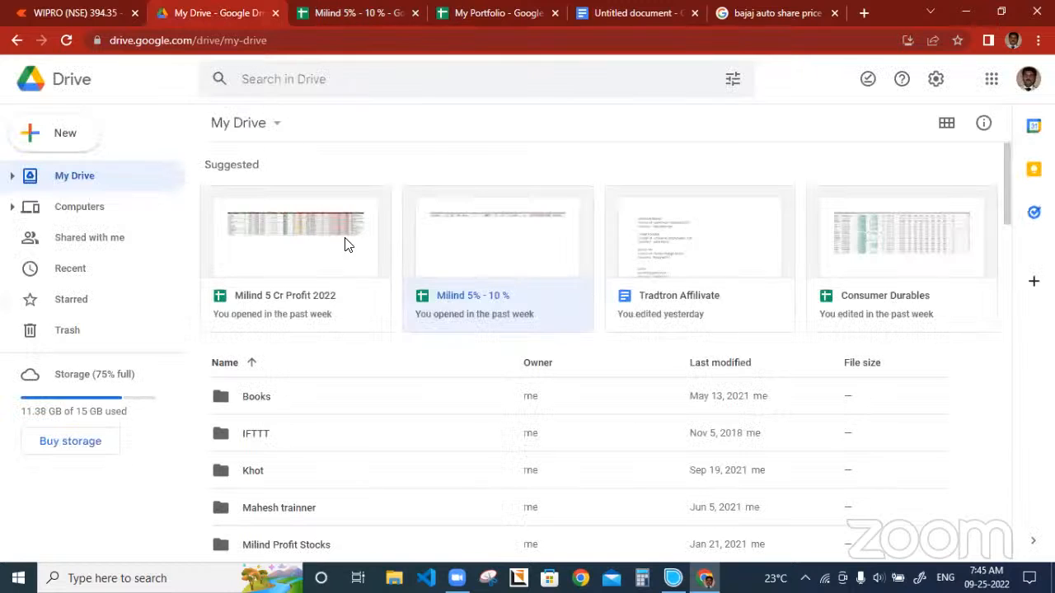
click(490, 310)
scroll(489, 313, down, 1)
scroll(490, 318, down, 1)
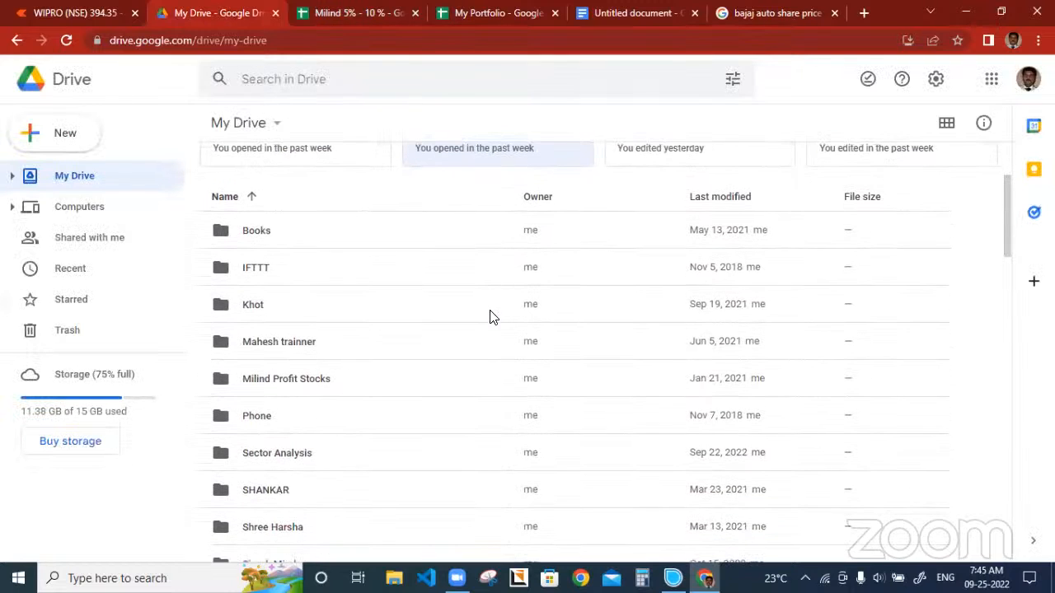
double_click(269, 378)
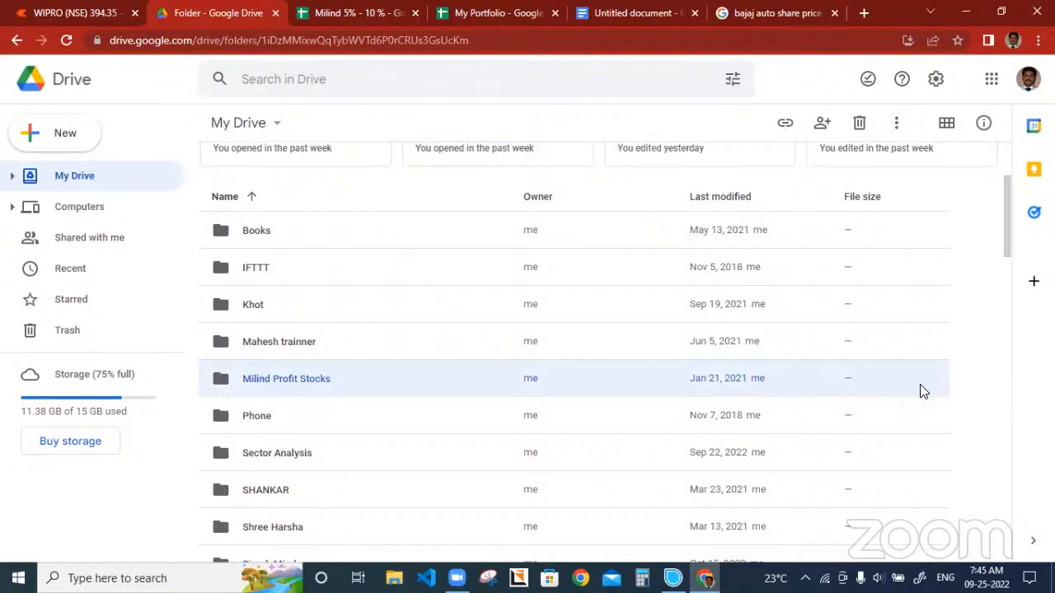
Look through the folder's portfolio spreadsheets, from the 5% - 10 % file to the MULTI Bagger Portfolio RKG file
scroll(405, 283, down, 1)
scroll(404, 288, down, 3)
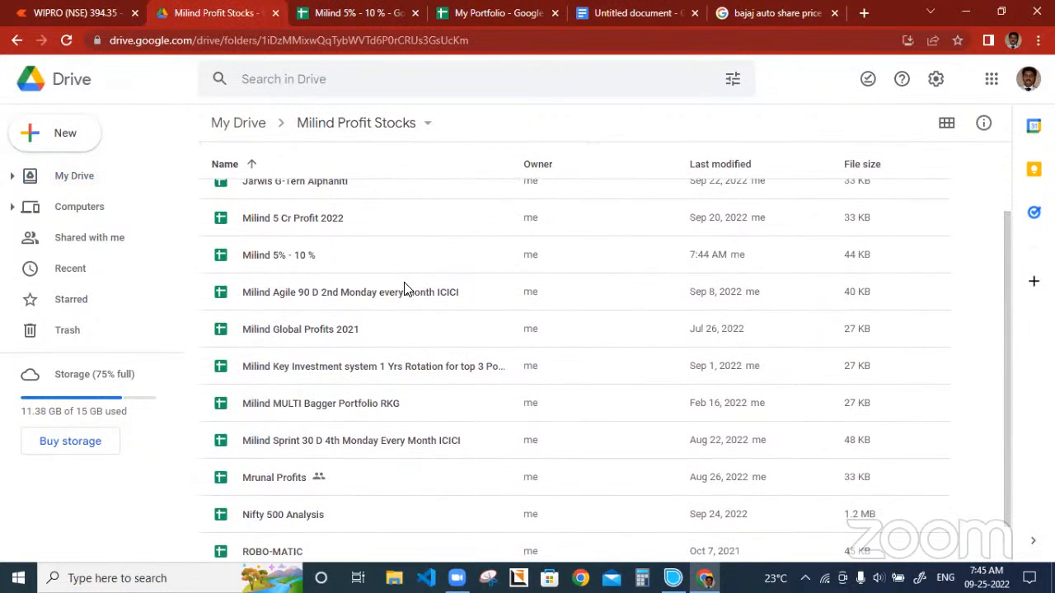
scroll(404, 289, up, 1)
scroll(404, 288, down, 1)
scroll(404, 289, up, 1)
scroll(404, 288, up, 2)
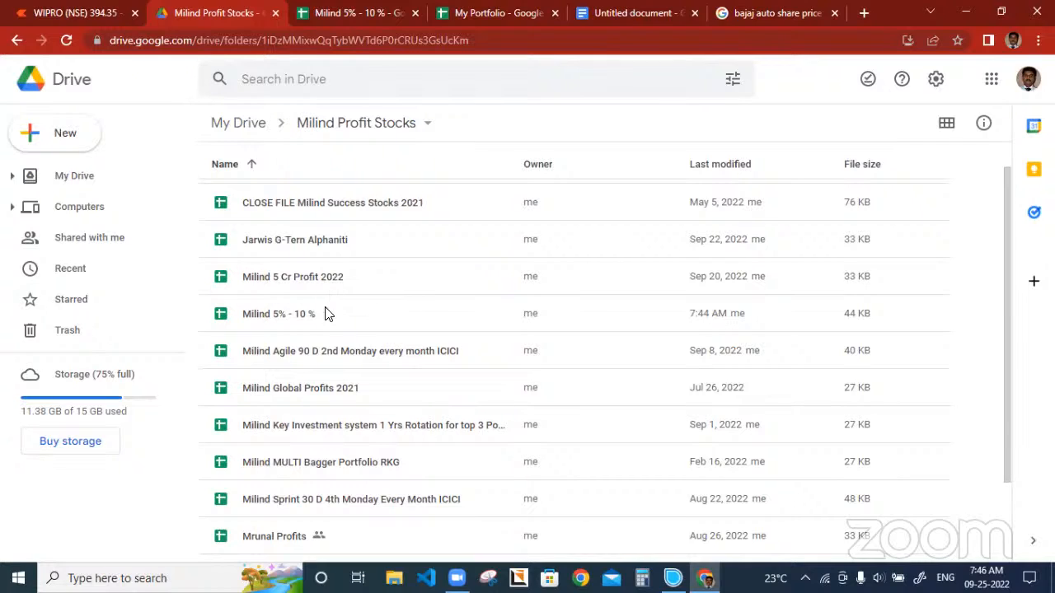
click(277, 321)
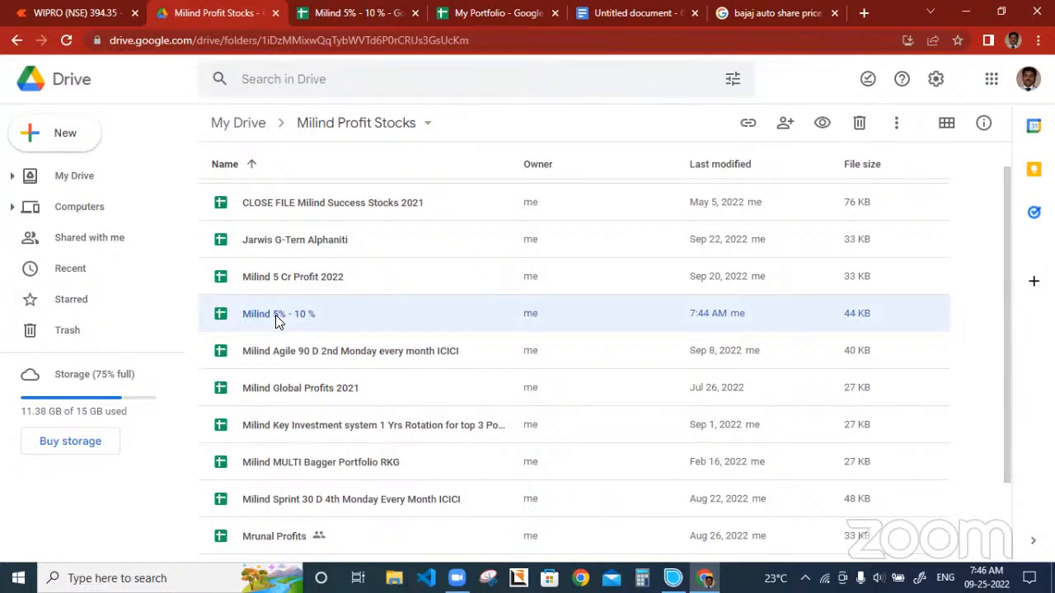
click(305, 351)
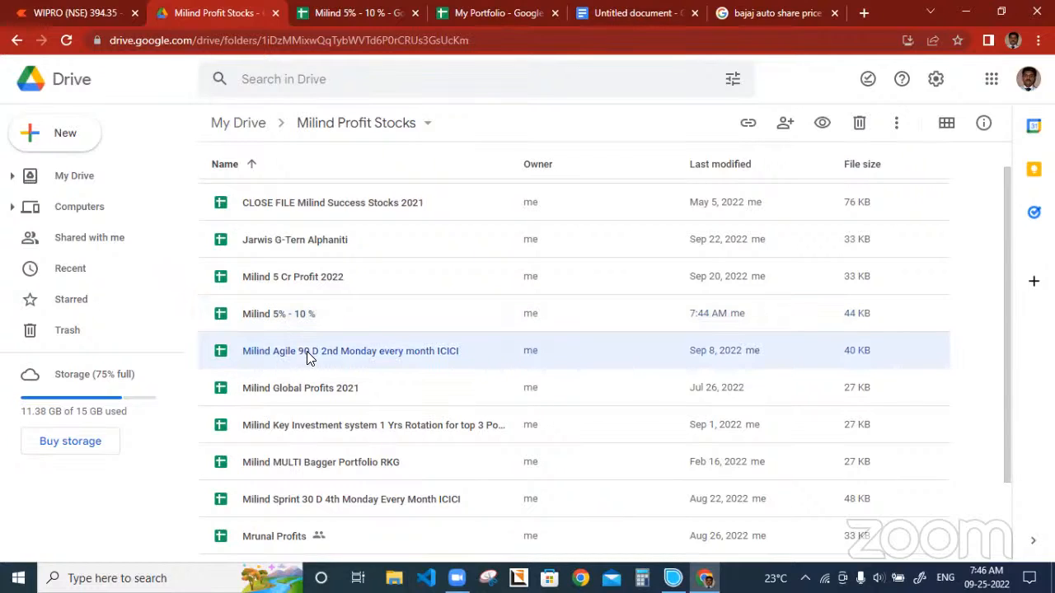
click(309, 394)
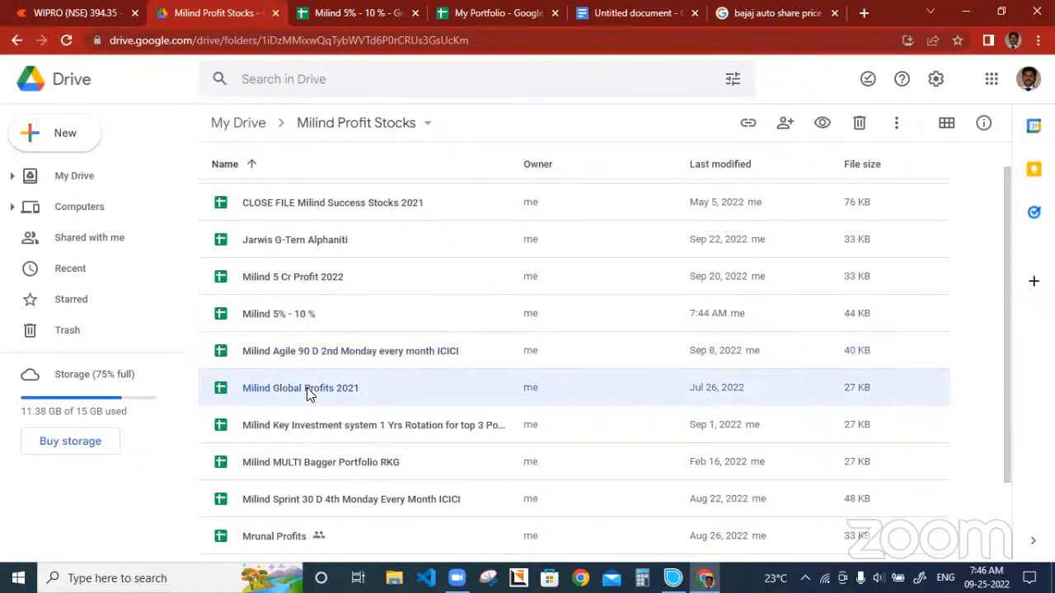
click(315, 428)
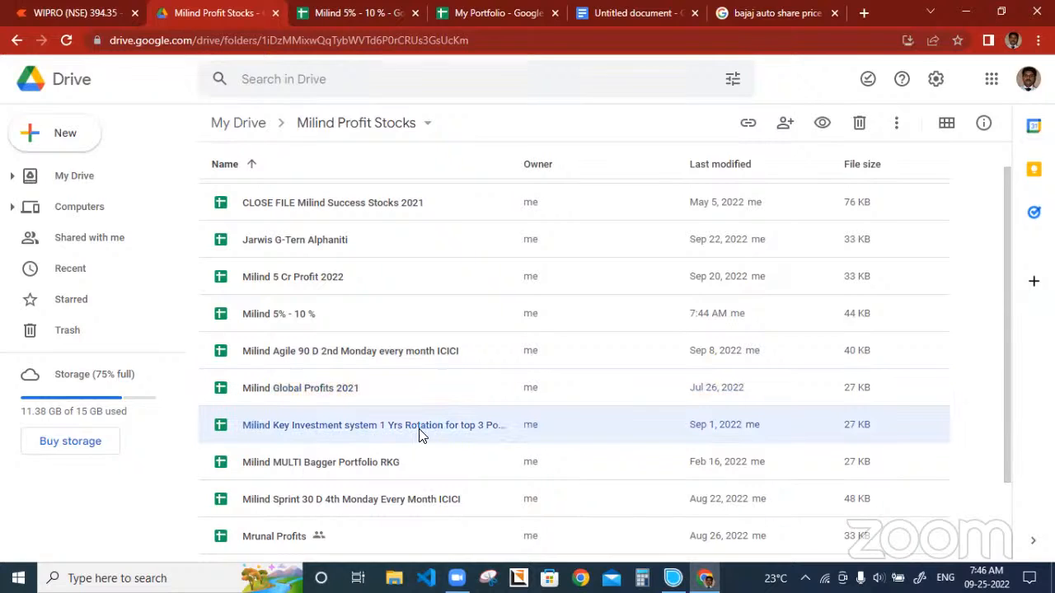
click(365, 458)
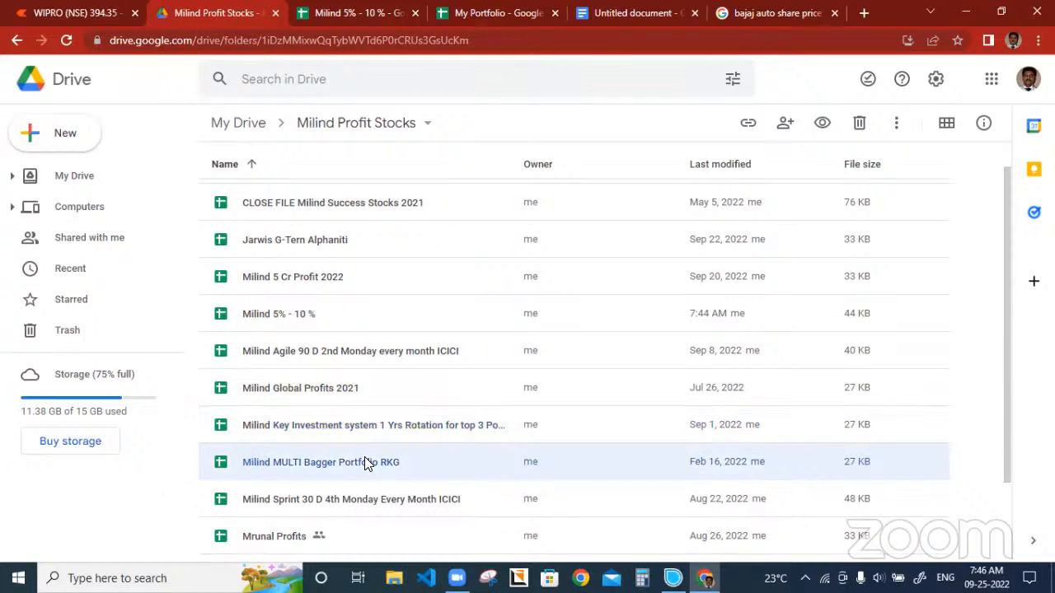
scroll(365, 462, down, 1)
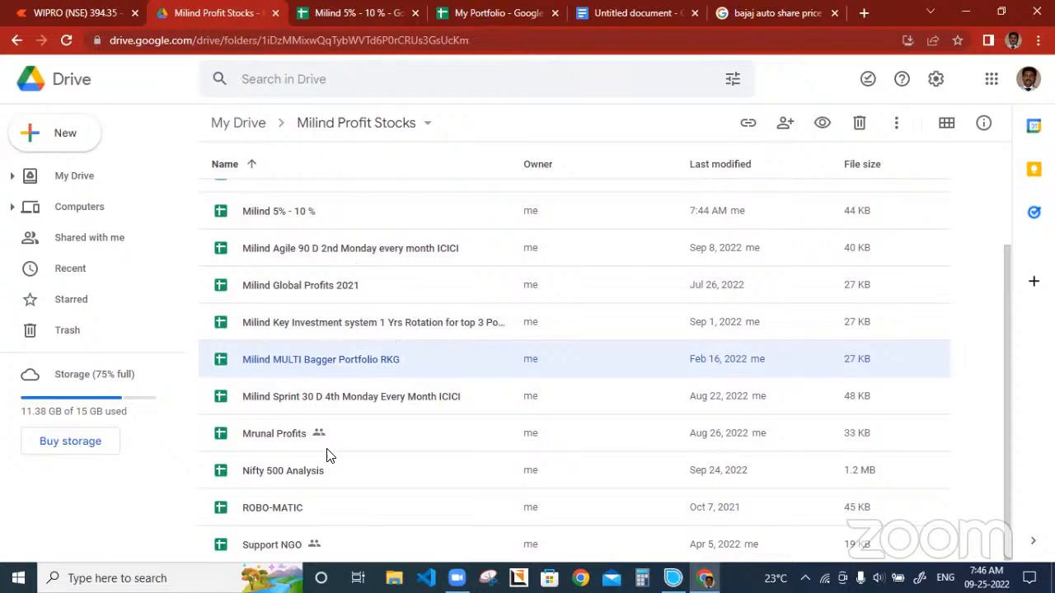
Open the MULTI Bagger Portfolio RKG spreadsheet and follow the hindcopper row across to its Stop Loss % cell
double_click(315, 360)
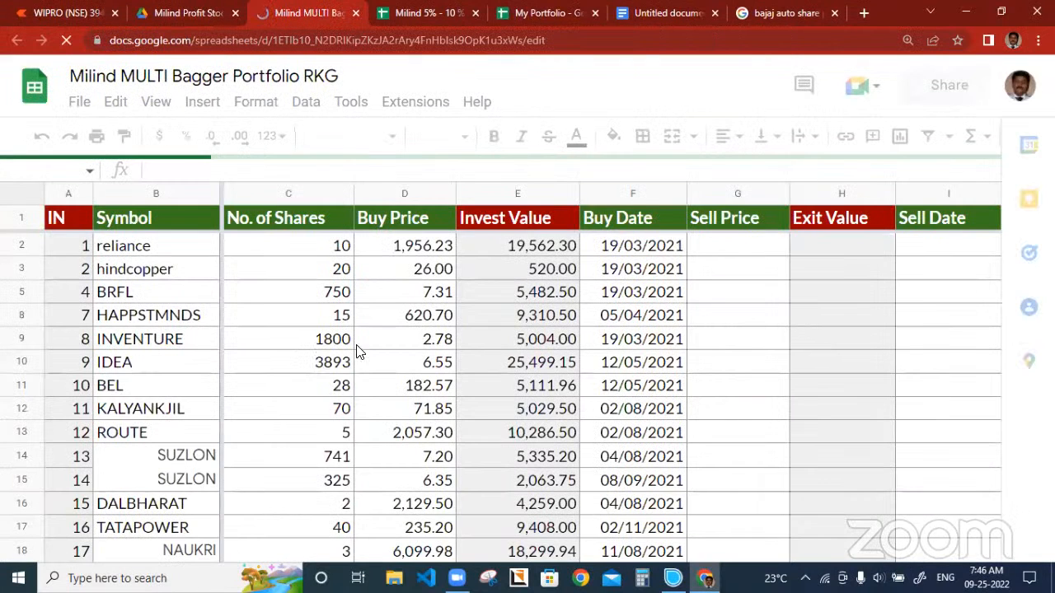
click(415, 272)
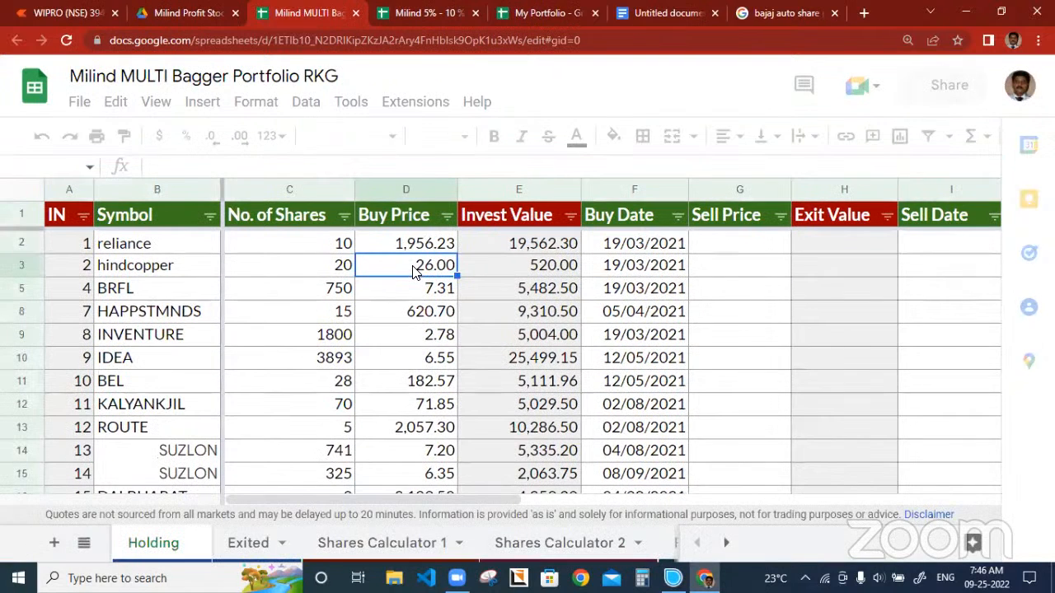
key(Right)
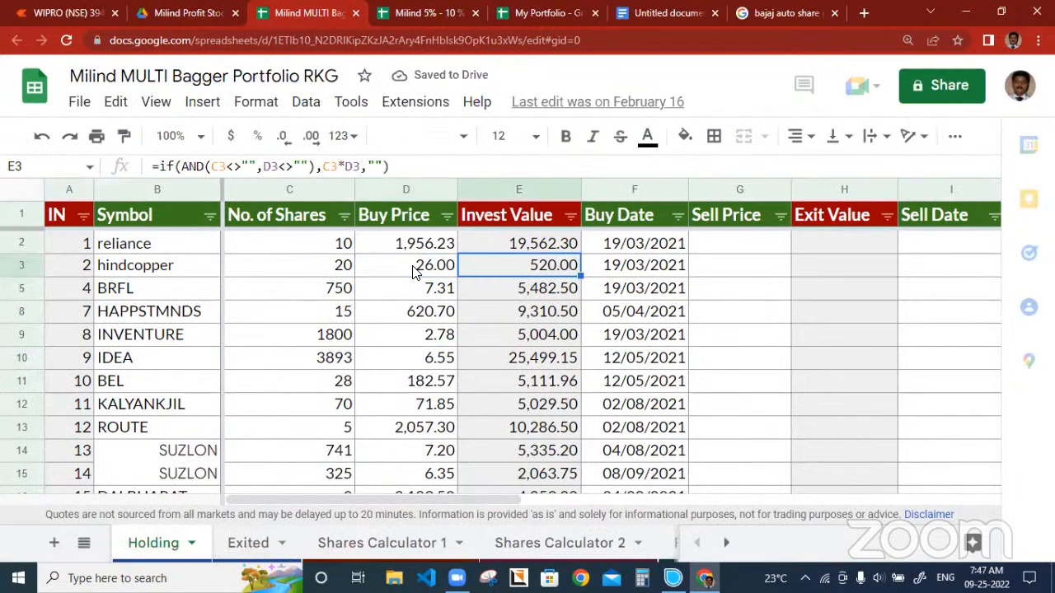
key(Right)
key(Right)
key(Right)
key(Right)
key(Right)
key(Right)
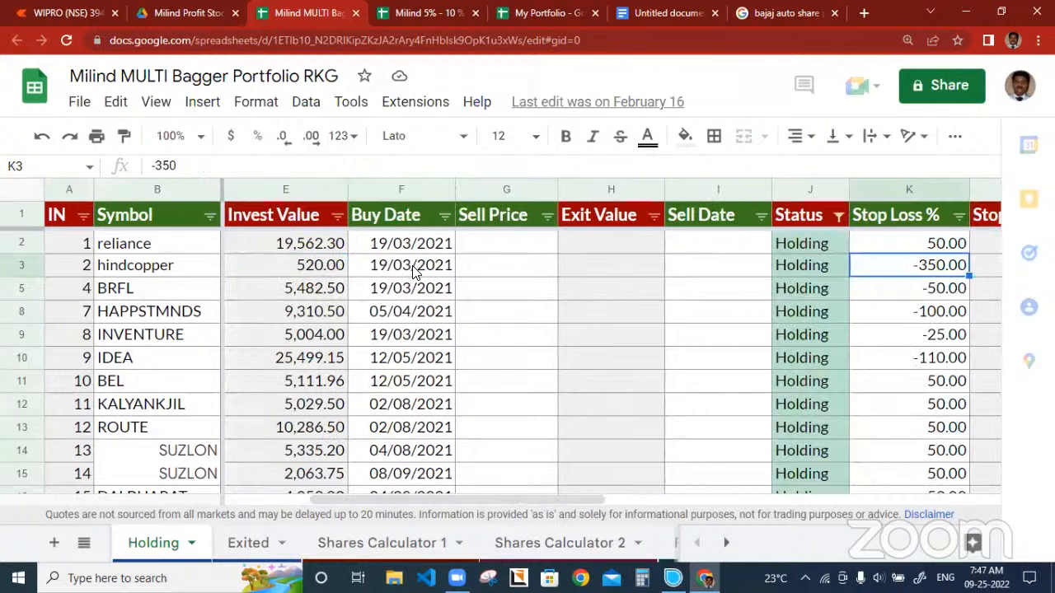
key(Right)
key(Left)
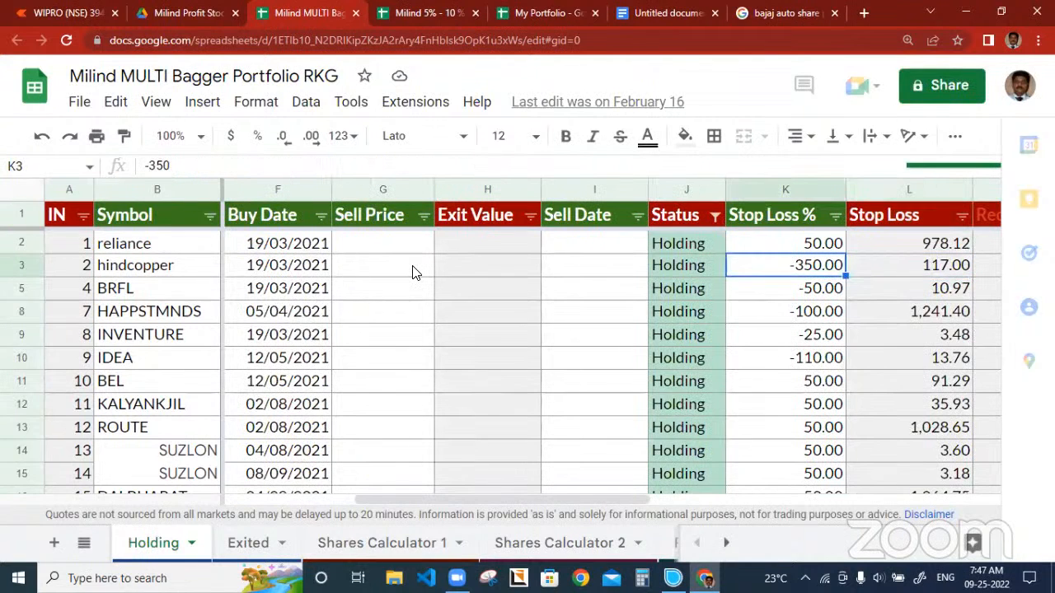
Examine the Stop Loss % values down the column from the hindcopper row past ROUTE
key(Down)
key(Down)
key(Down)
key(Down)
key(Down)
key(Down)
key(Down)
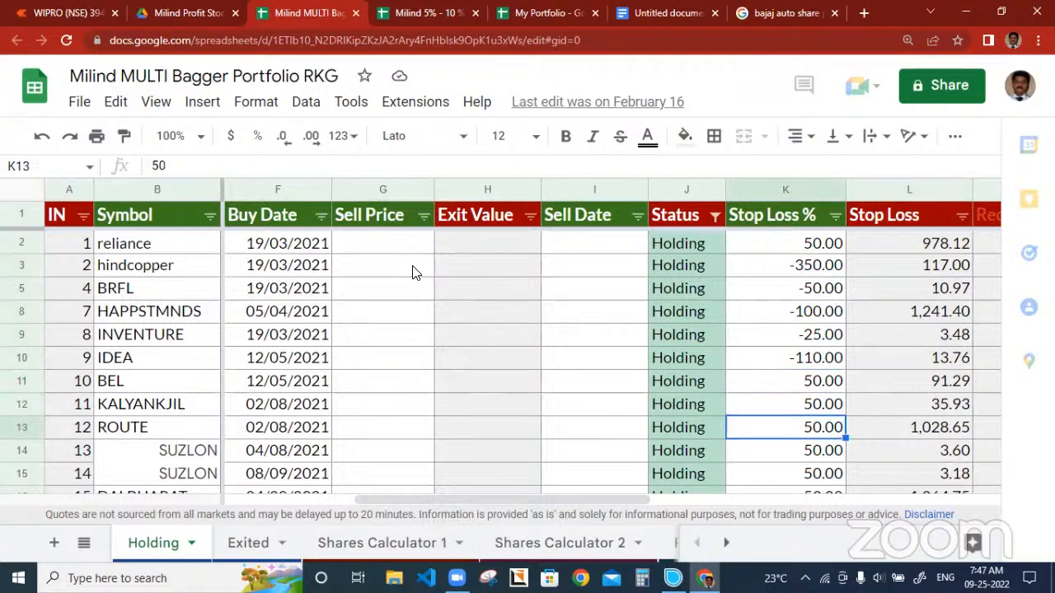
key(Down)
key(Down)
key(Down)
key(Up)
key(Up)
key(Up)
key(Up)
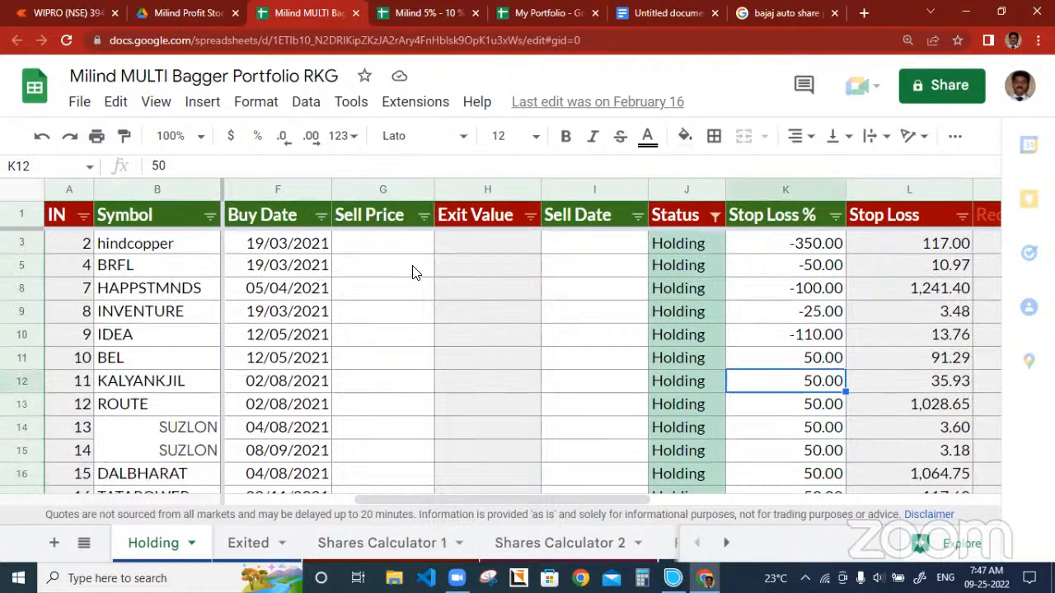
Select the Sprint 30 D spreadsheet in the Drive folder and revisit the open 5% - 10 %, MULTI Bagger and My Portfolio sheets
click(196, 14)
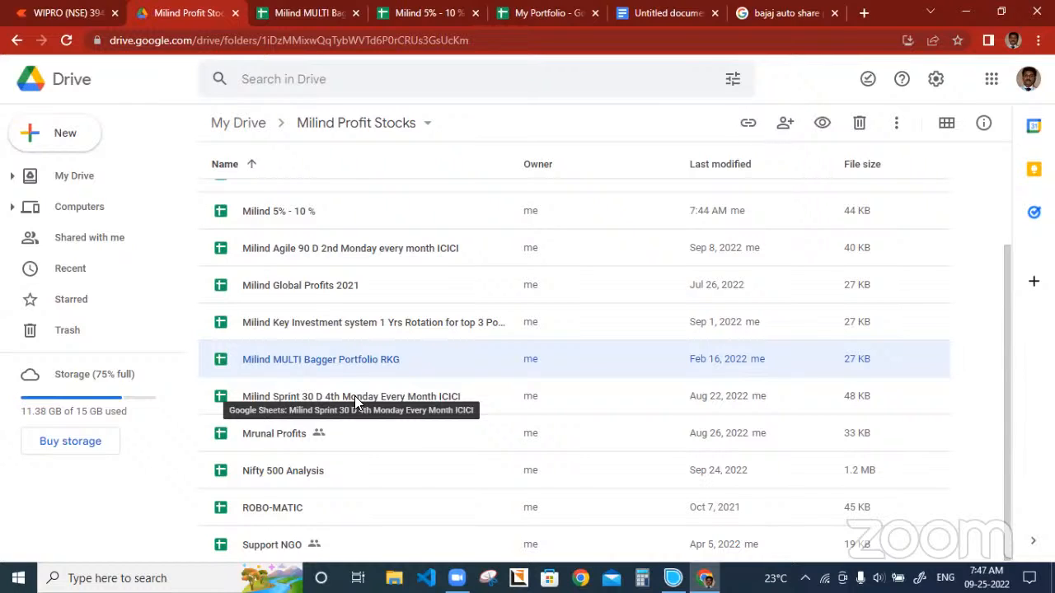
click(354, 395)
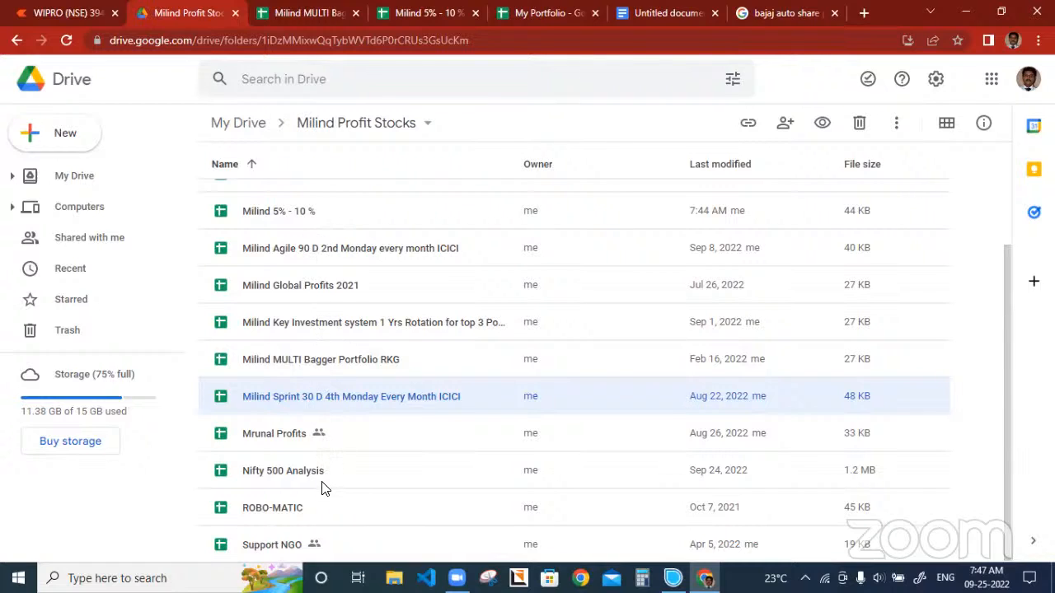
click(445, 16)
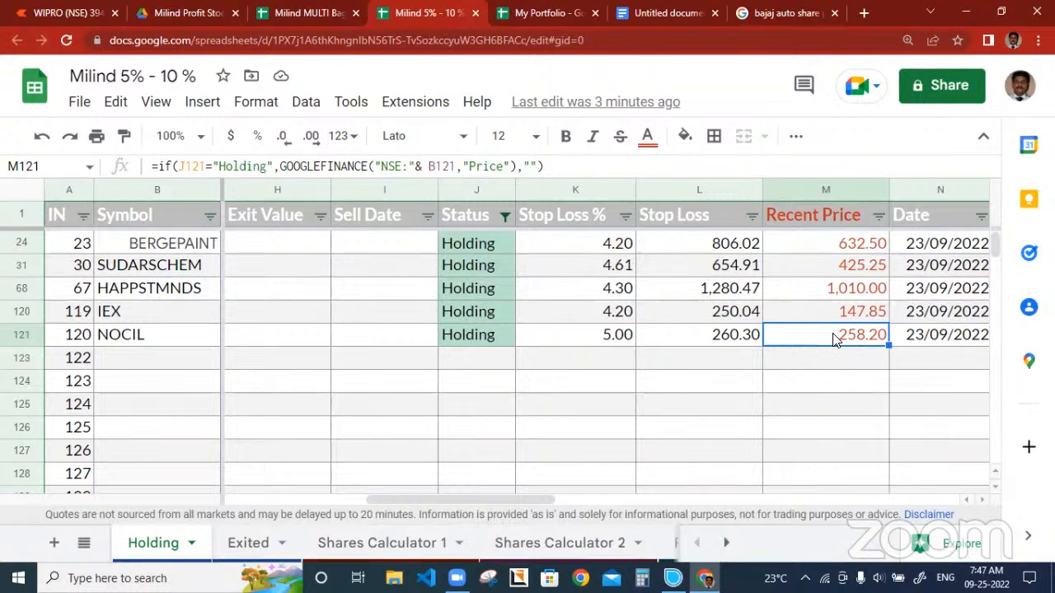
click(299, 16)
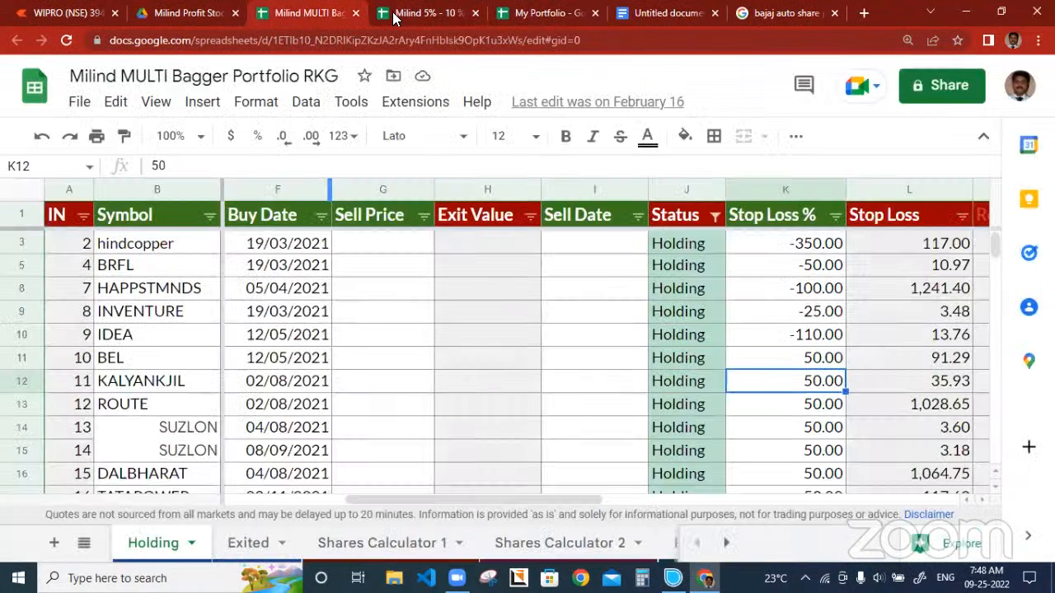
click(395, 17)
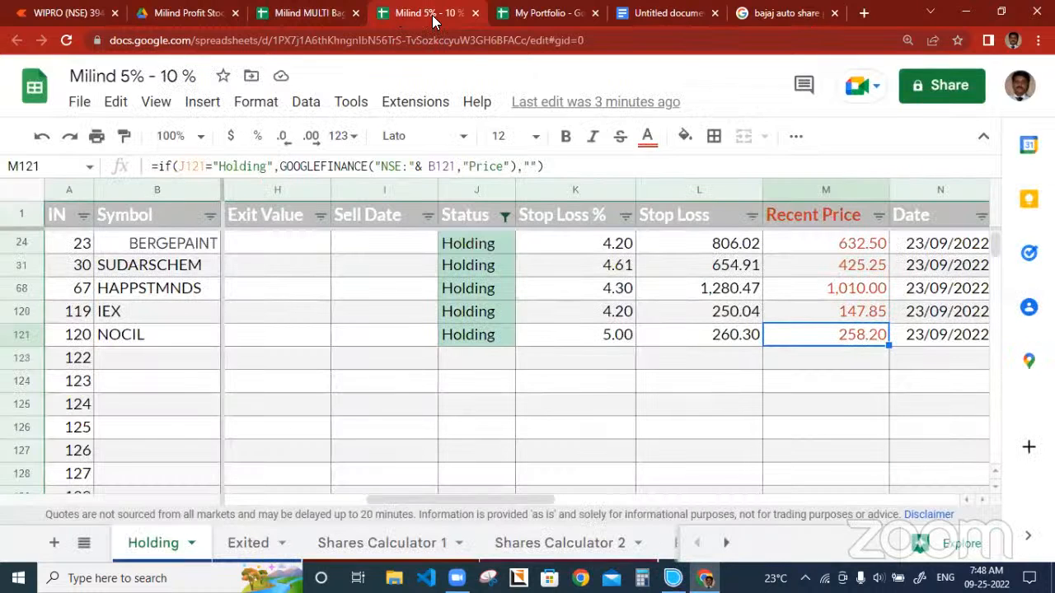
click(531, 14)
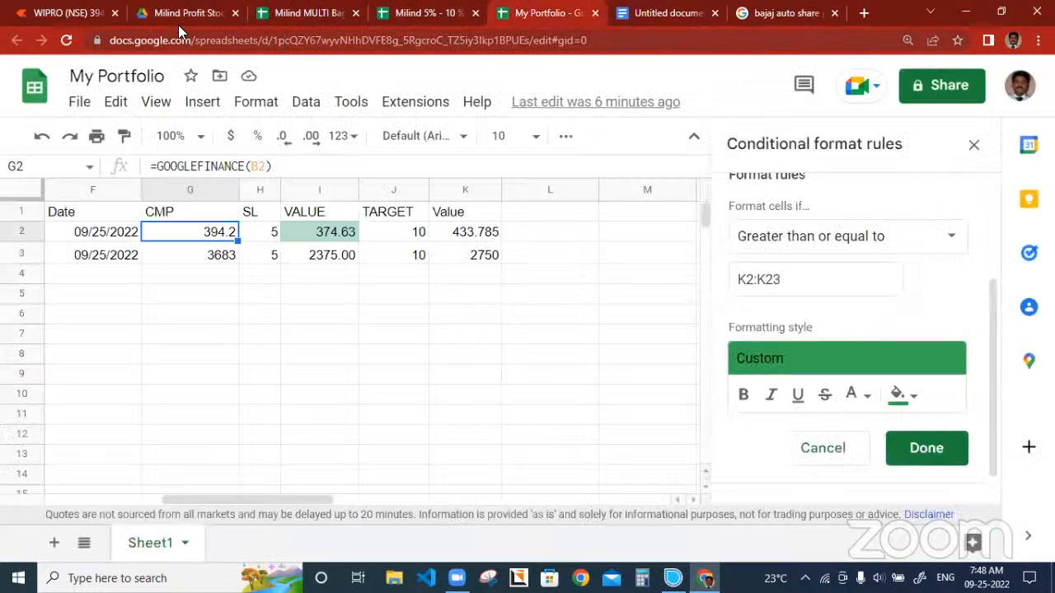
Open the shared Profits spreadsheet from the Drive folder and look over the tcs row as far as Buy Date
click(178, 13)
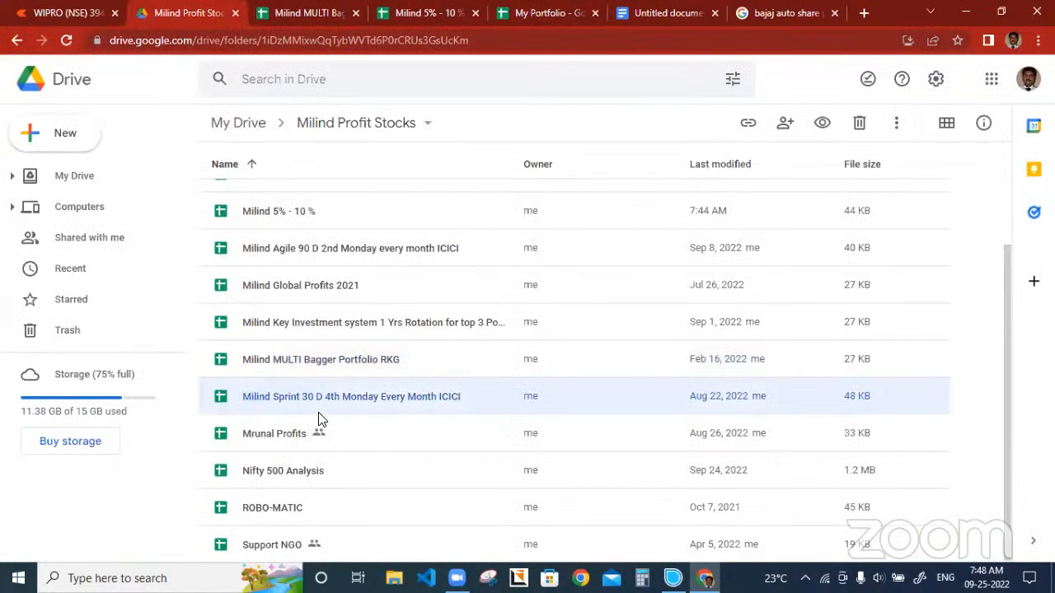
double_click(286, 441)
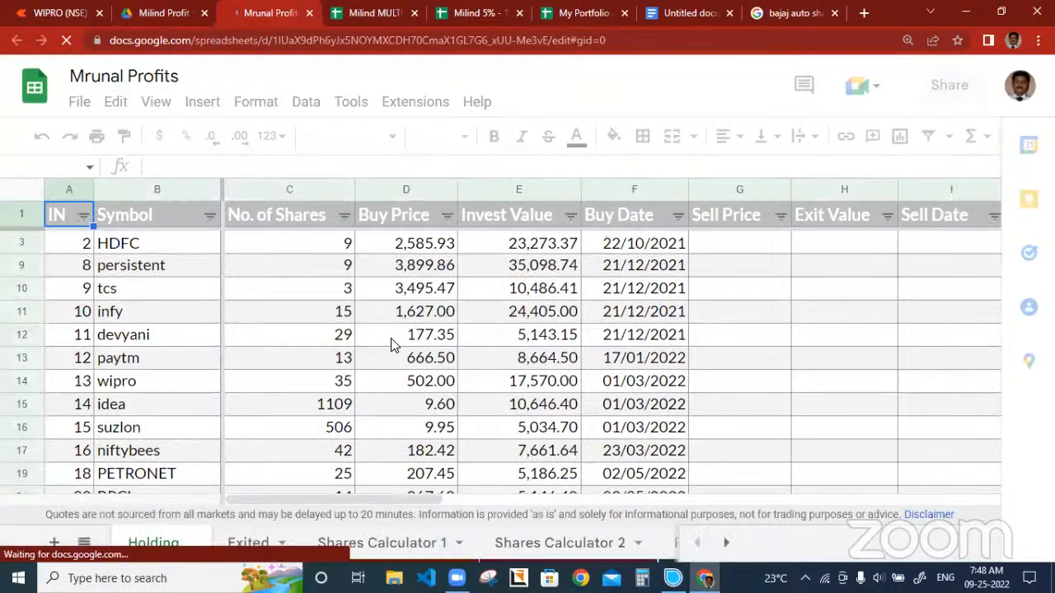
click(312, 288)
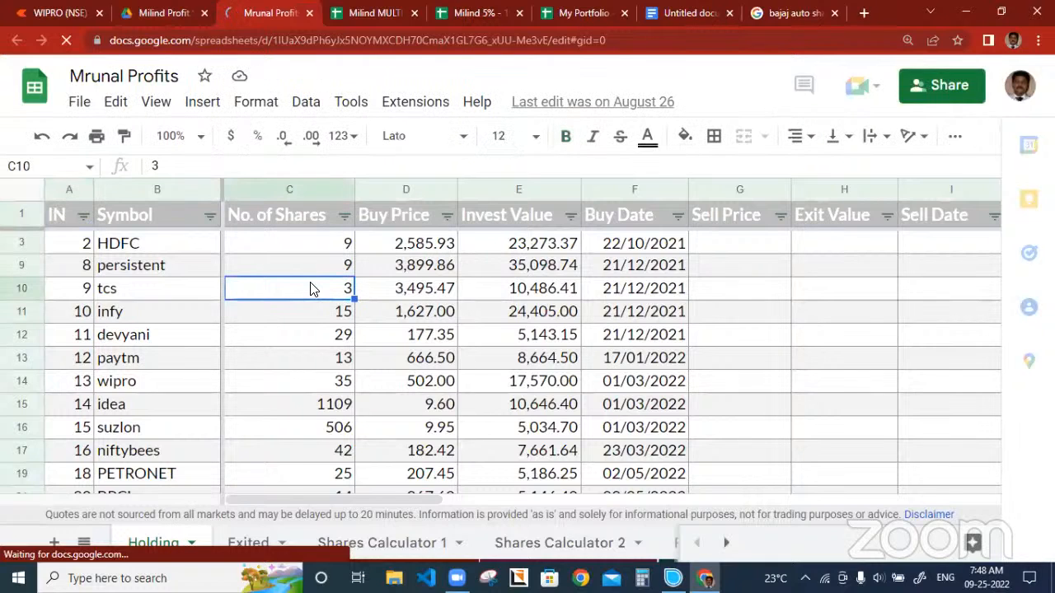
key(Right)
key(Right)
key(Right)
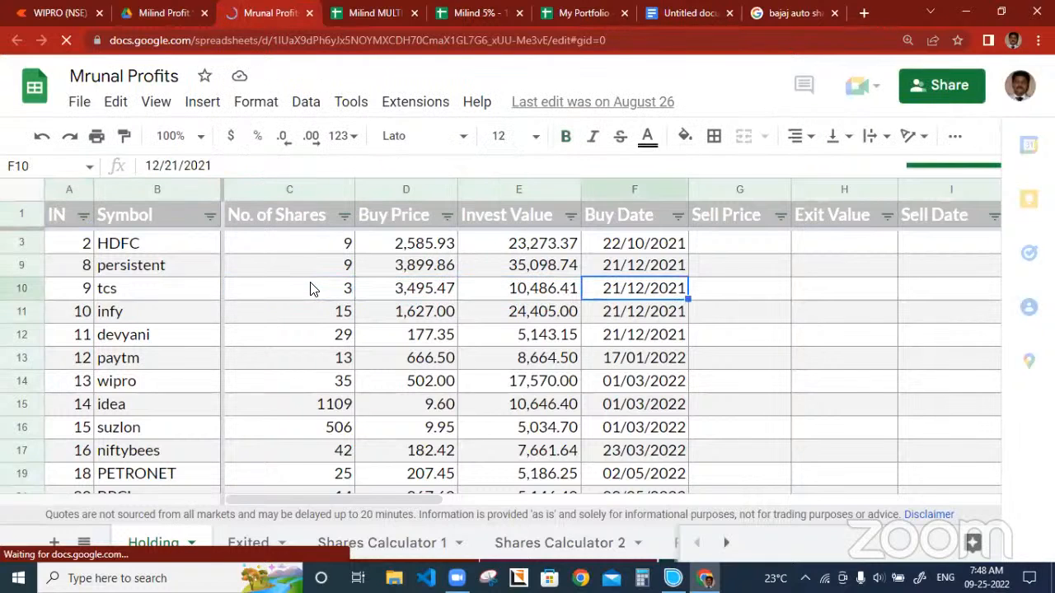
key(Left)
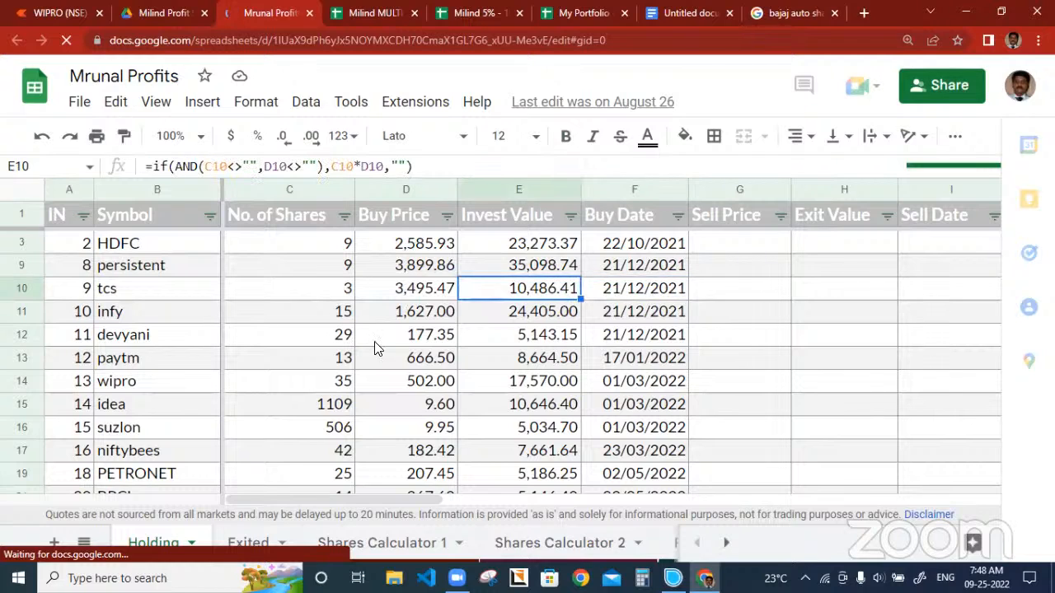
Select the Invest Value cells from the HDFC row down to the end of the holdings to check their total
click(504, 246)
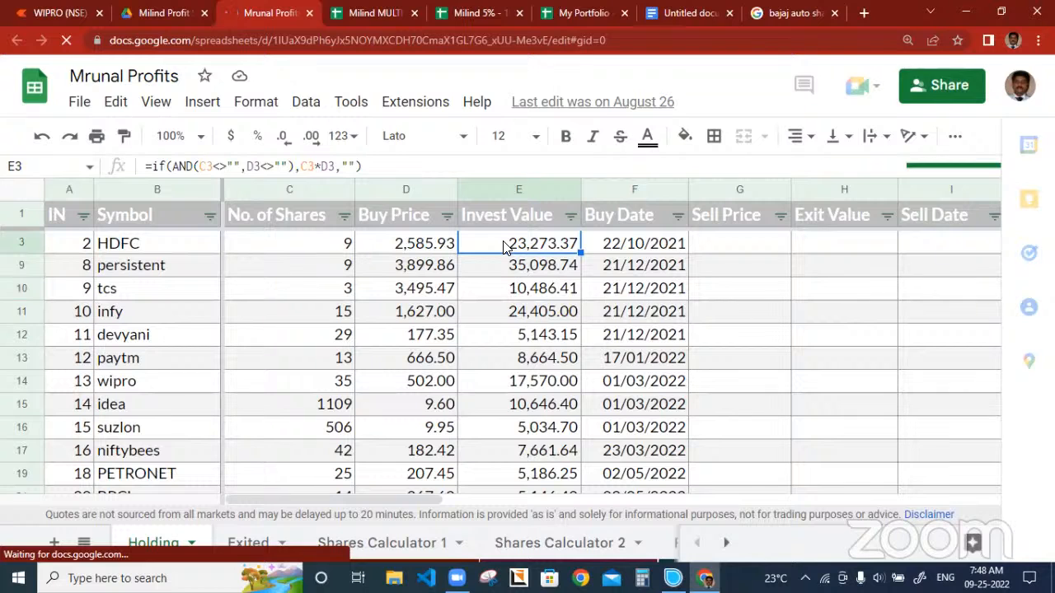
key(shift+Down)
key(shift+Down)
key(shift+Down)
key(shift+Down)
key(shift+Down)
key(shift+Down)
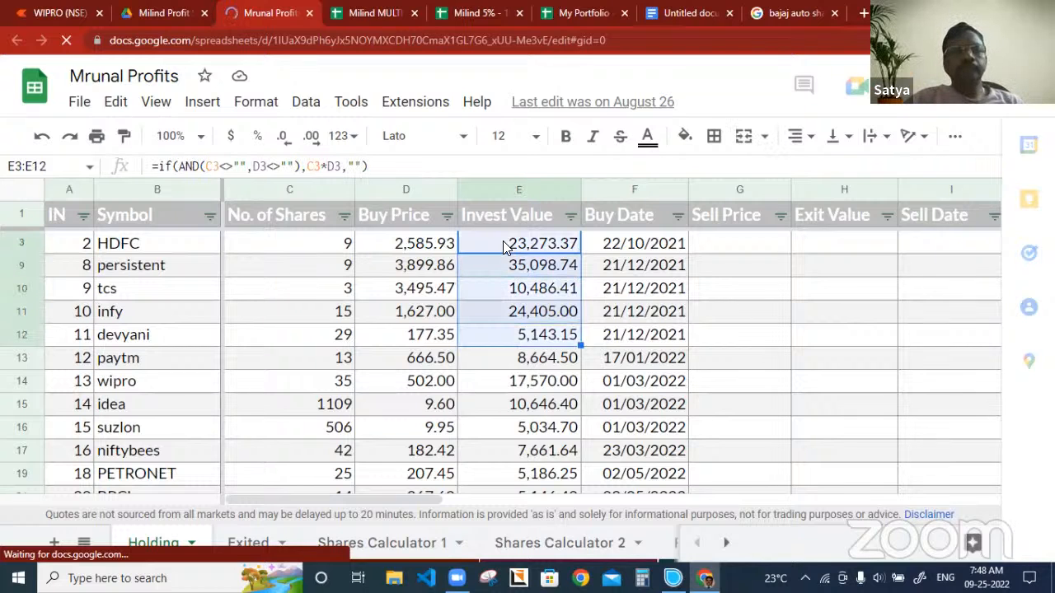
key(shift+Down)
key(shift+Down)
key(shift+Down)
key(shift+Down)
key(shift+Down)
key(shift+Down)
key(shift+Down)
key(shift+Down)
key(shift+Down)
key(shift+Down)
key(shift+Down)
key(shift+Down)
key(shift+Down)
key(shift+Down)
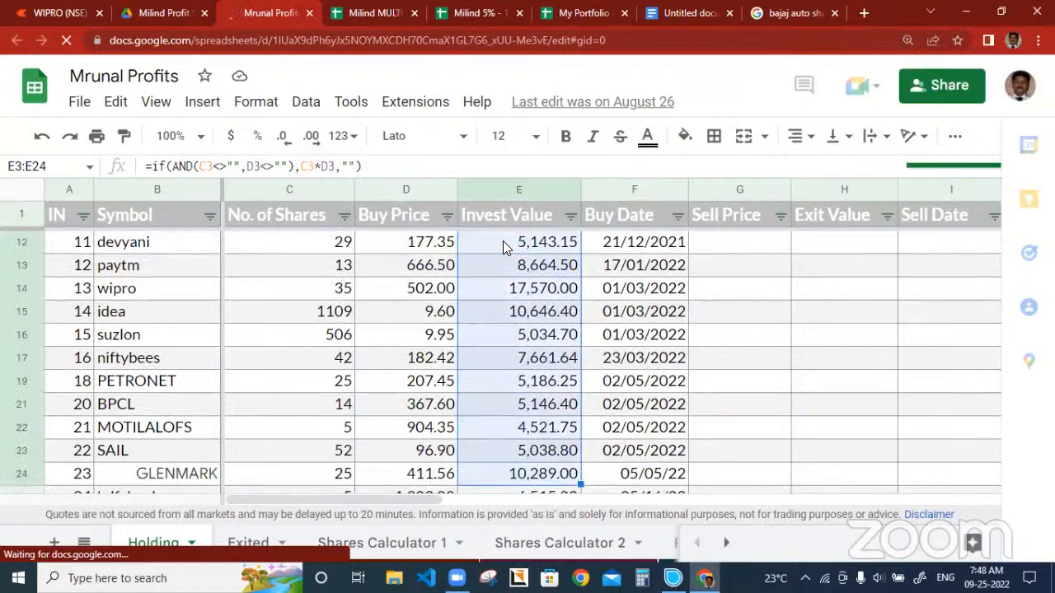
key(shift+Down)
key(shift+Down)
key(shift+Up)
key(shift+Up)
key(shift+Up)
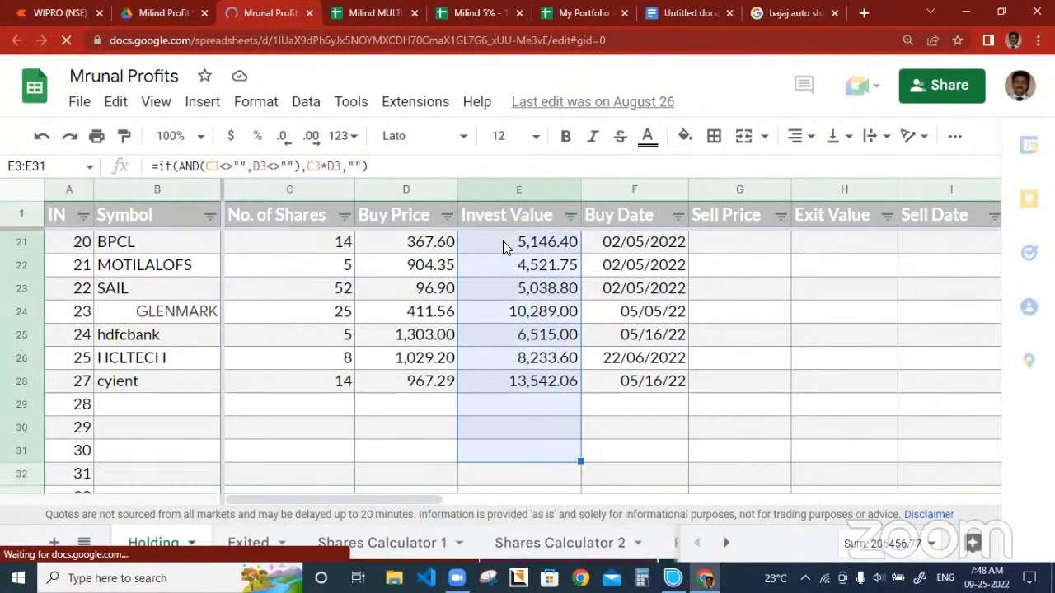
key(shift+Up)
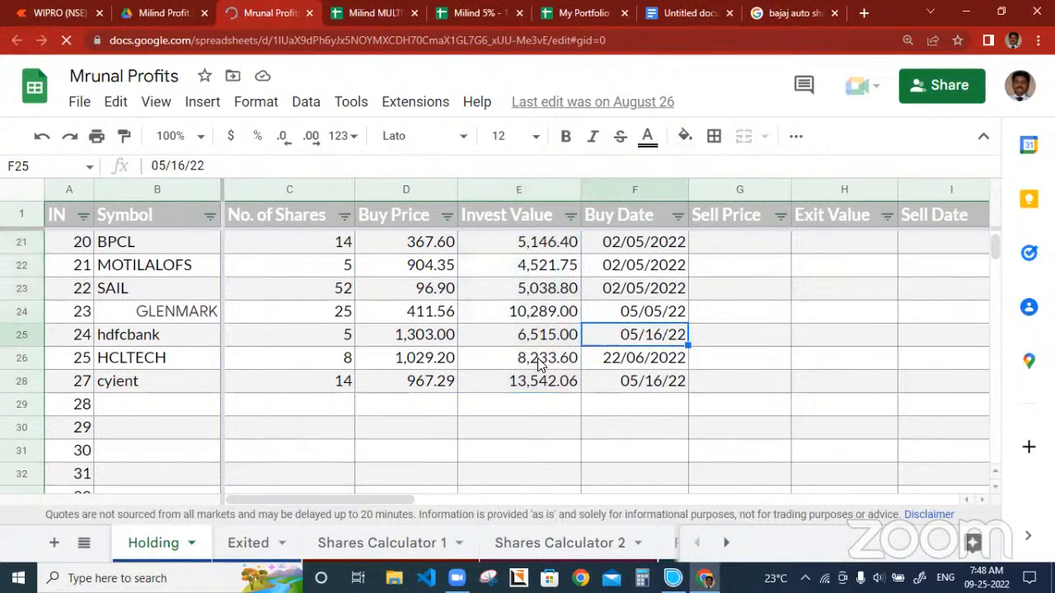
Go back up the Buy Date column from the hdfcbank row to the header
key(Up)
key(Up)
key(Up)
key(Up)
key(Up)
key(Up)
key(Up)
key(Up)
key(Up)
key(Up)
key(Up)
key(Up)
key(Up)
key(Up)
key(Up)
key(Up)
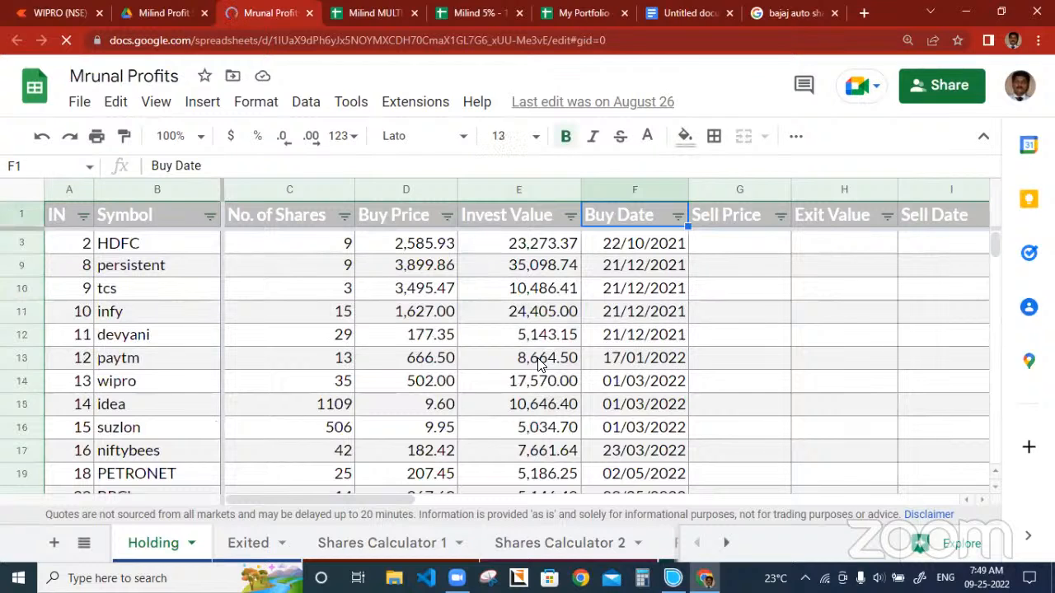
Go along the HDFC row from Buy Date through Stop Loss % and Stop Loss to its Recent Price
key(Down)
key(Right)
key(Right)
key(Right)
key(Right)
key(Right)
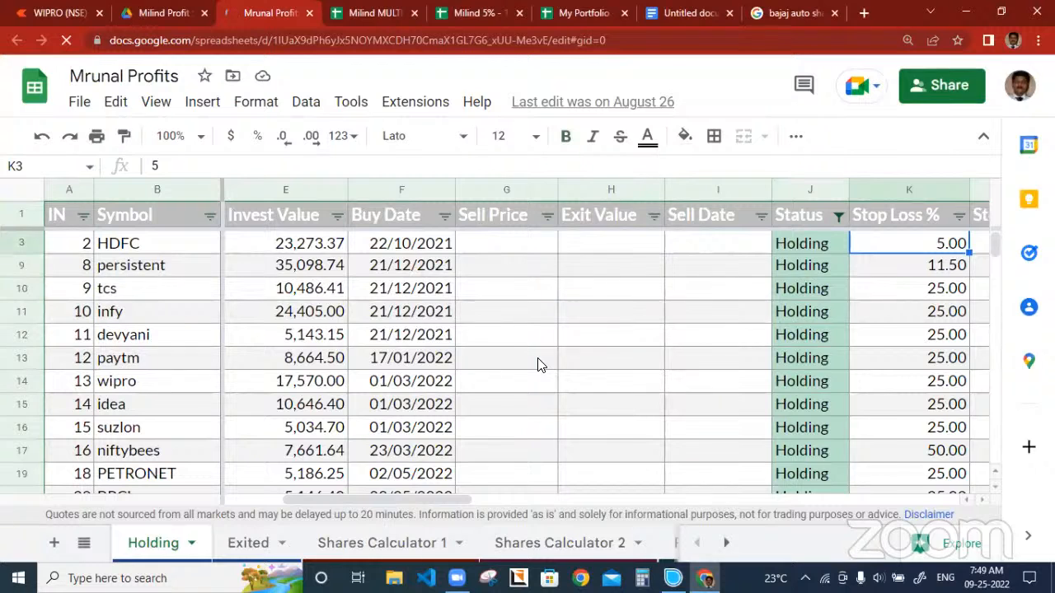
key(Right)
key(Right)
key(Right)
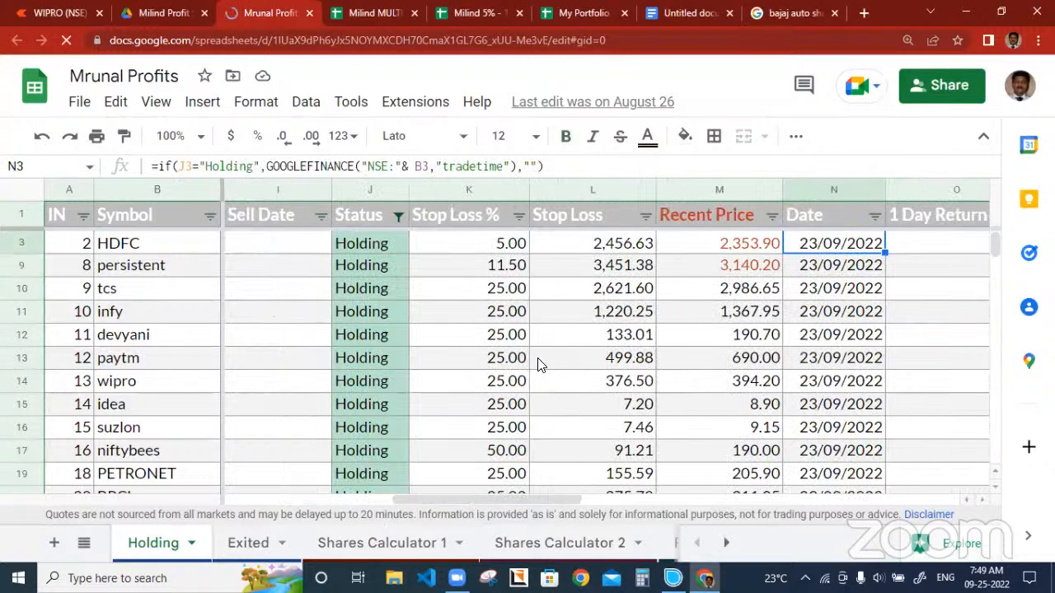
key(Right)
key(Left)
key(Left)
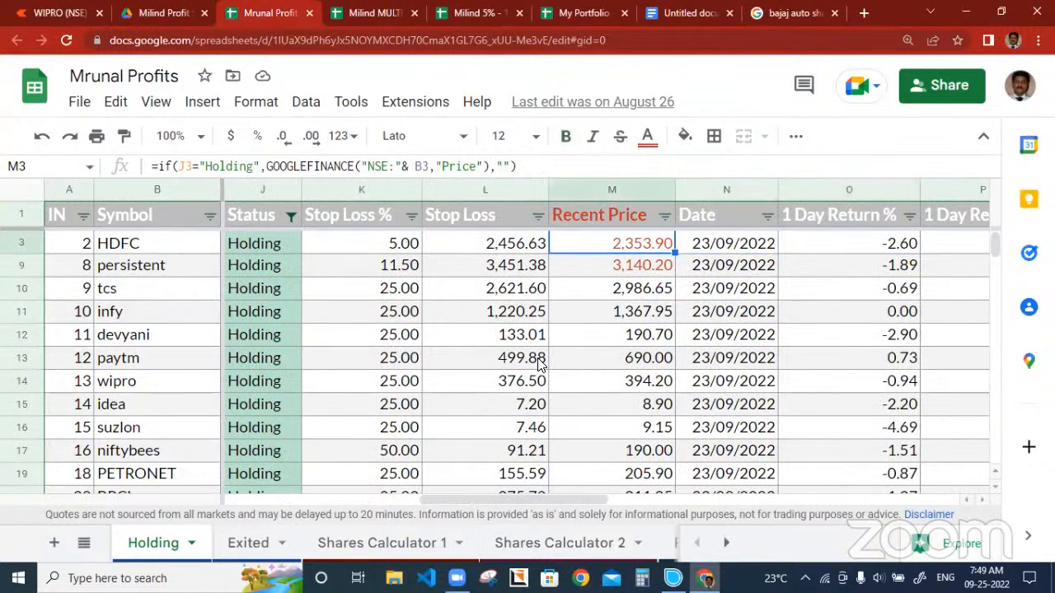
Compare the red Recent Price cells of the HDFC and persistent rows
key(Down)
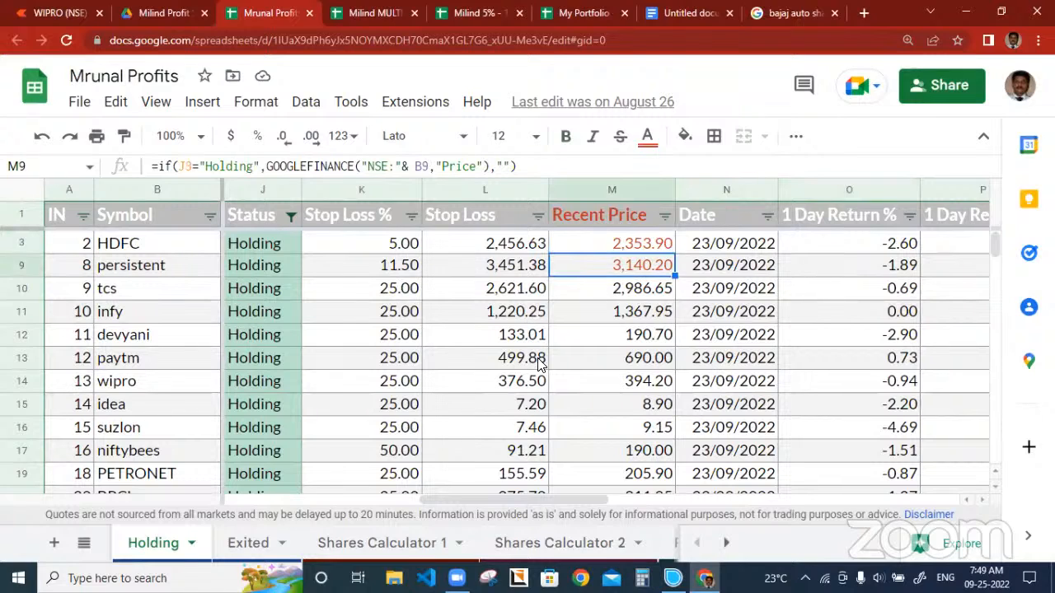
key(Up)
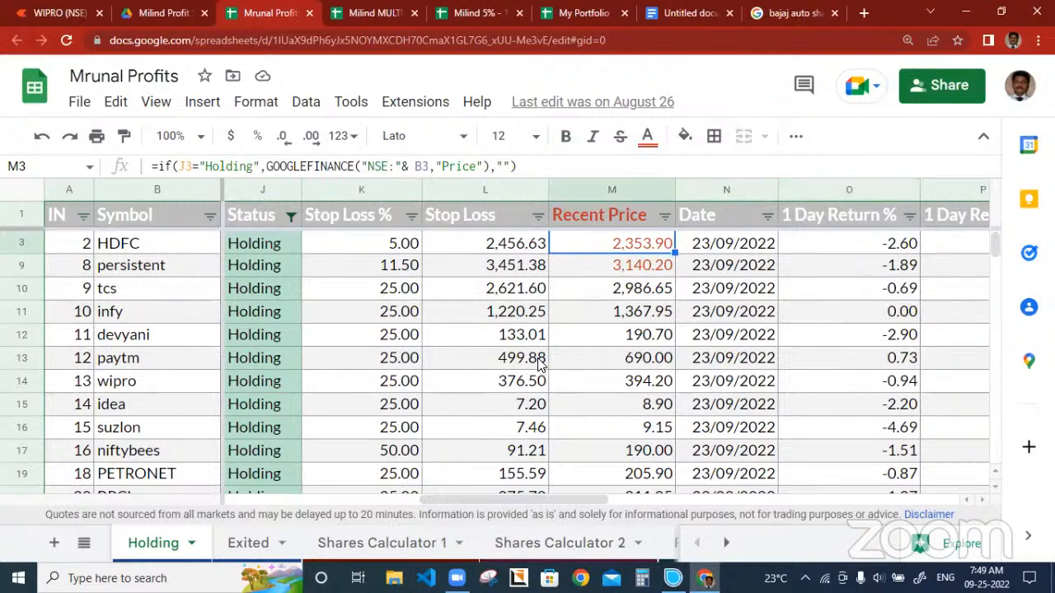
key(Down)
key(Up)
key(Down)
Review the persistent row from Recent Price through the return and profit/loss columns as far as Broker
key(Right)
key(Right)
key(Right)
key(Right)
key(Right)
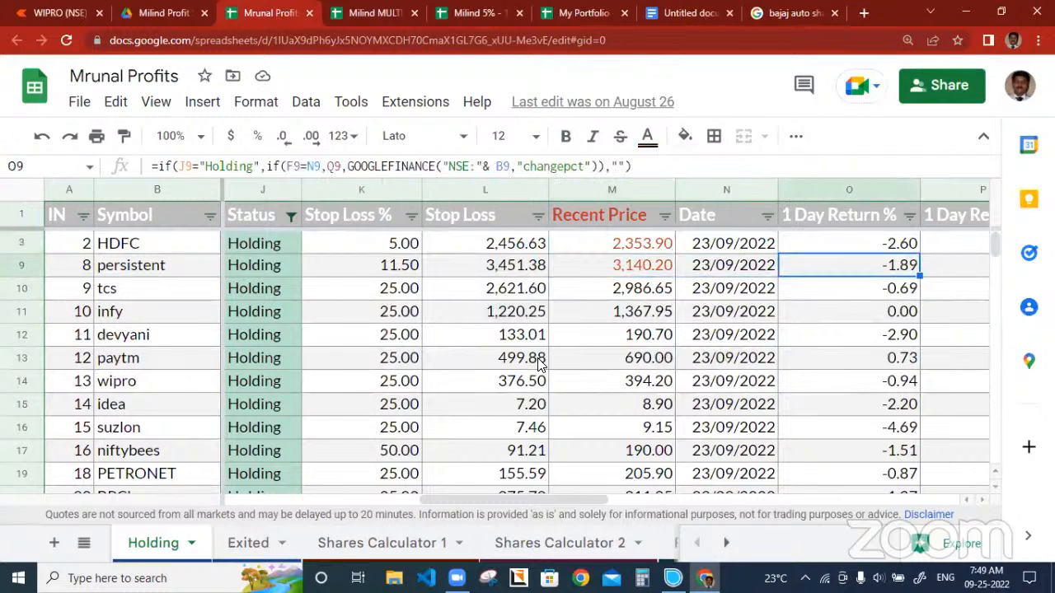
key(Right)
key(Right)
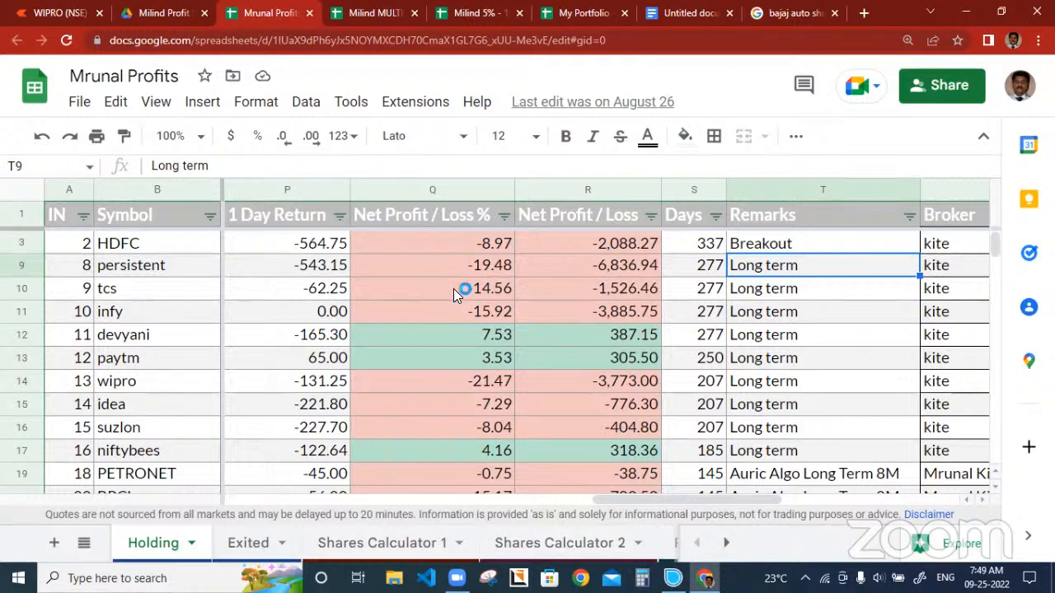
key(Right)
key(Right)
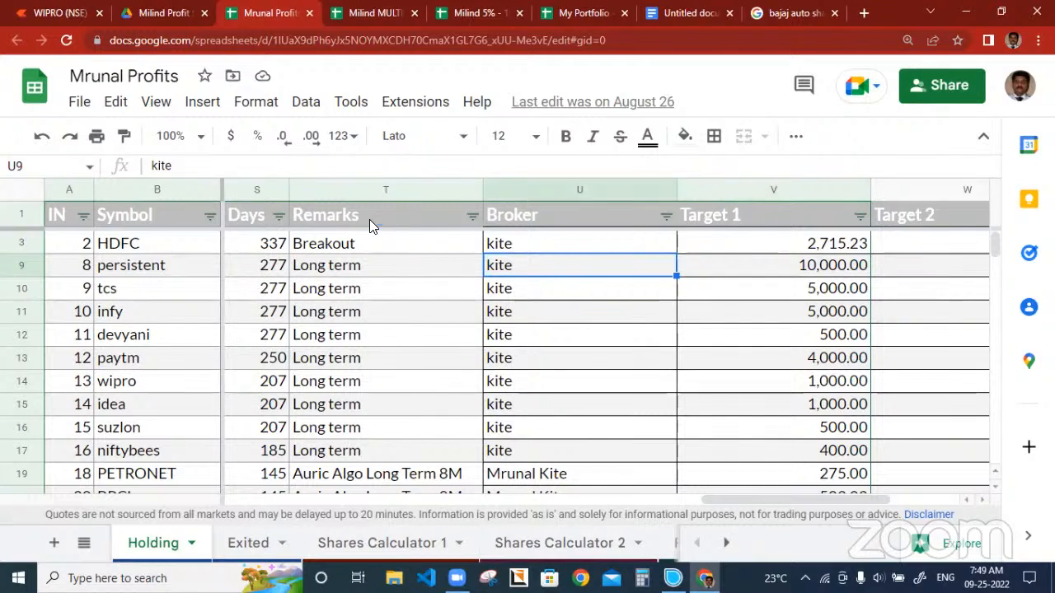
Look at the persistent row's Remarks, Broker and Target 1 cells
click(373, 266)
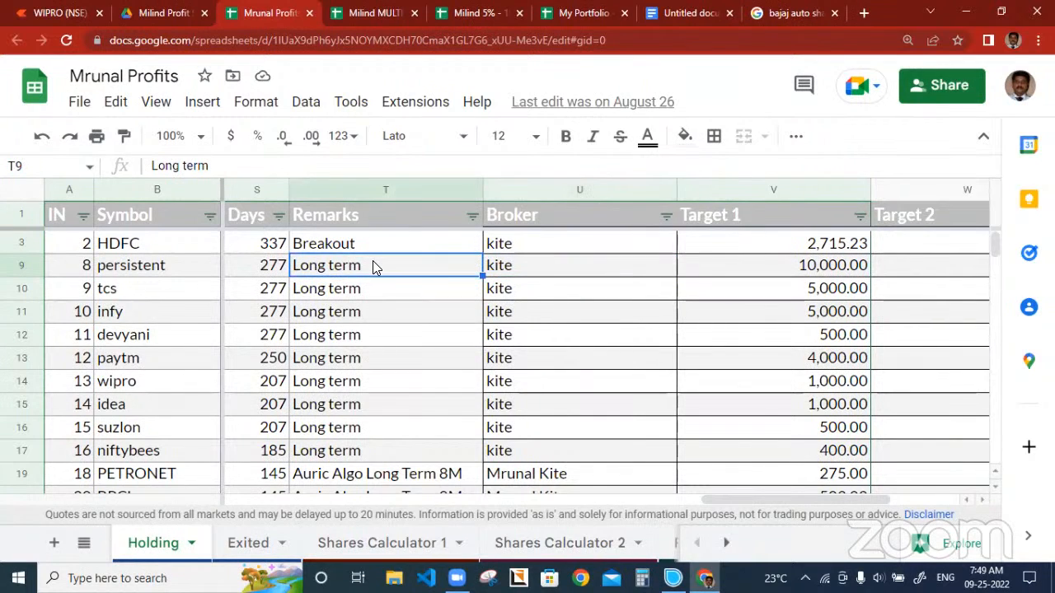
key(Right)
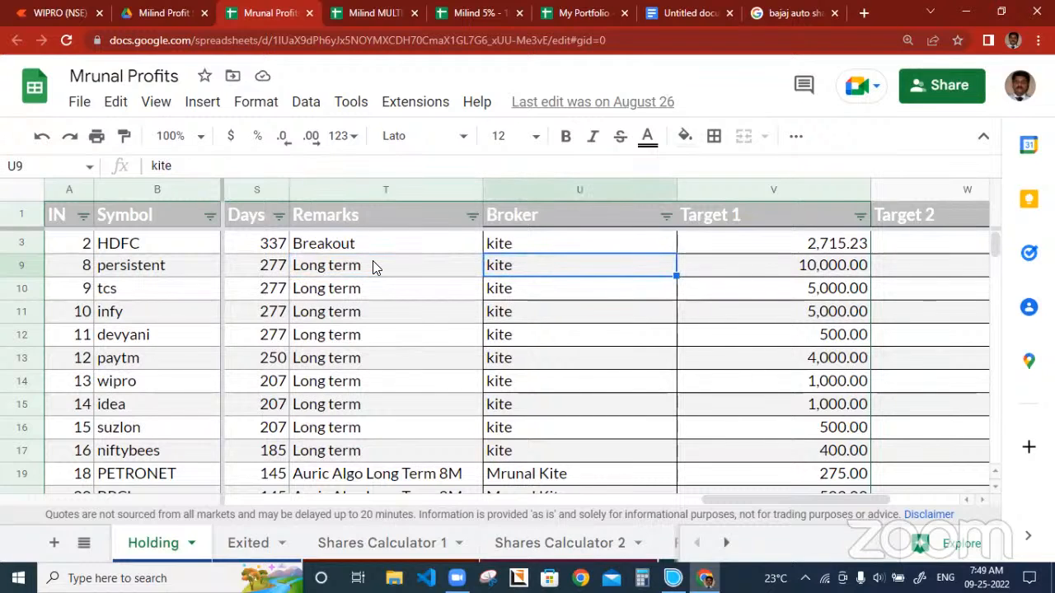
key(Right)
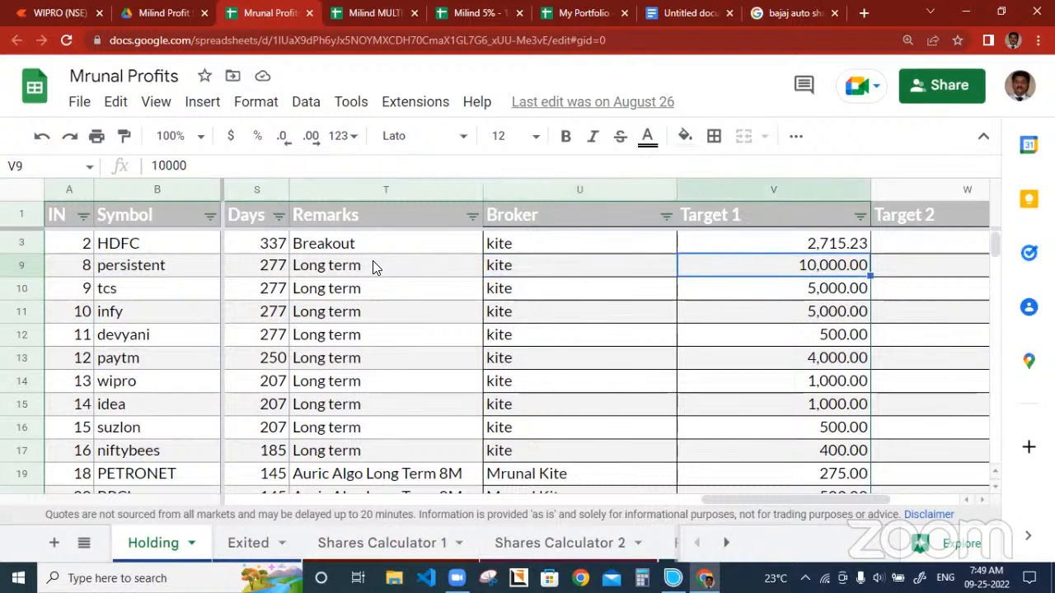
scroll(373, 265, right, 2)
Go back along the persistent row to the start of the holdings table and stop at its Buy Price
key(Left)
key(Left)
key(Left)
key(Left)
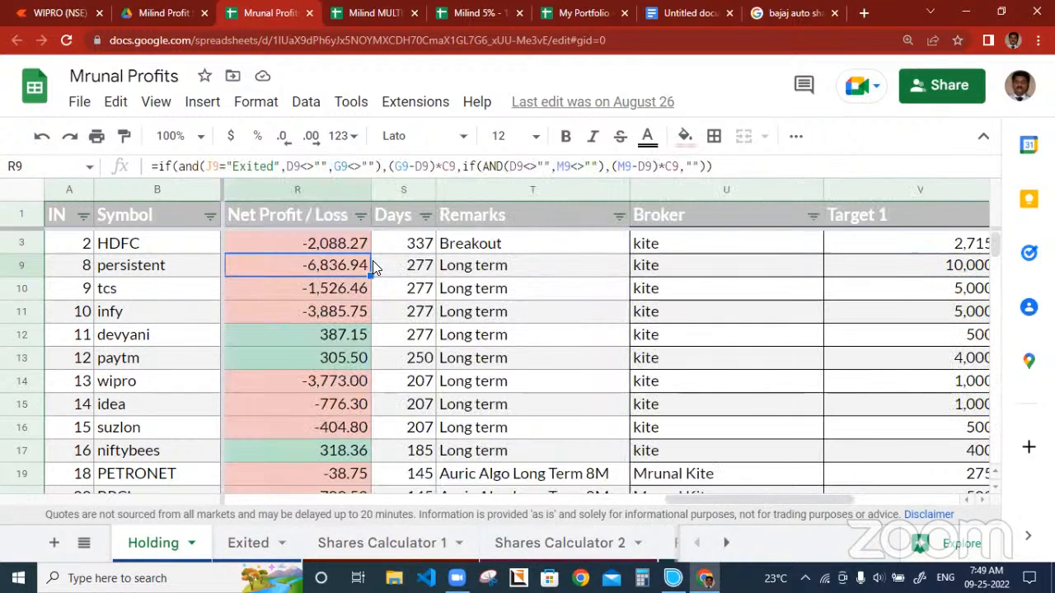
key(Left)
key(Left)
key(Left)
key(Left)
key(Left)
key(Left)
key(Left)
key(Left)
key(Left)
key(Left)
key(Left)
key(Left)
key(Left)
key(Left)
key(Left)
key(Left)
key(Left)
key(Right)
key(Right)
key(Right)
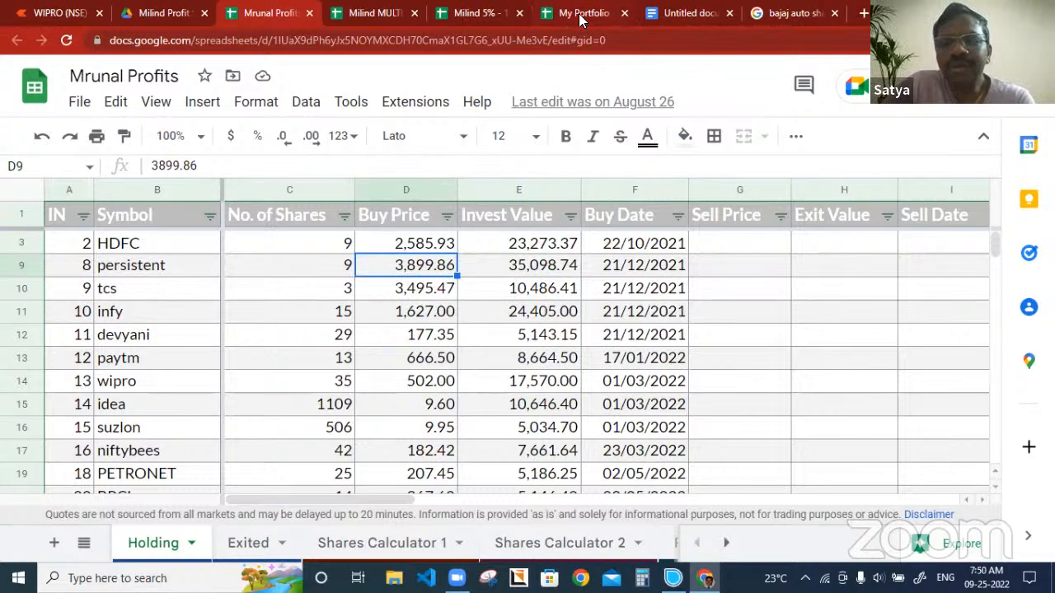
Review the persistent row from Buy Price to Net Profit / Loss, then return to its 1 Day Return %
key(Right)
key(Right)
key(Right)
key(Right)
key(Right)
key(Right)
key(Right)
key(Right)
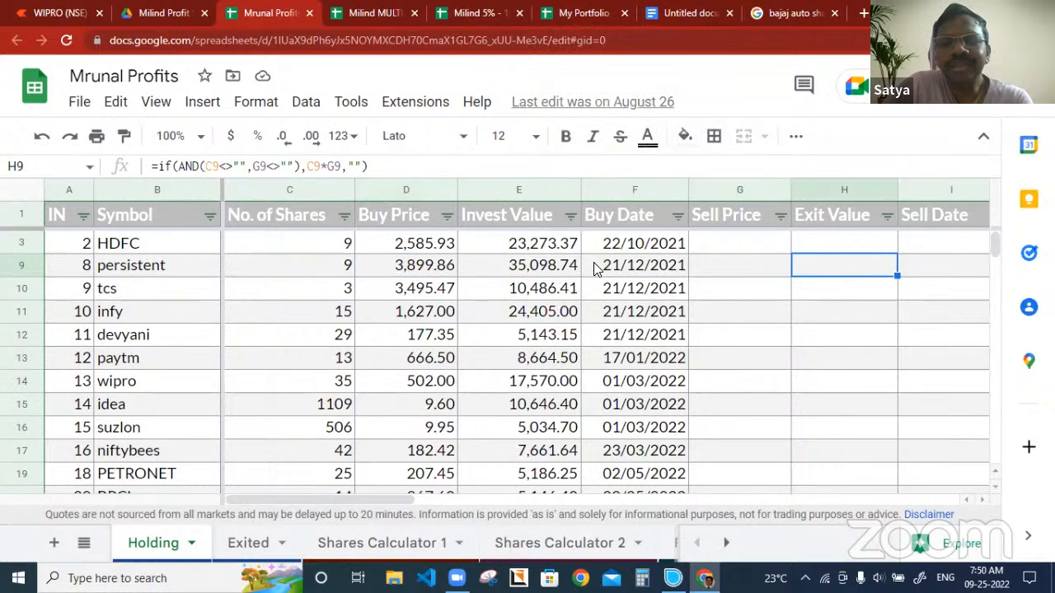
key(Right)
key(Right)
key(Right)
key(Right)
key(Right)
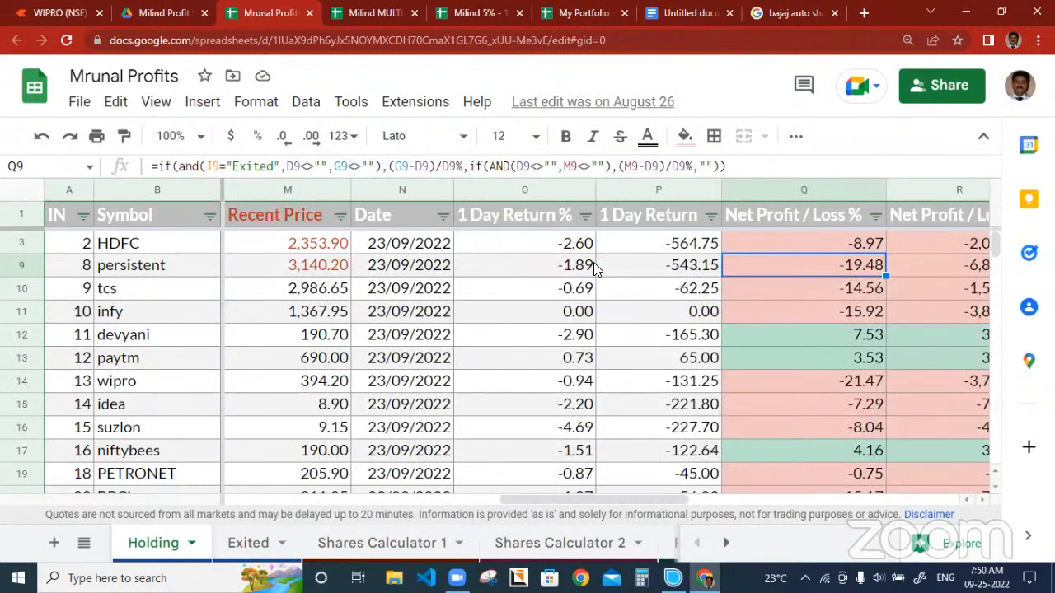
key(Right)
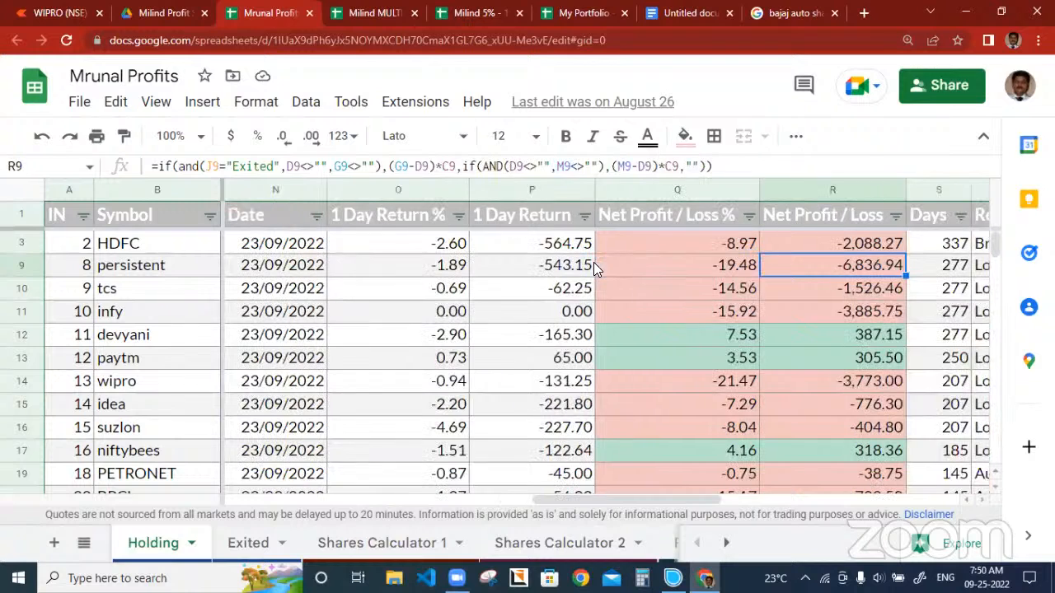
key(Left)
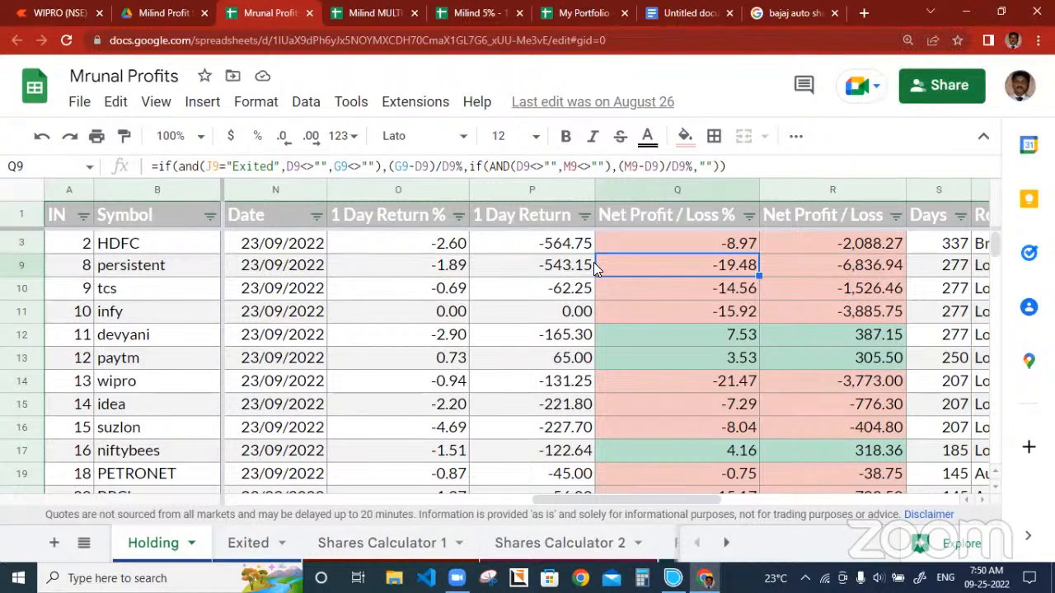
key(Left)
key(Left)
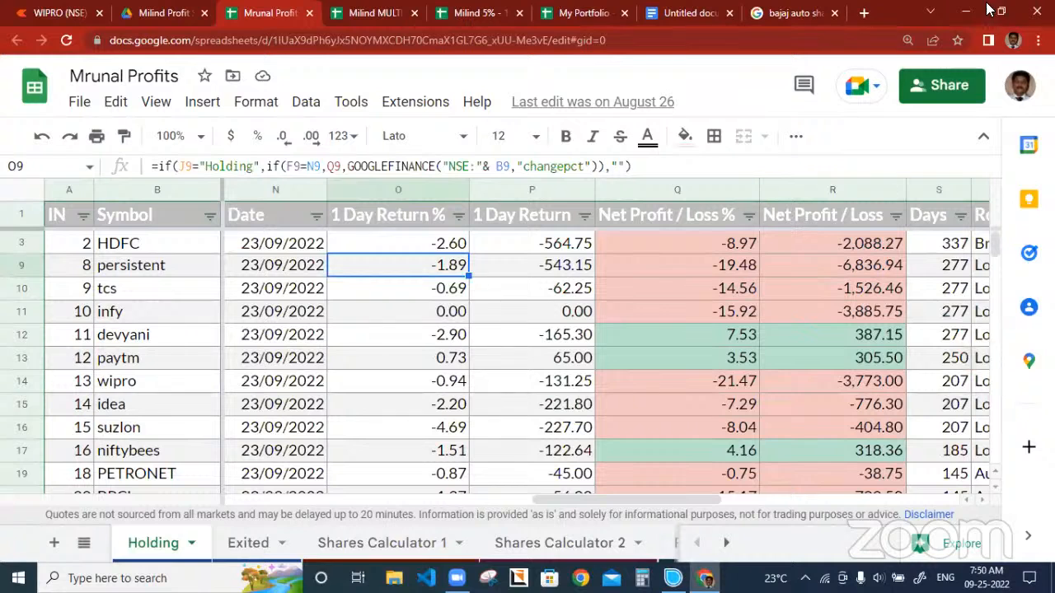
Switch to the Google search page, search for "google sheet formula" and look through the results
click(796, 13)
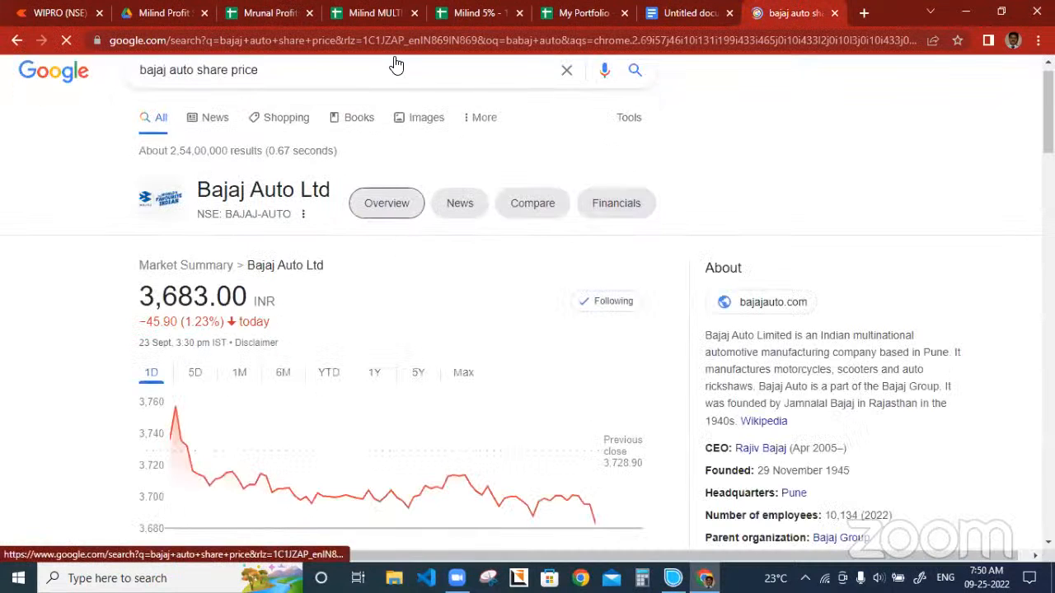
click(412, 70)
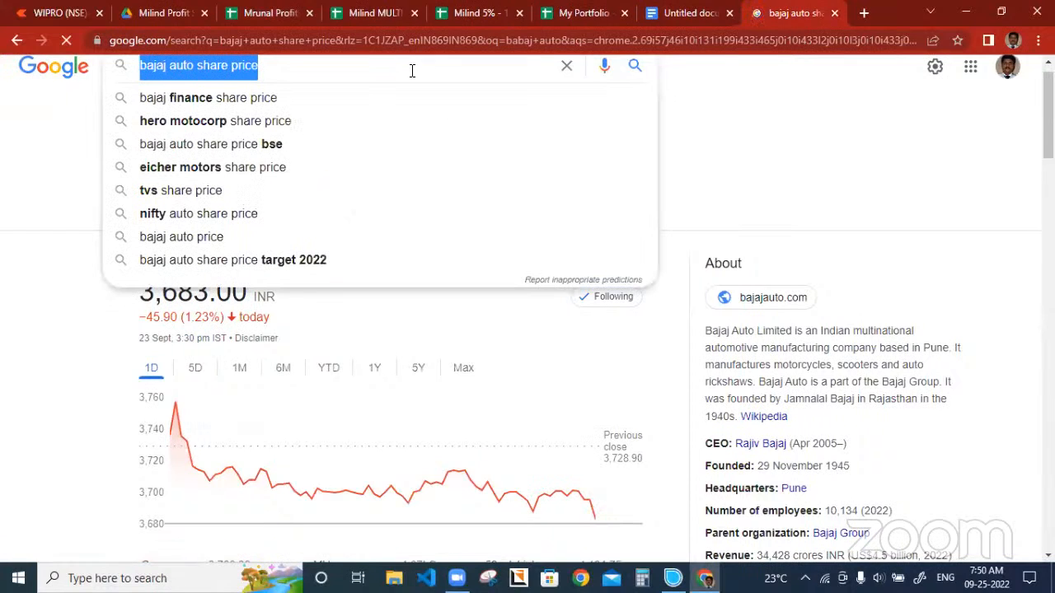
text(Googlesheet)
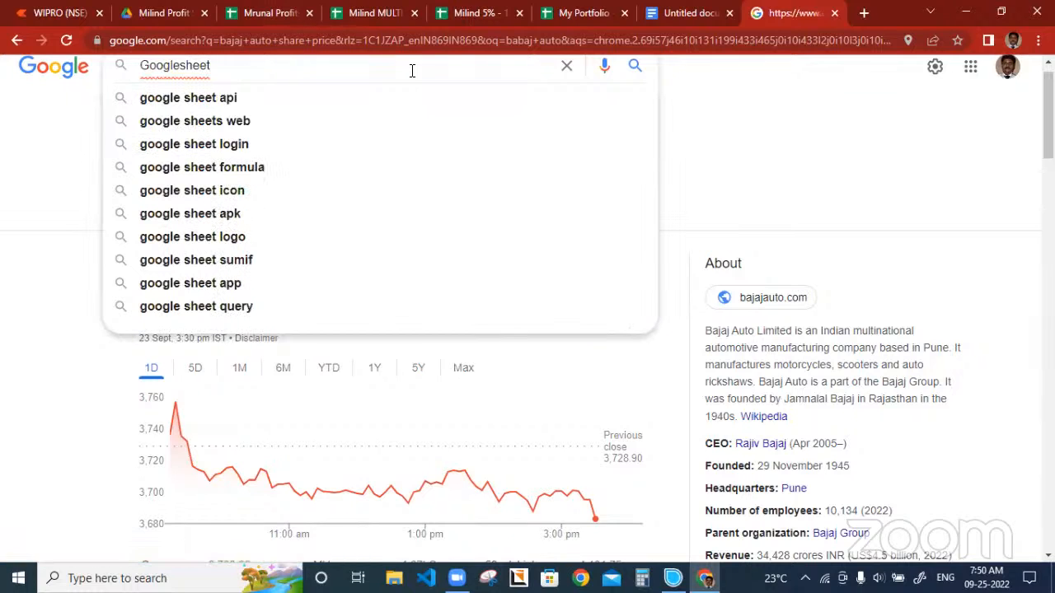
click(244, 170)
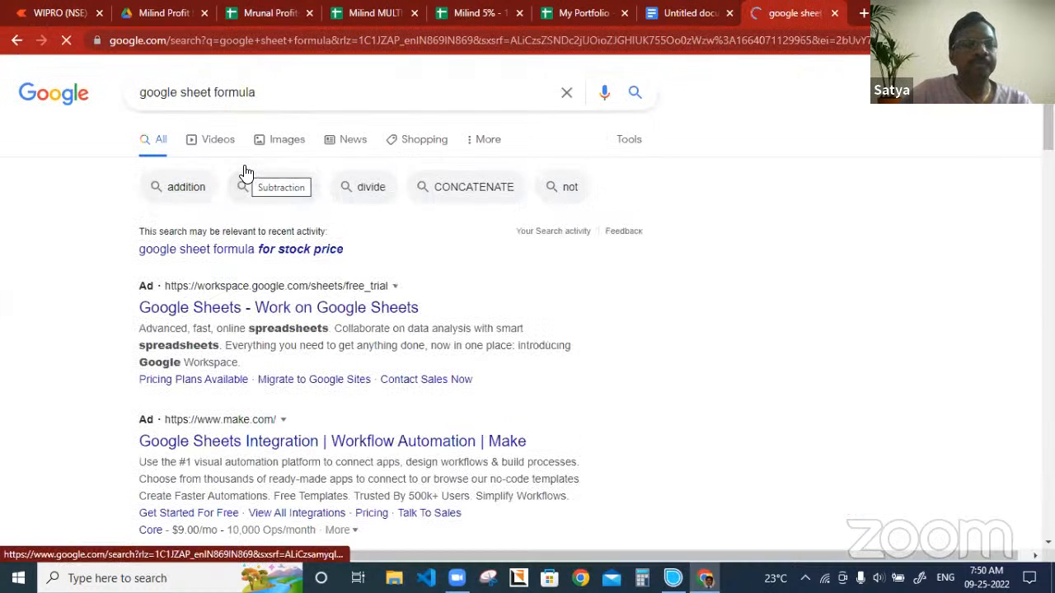
scroll(539, 306, down, 1)
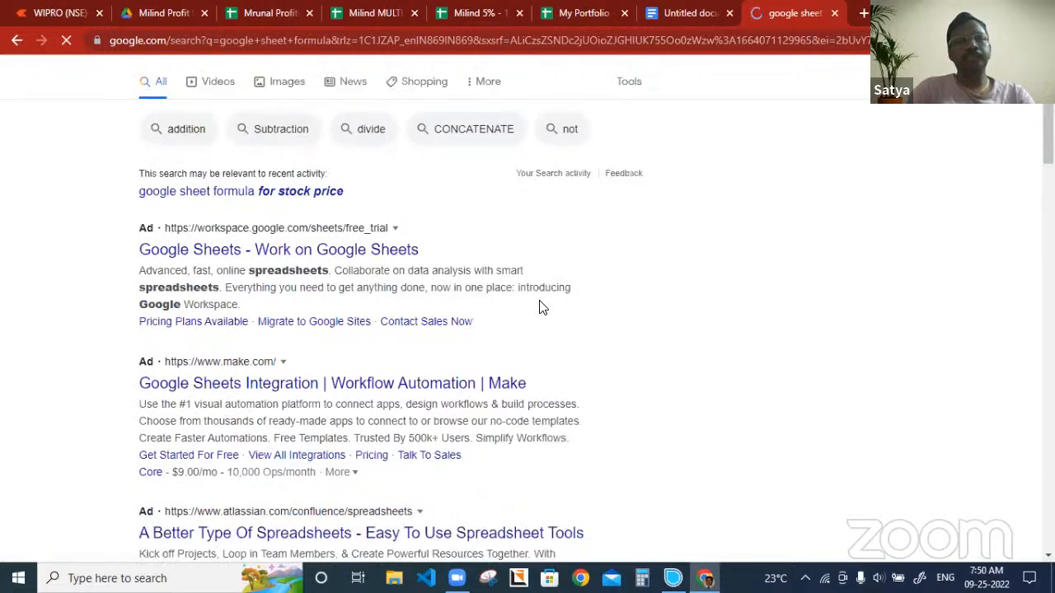
scroll(543, 308, down, 2)
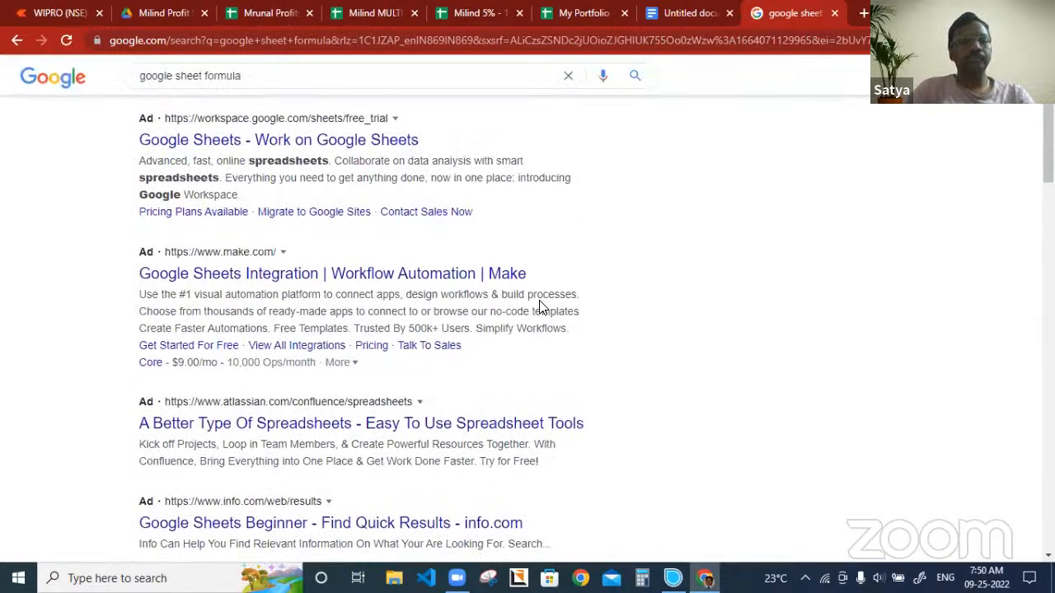
scroll(540, 306, down, 2)
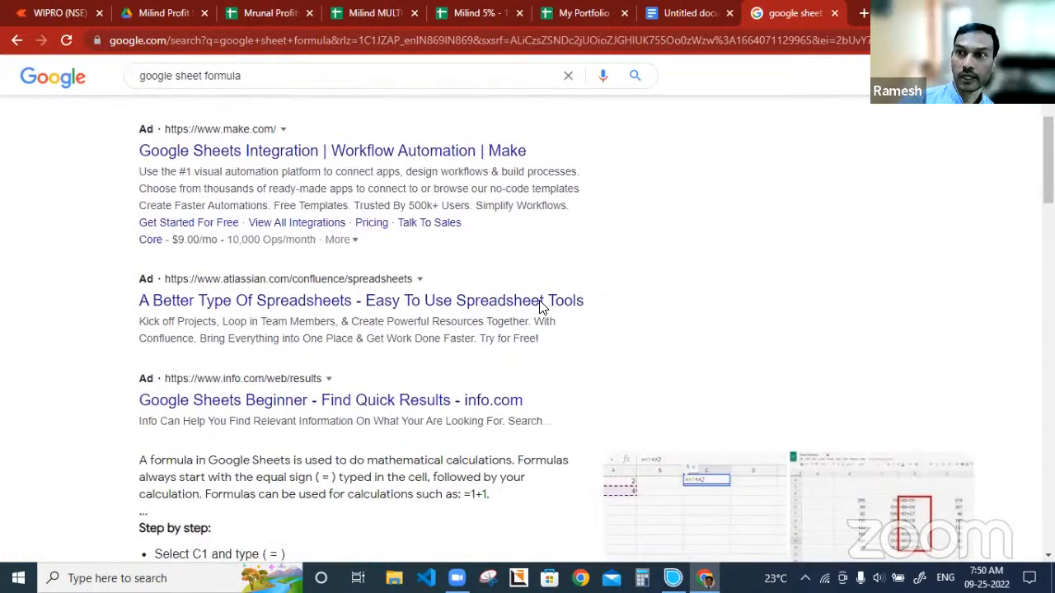
scroll(541, 307, down, 3)
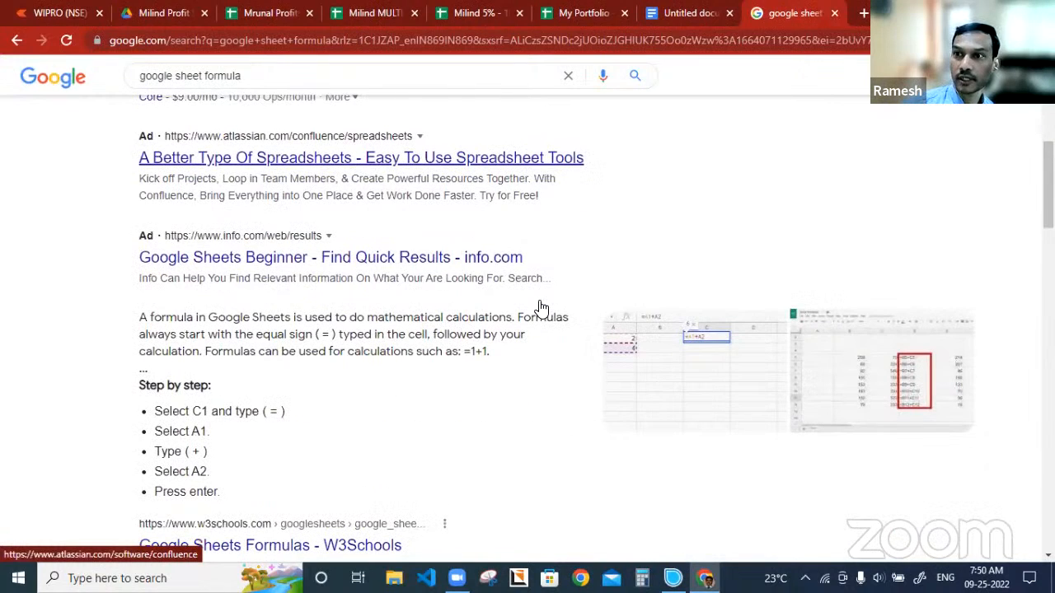
scroll(541, 307, up, 6)
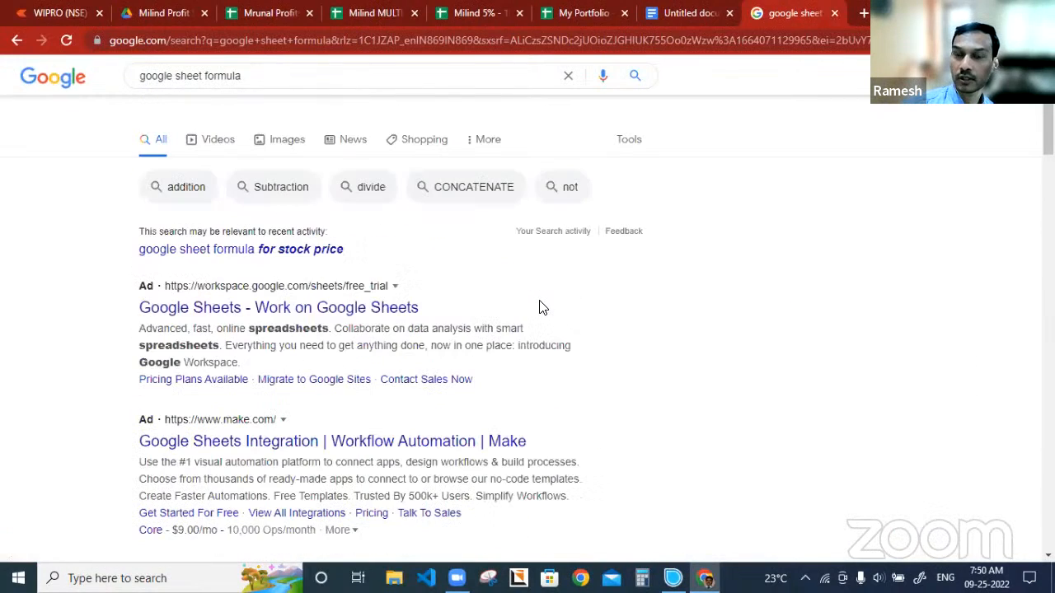
Open the "Google Sheets - Work on Google Sheets" result, skim its product page and return to the search results
click(272, 318)
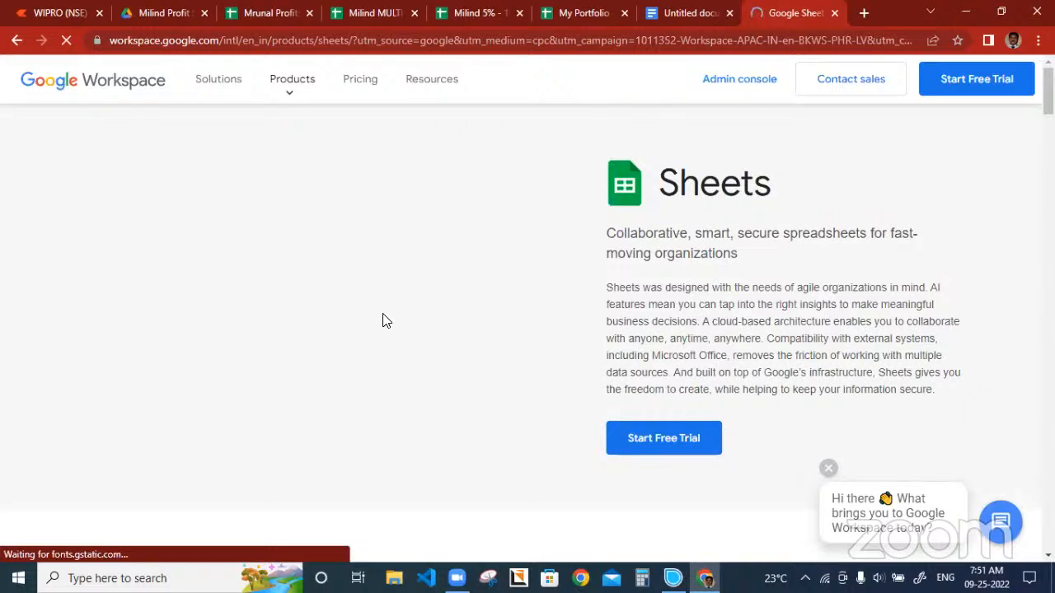
scroll(382, 315, down, 5)
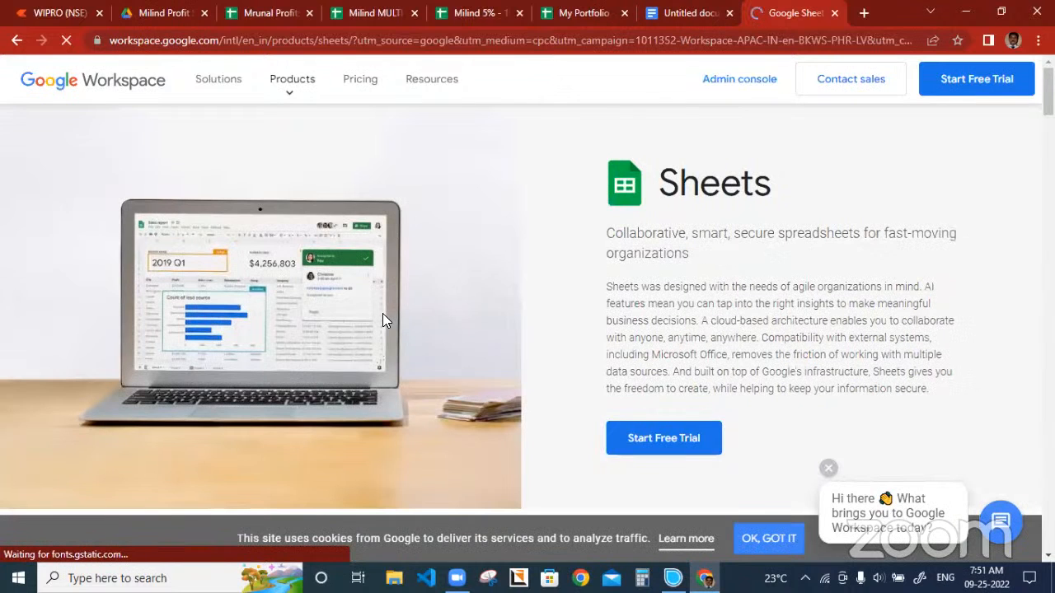
scroll(382, 315, down, 6)
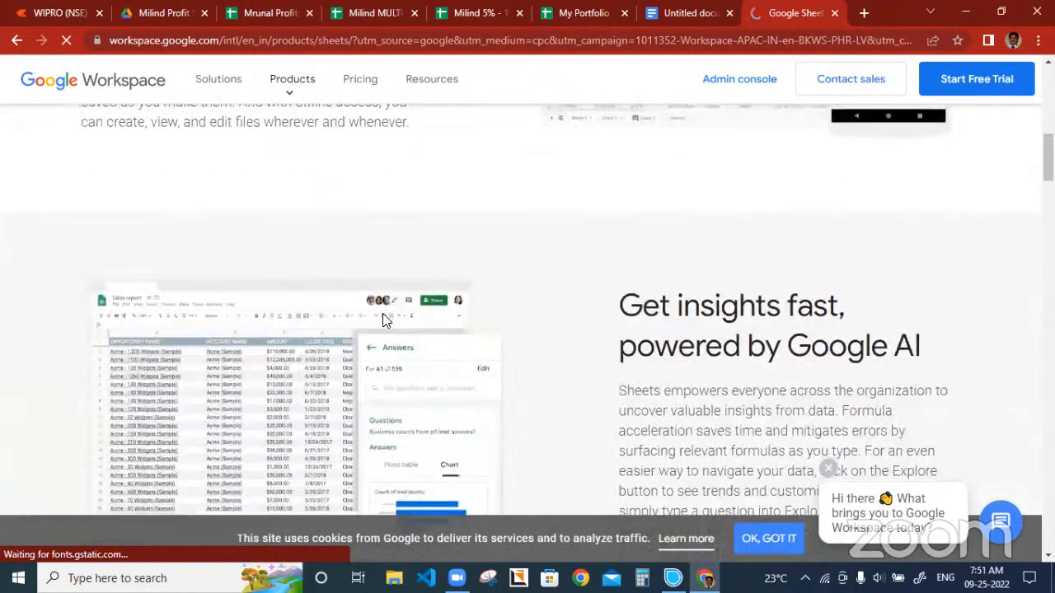
scroll(383, 319, down, 6)
scroll(384, 321, down, 10)
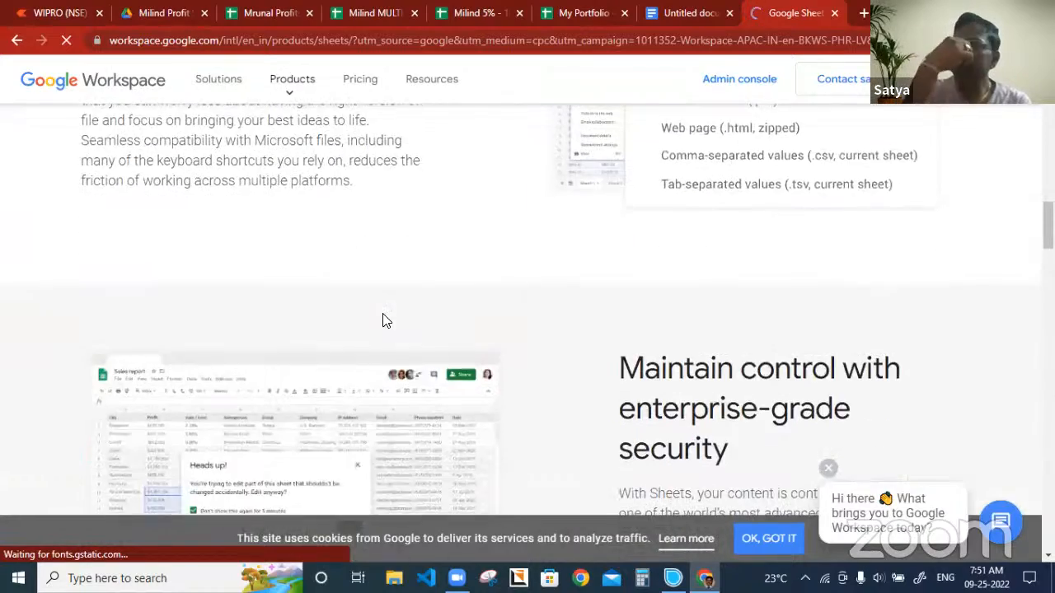
scroll(383, 320, down, 10)
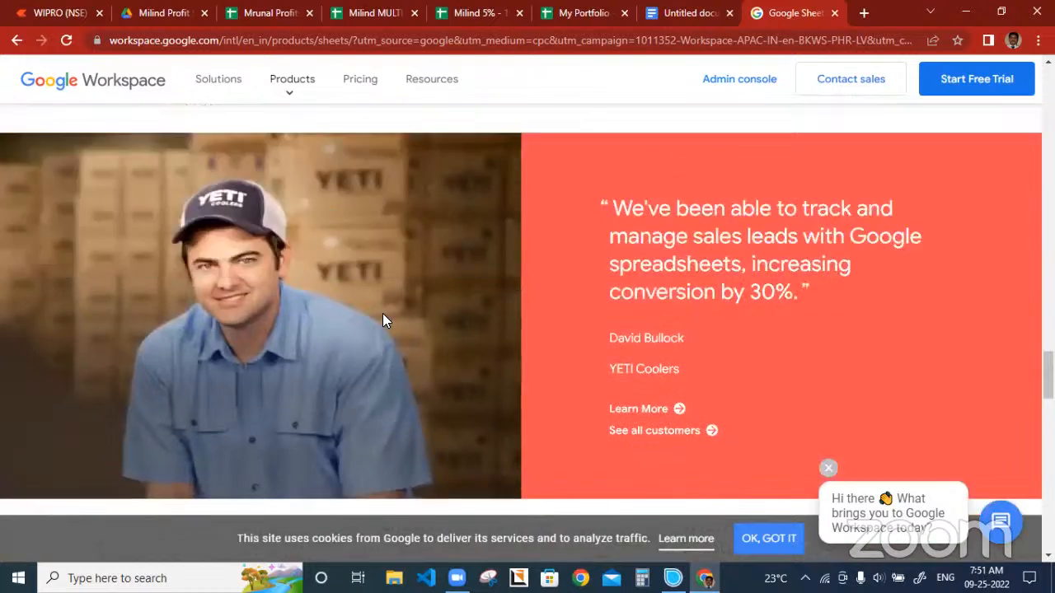
scroll(383, 319, up, 6)
click(17, 40)
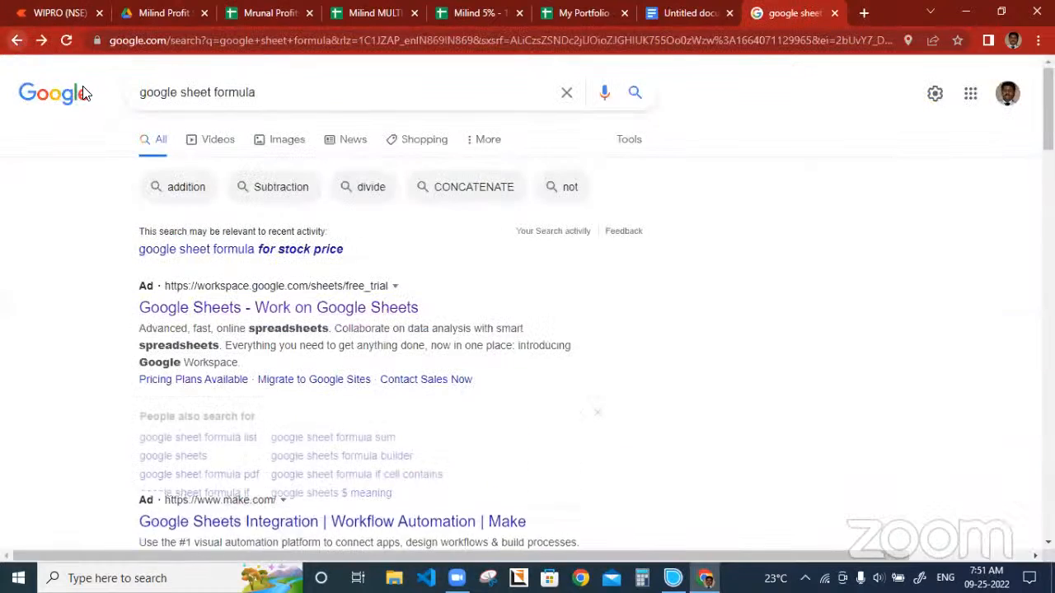
Extend the search to "google sheet formula for stock price" and look through the results
click(336, 105)
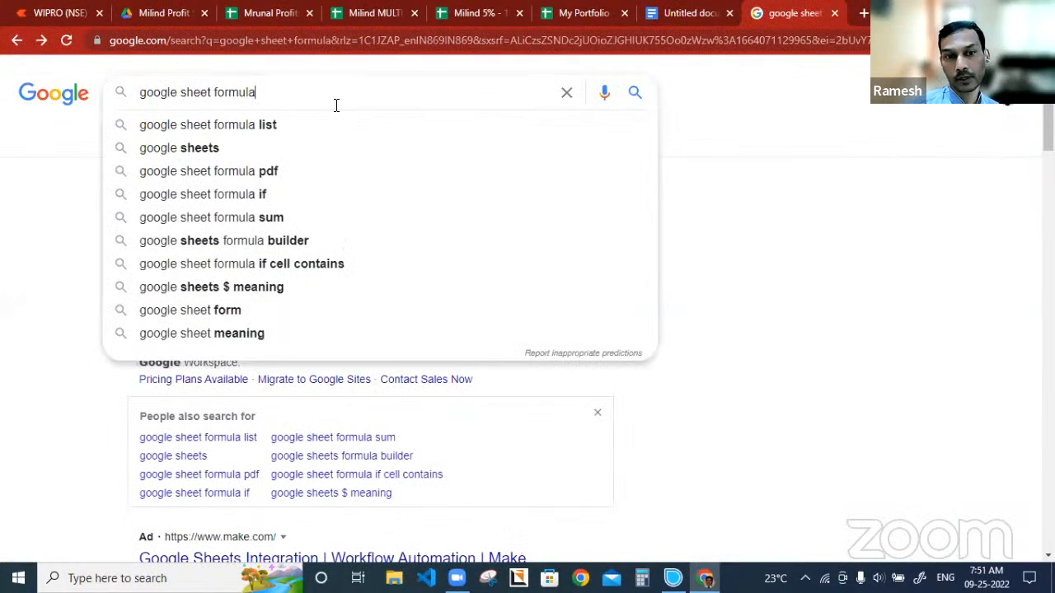
text(for )
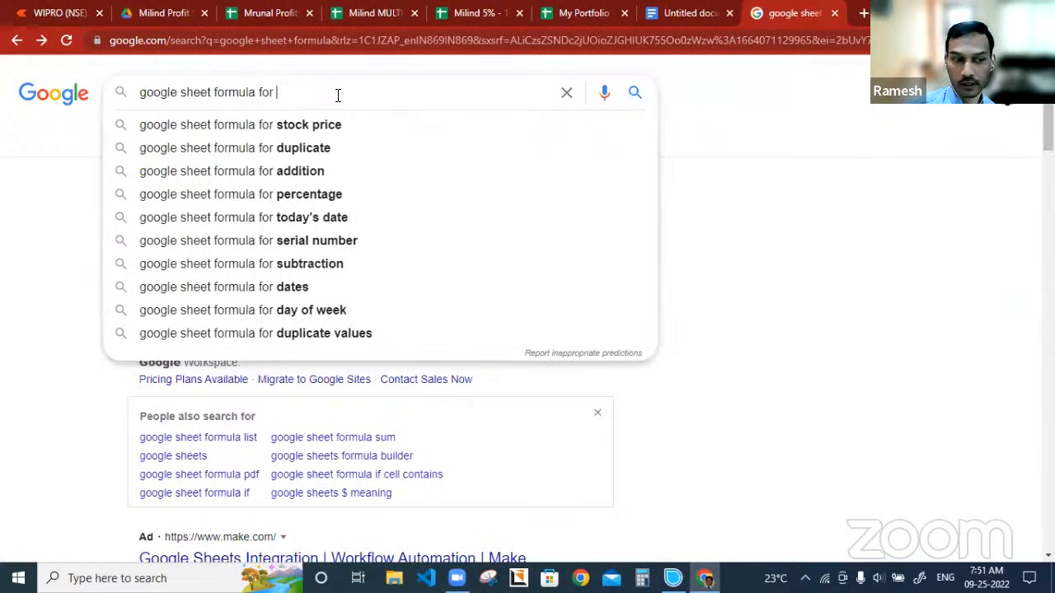
text(stock price)
key(Return)
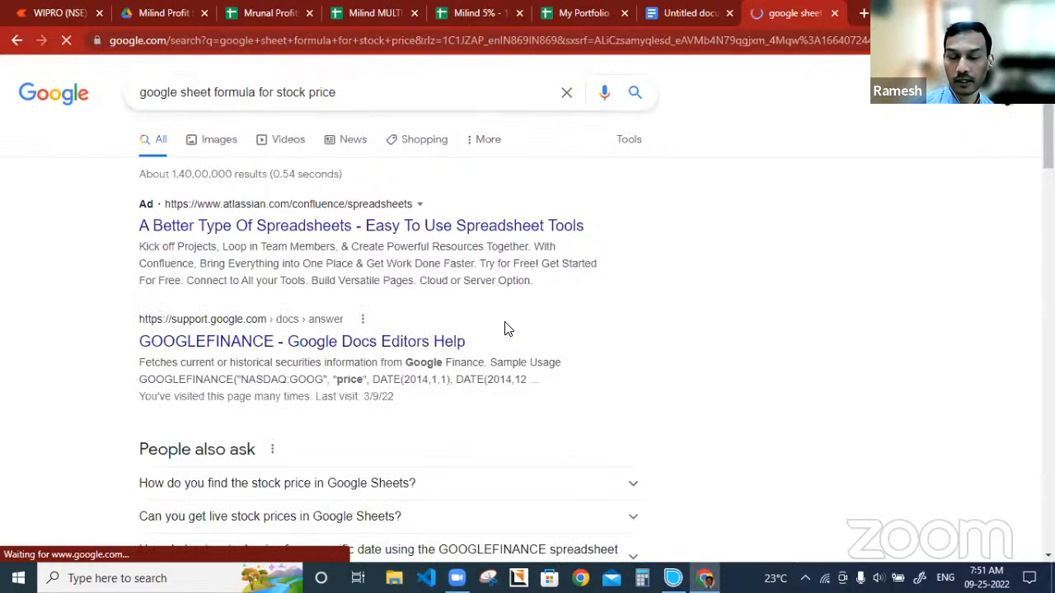
scroll(507, 330, down, 1)
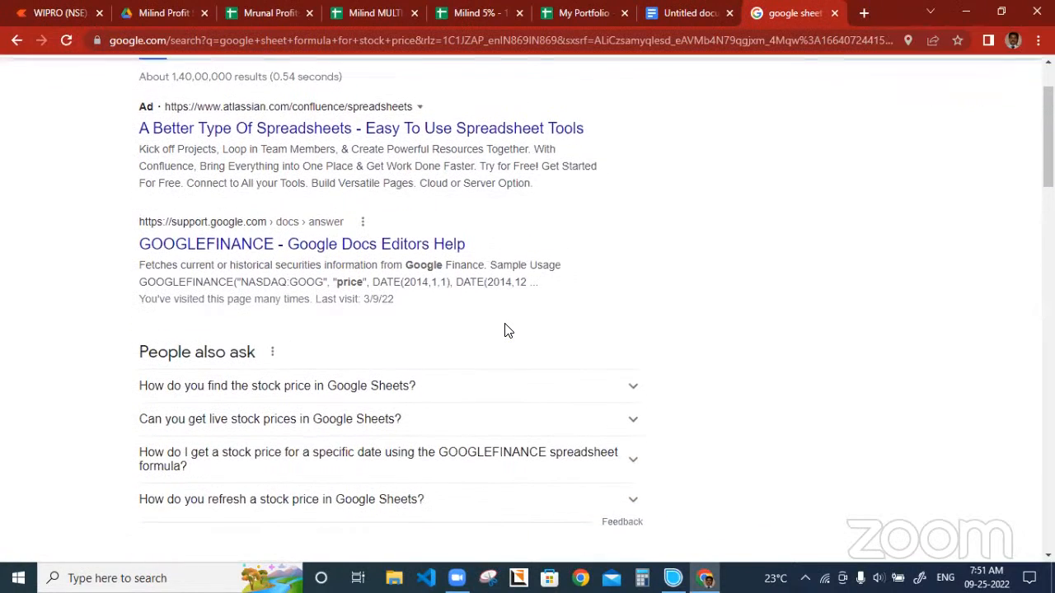
scroll(507, 331, down, 4)
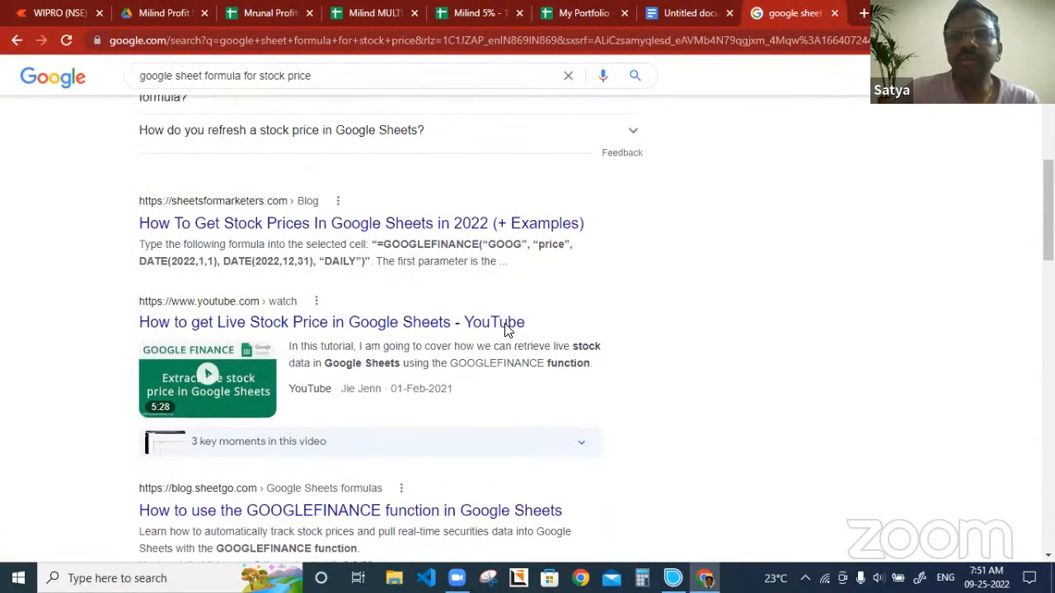
scroll(507, 330, down, 2)
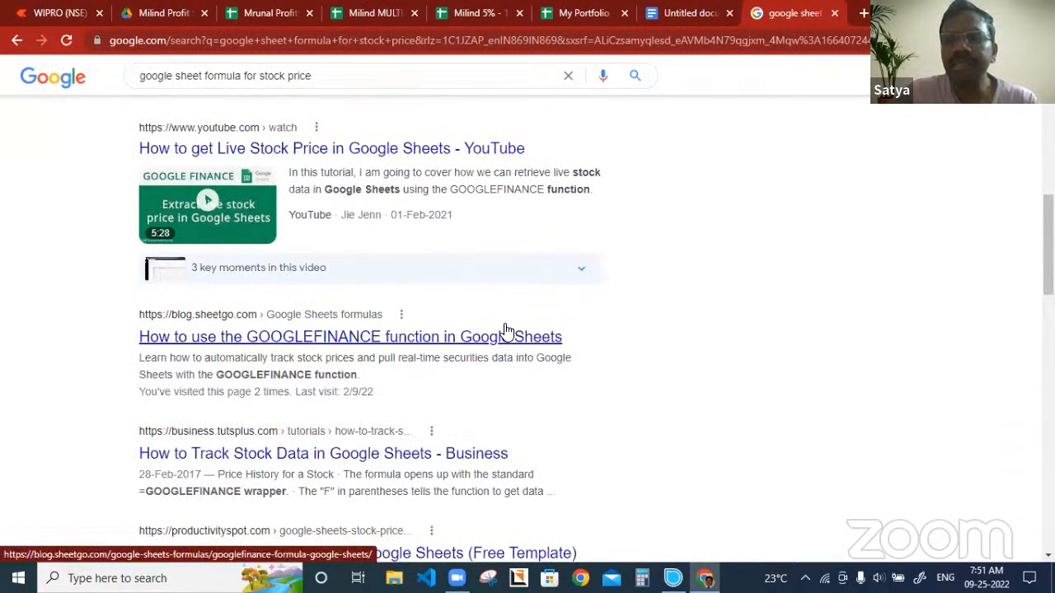
scroll(507, 330, up, 8)
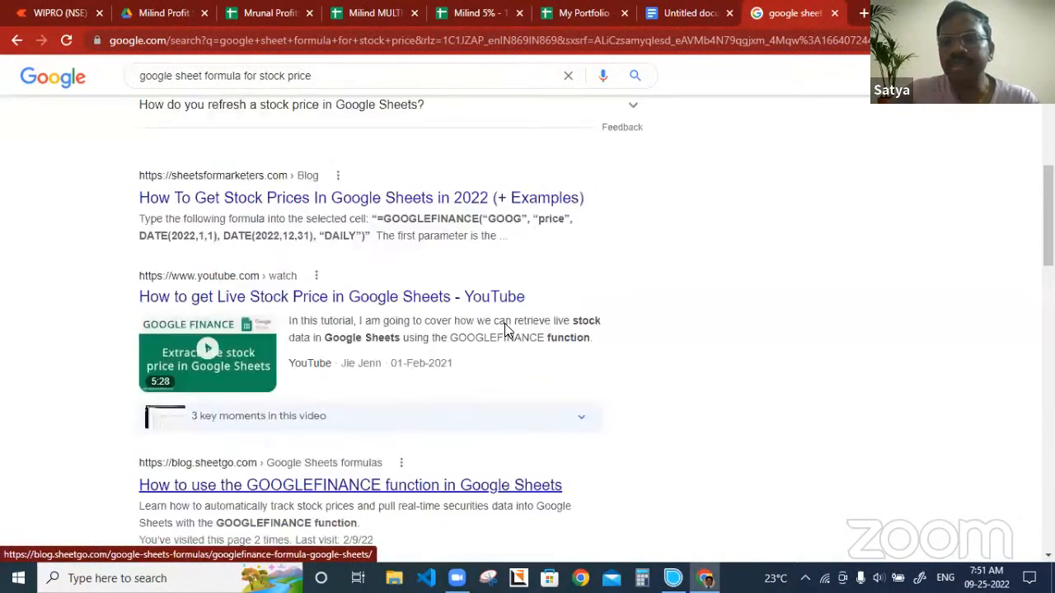
Search for "google finance formula" instead and open the GOOGLEFINANCE page of Google Docs Editors Help
drag(176, 93, 419, 95)
text(finance)
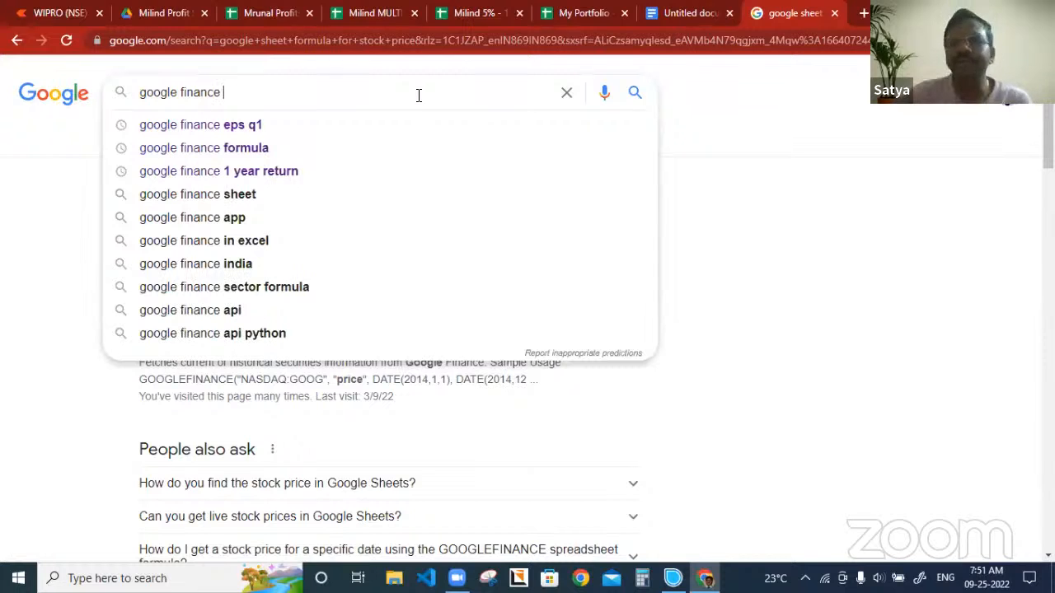
click(218, 150)
click(334, 229)
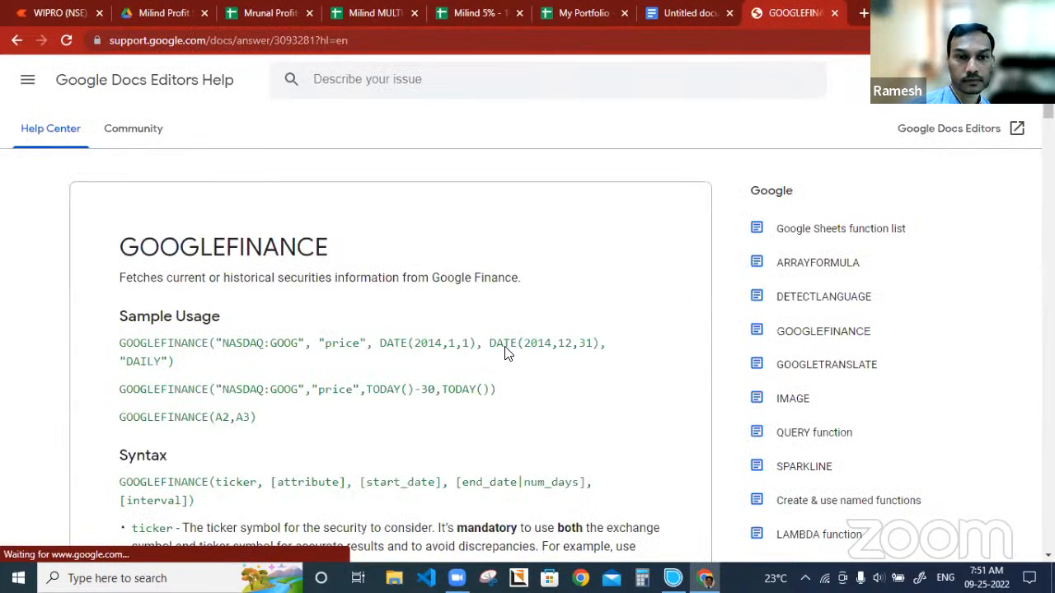
Read the GOOGLEFINANCE attributes for real-time data, from price to currency, and continue to those for historical data
scroll(507, 352, down, 2)
scroll(507, 352, down, 6)
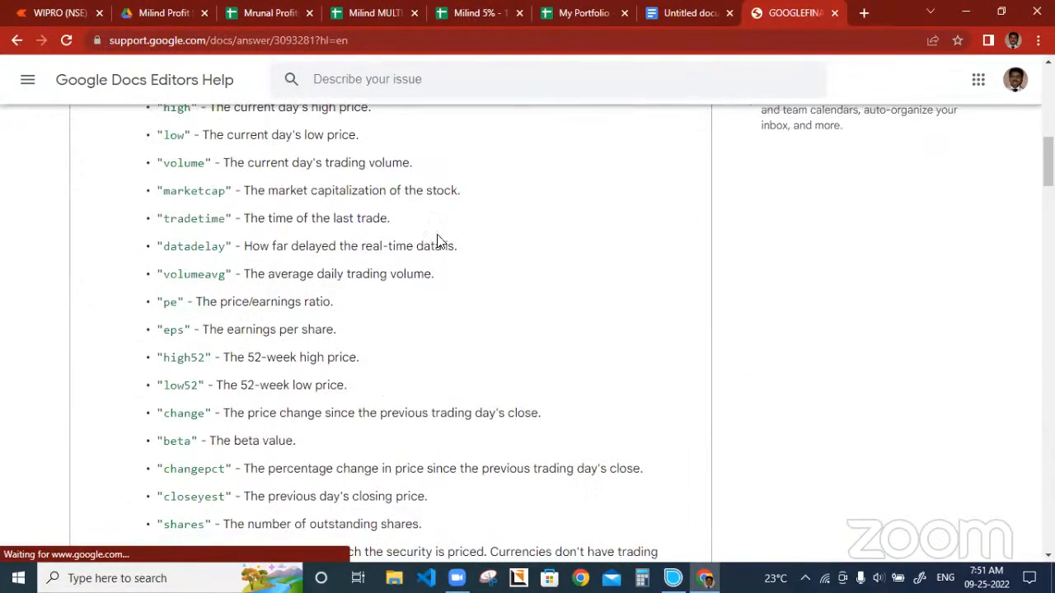
scroll(470, 247, up, 2)
scroll(470, 247, up, 1)
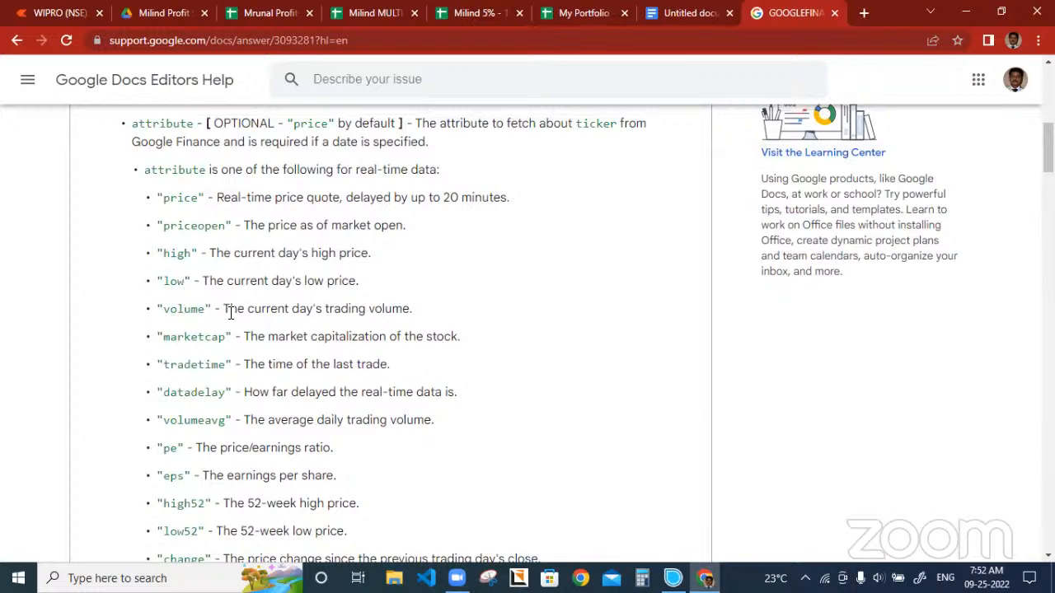
scroll(232, 313, down, 1)
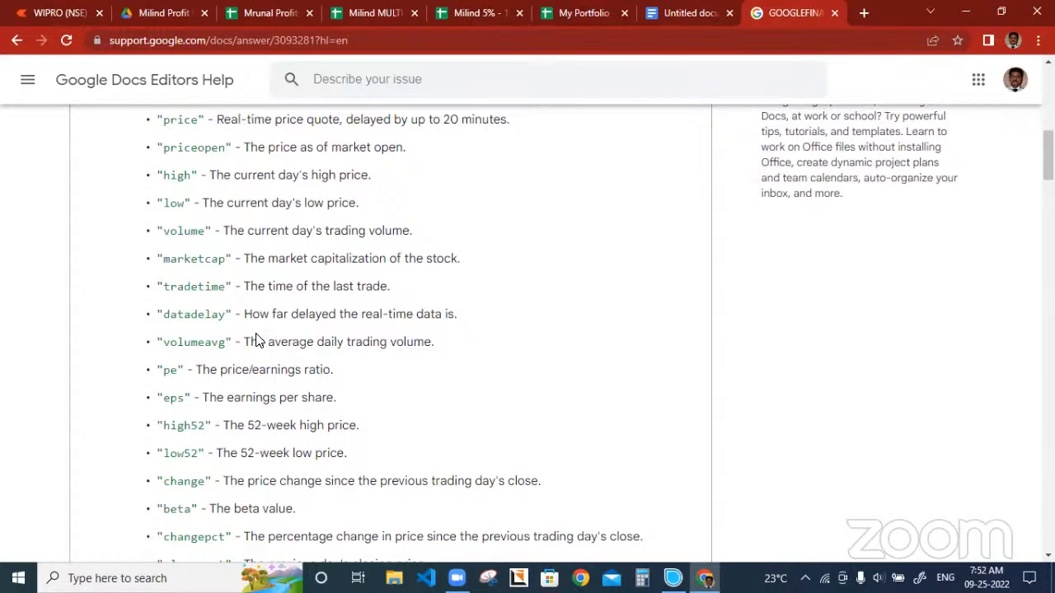
scroll(256, 340, down, 1)
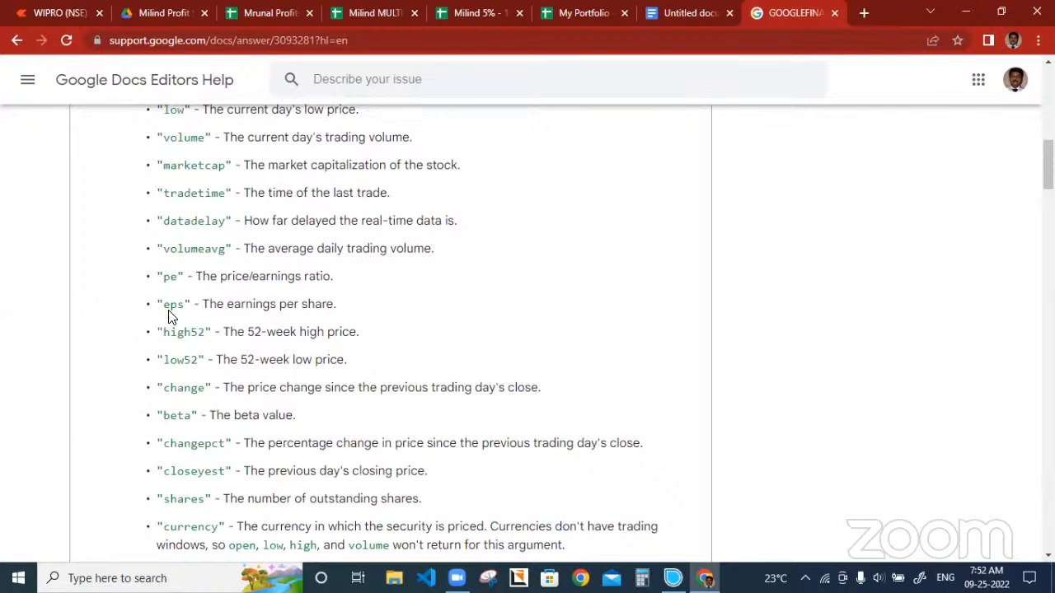
scroll(178, 317, down, 1)
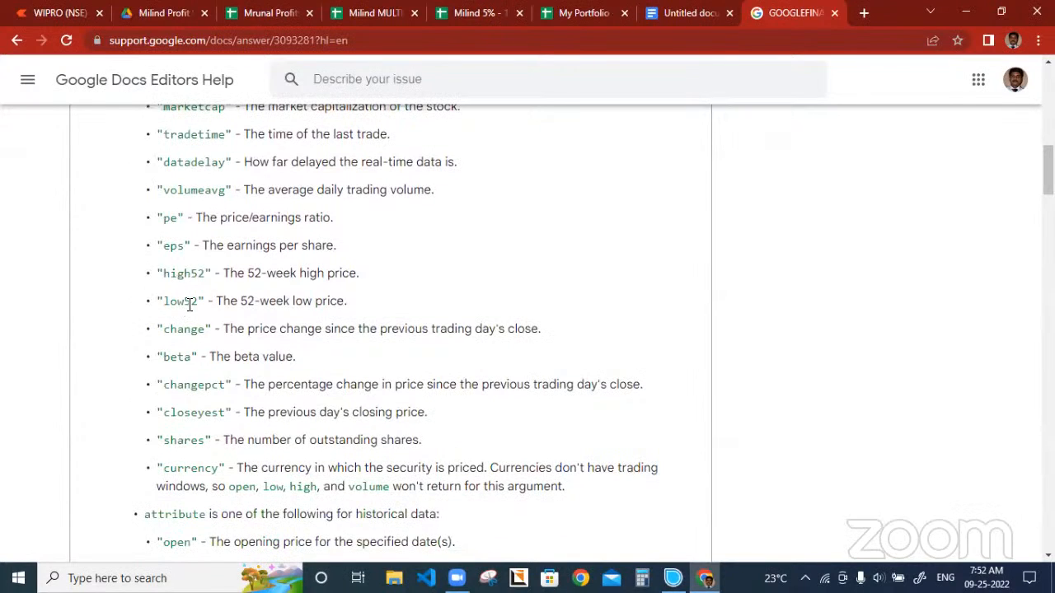
scroll(188, 325, down, 1)
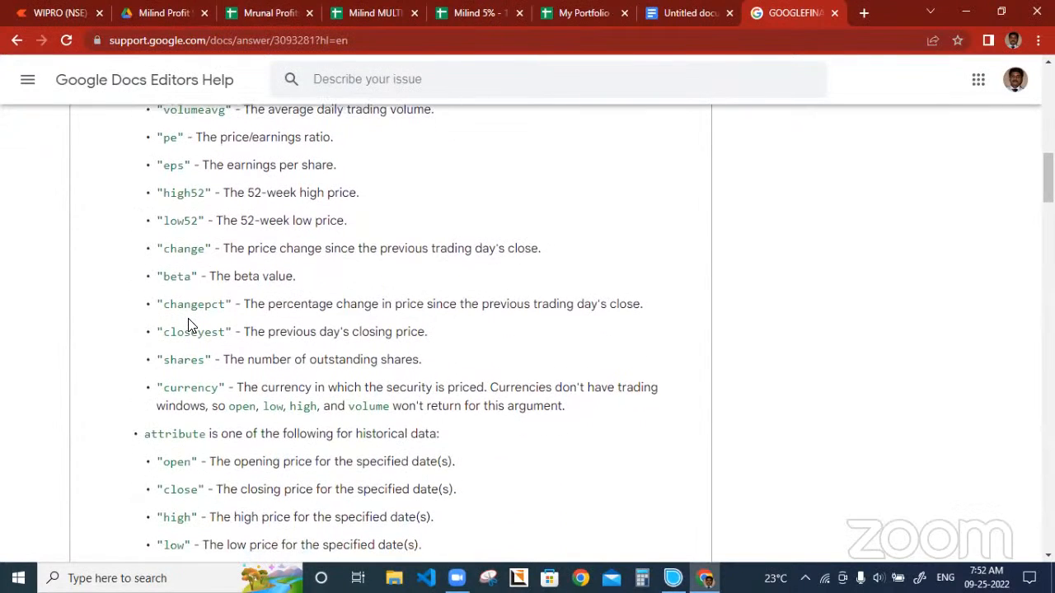
scroll(188, 326, down, 1)
scroll(188, 326, down, 3)
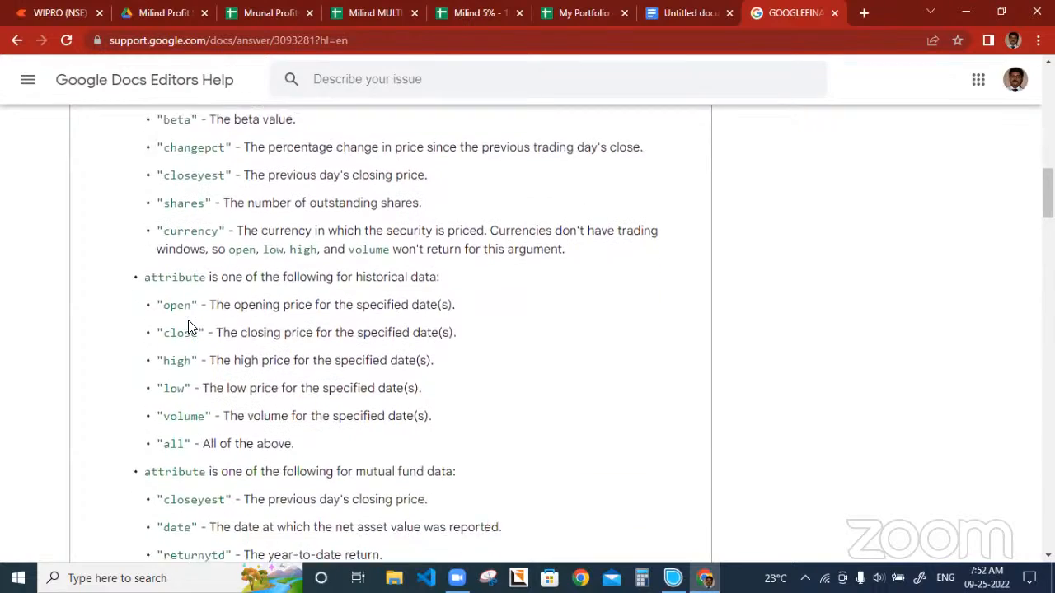
Review the GOOGLEFINANCE attributes for mutual fund data and the optional start date, end date and interval arguments
scroll(188, 323, down, 3)
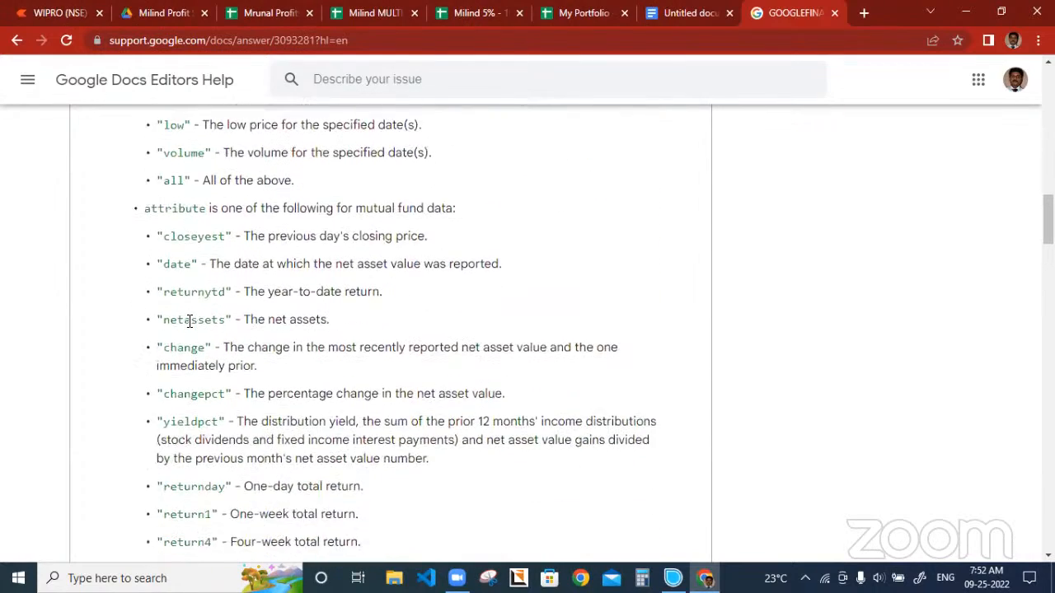
scroll(188, 322, down, 1)
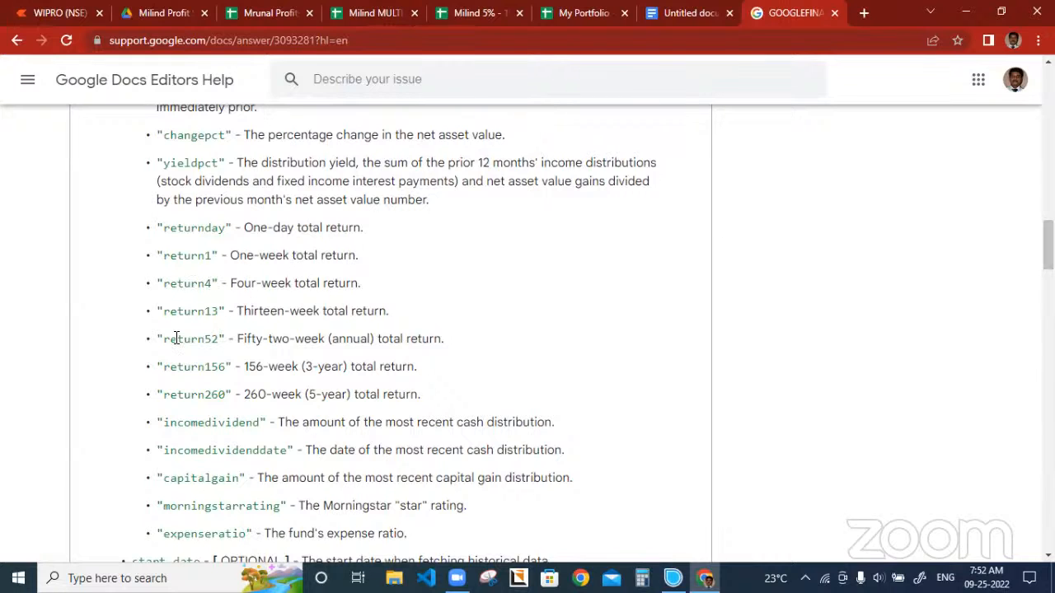
scroll(174, 338, down, 1)
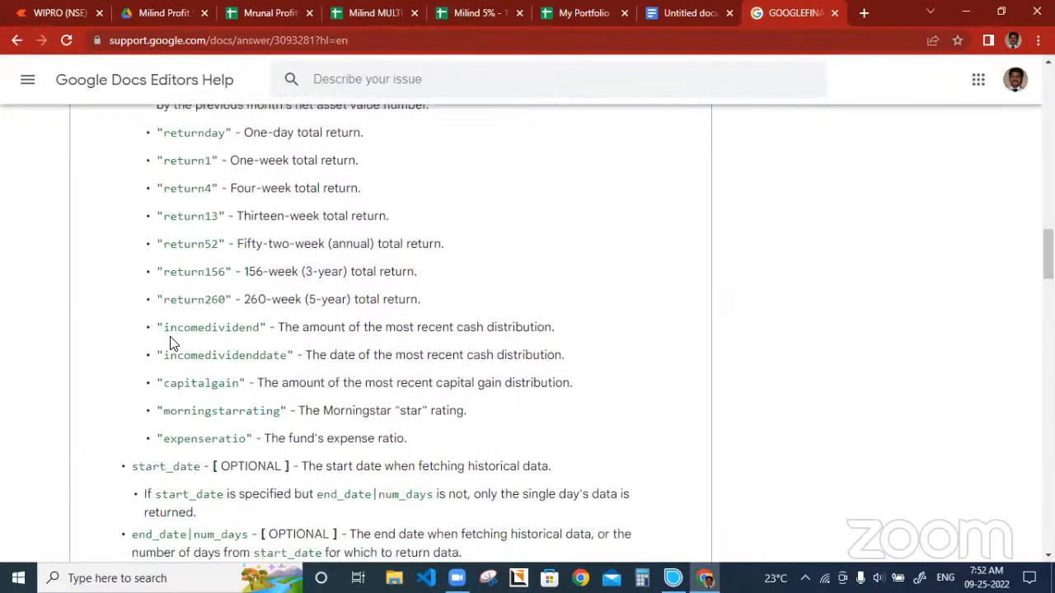
scroll(171, 342, down, 1)
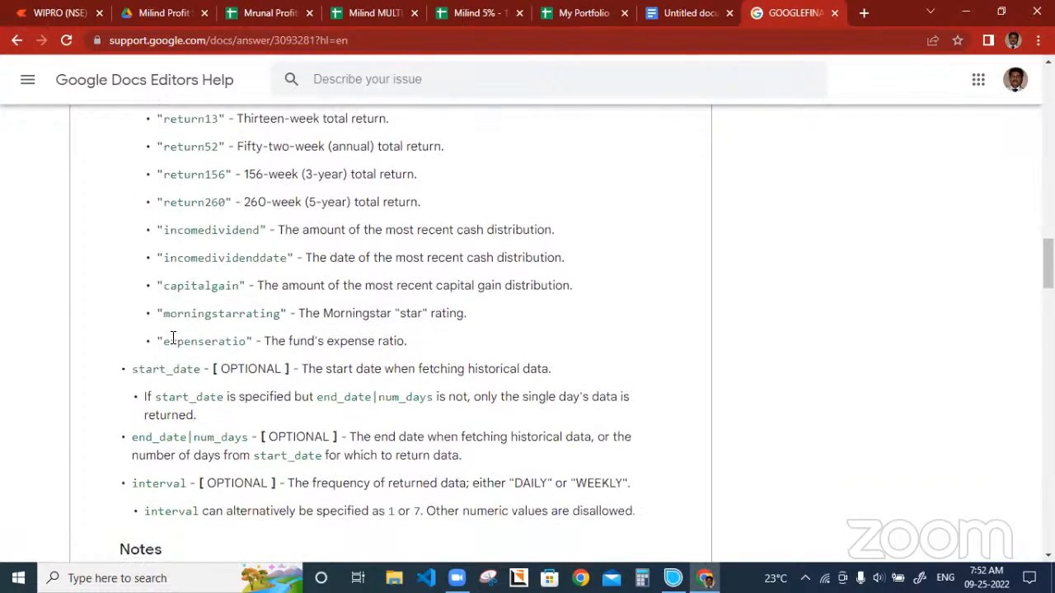
scroll(173, 340, down, 2)
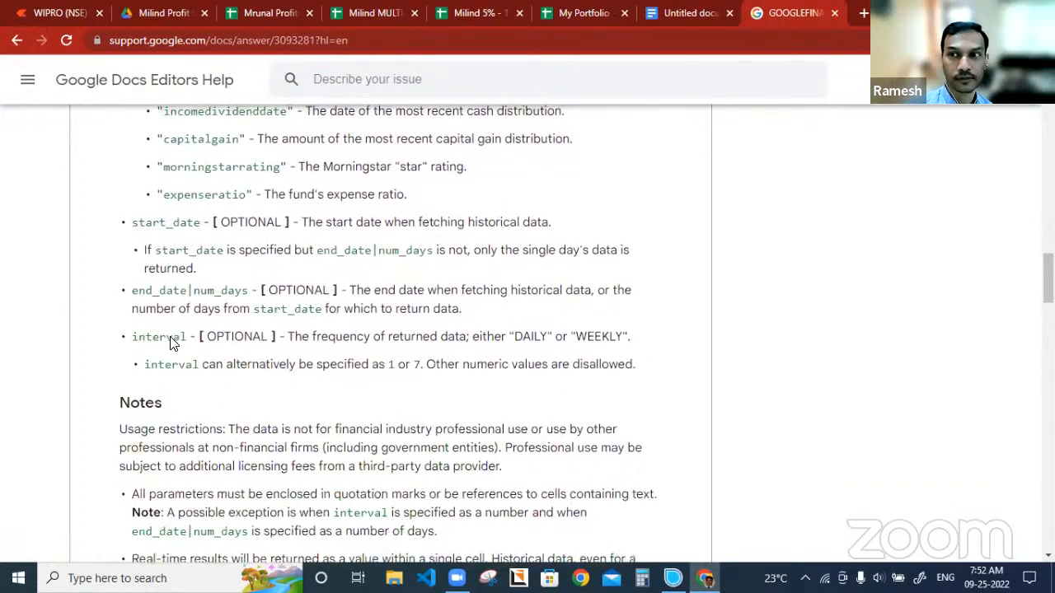
scroll(172, 343, up, 1)
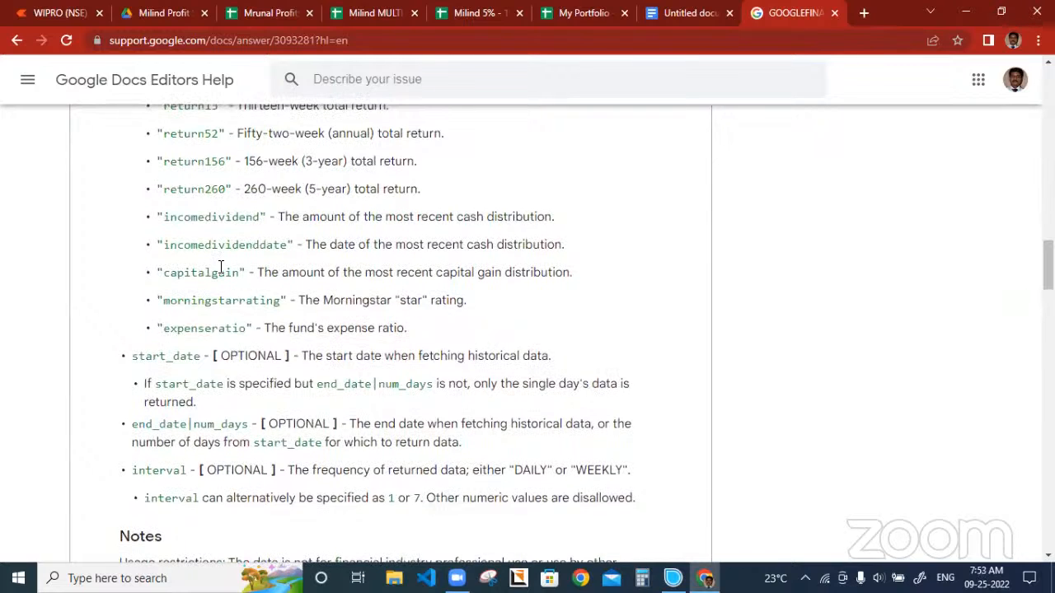
Switch to the Google Drive profit stocks folder and look over the list of portfolio spreadsheets
click(170, 16)
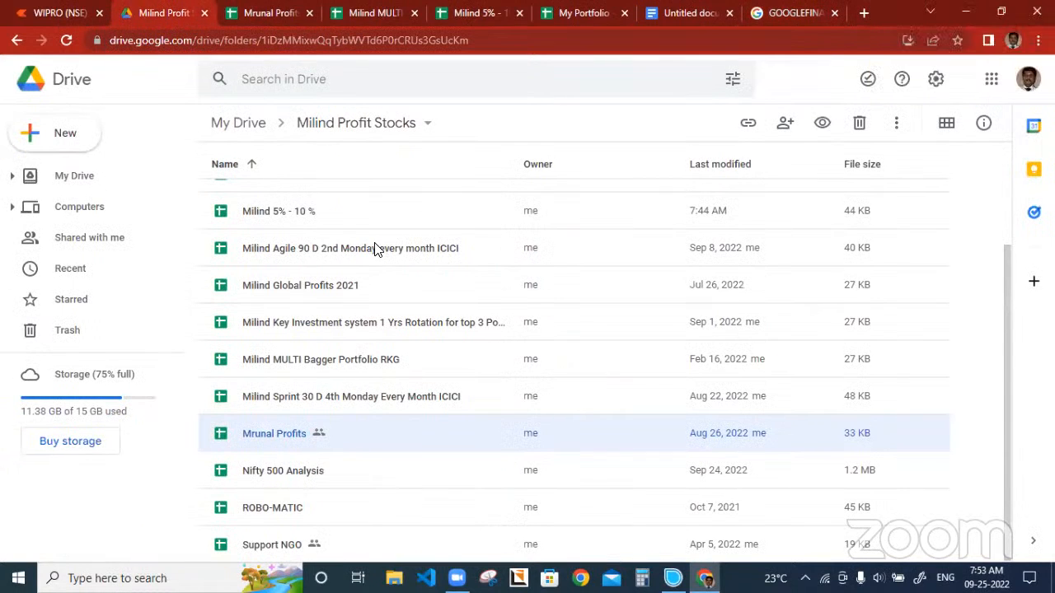
scroll(374, 242, up, 2)
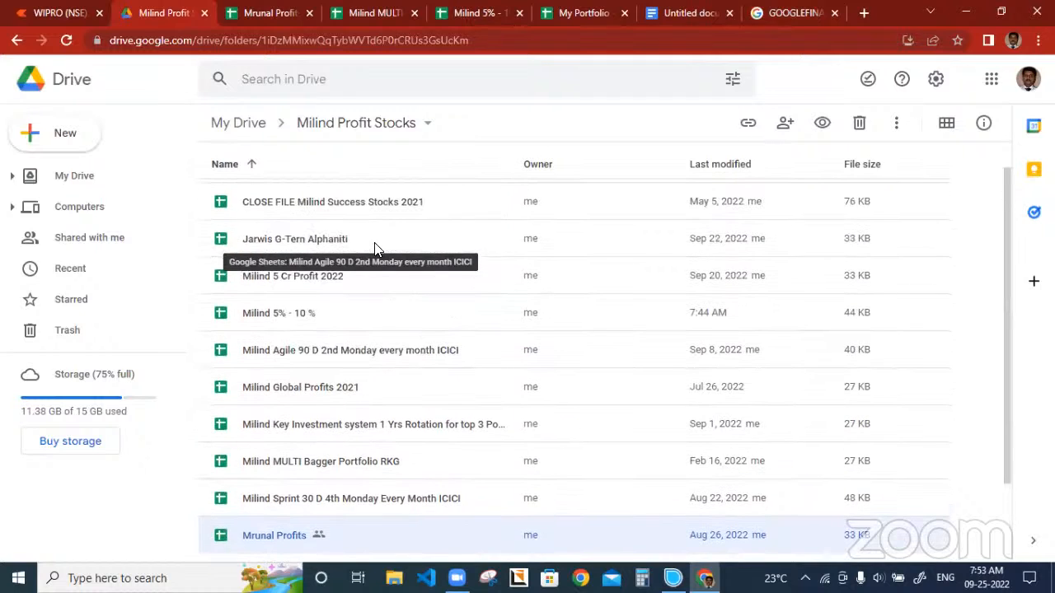
scroll(348, 265, up, 1)
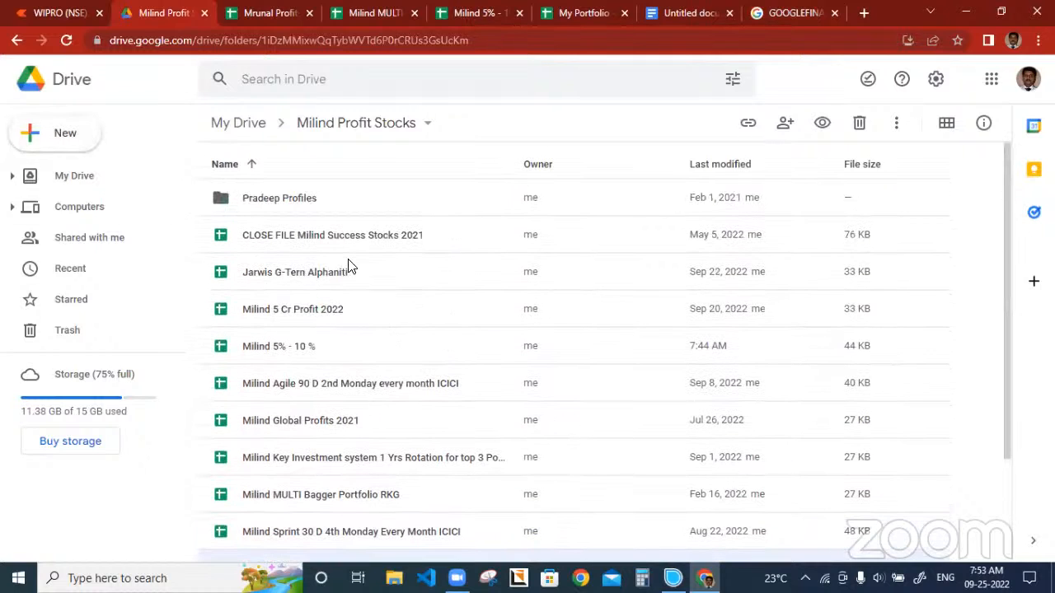
scroll(382, 349, down, 3)
scroll(385, 355, up, 3)
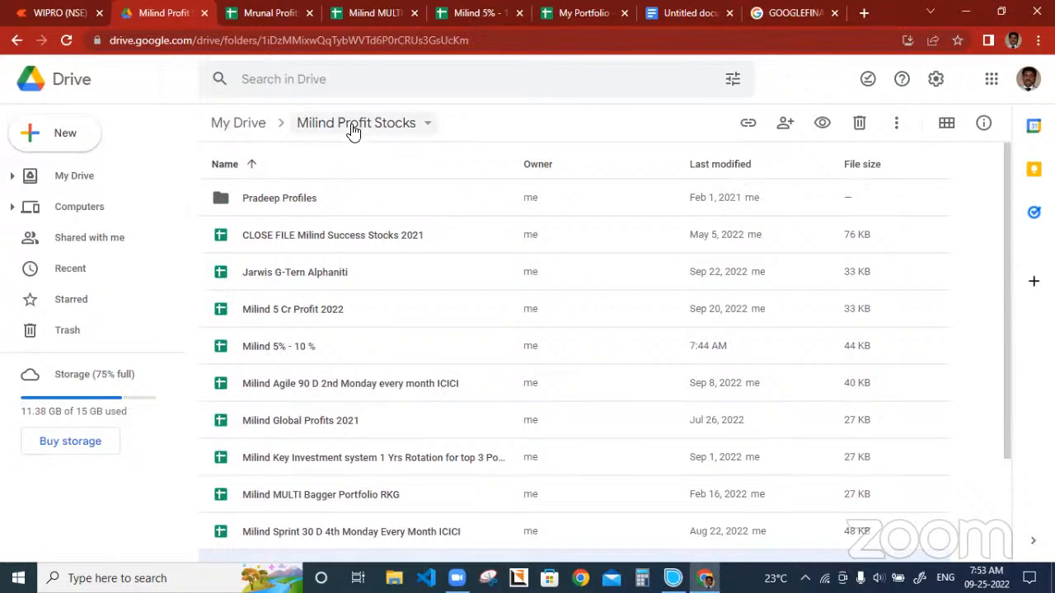
Go up to My Drive and open the Sector Analysis folder
click(259, 128)
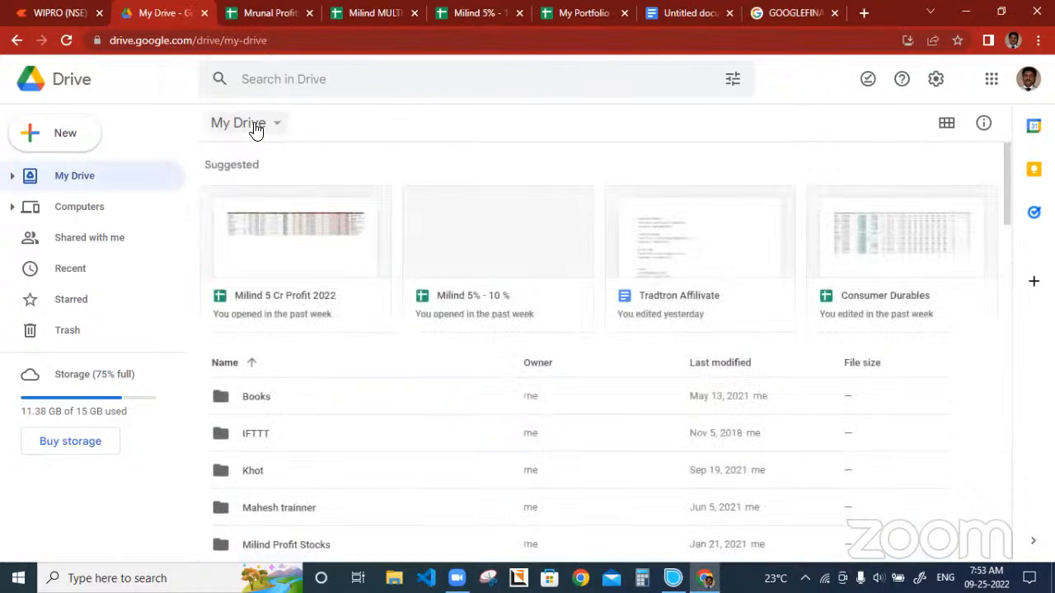
scroll(298, 330, down, 3)
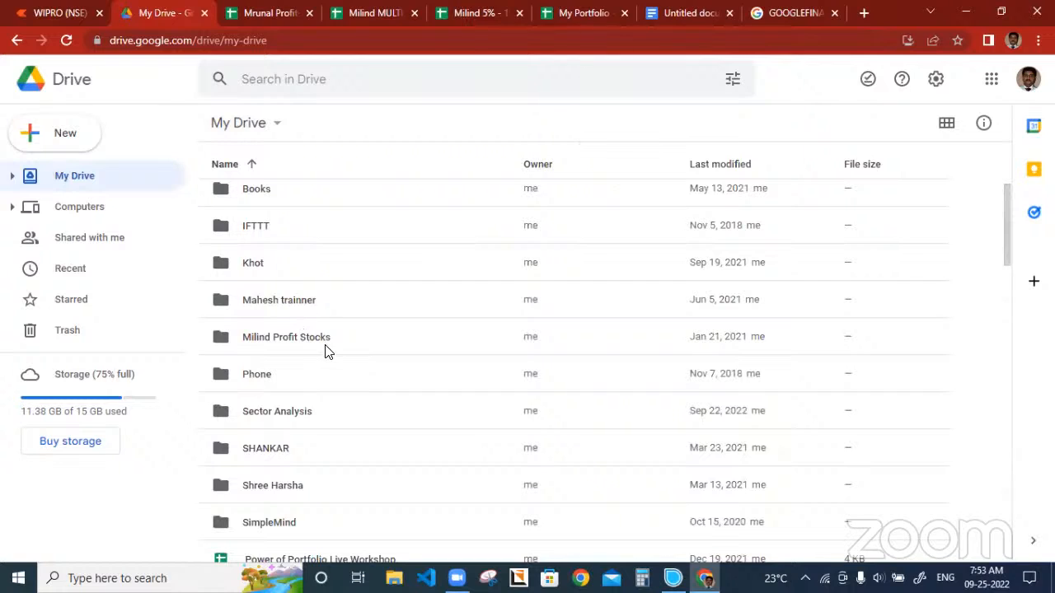
click(266, 418)
double_click(266, 416)
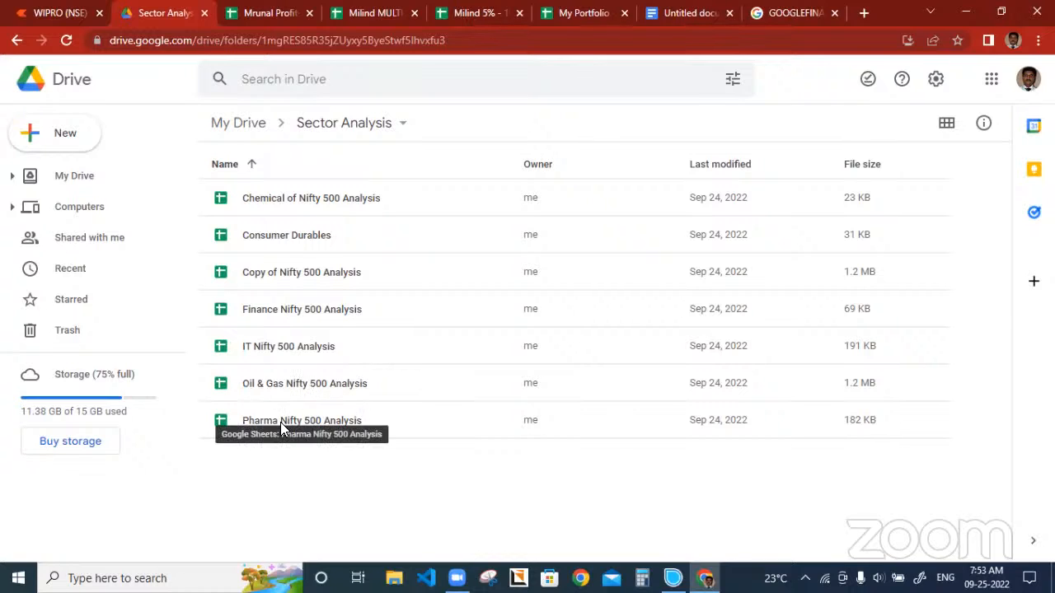
Open the Finance Nifty 500 Analysis spreadsheet and look over its financial services stocks
double_click(305, 308)
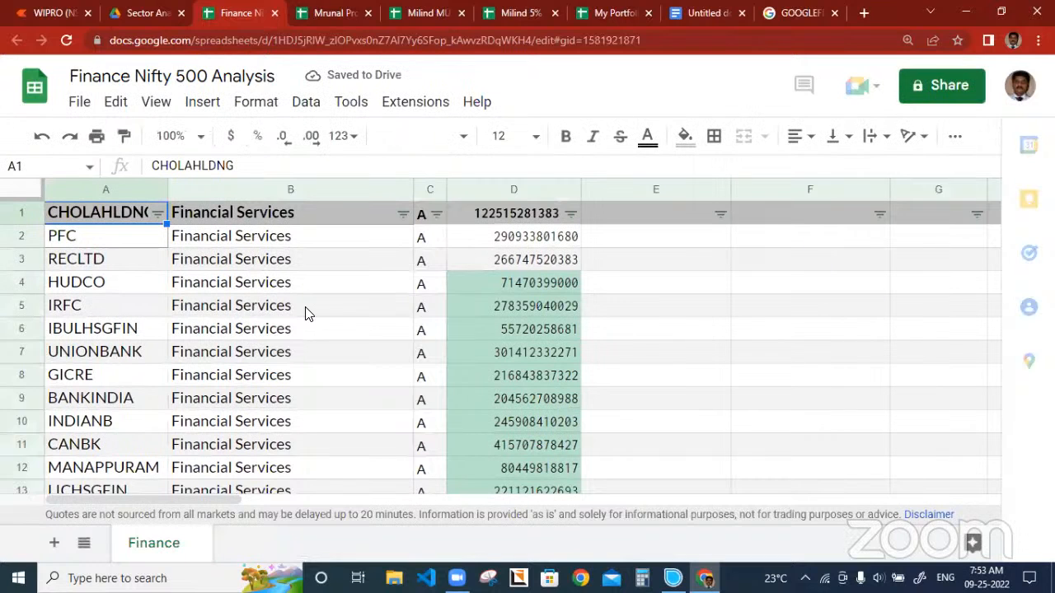
scroll(305, 314, down, 1)
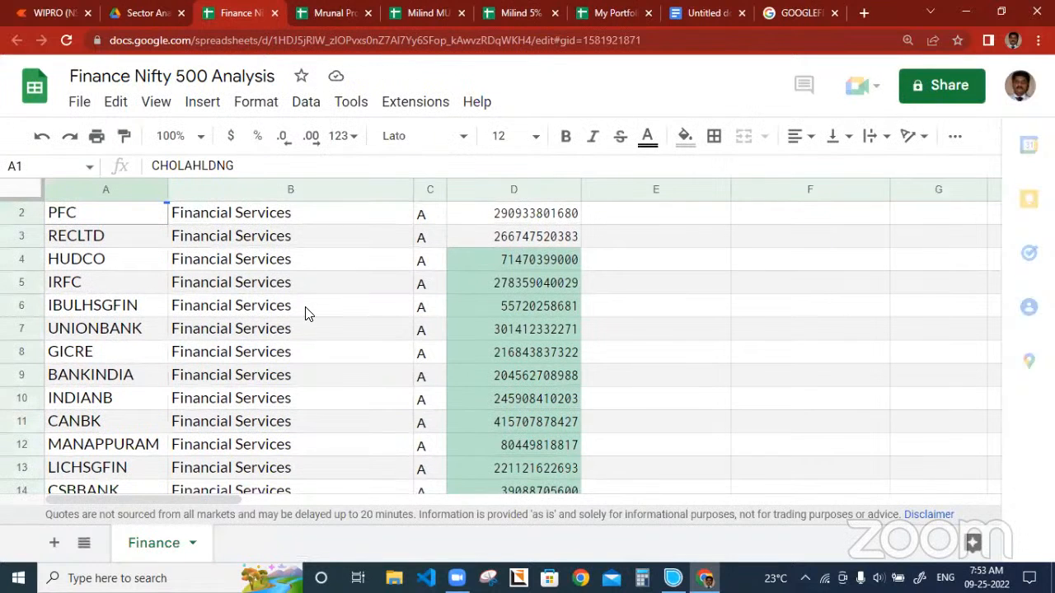
scroll(305, 313, down, 1)
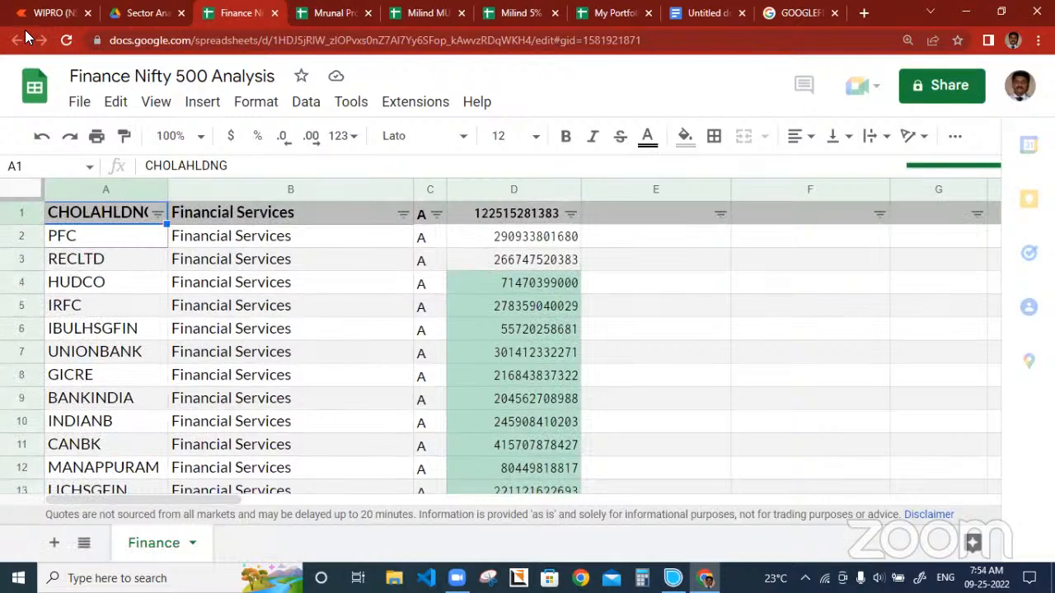
Open the IT Nifty 500 Analysis spreadsheet from the Sector Analysis folder and browse its stocks in a smaller browser window
click(149, 13)
double_click(267, 351)
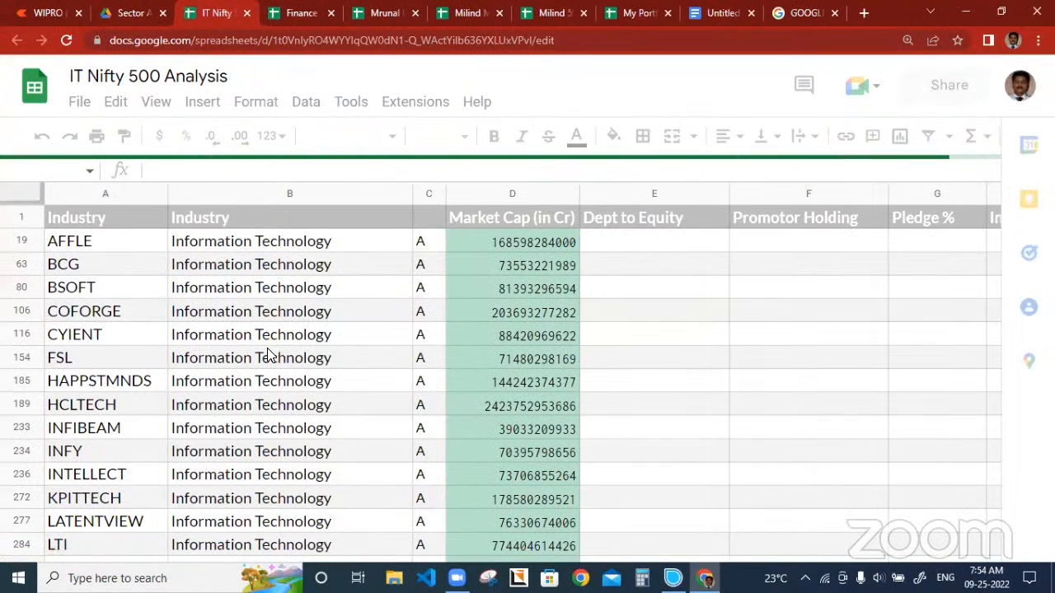
click(1003, 13)
scroll(684, 226, down, 2)
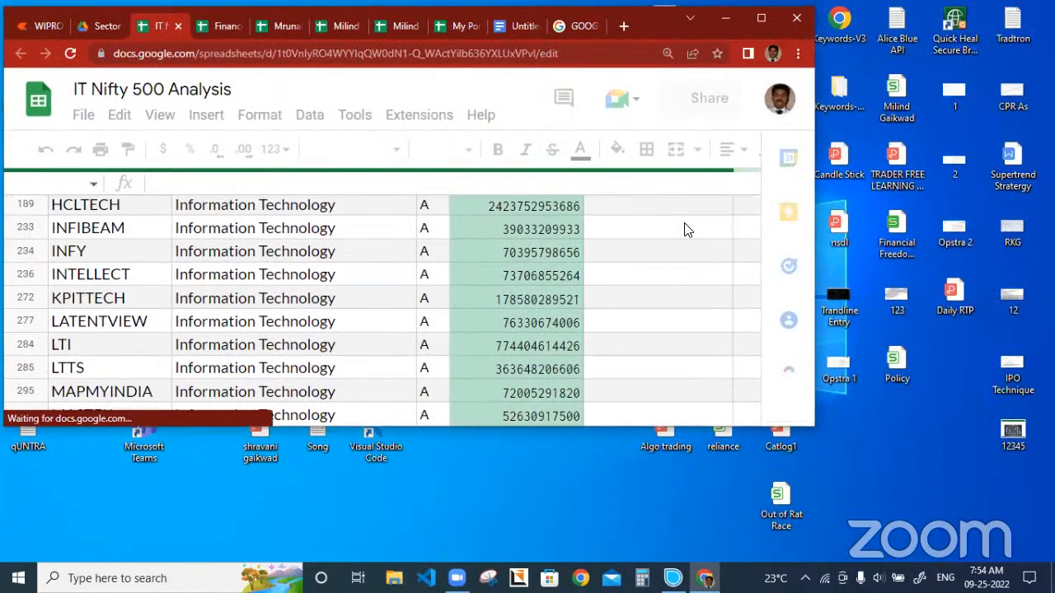
scroll(684, 226, up, 1)
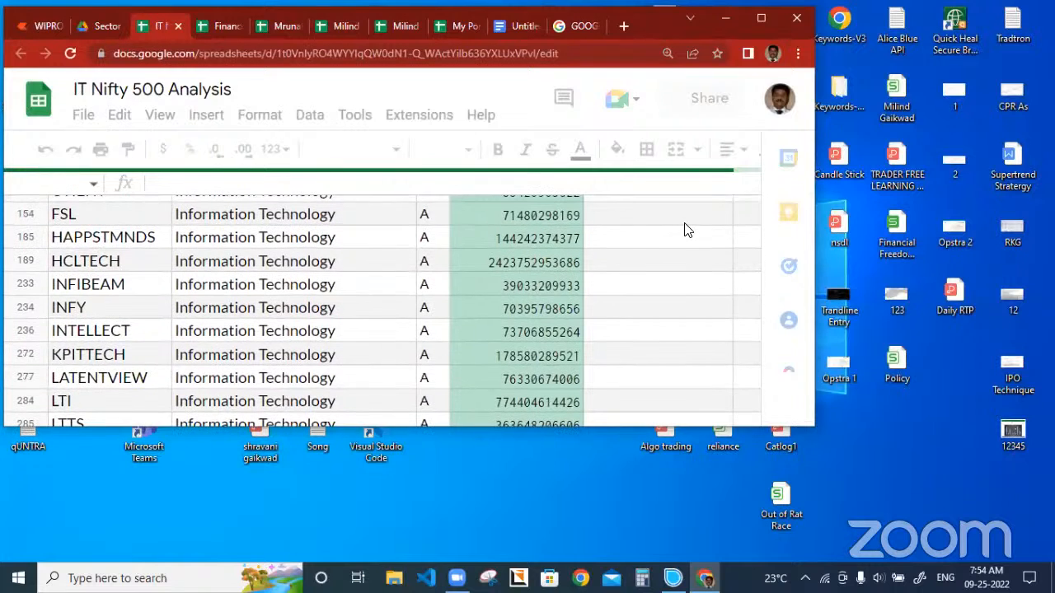
Maximize the browser window and return to the beginning of the IT stock list, selecting AFFLE's Dept to Equity cell
click(765, 17)
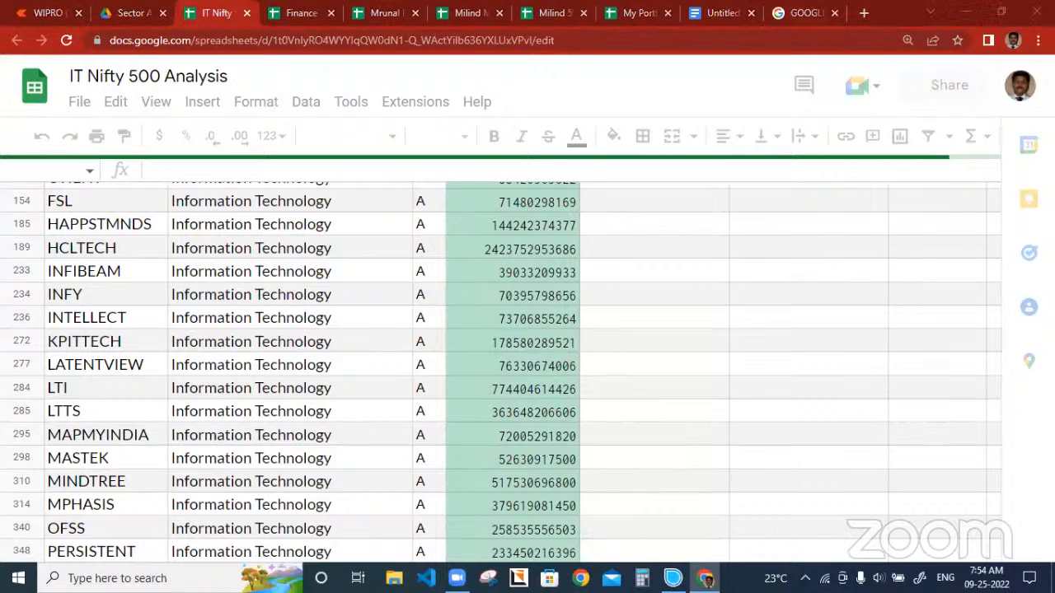
scroll(714, 348, up, 2)
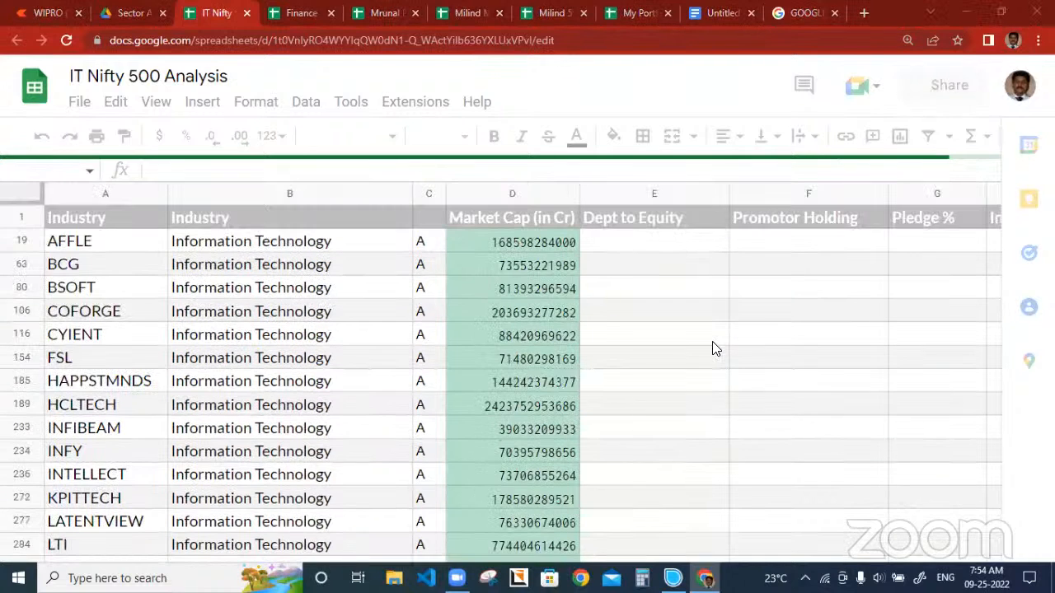
click(330, 243)
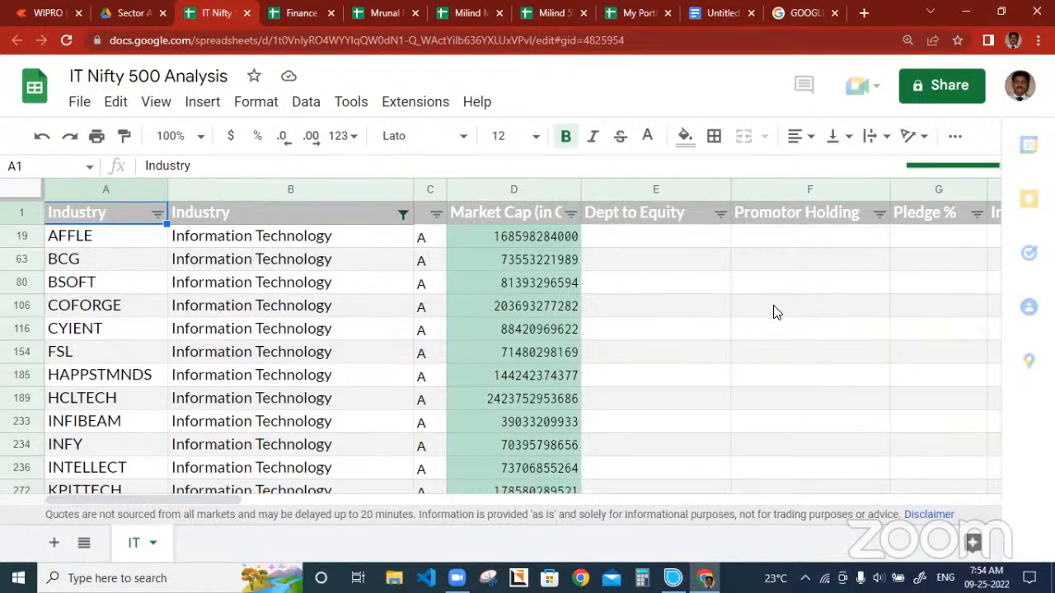
click(623, 238)
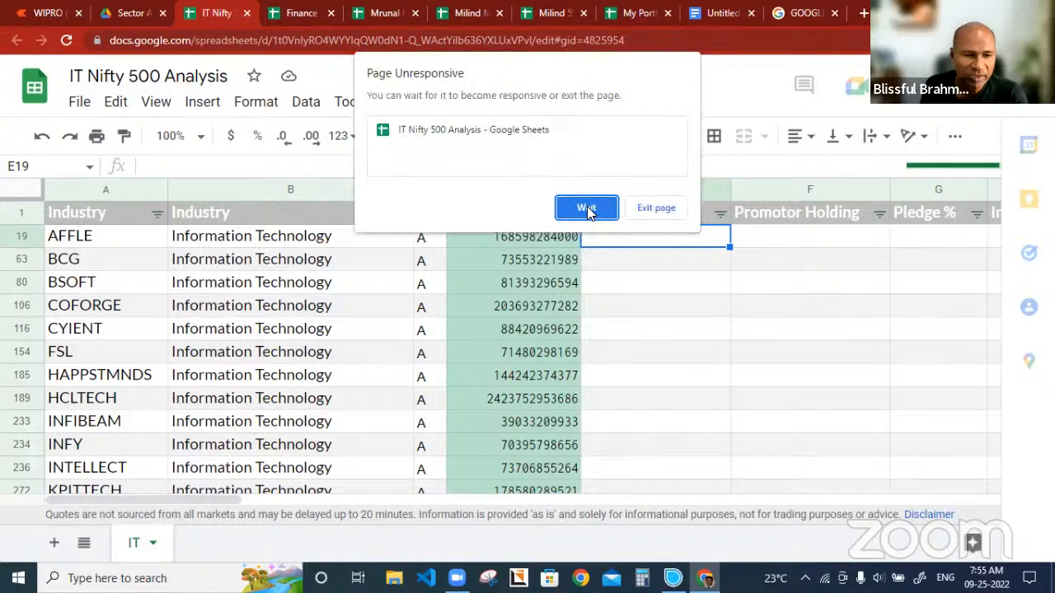
Keep waiting for the unresponsive IT Nifty 500 Analysis page and look over its Market Cap and Dept to Equity columns
click(587, 209)
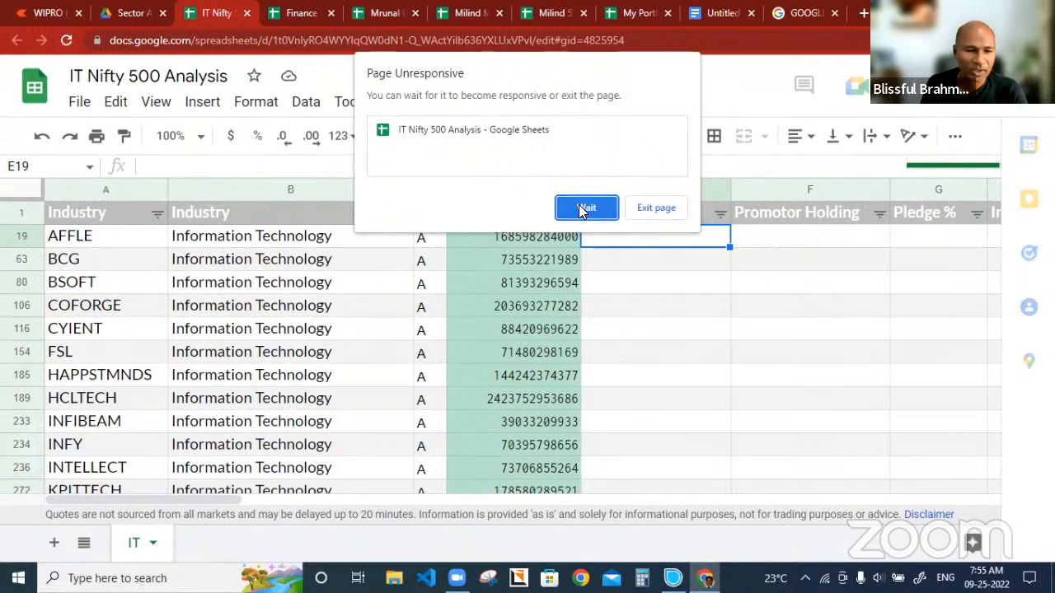
click(581, 208)
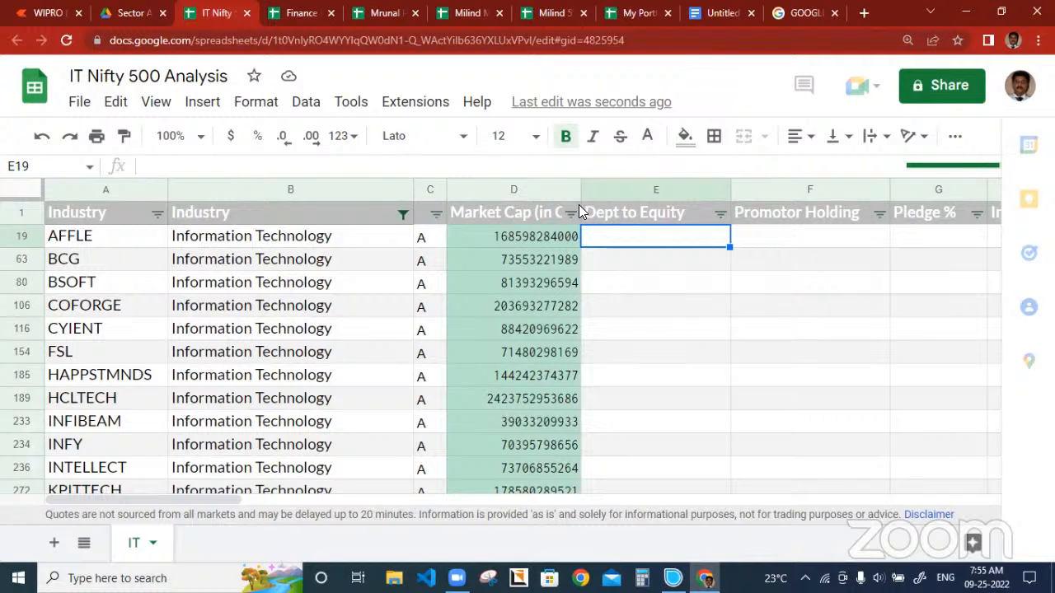
click(578, 212)
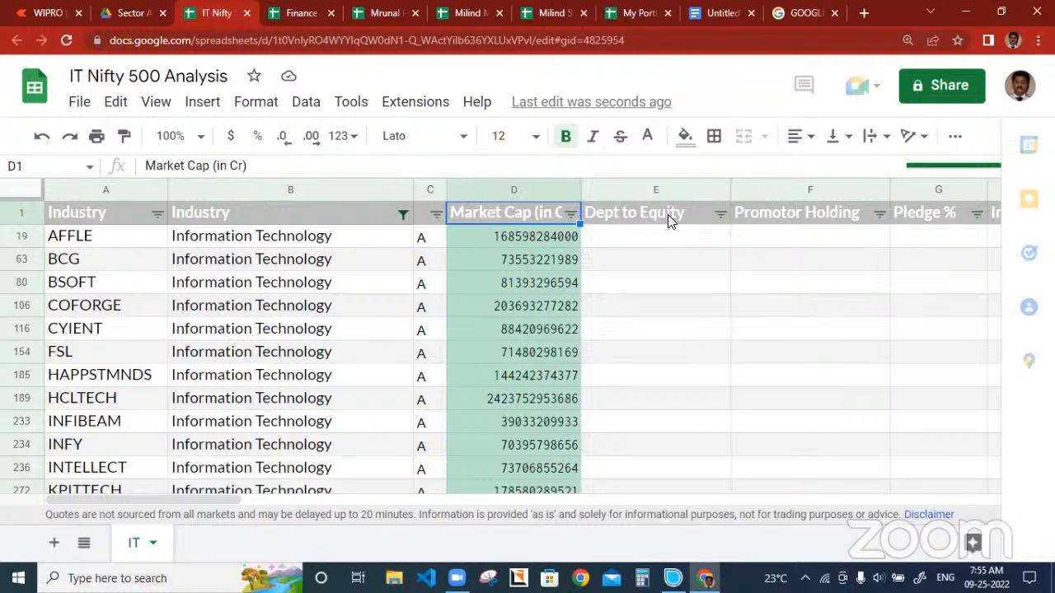
click(719, 15)
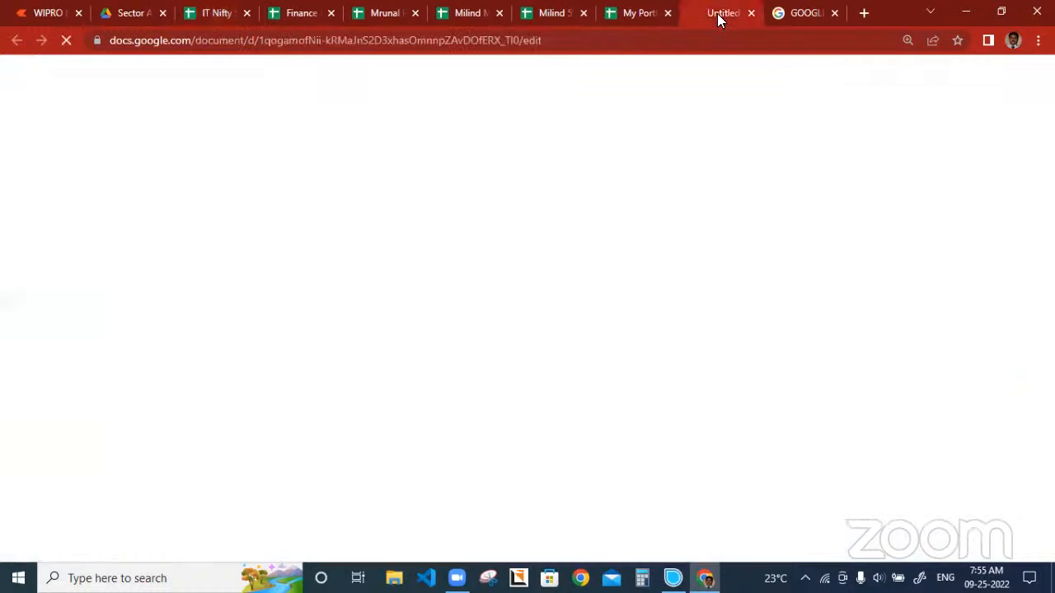
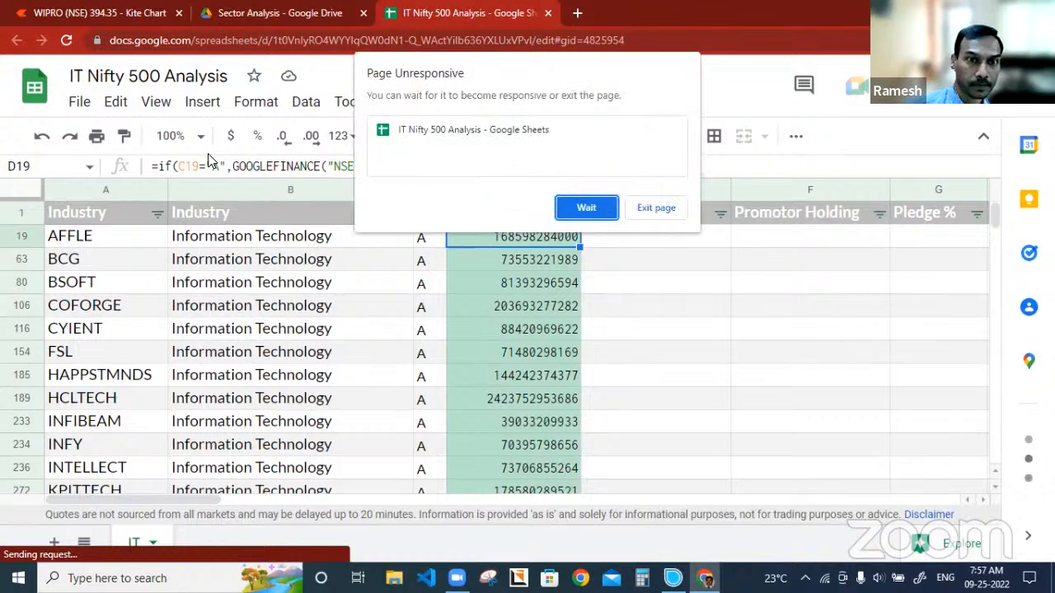
click(585, 210)
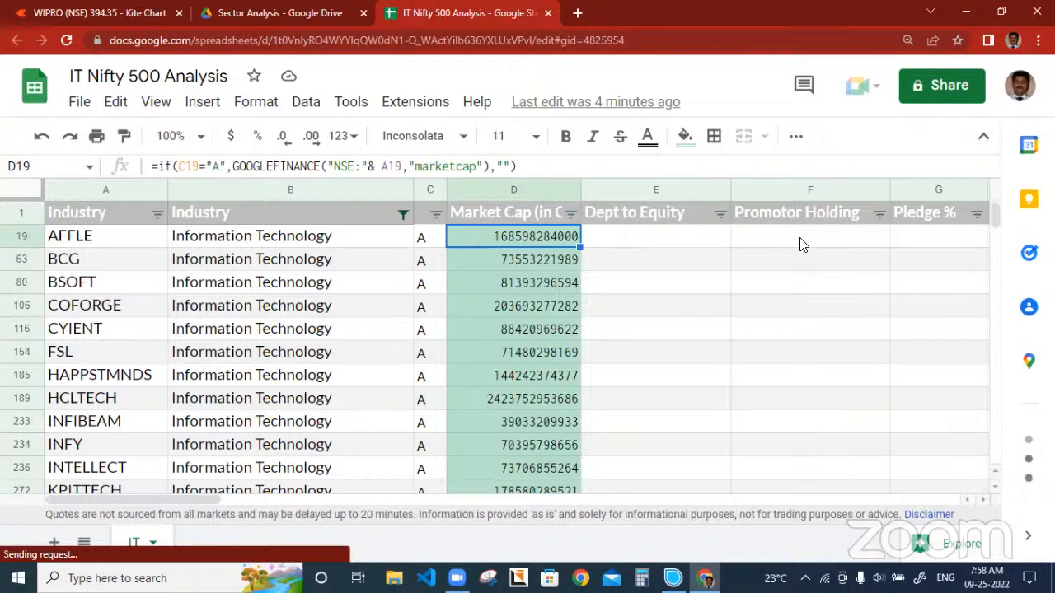
key(Right)
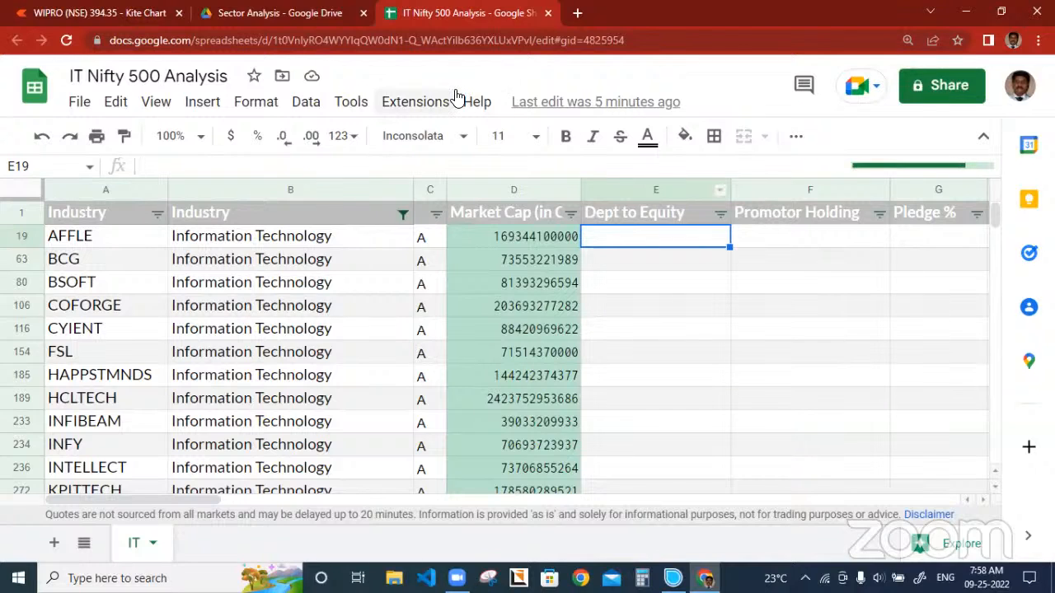
Switch to the Kite WIPRO chart, clear the watchlist search, and close the IT Nifty 500 Analysis spreadsheet
click(277, 15)
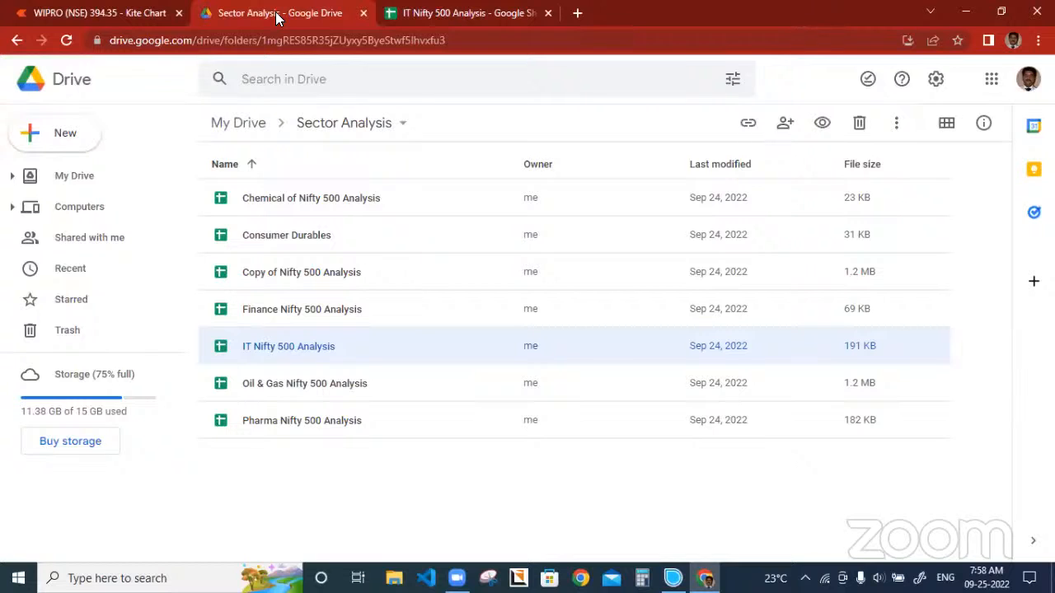
click(126, 16)
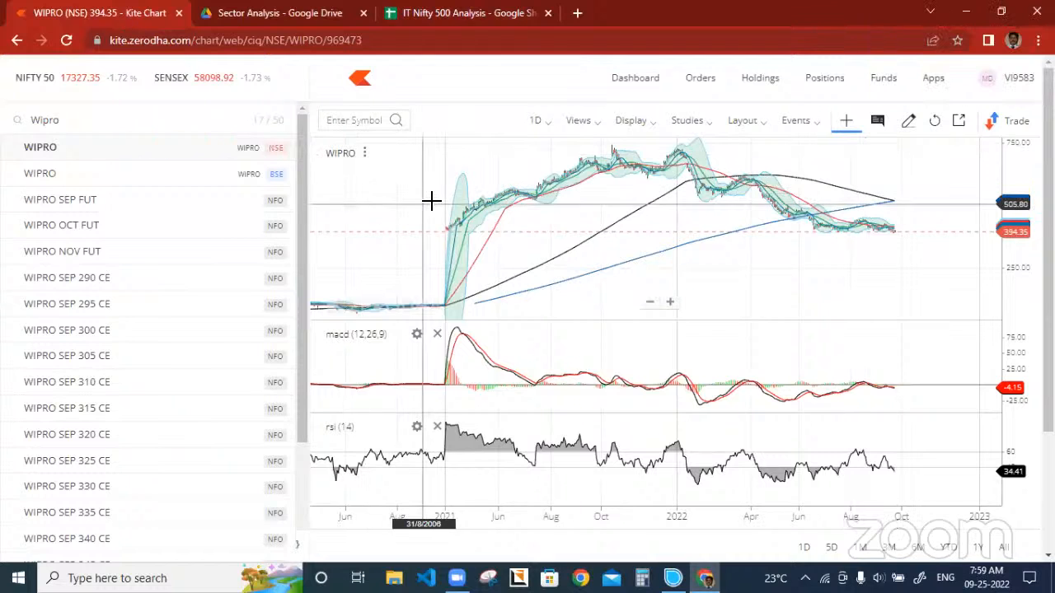
click(465, 159)
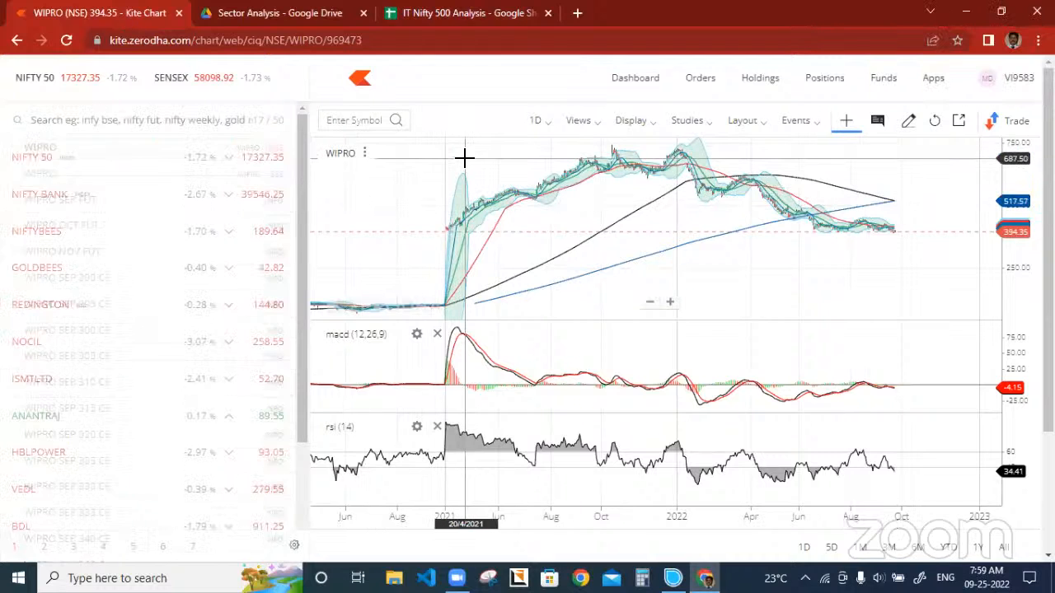
click(453, 22)
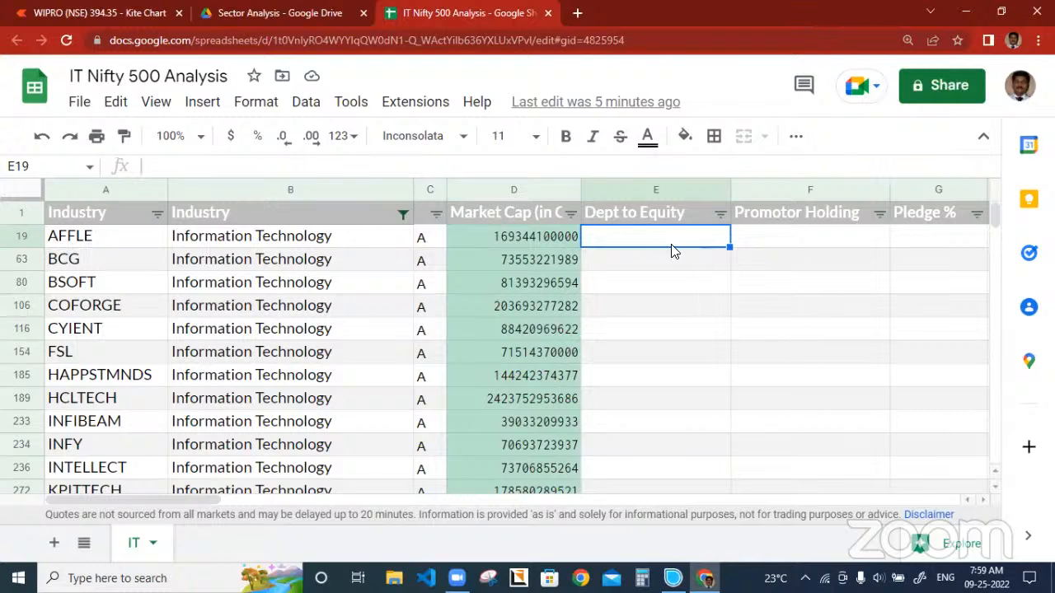
click(99, 14)
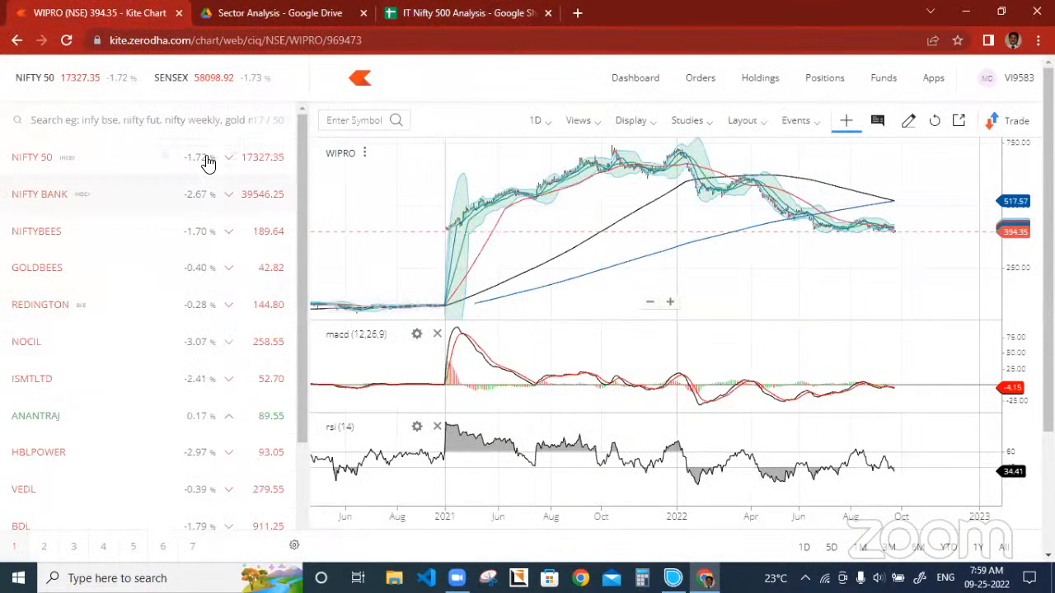
mouse_move(207, 162)
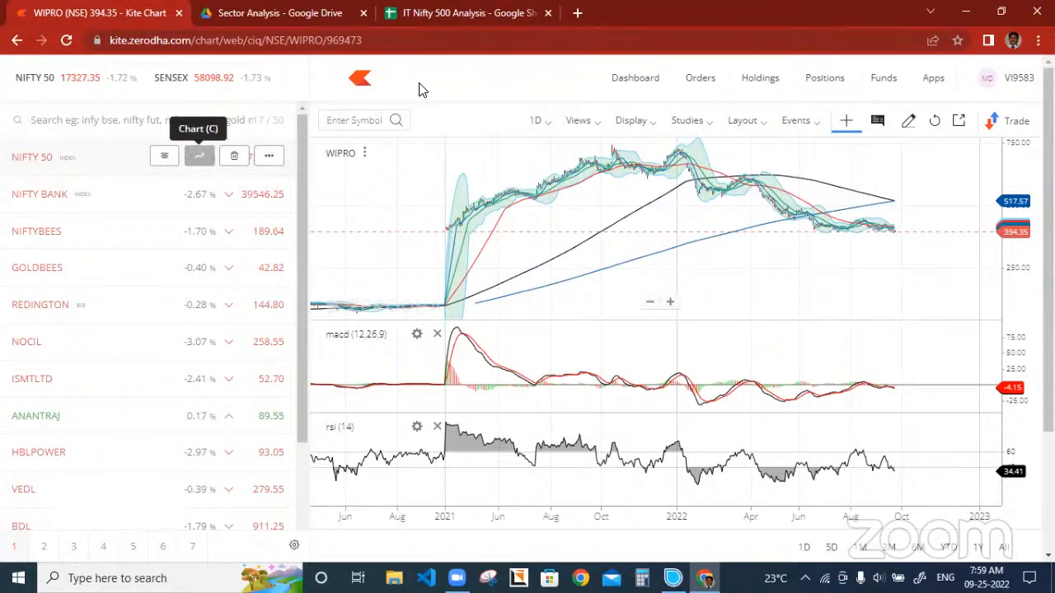
click(549, 13)
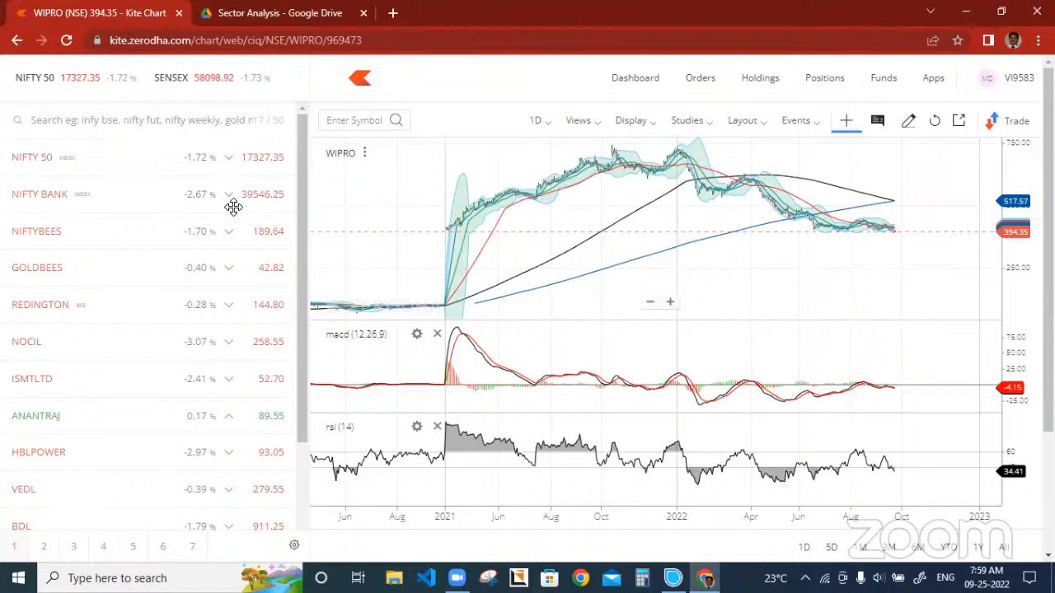
Open the Kite holdings and examine the GTT creation form for BERGEPAINT, closing it without placing an order
click(763, 86)
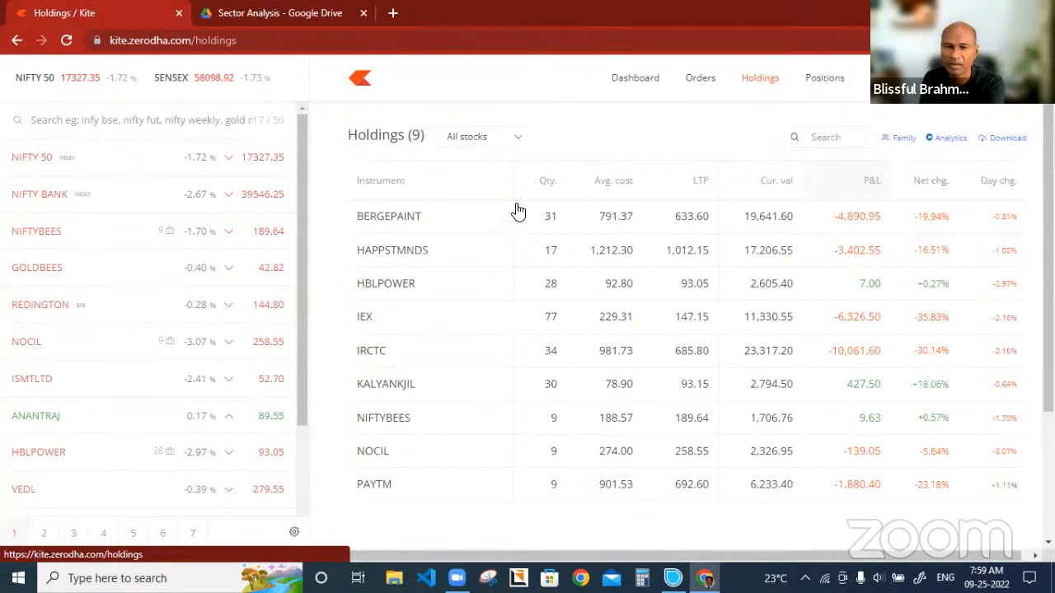
scroll(513, 330, down, 2)
scroll(512, 330, up, 2)
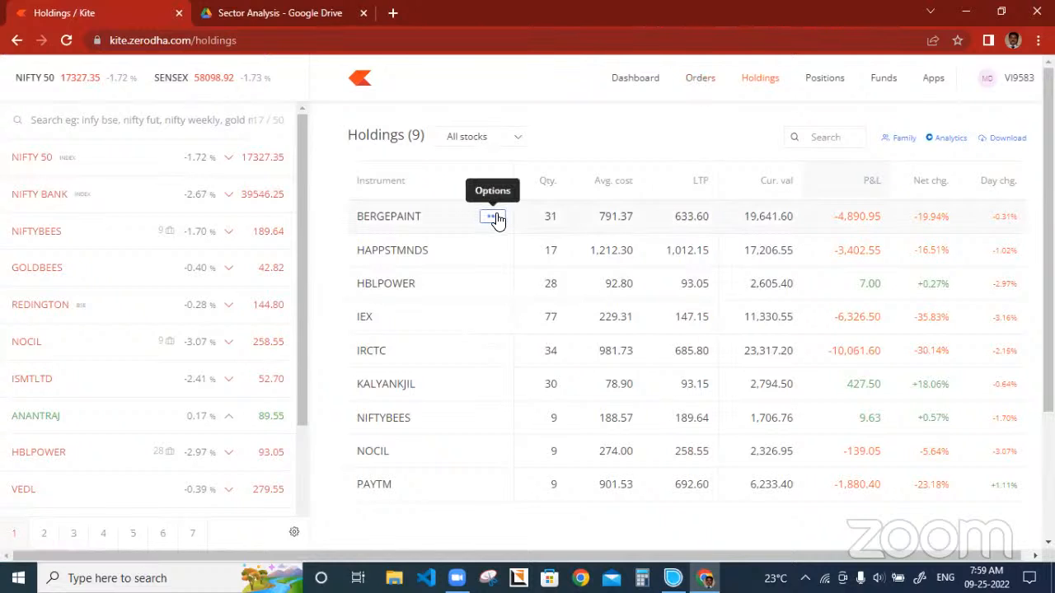
click(493, 218)
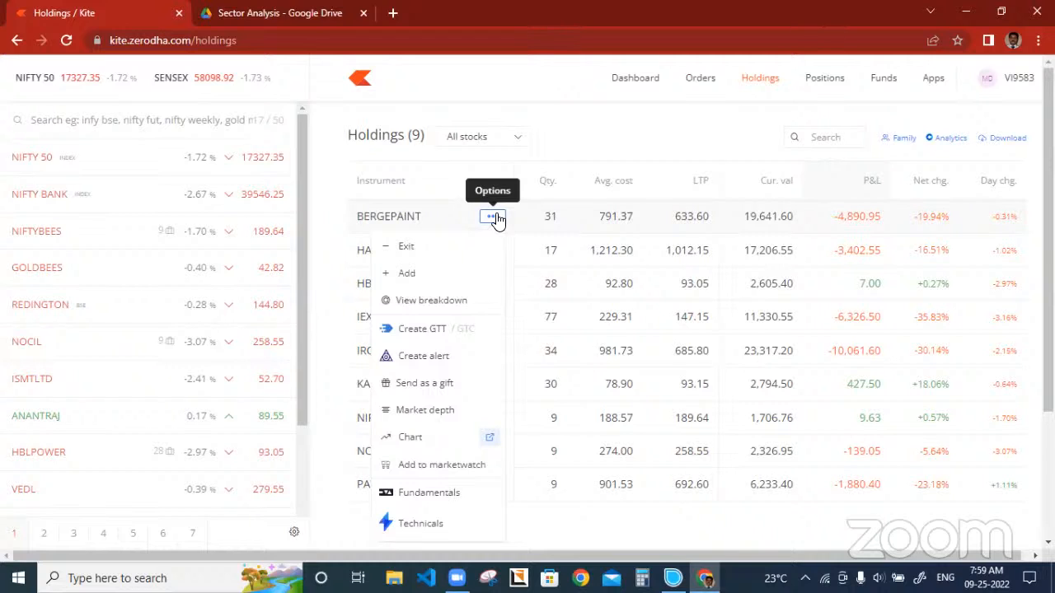
click(435, 334)
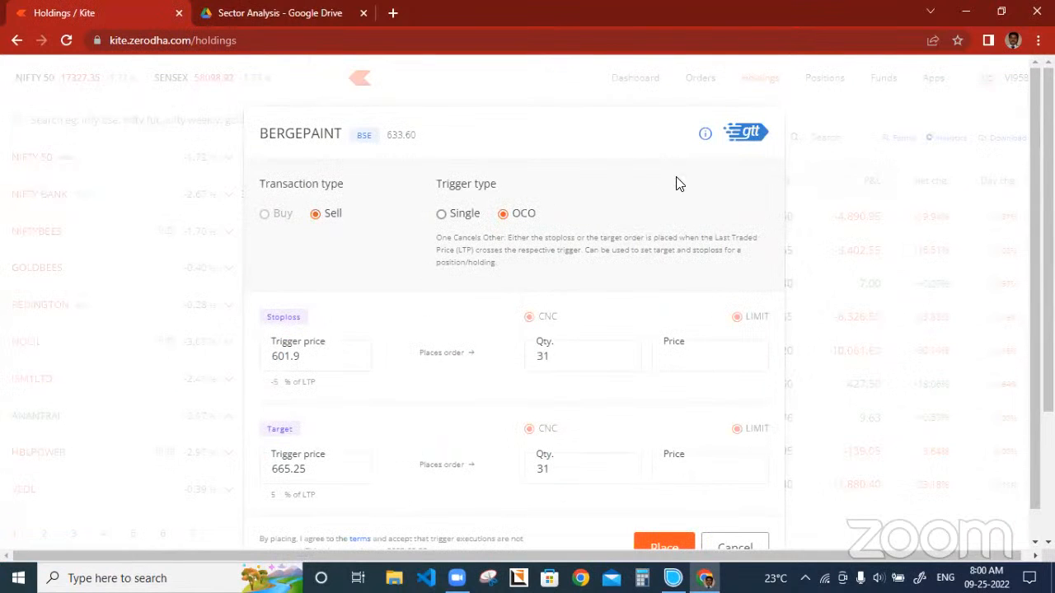
key(Escape)
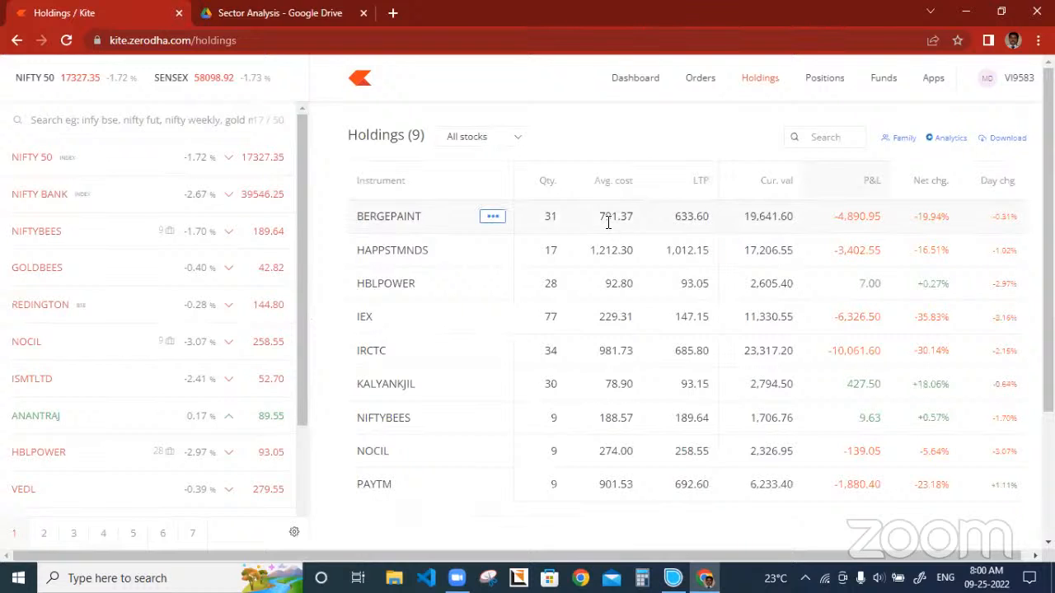
Open the GTT orders list and examine the edit form of the BERGEPAINT trigger, cancelling without changes
click(699, 81)
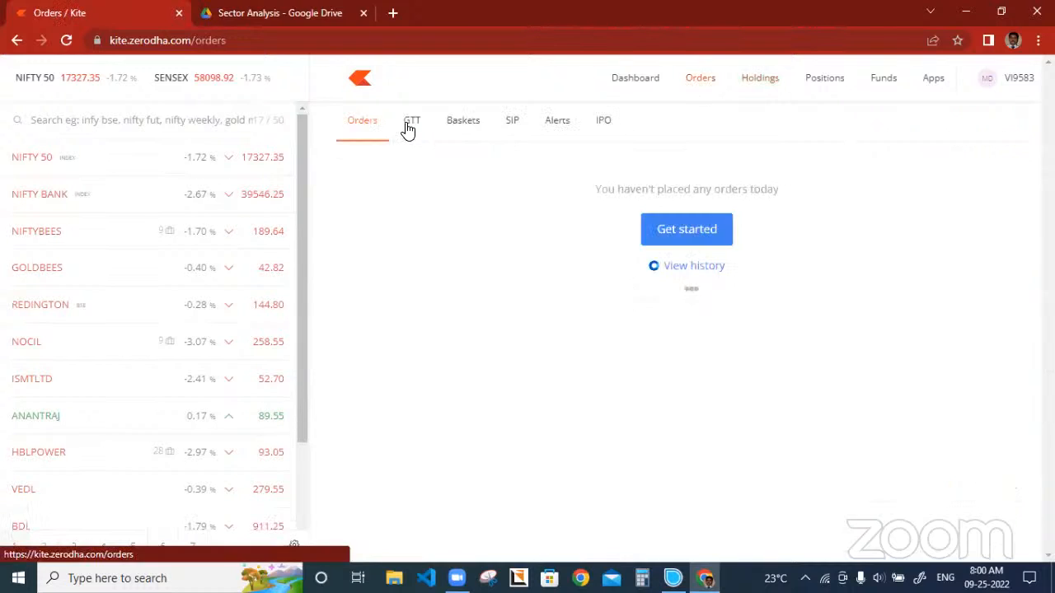
click(410, 127)
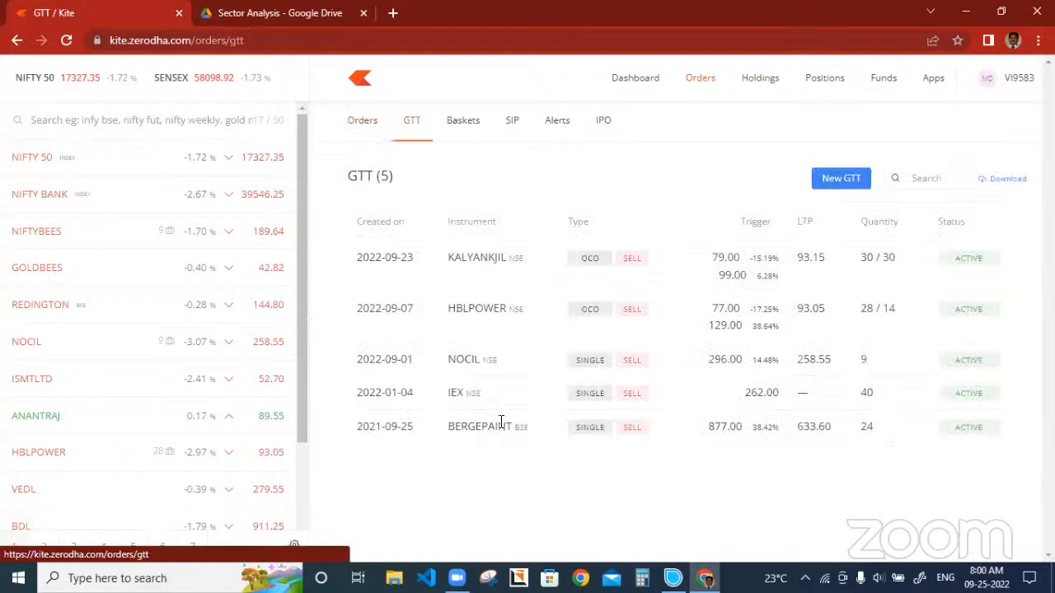
mouse_move(532, 434)
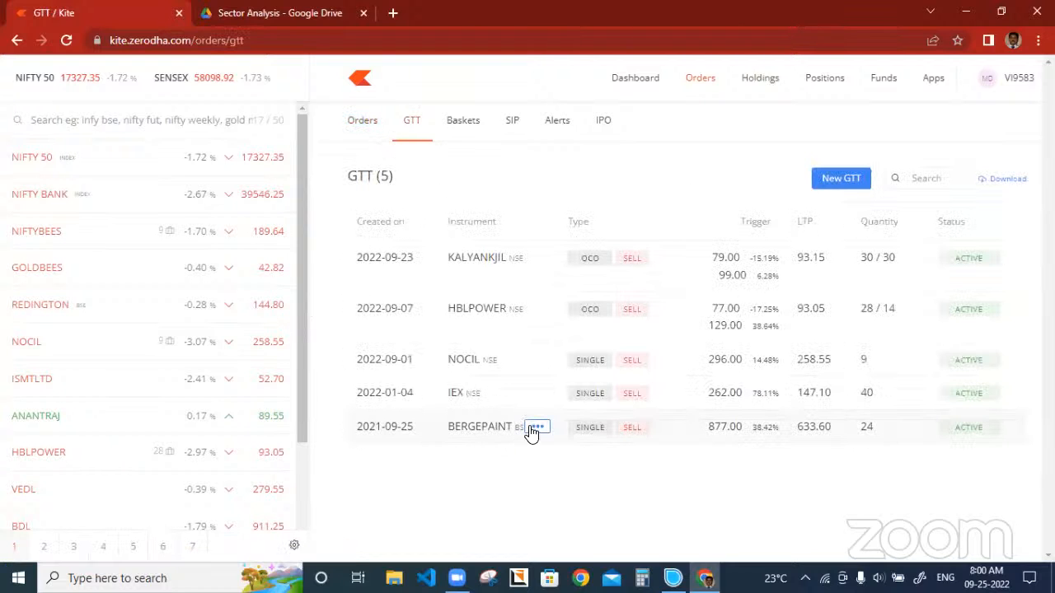
click(534, 429)
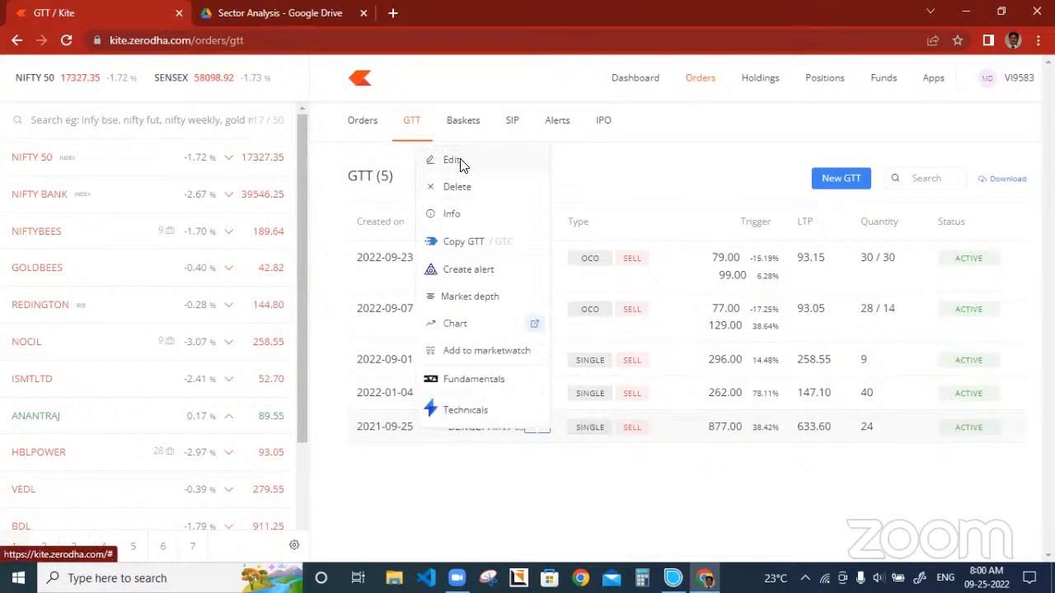
click(455, 161)
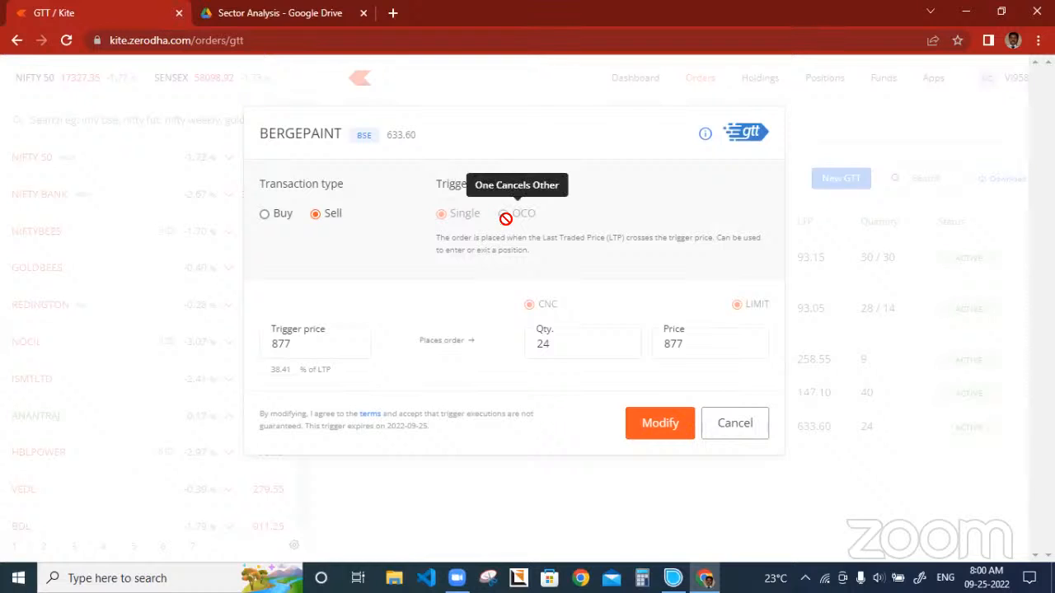
click(725, 423)
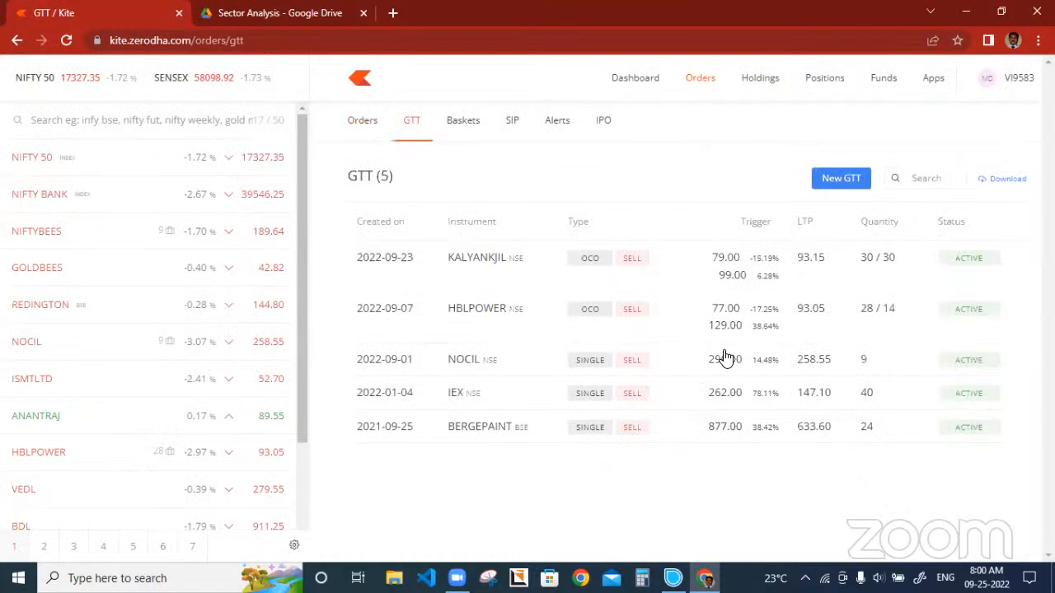
Compare the stocks in the Kite holdings with the active triggers in the GTT orders list
click(762, 81)
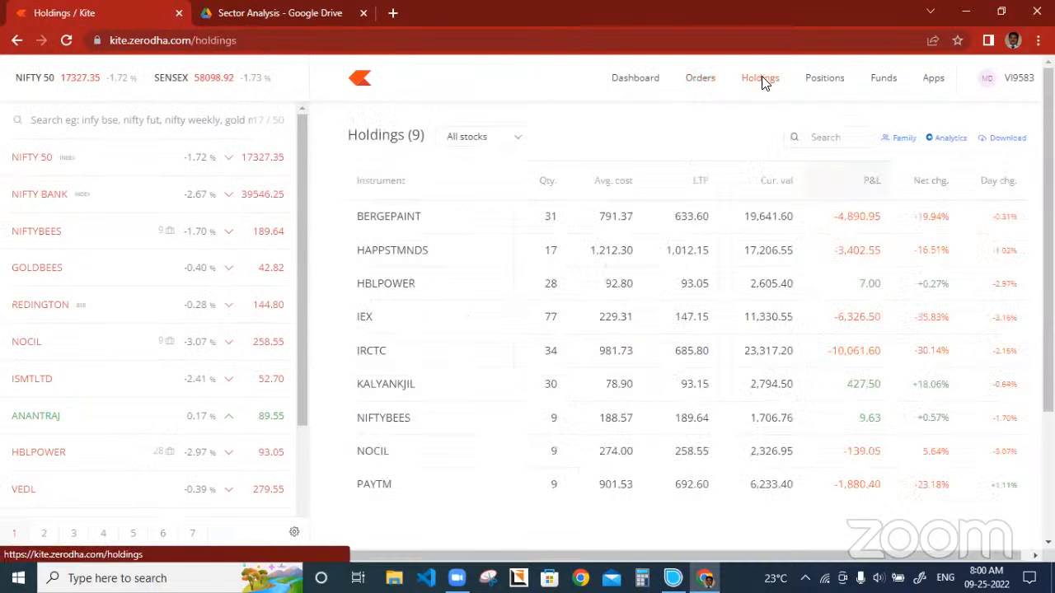
scroll(578, 346, down, 1)
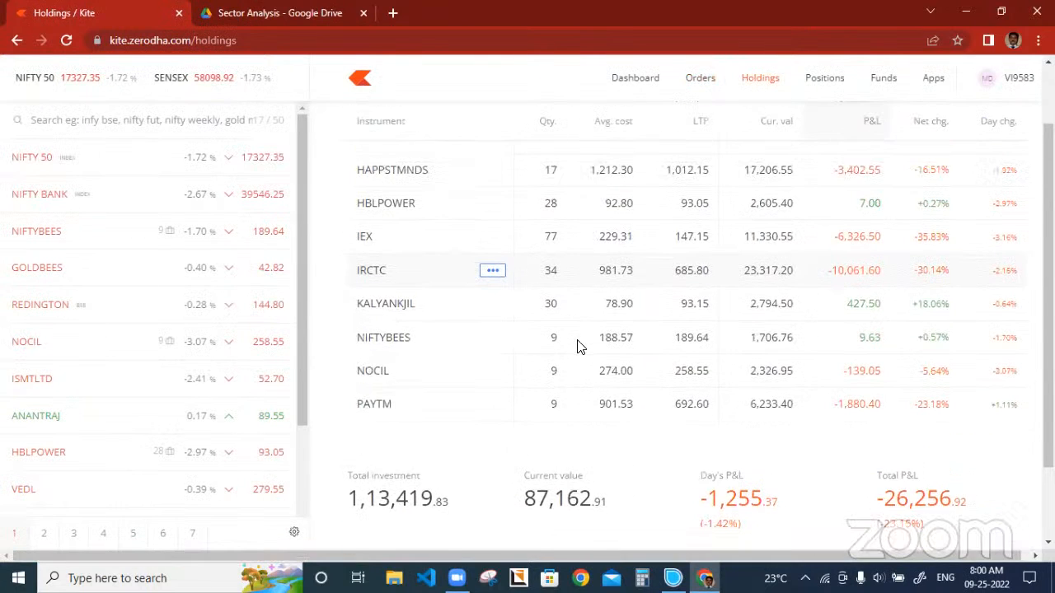
scroll(577, 346, up, 2)
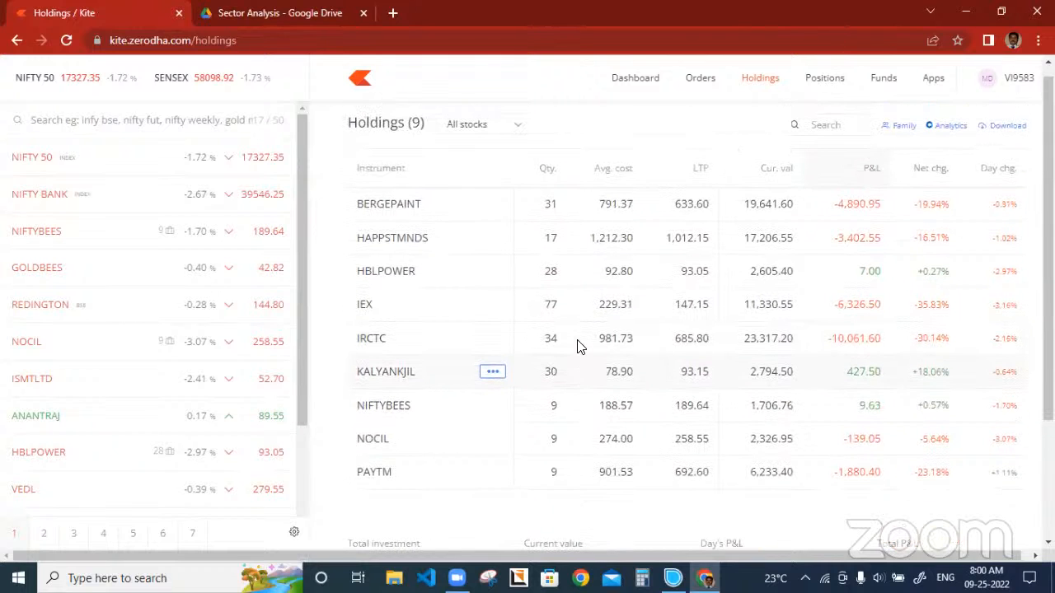
click(698, 77)
click(416, 122)
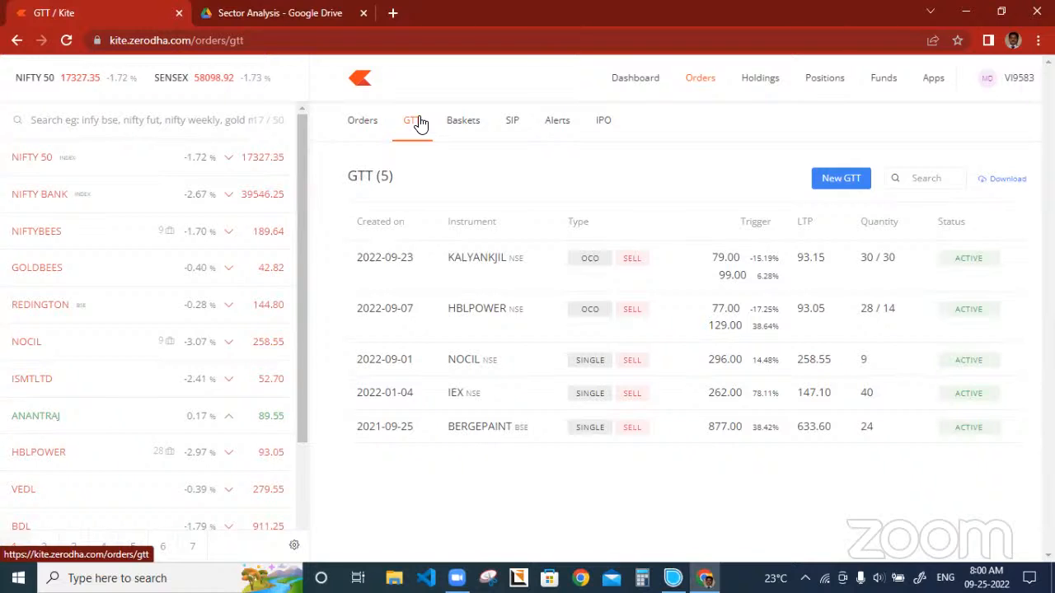
click(759, 82)
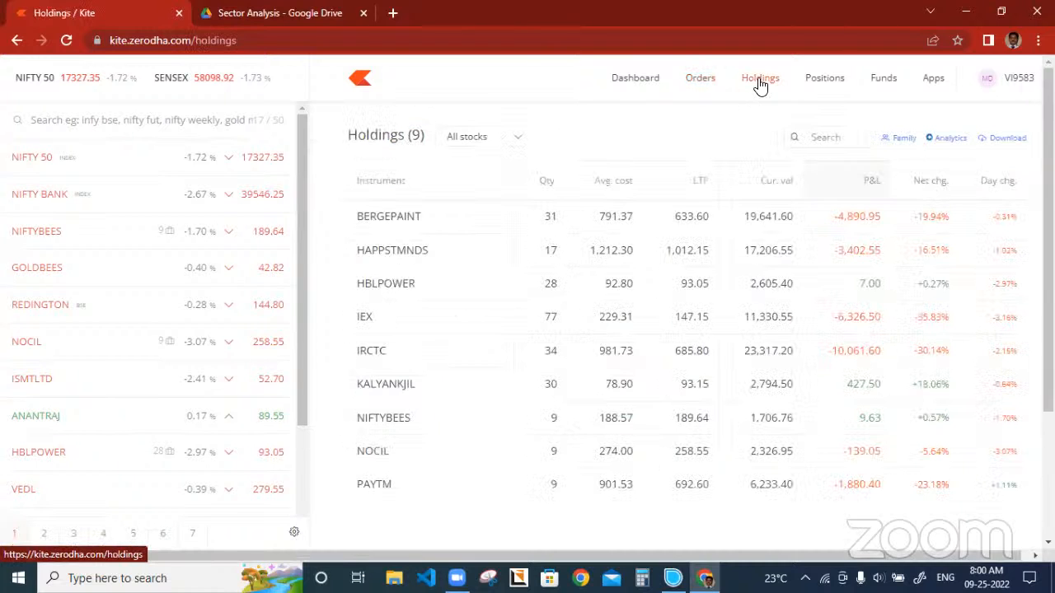
click(701, 83)
click(418, 123)
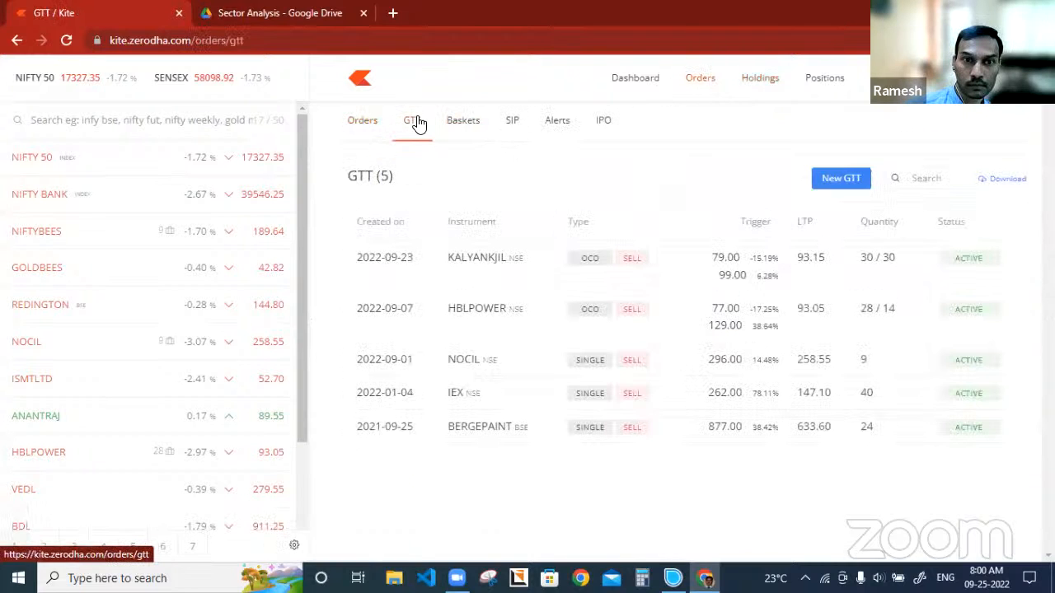
Open the Kite holdings and review the actions available for the HBLPOWER holding
click(759, 86)
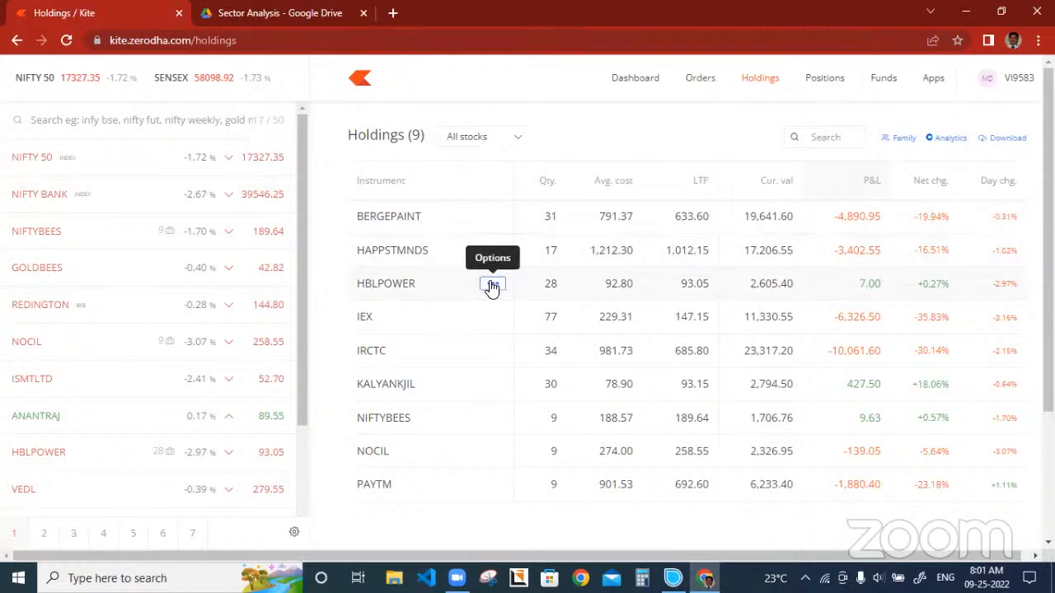
click(492, 286)
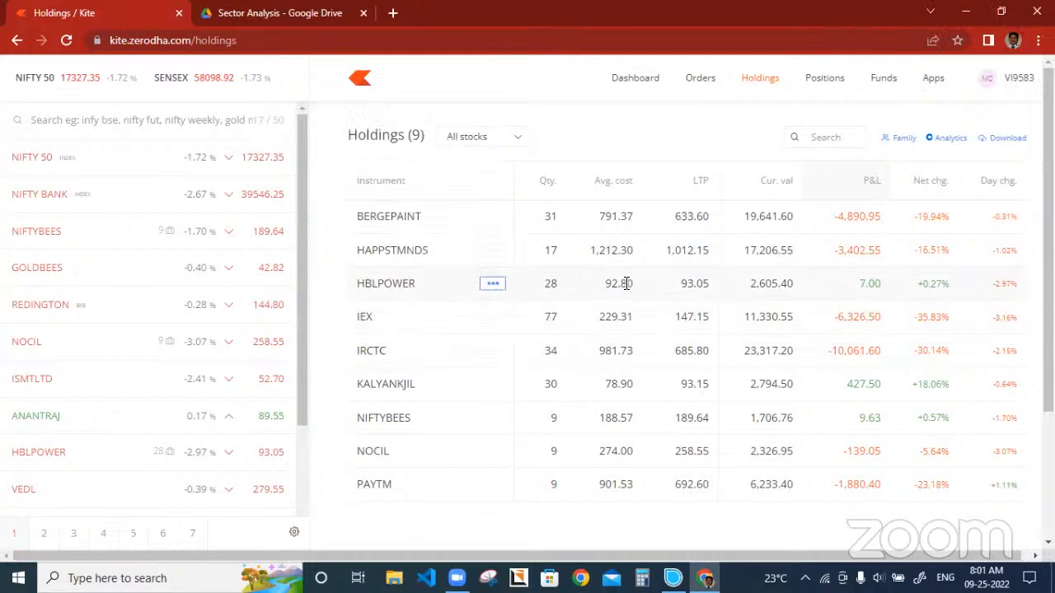
click(494, 285)
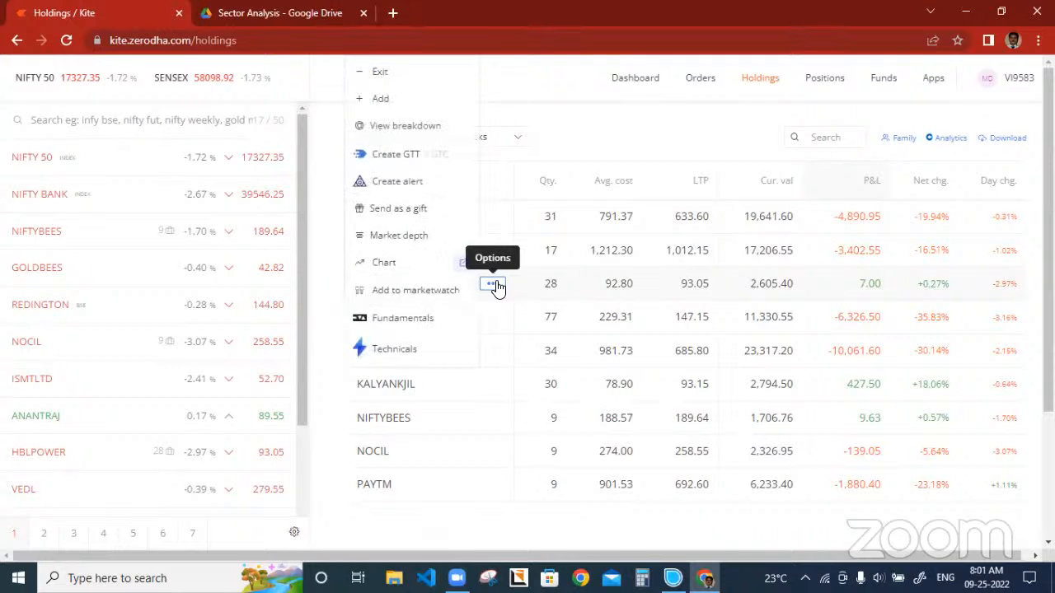
View the edit form of the HBLPOWER GTT trigger, closing it to check the stock's average cost in the holdings
click(702, 85)
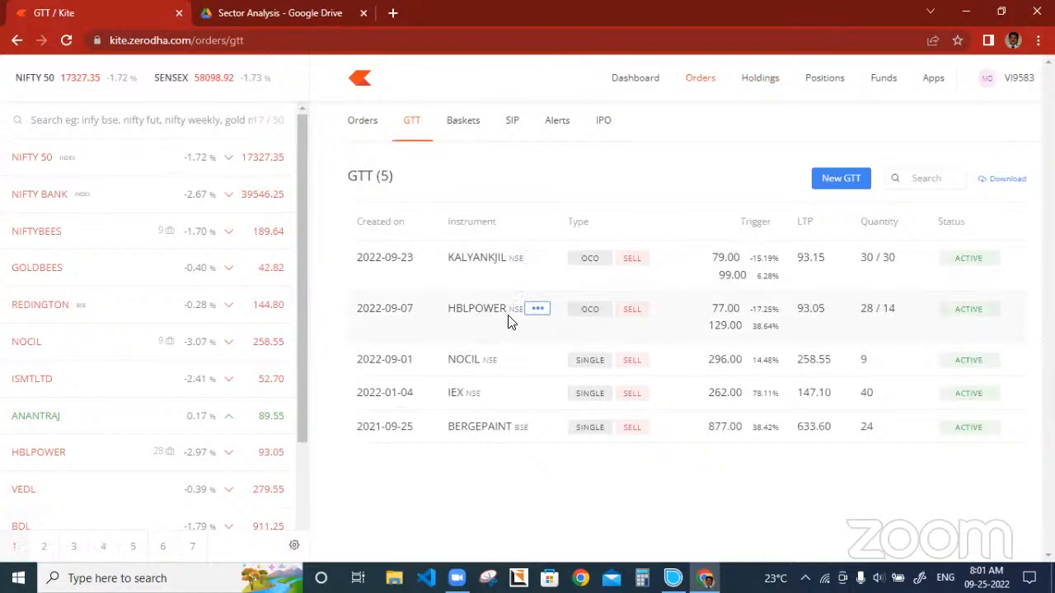
click(537, 311)
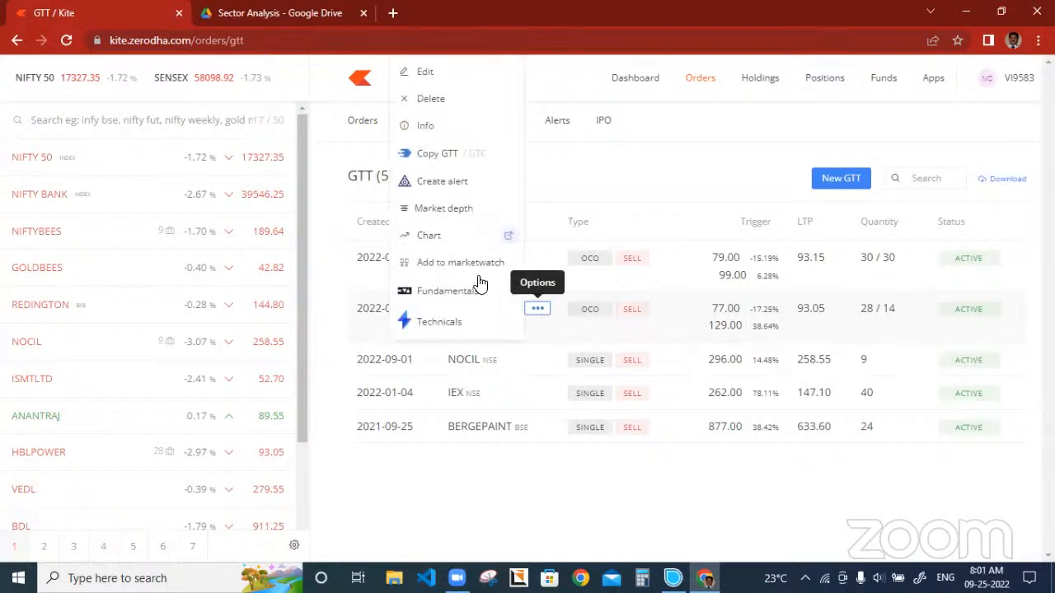
click(464, 76)
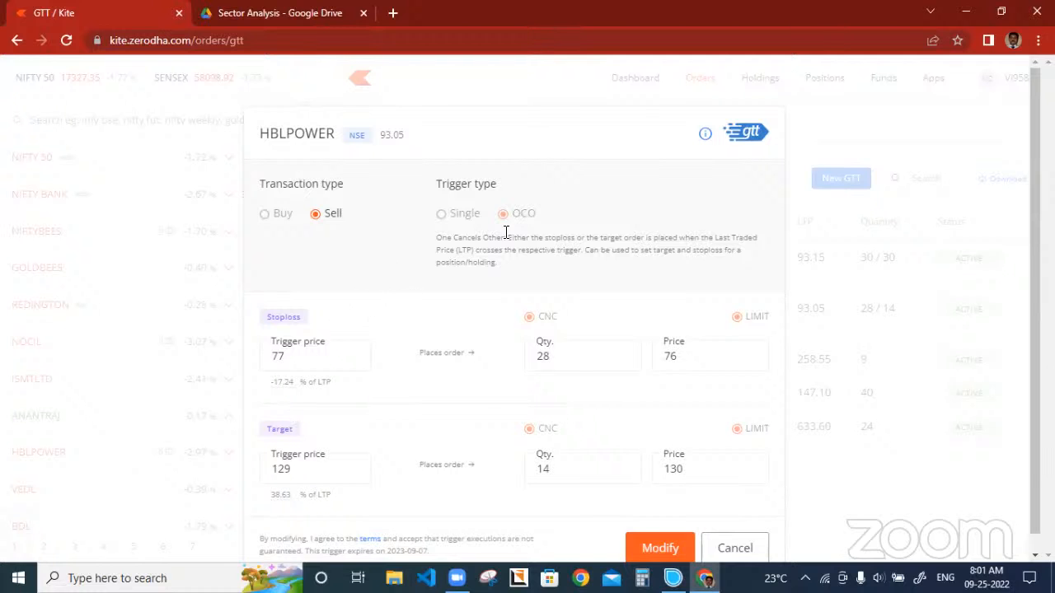
click(760, 79)
click(760, 79)
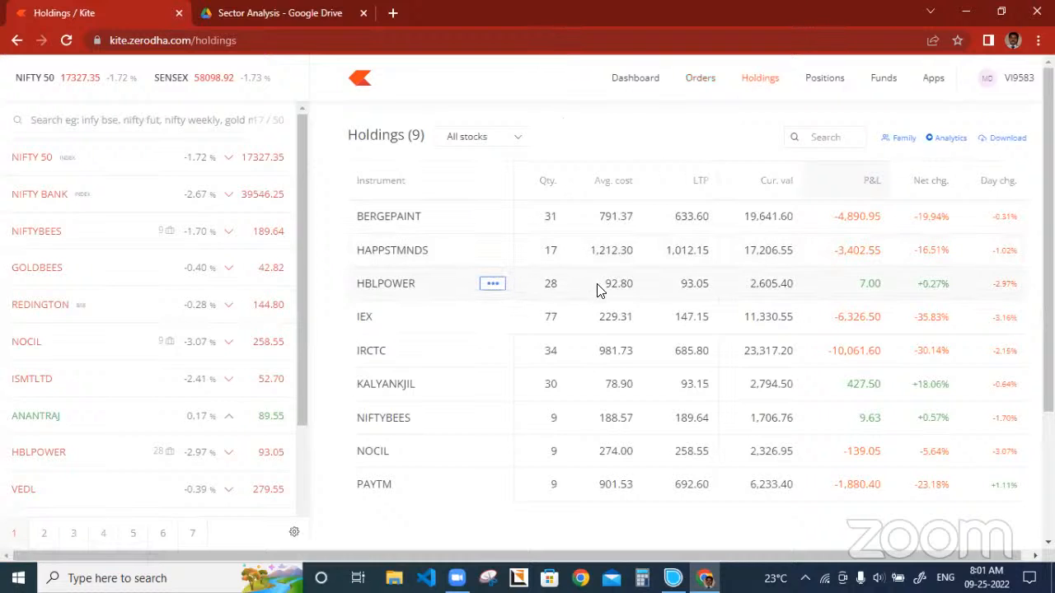
Reopen the HBLPOWER OCO trigger from the GTT orders for editing and examine its stoploss trigger price and limit price
click(699, 82)
click(407, 130)
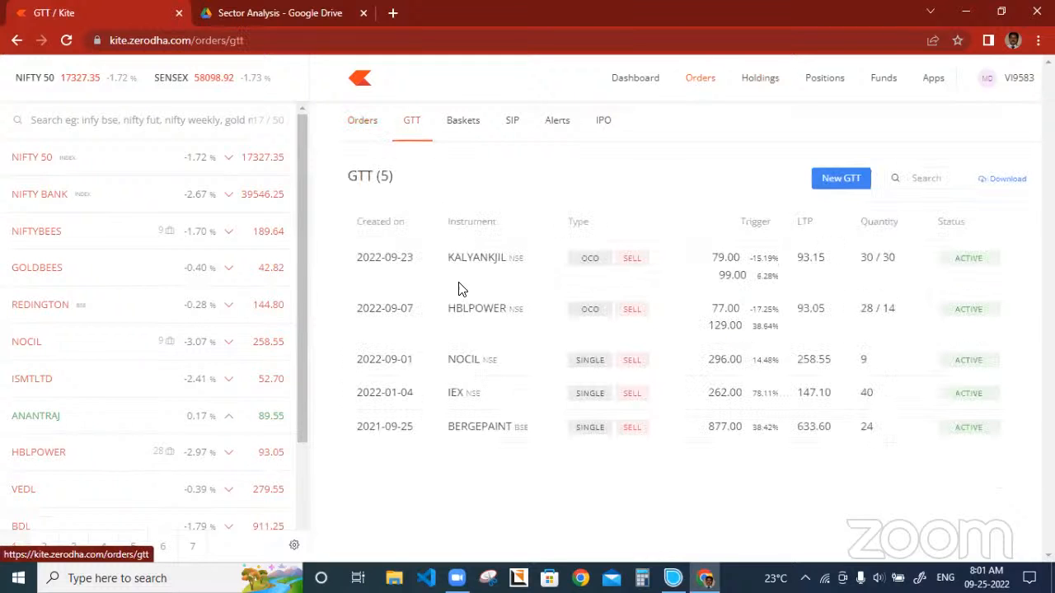
click(537, 309)
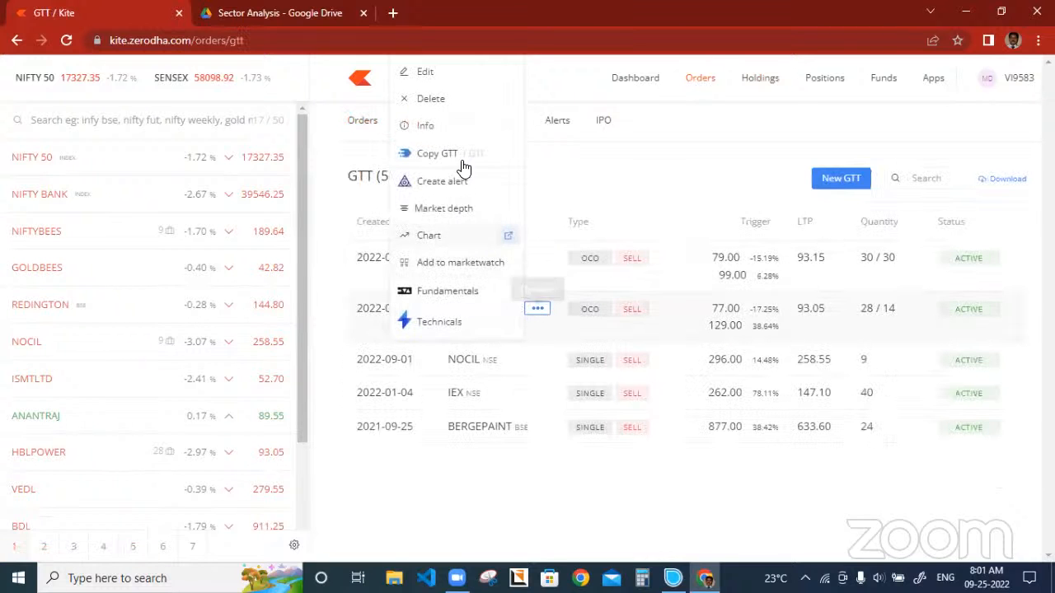
click(441, 78)
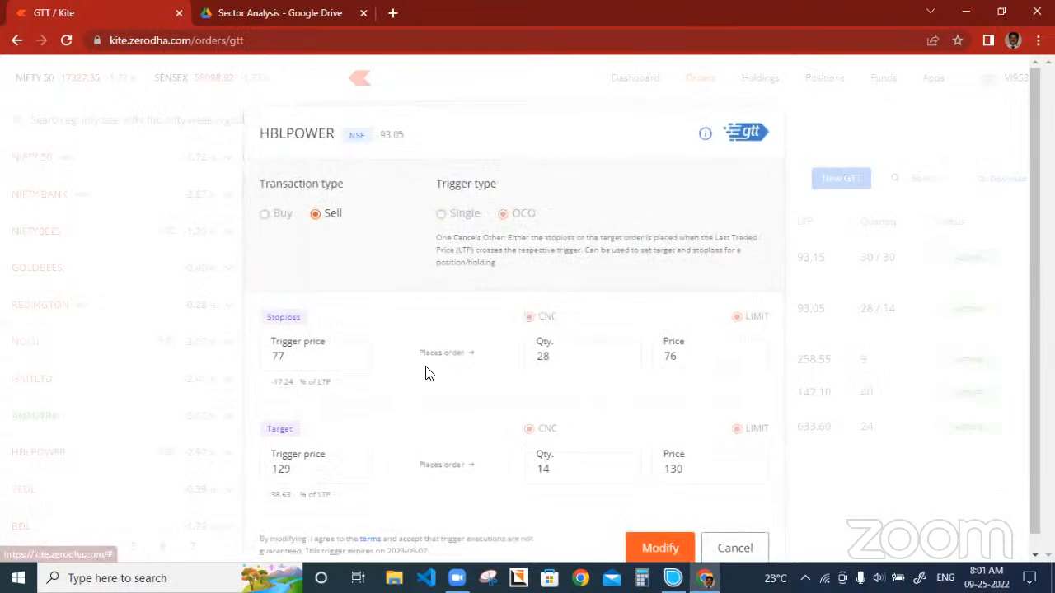
click(297, 361)
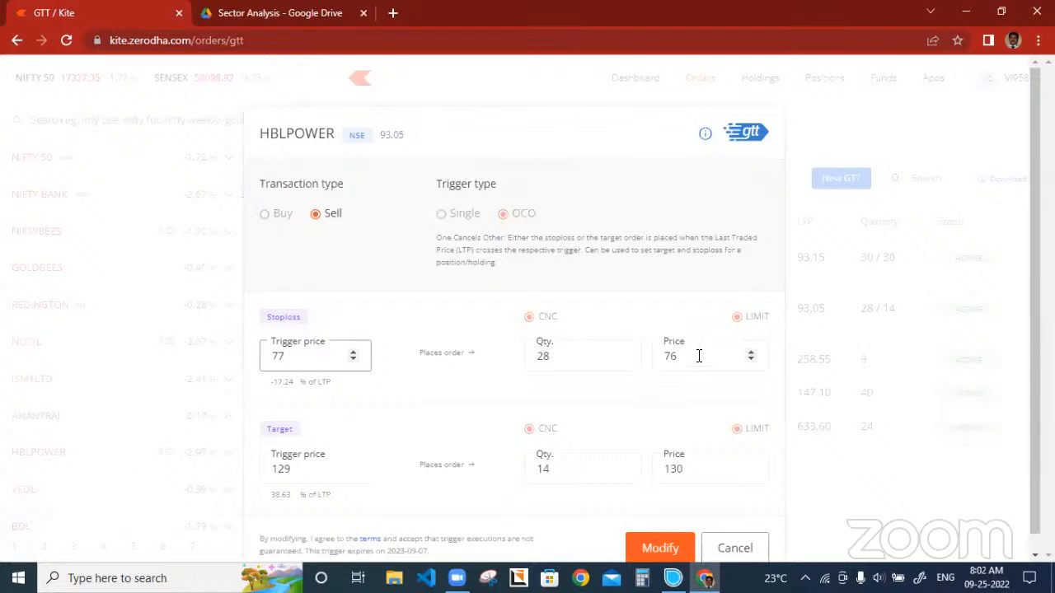
click(699, 357)
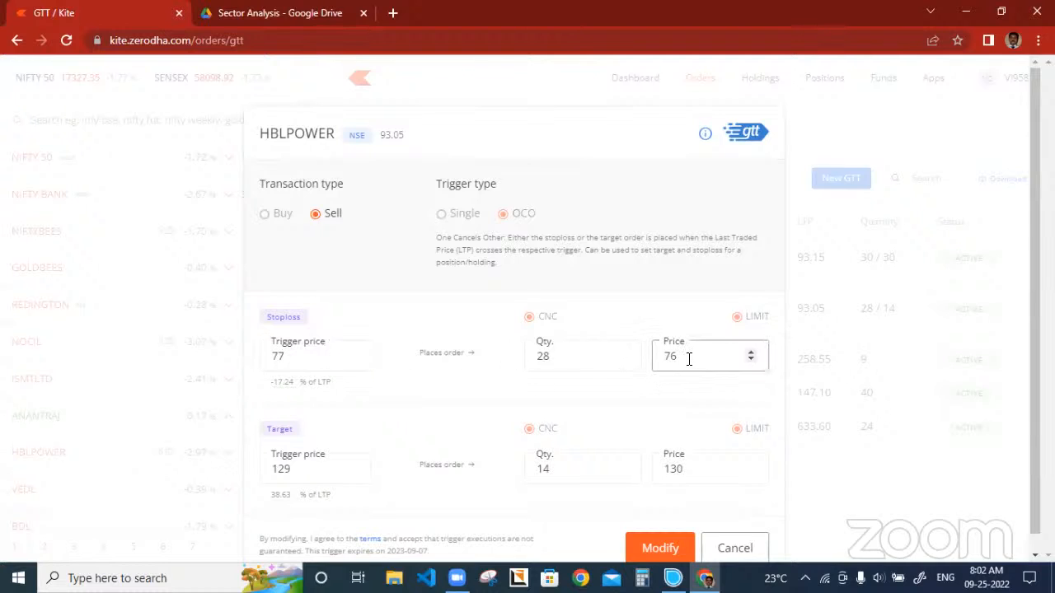
click(329, 353)
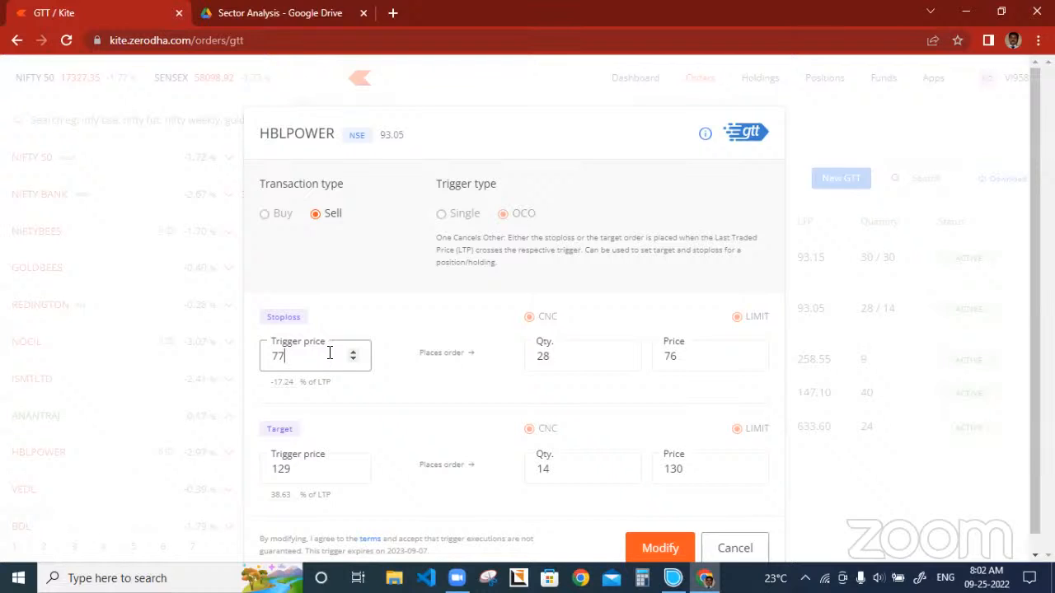
click(714, 360)
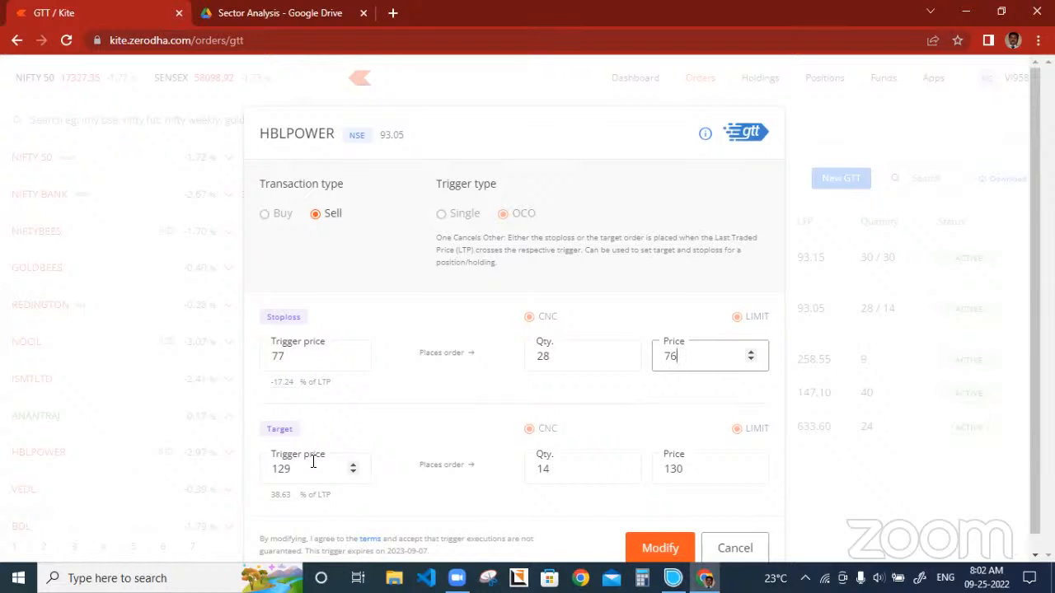
Examine the trigger price, quantity and limit price of the HBLPOWER trigger's target order
click(556, 468)
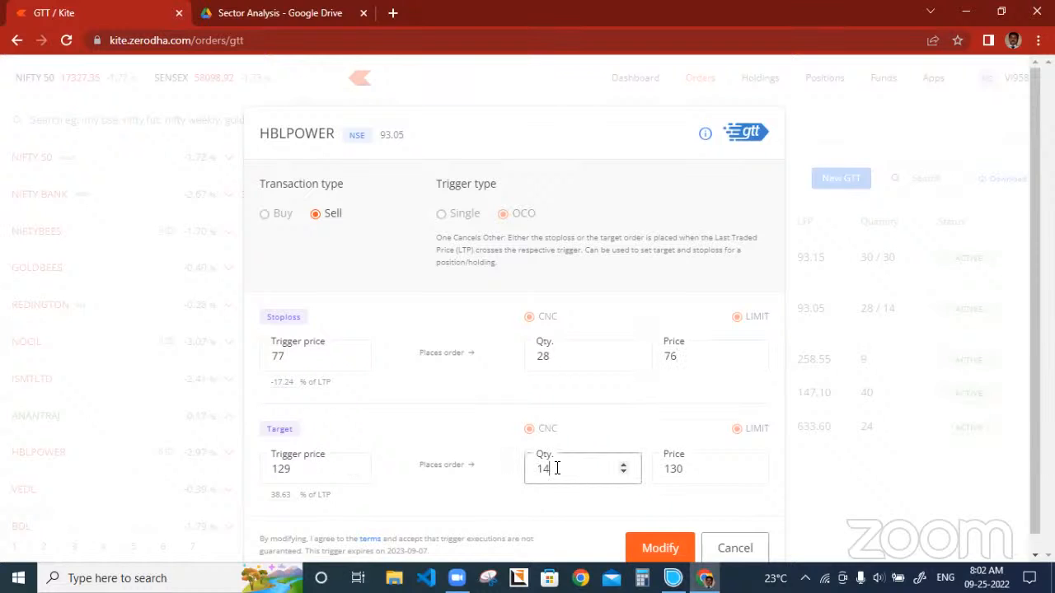
click(307, 470)
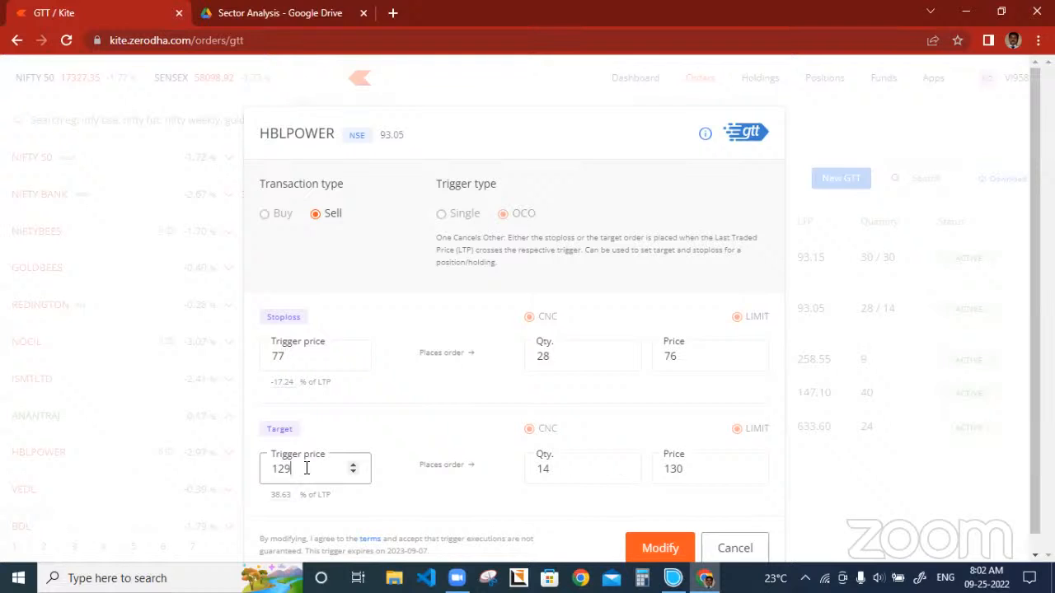
click(700, 469)
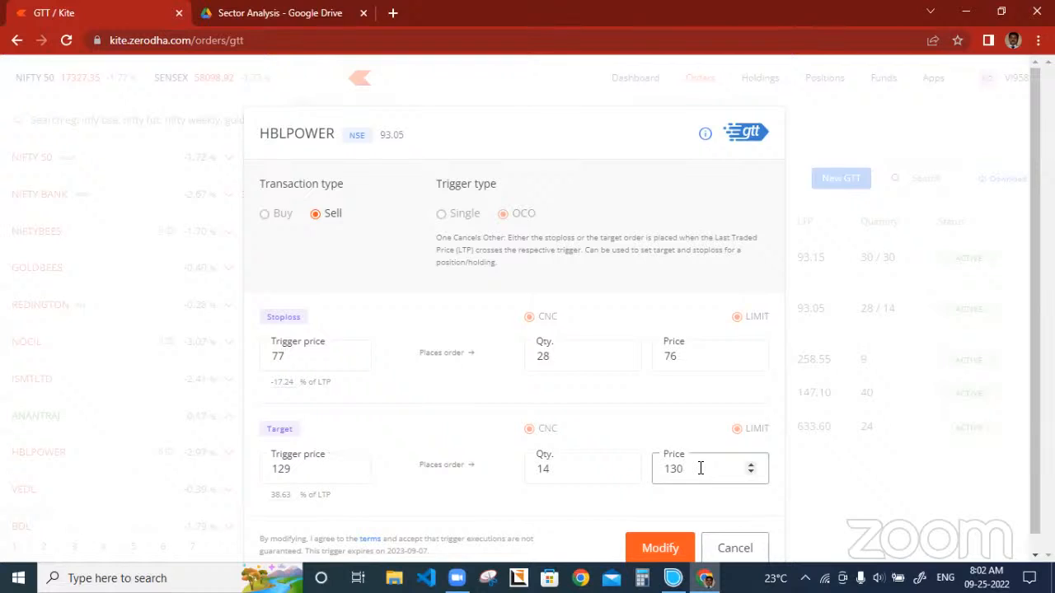
click(592, 468)
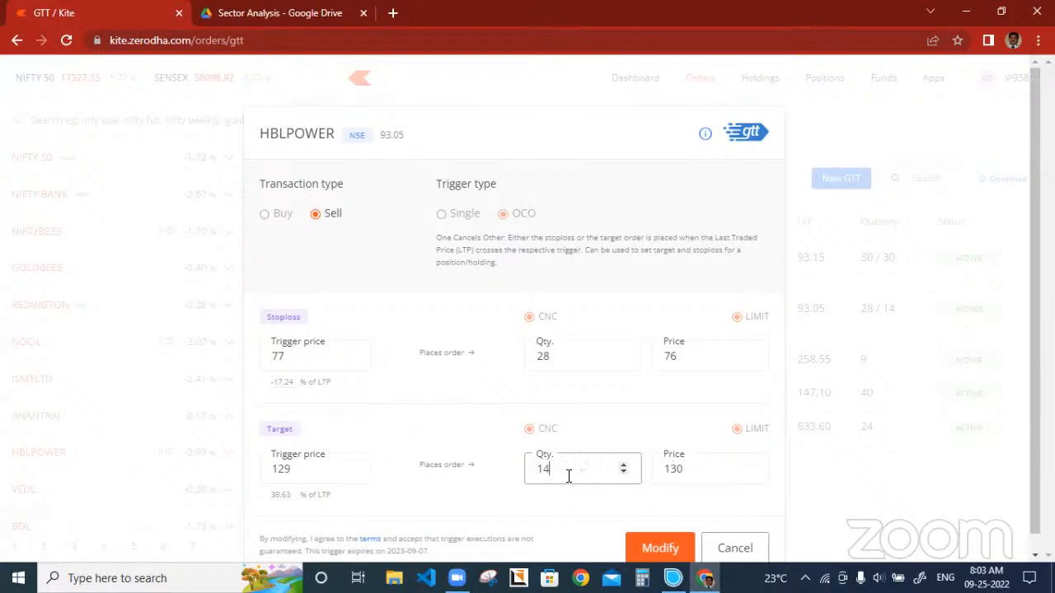
click(703, 475)
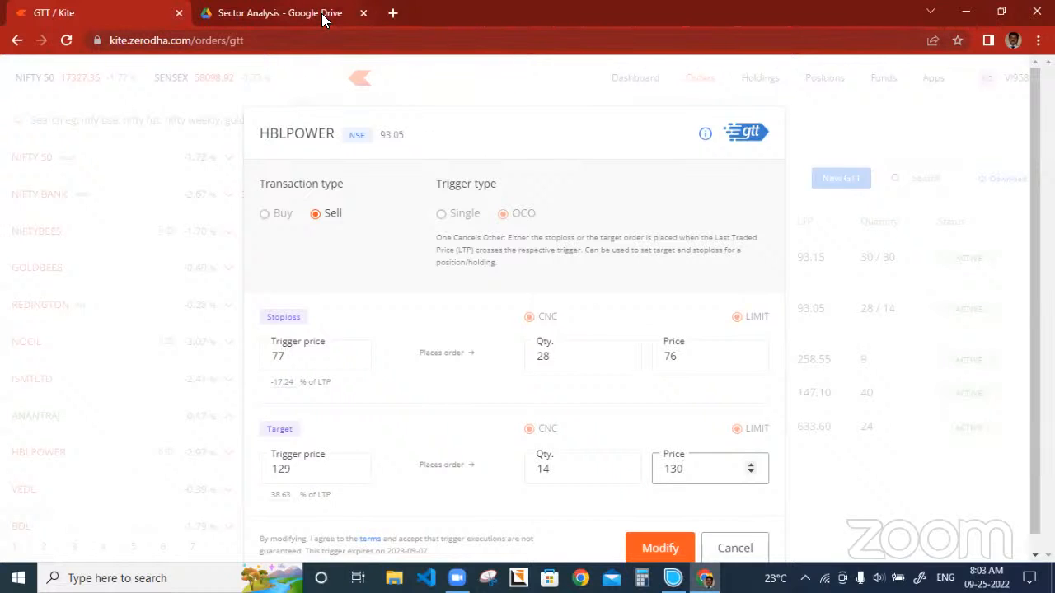
Close the HBLPOWER trigger form without modifying it and switch to the Zoom meeting
mouse_move(322, 19)
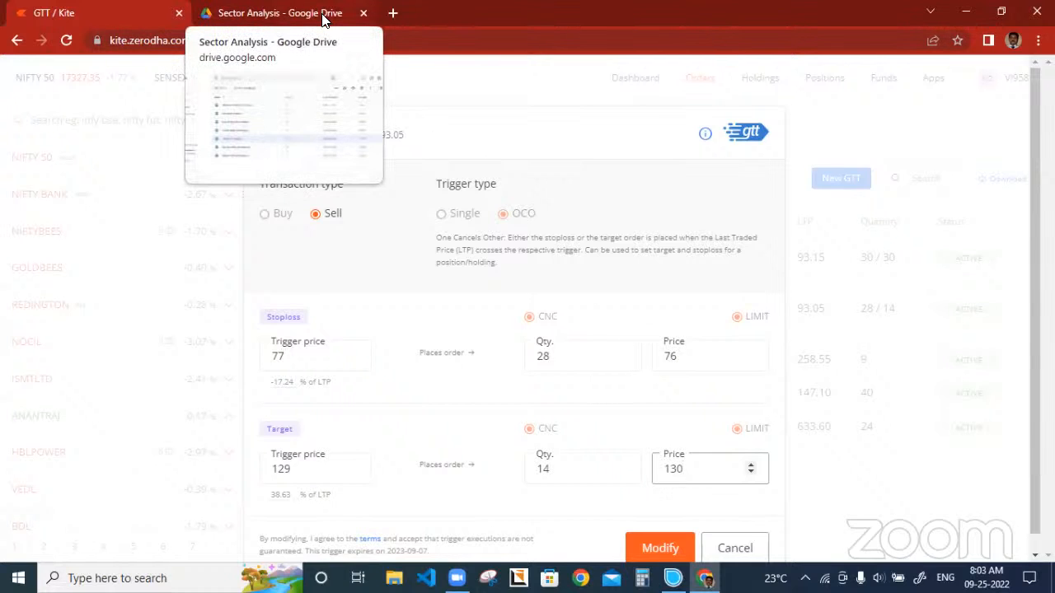
click(382, 327)
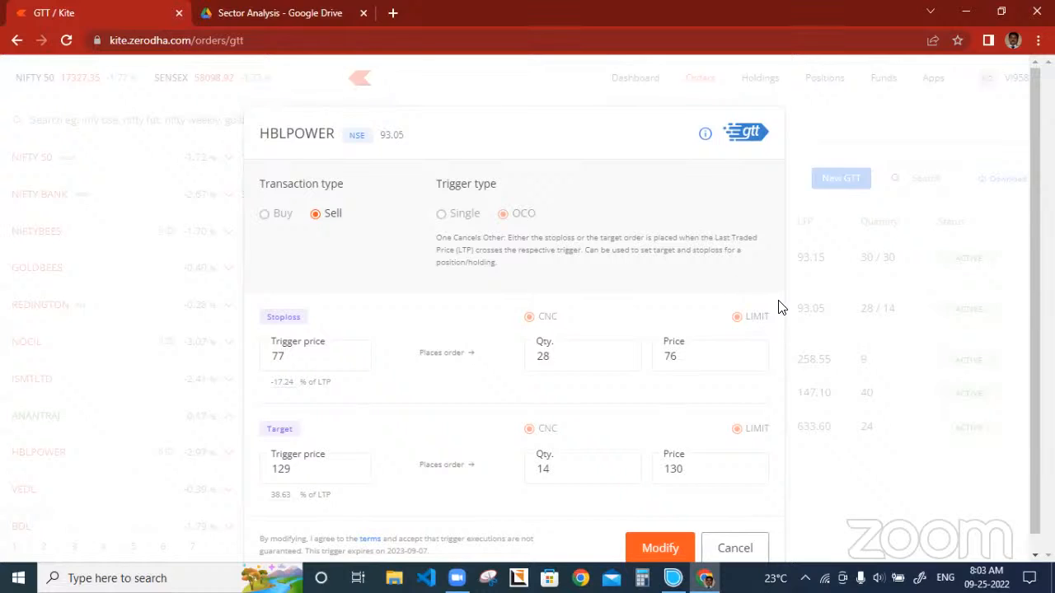
click(864, 136)
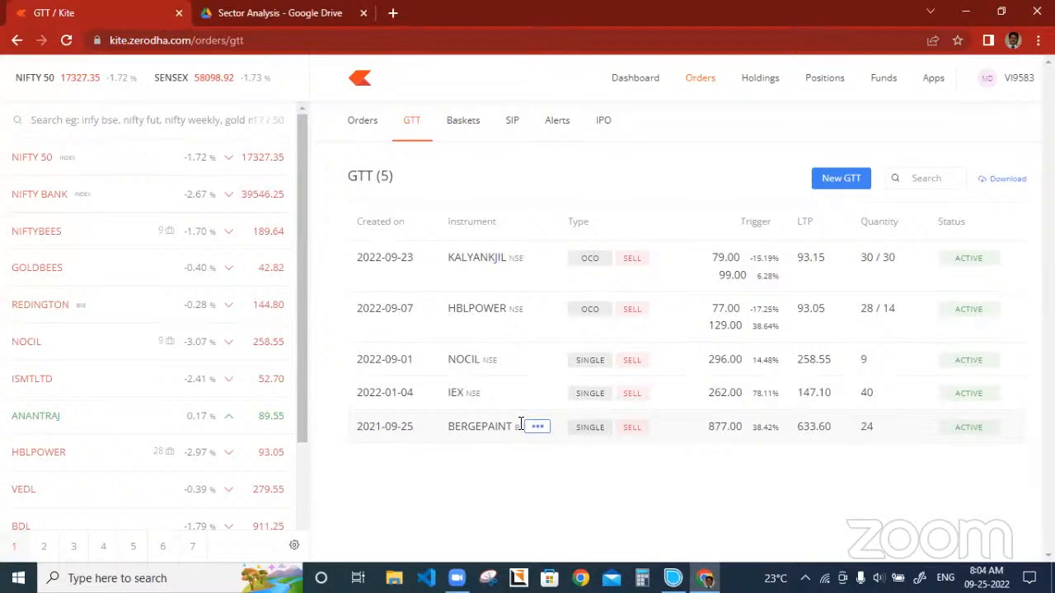
click(459, 576)
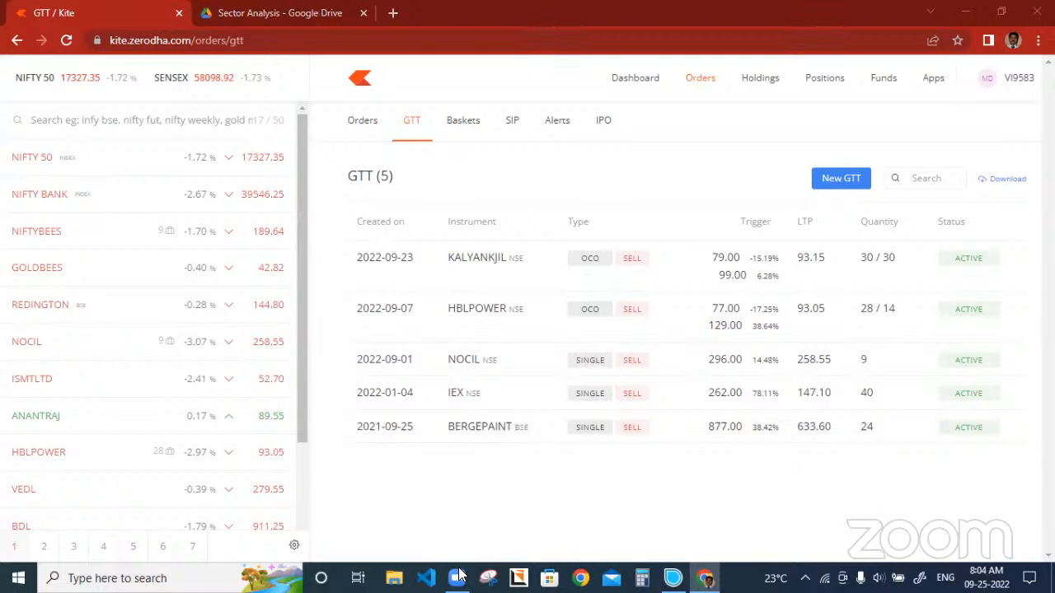